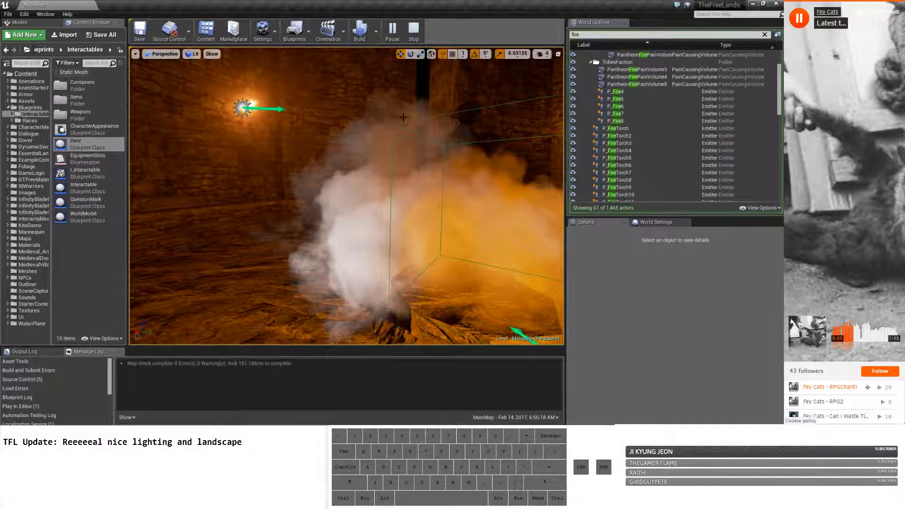
Fly through the simulated hall to examine the smoke, fire glow and light shafts from the ceiling windows.
{"action": "right_click_drag", "start_coordinate": [408, 117], "coordinate": [571, 50]}
{"action": "key", "text": "a"}
{"action": "key", "text": "a"}
{"action": "key", "text": "w"}
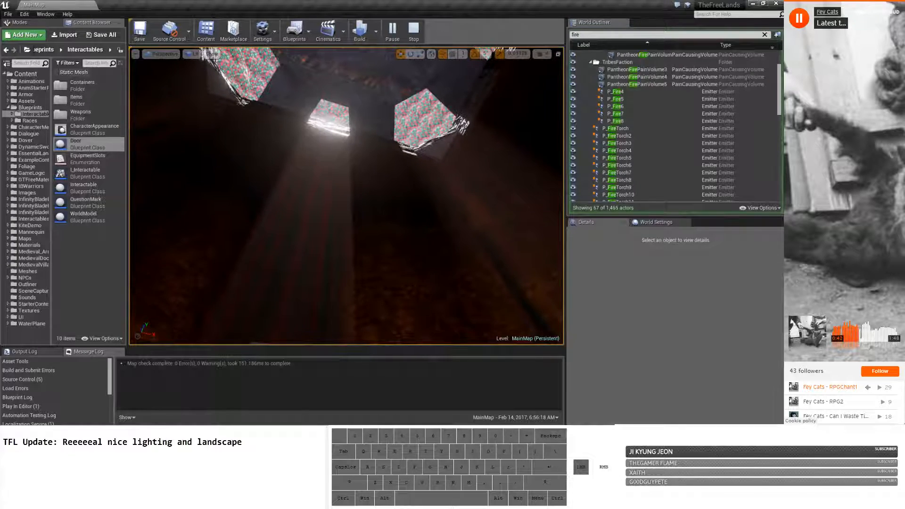
{"action": "right_click_drag", "start_coordinate": [346, 196], "coordinate": [235, 208]}
{"action": "key", "text": "w"}
{"action": "left_click_drag", "start_coordinate": [316, 183], "coordinate": [302, 198]}
Switch to OBS, lower the Desktop Audio volume slightly and return to the Unreal level.
{"action": "key", "text": "alt+Tab"}
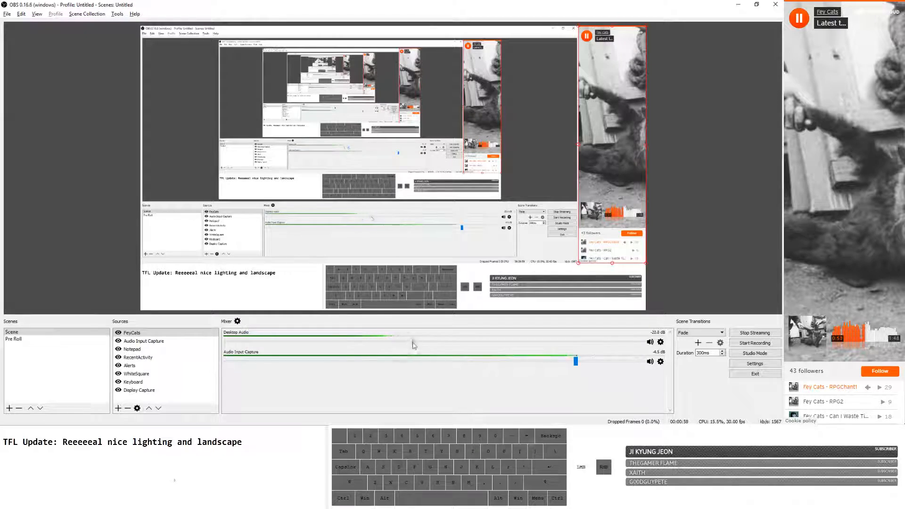
{"action": "left_click_drag", "start_coordinate": [413, 345], "coordinate": [401, 346]}
{"action": "key", "text": "alt+Tab"}
Fly around the simulated hall to examine the steam clouds and the torchlight on the brick walls.
{"action": "right_click_drag", "start_coordinate": [398, 323], "coordinate": [458, 268]}
{"action": "key", "text": "w"}
{"action": "key", "text": "d"}
{"action": "key", "text": "w"}
{"action": "key", "text": "w"}
{"action": "key", "text": "a"}
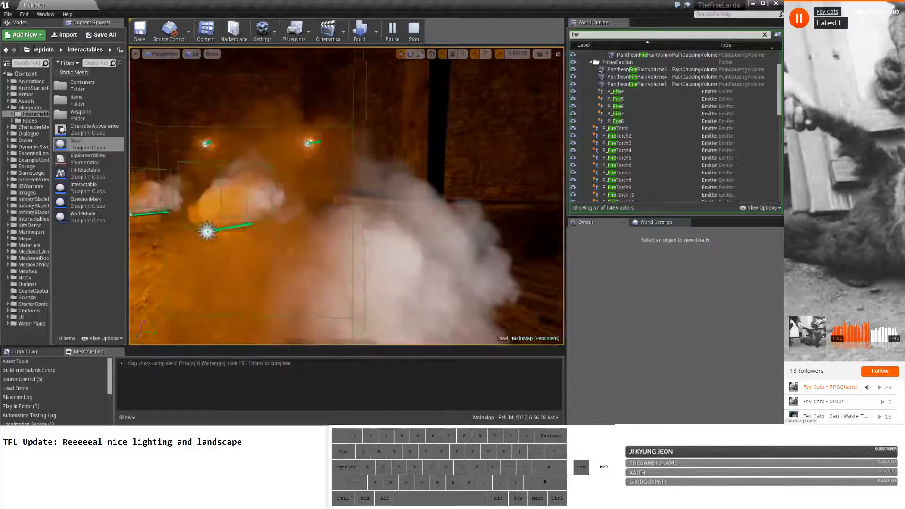
{"action": "left_click_drag", "start_coordinate": [363, 330], "coordinate": [359, 330]}
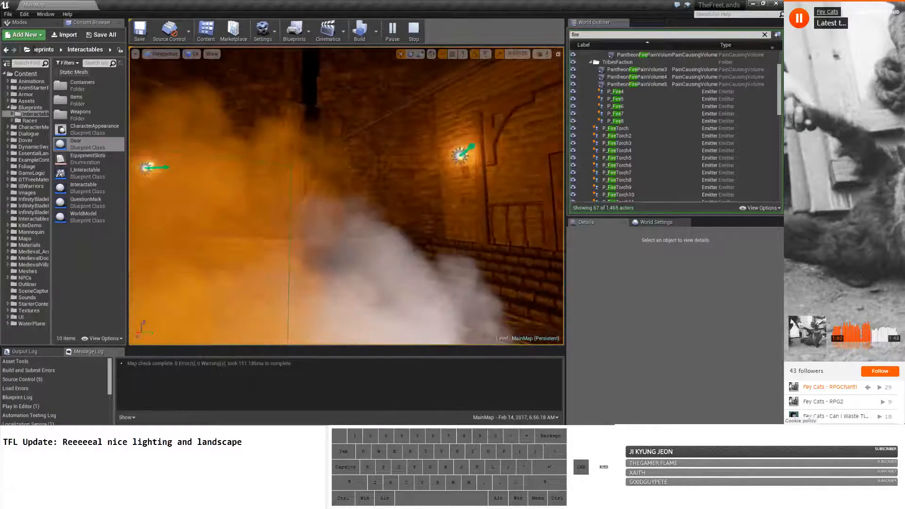
Stop the simulation and briefly play-test the level in a standalone preview, leaving player name and password blank.
{"action": "left_click", "coordinate": [414, 31]}
{"action": "left_click", "coordinate": [387, 29]}
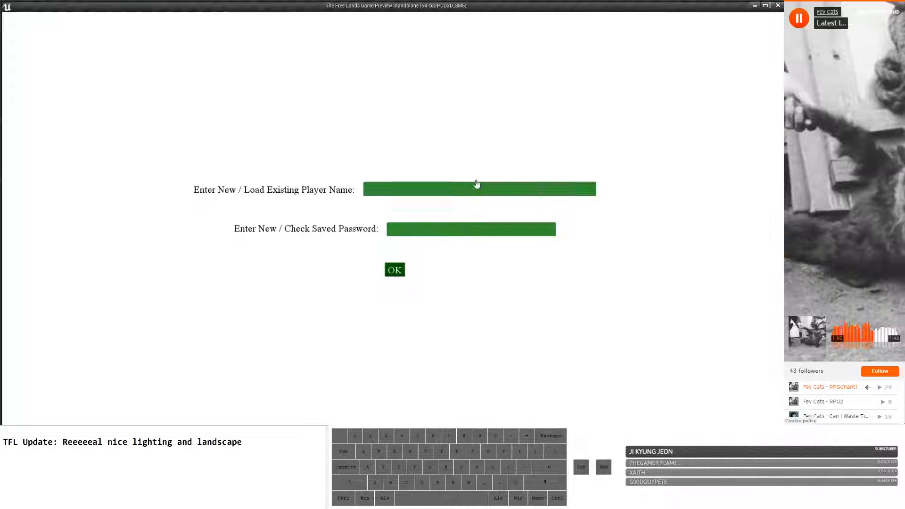
{"action": "left_click", "coordinate": [393, 274]}
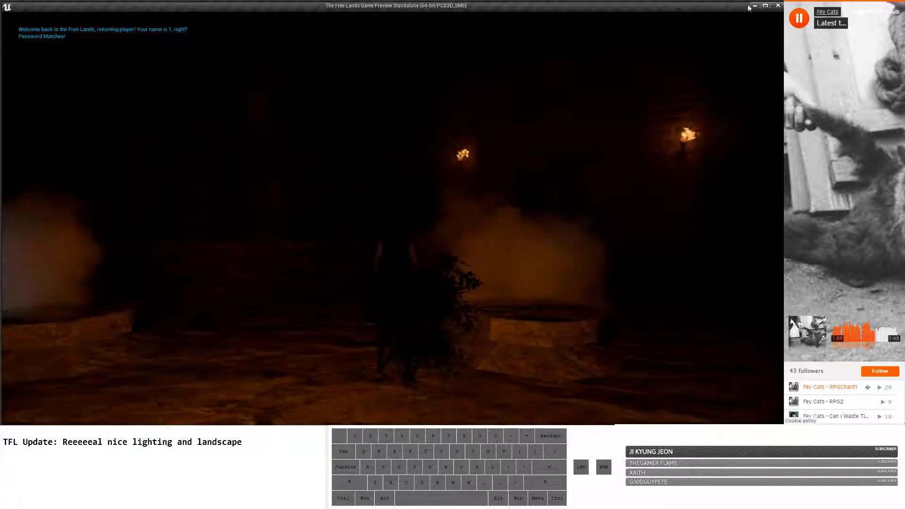
{"action": "right_click_drag", "start_coordinate": [428, 231], "coordinate": [316, 234]}
{"action": "key", "text": "w"}
{"action": "key", "text": "Escape"}
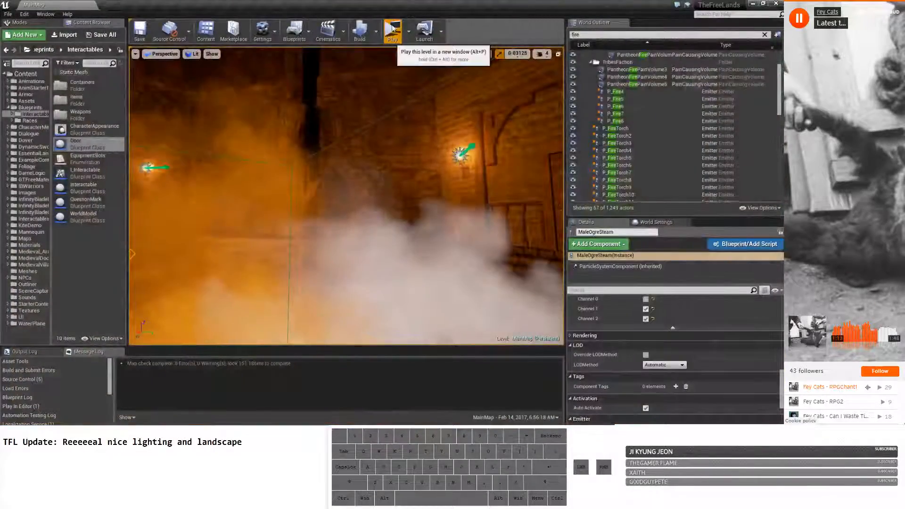
Relaunch the level in a maximized standalone preview and start the game with the player name "new".
{"action": "left_click", "coordinate": [389, 29]}
{"action": "left_click", "coordinate": [765, 6]}
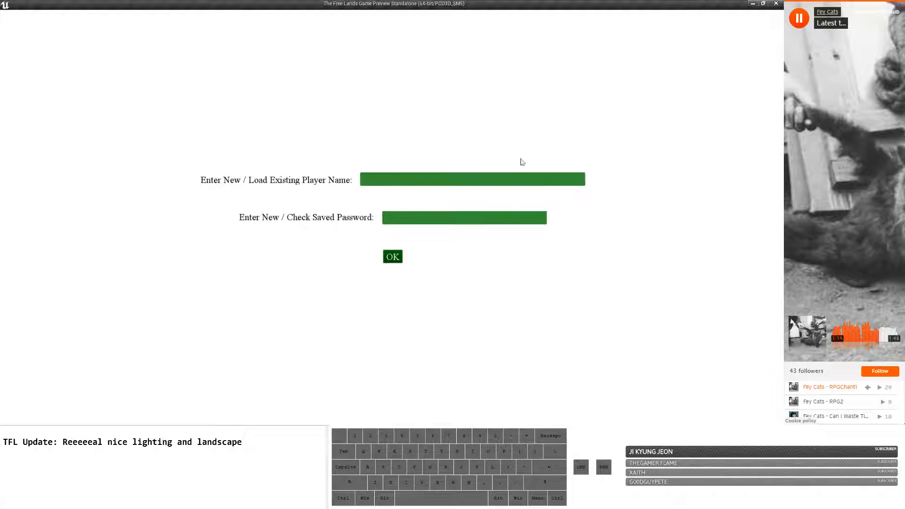
{"action": "left_click", "coordinate": [463, 179]}
{"action": "type", "text": "2"}
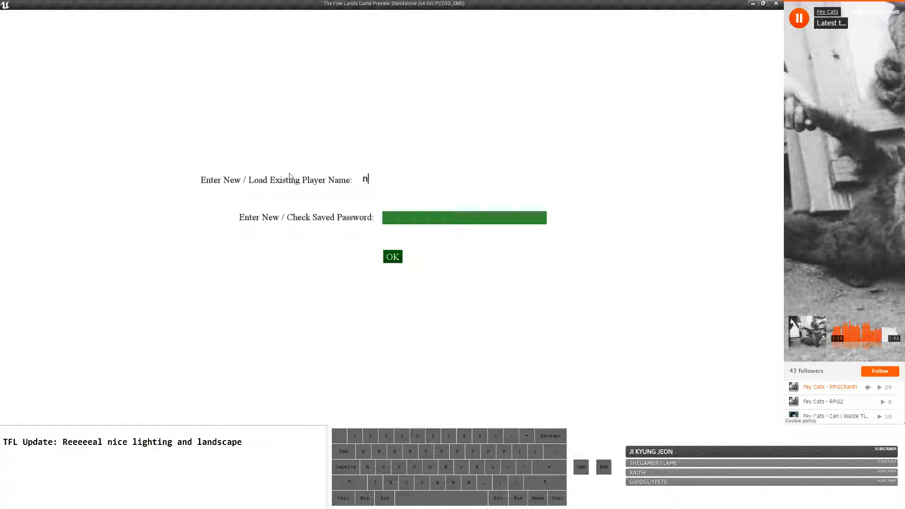
{"action": "left_click", "coordinate": [403, 264]}
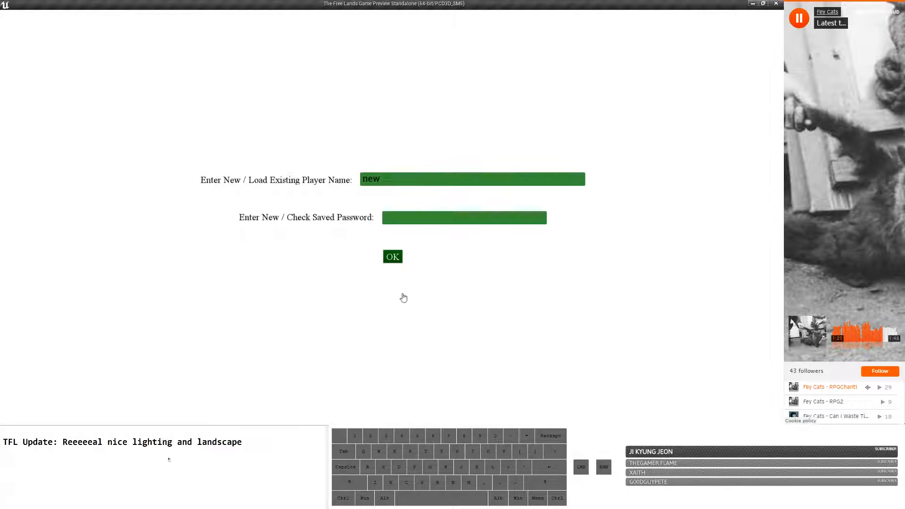
{"action": "left_click", "coordinate": [399, 267]}
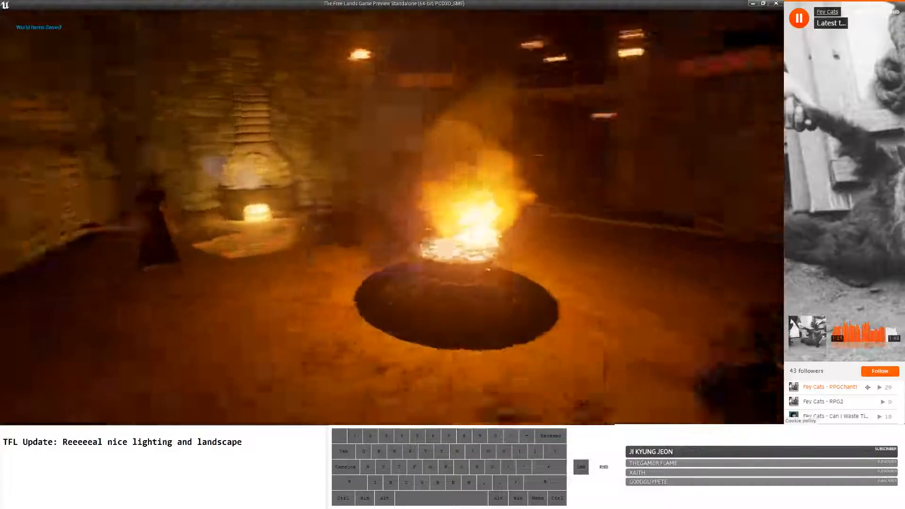
Look around the starting room at the fire bowl, the robed character and the floating welcome text.
{"action": "right_click_drag", "start_coordinate": [425, 245], "coordinate": [443, 245]}
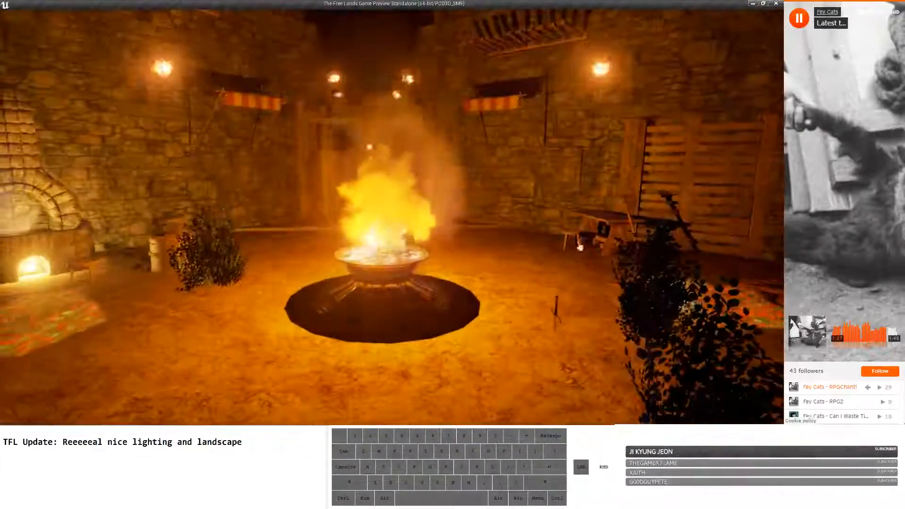
{"action": "right_click_drag", "start_coordinate": [608, 160], "coordinate": [505, 184]}
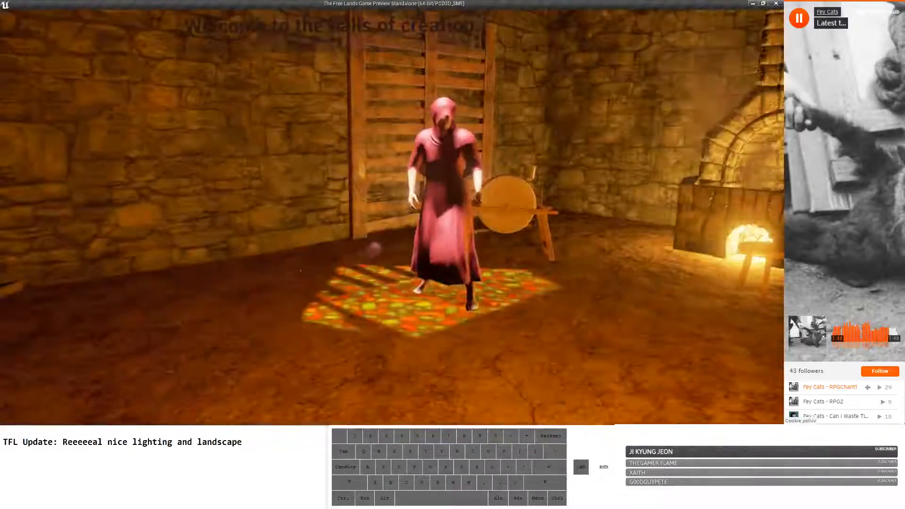
{"action": "right_click_drag", "start_coordinate": [392, 217], "coordinate": [371, 165]}
{"action": "key", "text": "w"}
{"action": "scroll", "coordinate": [323, 174], "scroll_direction": "down", "scroll_amount": 3}
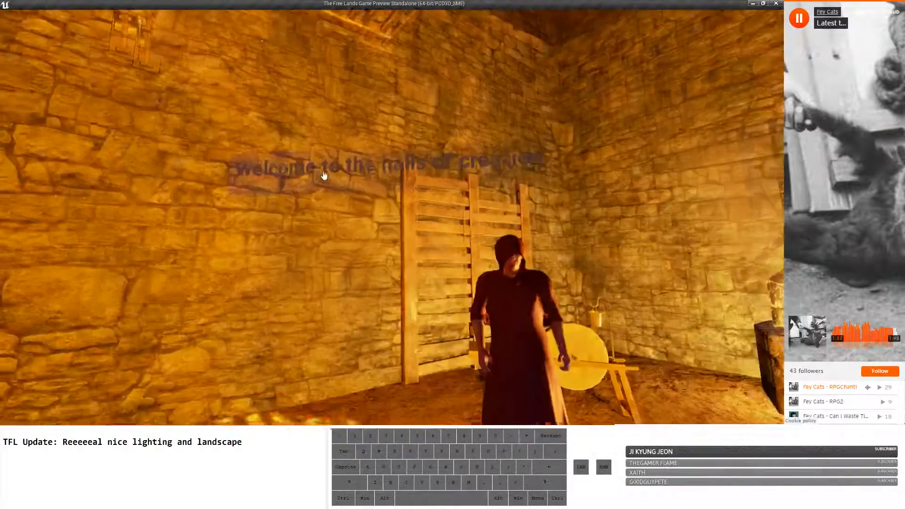
{"action": "scroll", "coordinate": [332, 184], "scroll_direction": "down", "scroll_amount": 4}
Run through the passage into the large hall and examine the ceiling windows and coloured light on the floor.
{"action": "right_click_drag", "start_coordinate": [332, 185], "coordinate": [396, 183]}
{"action": "key", "text": "a"}
{"action": "key", "text": "w"}
{"action": "key", "text": "shift"}
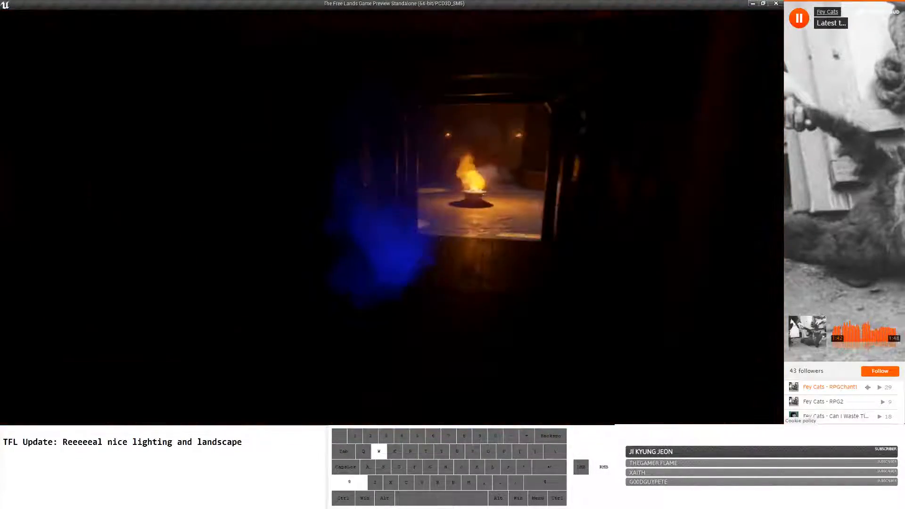
{"action": "key", "text": "d"}
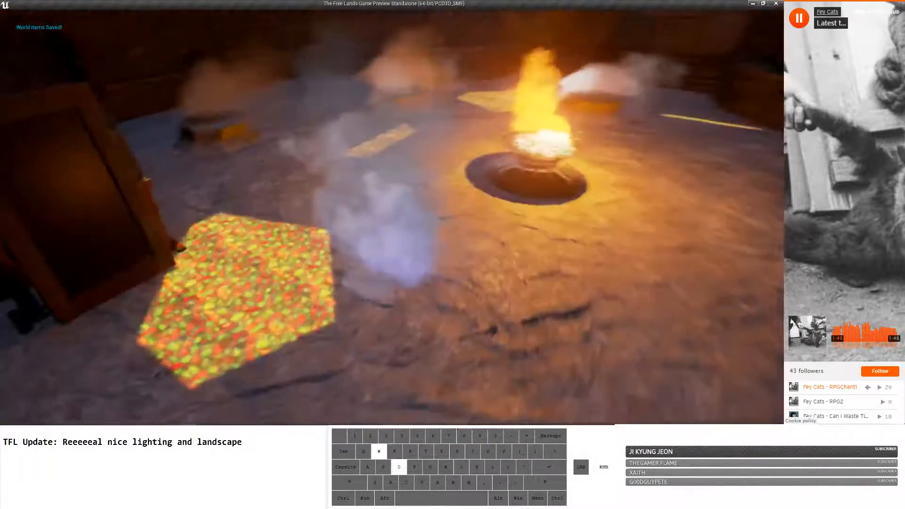
{"action": "key", "text": "a"}
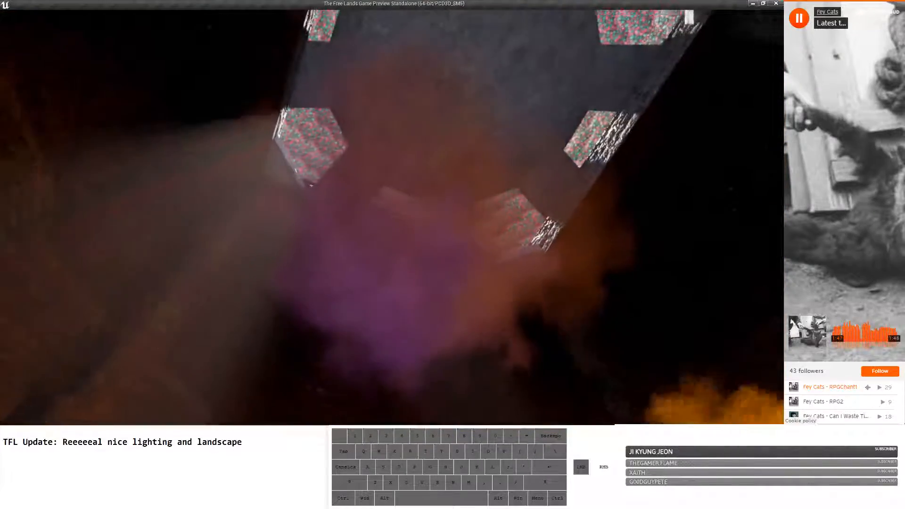
{"action": "right_click_drag", "start_coordinate": [331, 184], "coordinate": [477, 373]}
{"action": "key", "text": "a"}
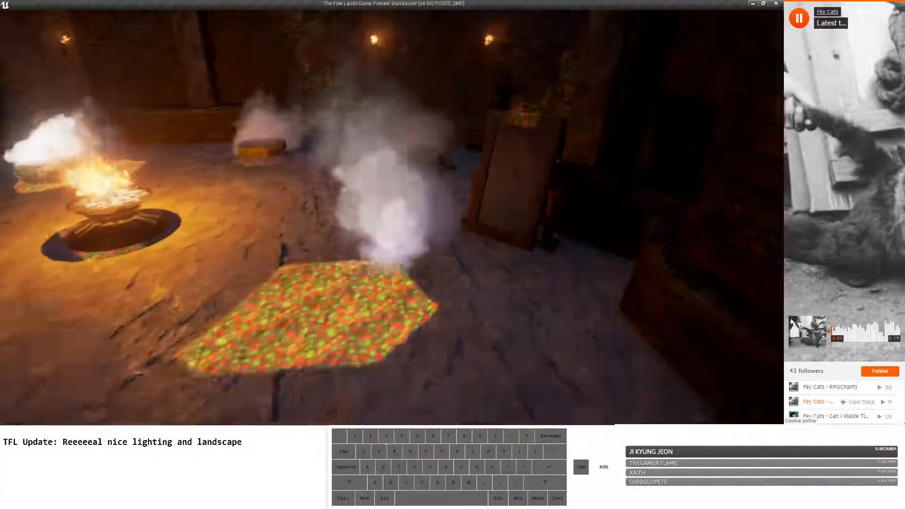
{"action": "key", "text": "a"}
{"action": "key", "text": "d"}
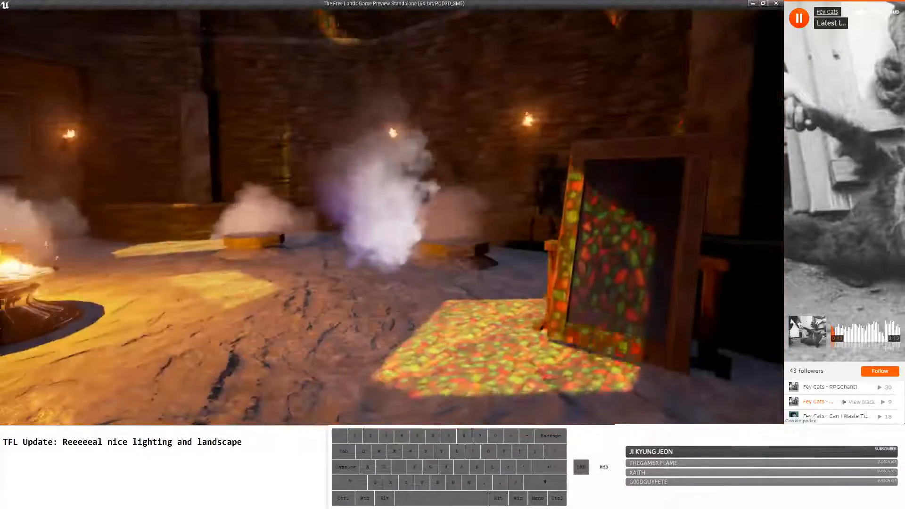
Run across the hall to the door above the steps and try to open it as the bodiless spirit.
{"action": "key", "text": "w"}
{"action": "key", "text": "shift"}
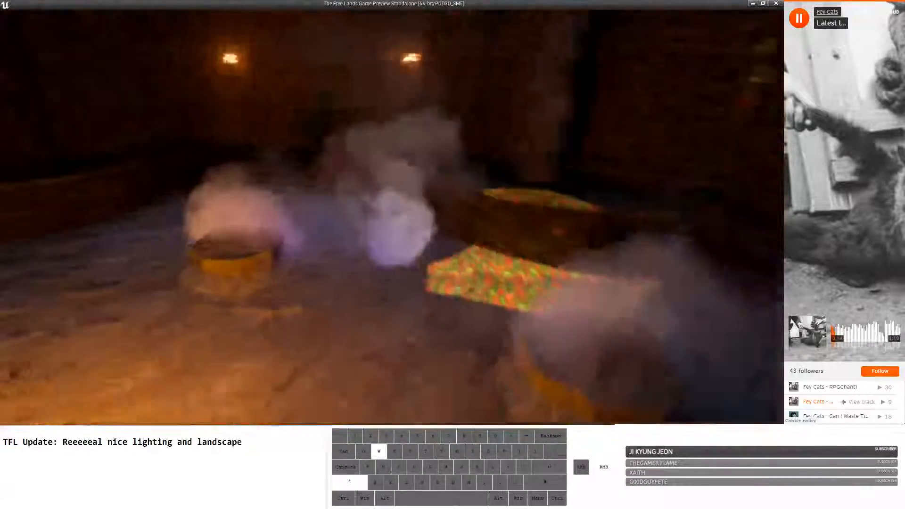
{"action": "key", "text": "e"}
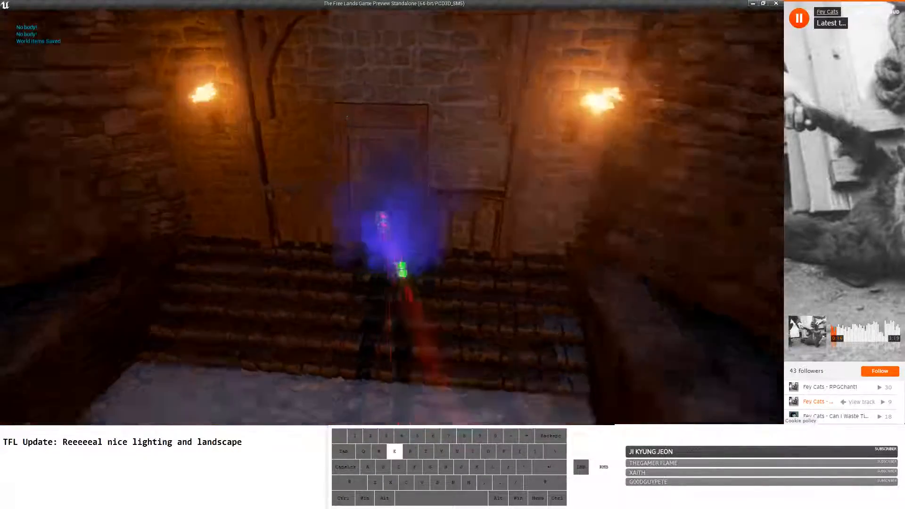
Give the character a body at a steam vent, return to the steps and open the door above them.
{"action": "key", "text": "w"}
{"action": "key", "text": "shift"}
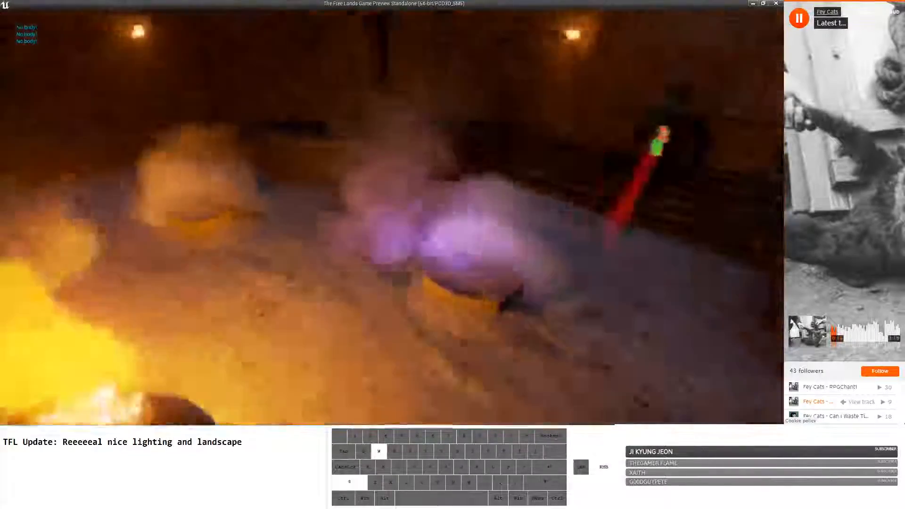
{"action": "key", "text": "a"}
{"action": "key", "text": "w"}
{"action": "key", "text": "shift"}
{"action": "key", "text": "e"}
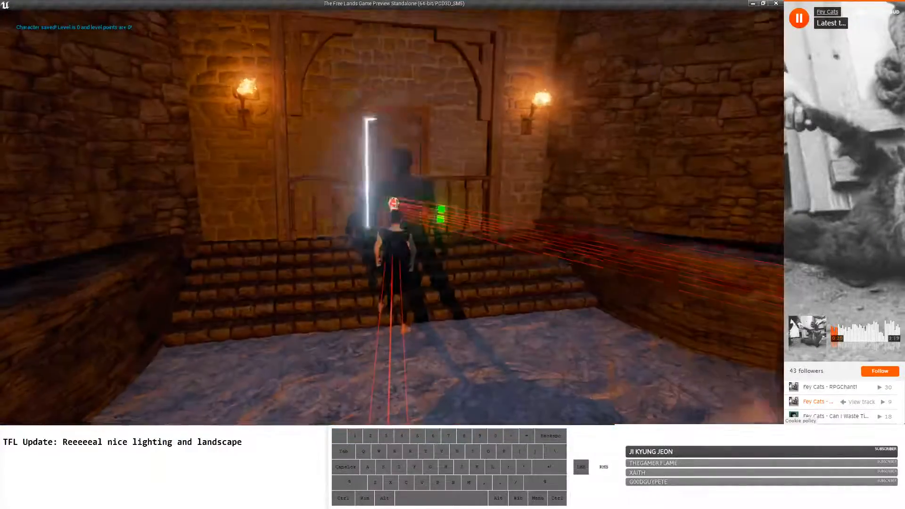
{"action": "key", "text": "w"}
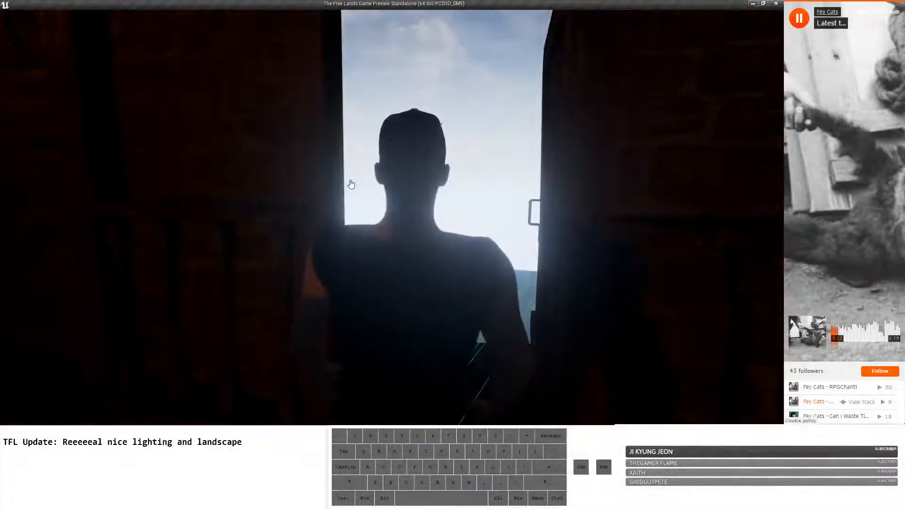
Step through the open doorway to view the outside, and go back into the hall.
{"action": "scroll", "coordinate": [351, 184], "scroll_direction": "up", "scroll_amount": 5}
{"action": "right_click_drag", "start_coordinate": [352, 185], "coordinate": [370, 222]}
{"action": "key", "text": "w"}
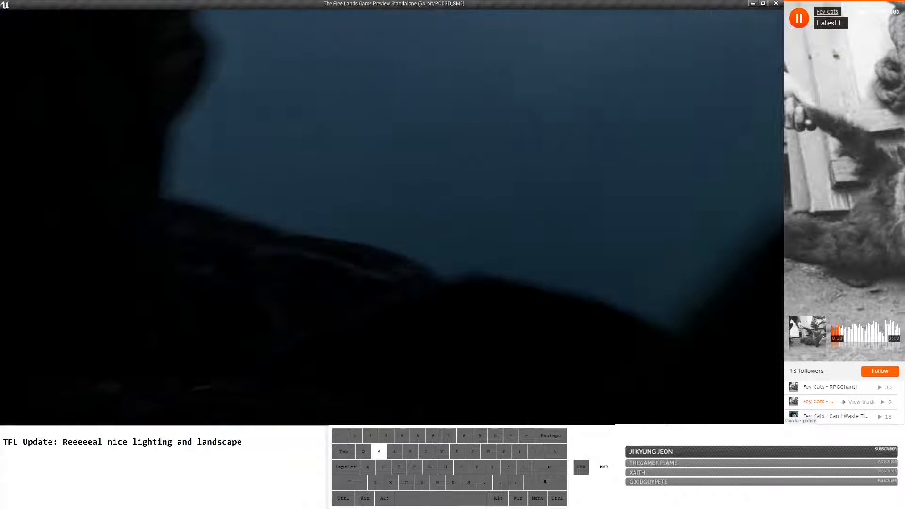
{"action": "key", "text": "s"}
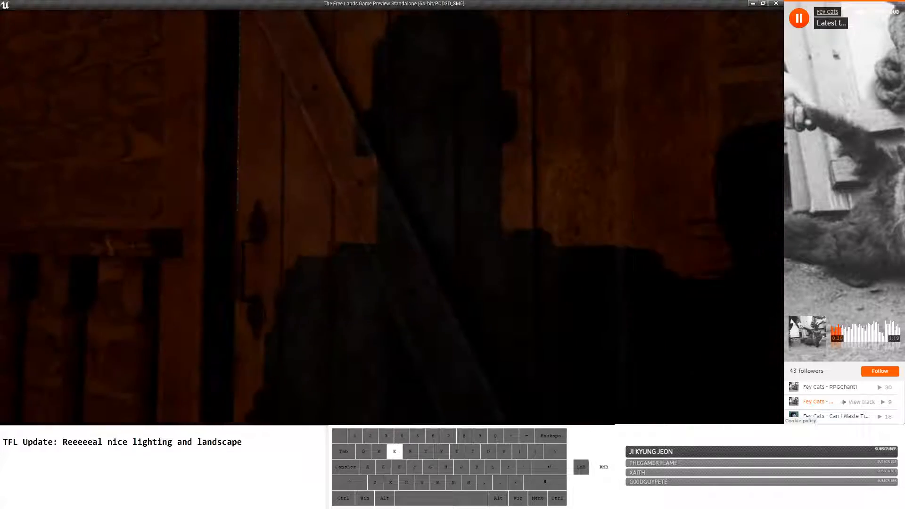
{"action": "key", "text": "w"}
{"action": "key", "text": "a"}
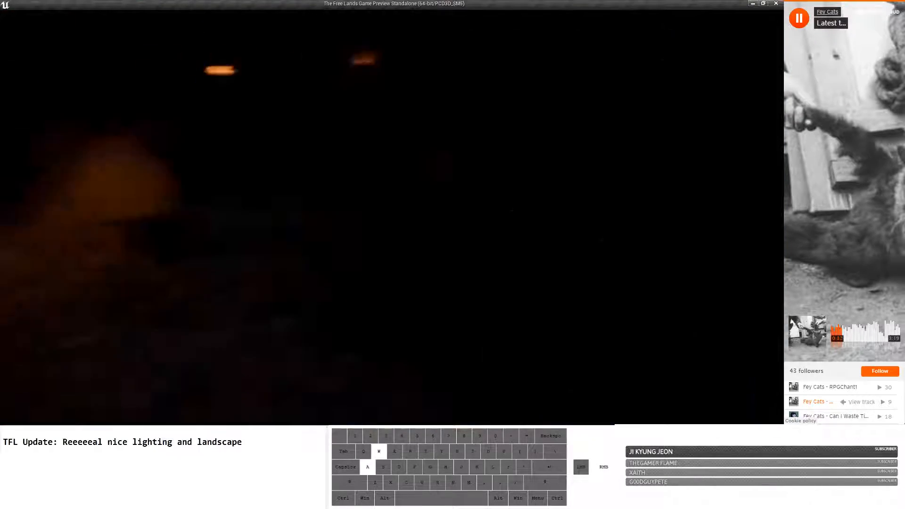
Walk around the fire bowl and steam vents to examine the firelight, smoke and character shadows in the hall.
{"action": "key", "text": "w"}
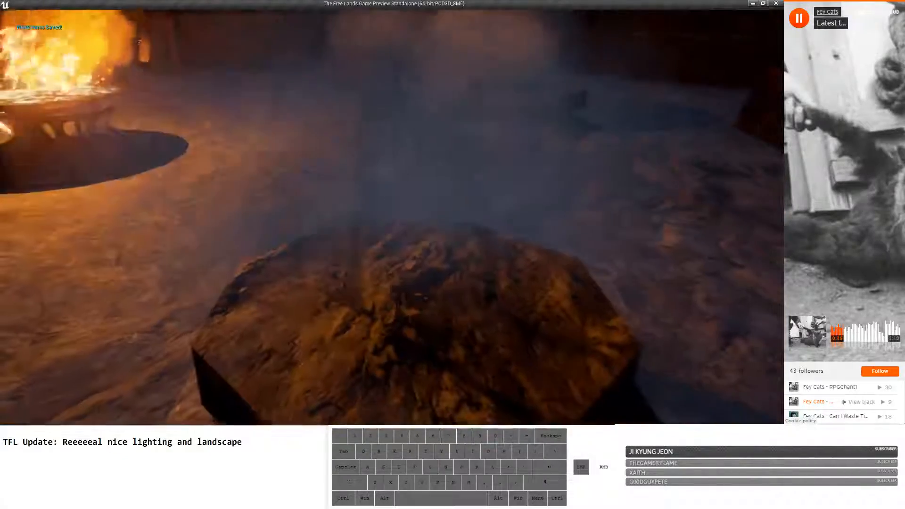
{"action": "key", "text": "a"}
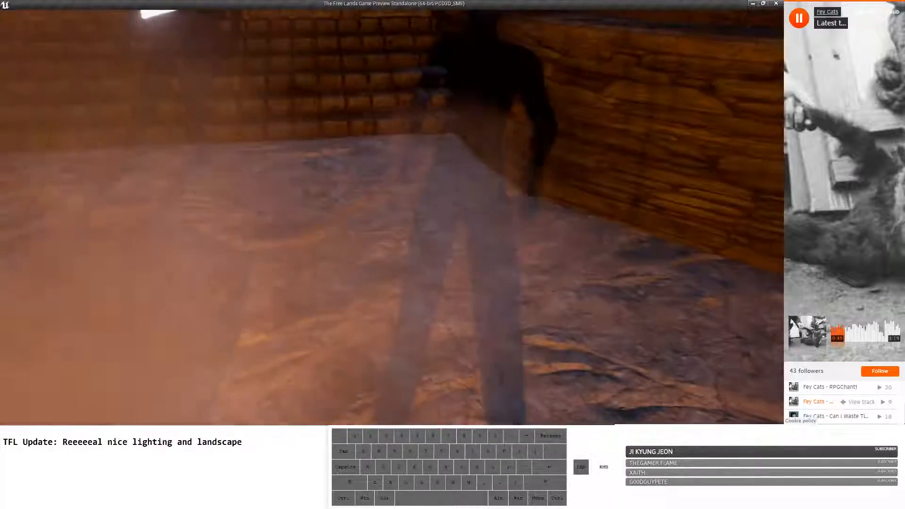
{"action": "key", "text": "s"}
{"action": "key", "text": "a"}
{"action": "key", "text": "w"}
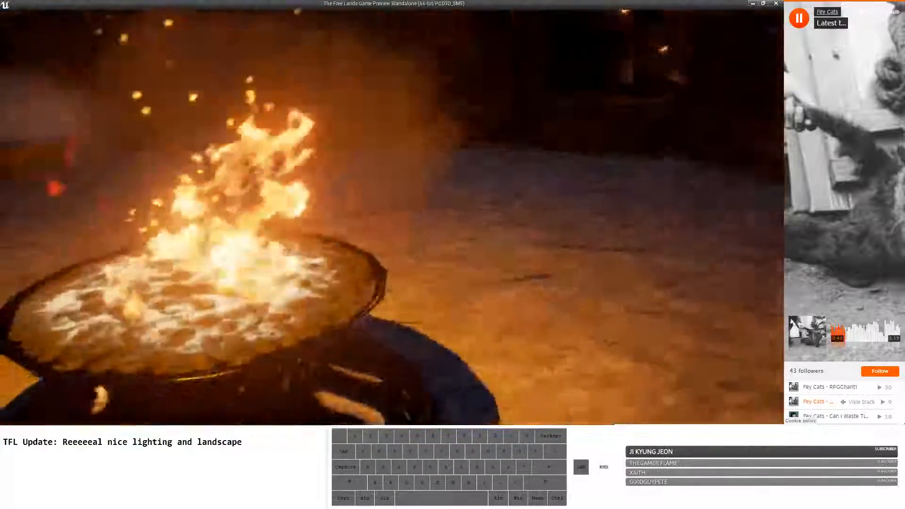
{"action": "key", "text": "w"}
{"action": "key", "text": "s"}
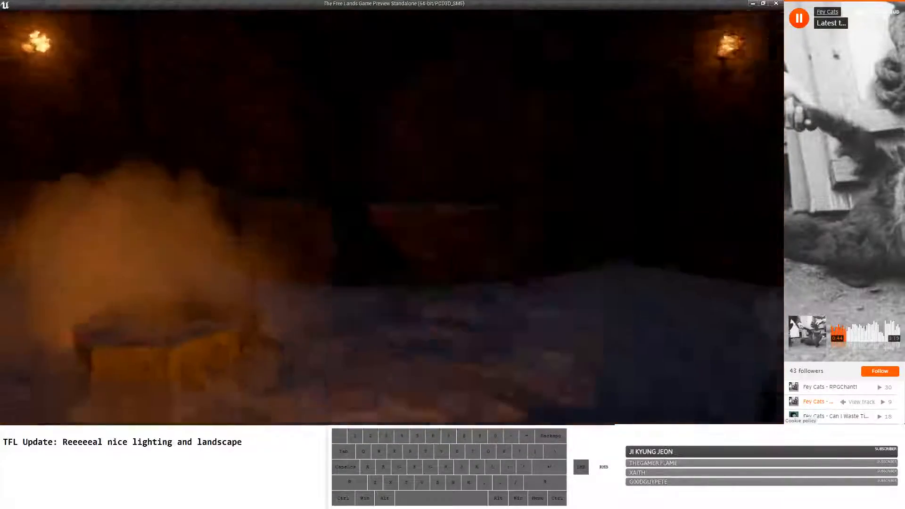
{"action": "key", "text": "w"}
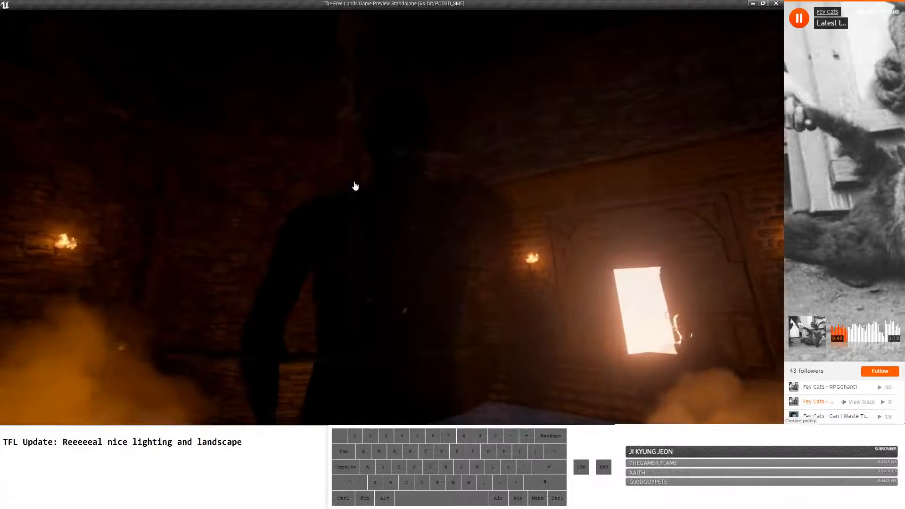
{"action": "scroll", "coordinate": [355, 186], "scroll_direction": "down", "scroll_amount": 5}
{"action": "right_click_drag", "start_coordinate": [354, 192], "coordinate": [106, 76]}
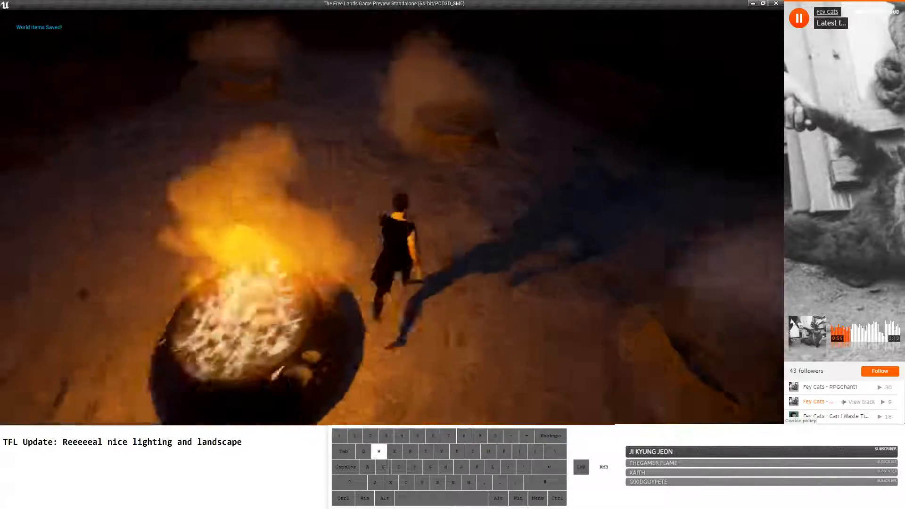
Run out of the hall and along the grassy outcrop to view the landscape above the water.
{"action": "right_click_drag", "start_coordinate": [354, 192], "coordinate": [248, 194]}
{"action": "key", "text": "d"}
{"action": "key", "text": "w"}
{"action": "key", "text": "a"}
{"action": "key", "text": "shift"}
{"action": "key", "text": "space"}
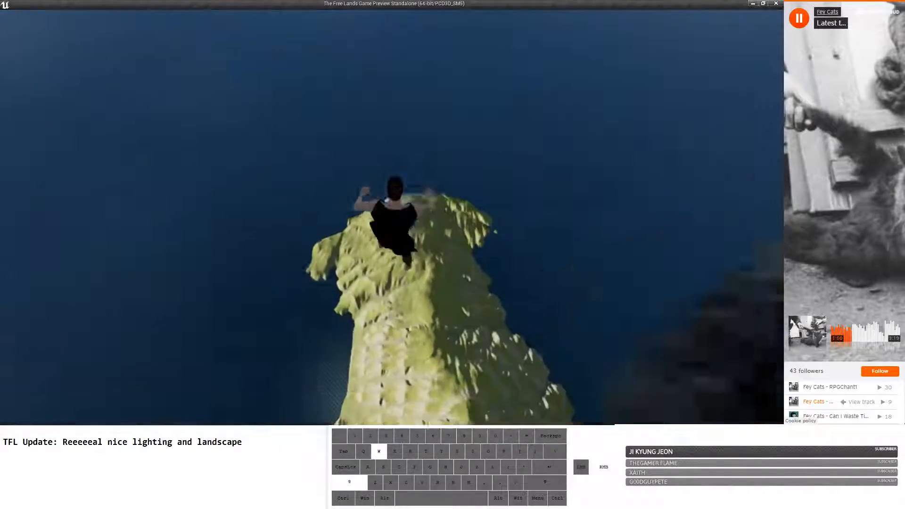
{"action": "key", "text": "w"}
{"action": "key", "text": "shift"}
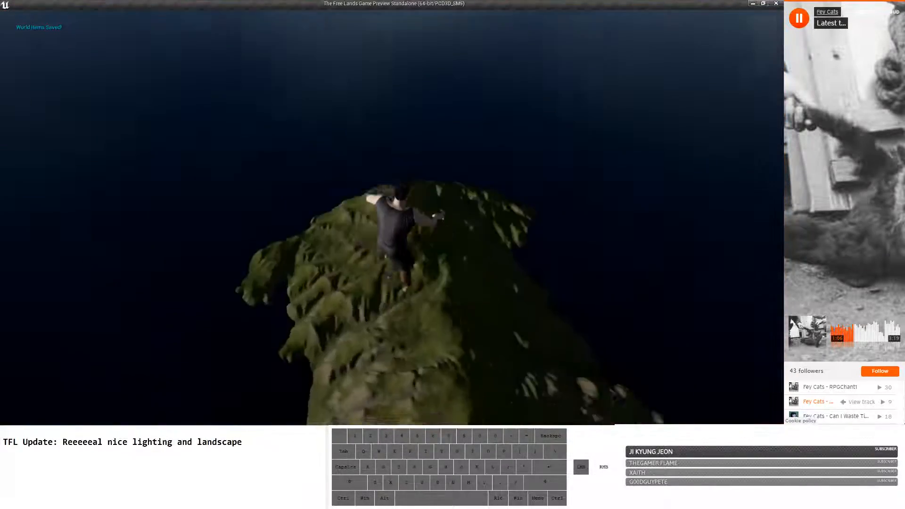
Run across the grassy ridges and hills above the water to view the terrain from several sides.
{"action": "key", "text": "w"}
{"action": "key", "text": "d"}
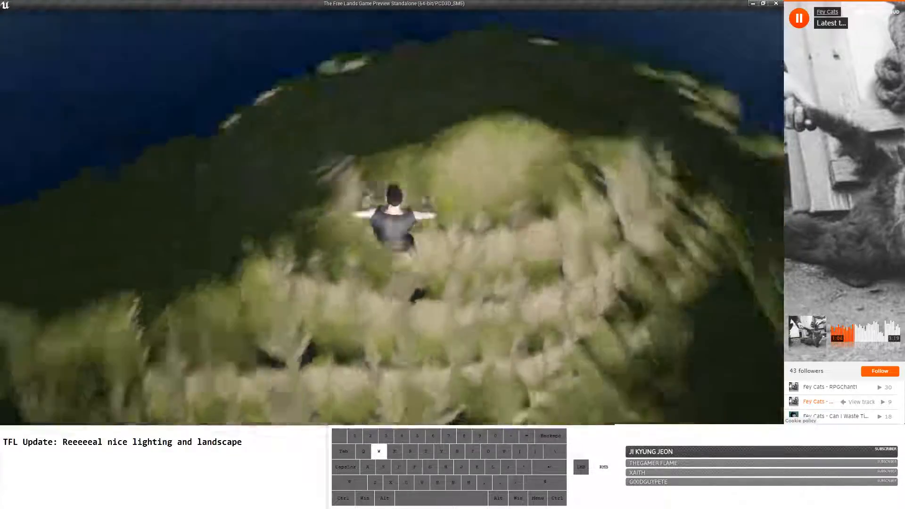
{"action": "key", "text": "a"}
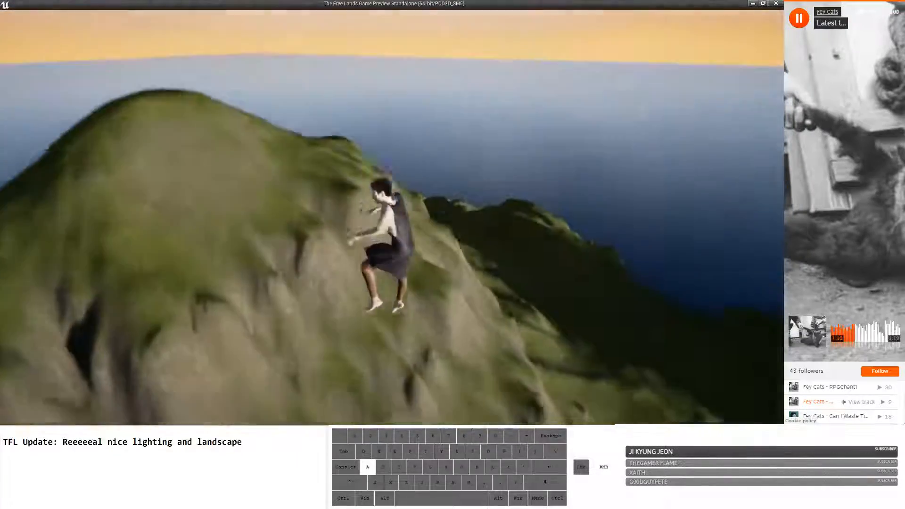
{"action": "key", "text": "w"}
{"action": "key", "text": "d"}
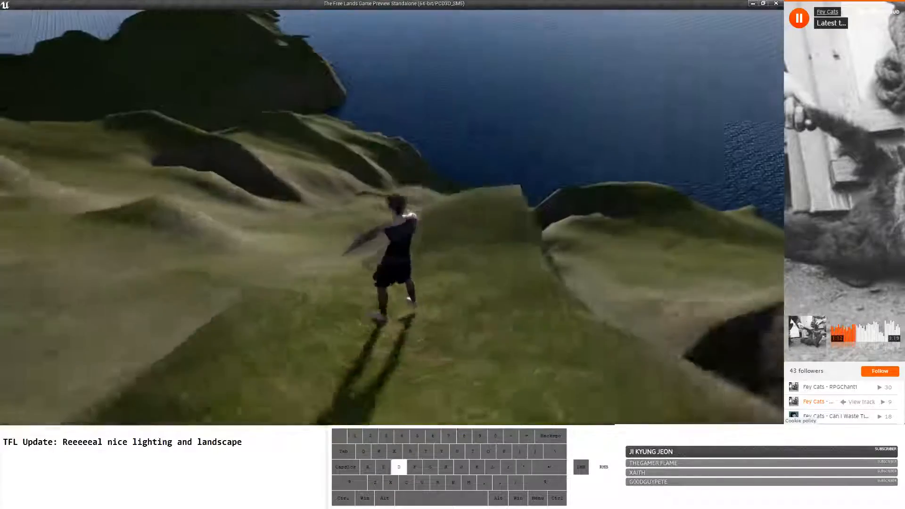
{"action": "key", "text": "w"}
{"action": "key", "text": "d"}
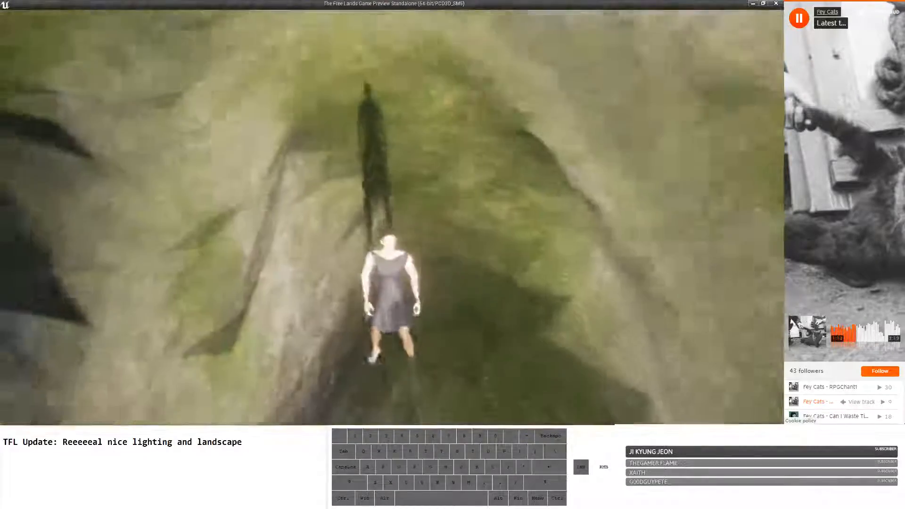
Walk along the shaded coastal slope to examine the sunset sky, the sea and the light on the character.
{"action": "key", "text": "d"}
{"action": "key", "text": "s"}
{"action": "key", "text": "a"}
{"action": "key", "text": "w"}
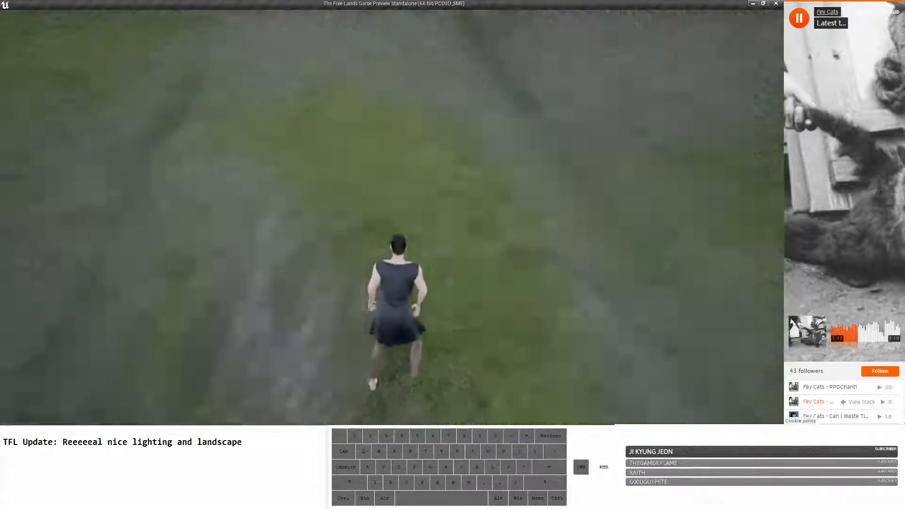
{"action": "key", "text": "w"}
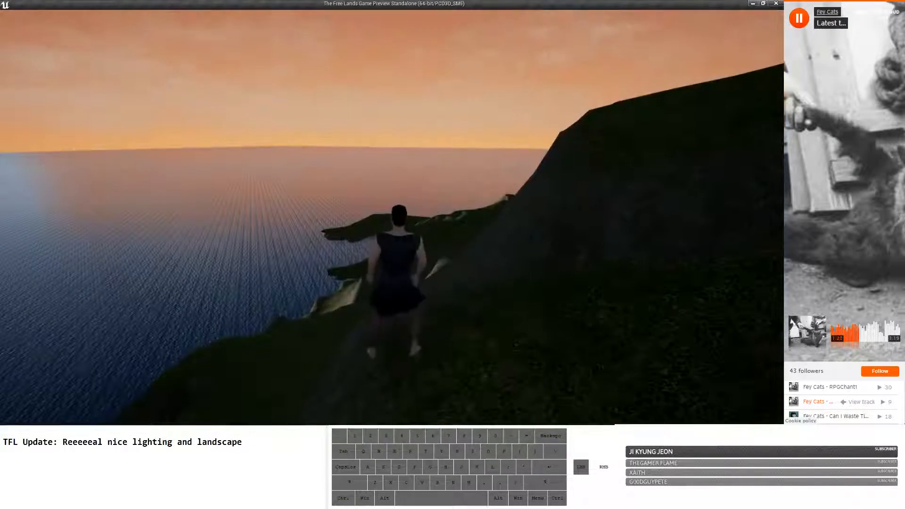
{"action": "key", "text": "w"}
{"action": "key", "text": "shift"}
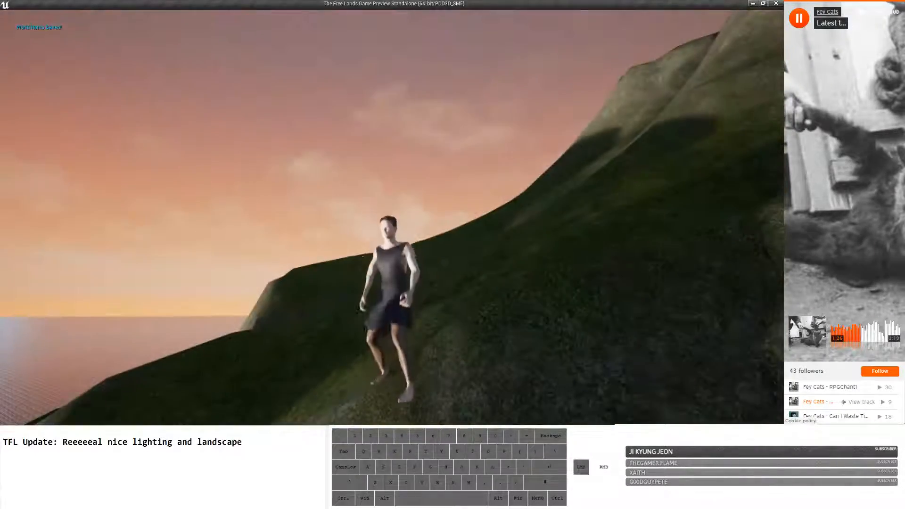
{"action": "key", "text": "w"}
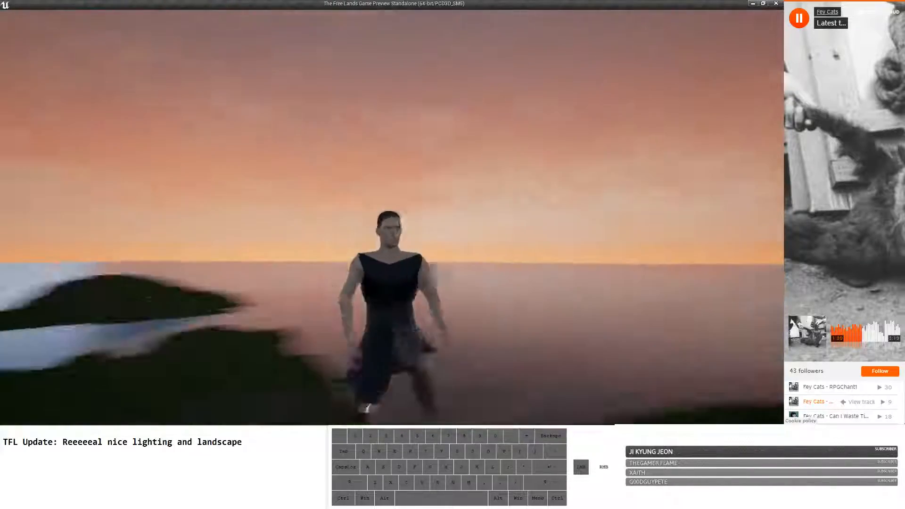
{"action": "key", "text": "w"}
{"action": "key", "text": "shift"}
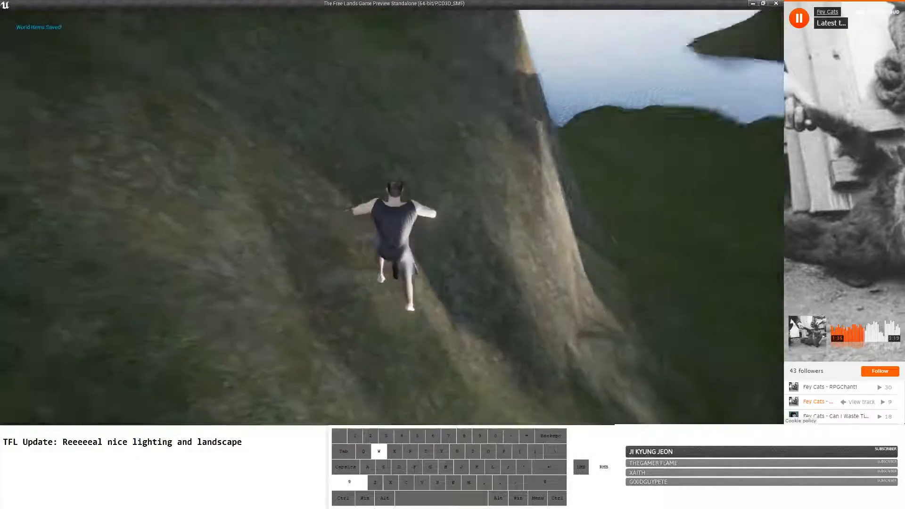
Jump and run around the steep hillside to view the slopes and water, and return to the level editor.
{"action": "key", "text": "space"}
{"action": "key", "text": "a"}
{"action": "key", "text": "s"}
{"action": "key", "text": "d"}
{"action": "right_click_drag", "start_coordinate": [375, 197], "coordinate": [262, 212]}
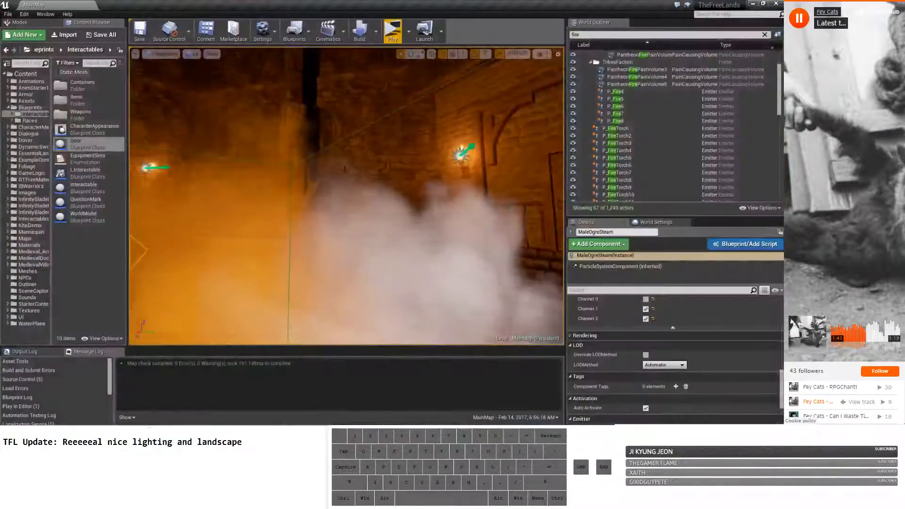
{"action": "right_click_drag", "start_coordinate": [345, 169], "coordinate": [226, 173]}
{"action": "key", "text": "w"}
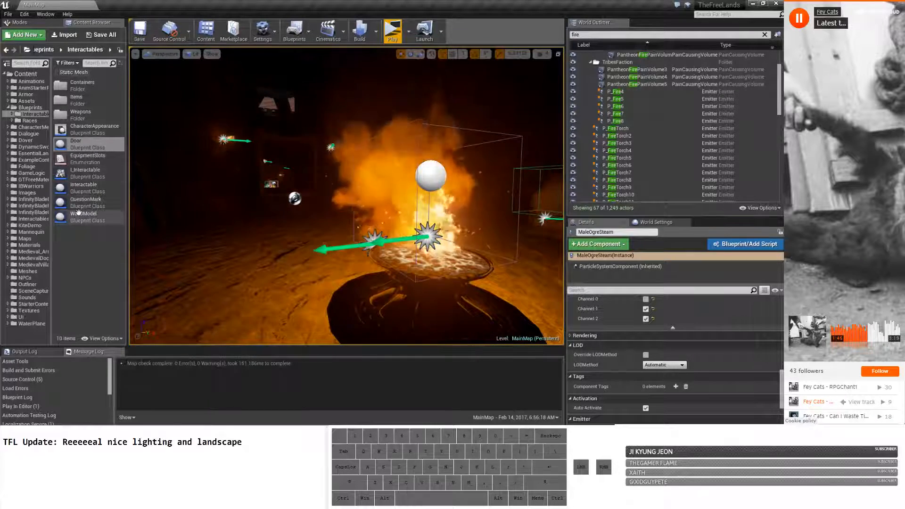
Open the FireLight blueprint from the 01Start folder inside Maps > MainMapBlueprints.
{"action": "left_click", "coordinate": [28, 107]}
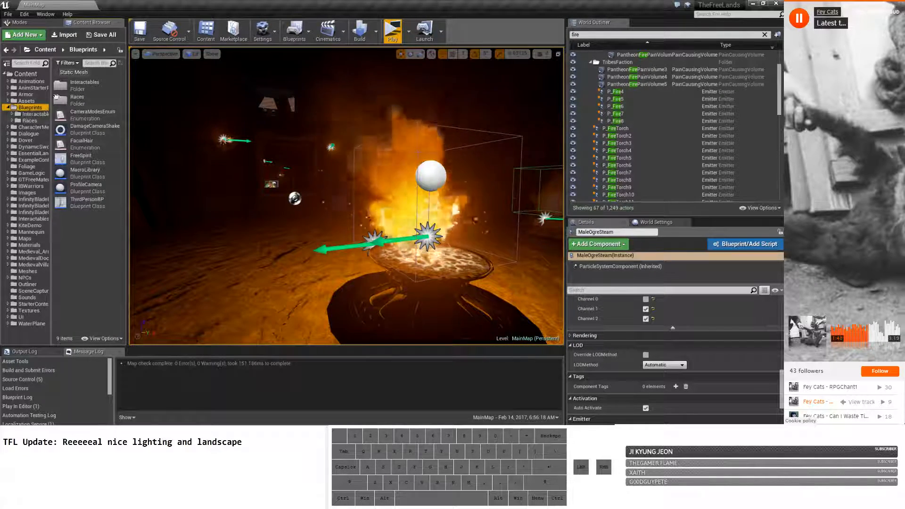
{"action": "left_click", "coordinate": [29, 239]}
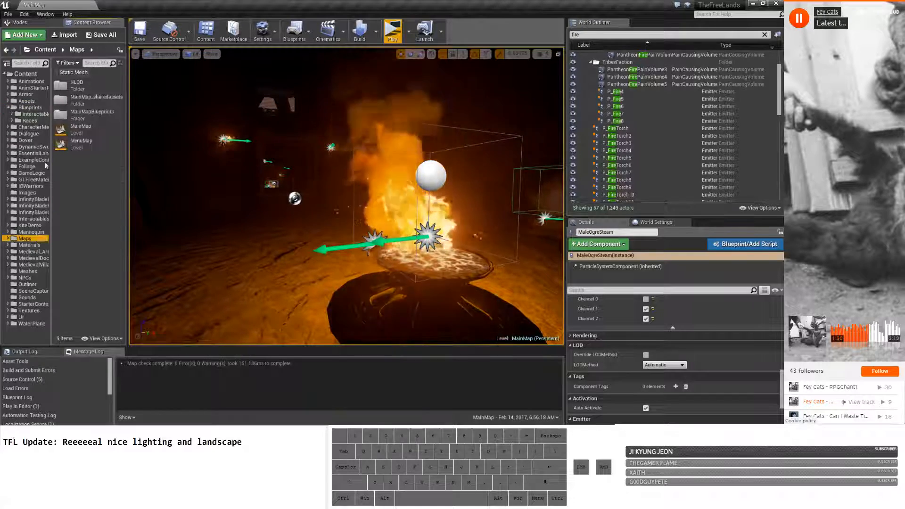
{"action": "double_click", "coordinate": [93, 114]}
{"action": "left_click", "coordinate": [89, 87]}
{"action": "double_click", "coordinate": [89, 88]}
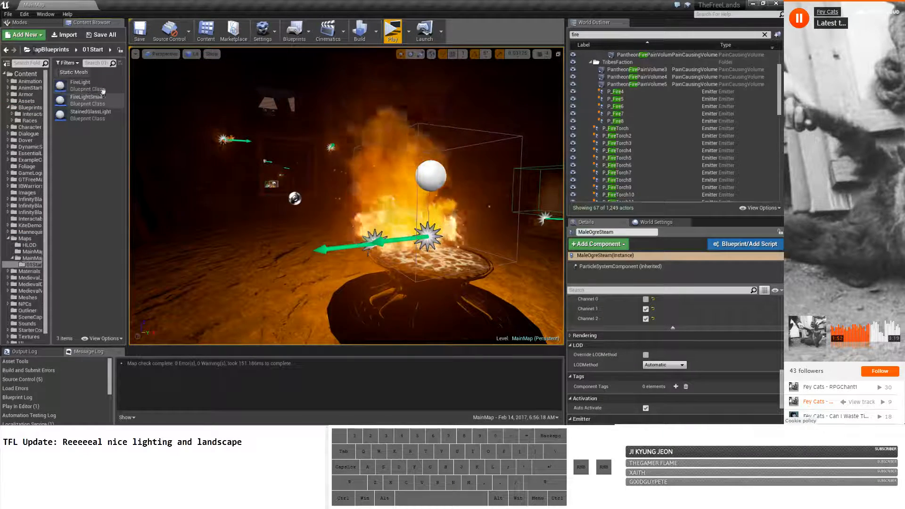
{"action": "double_click", "coordinate": [89, 86]}
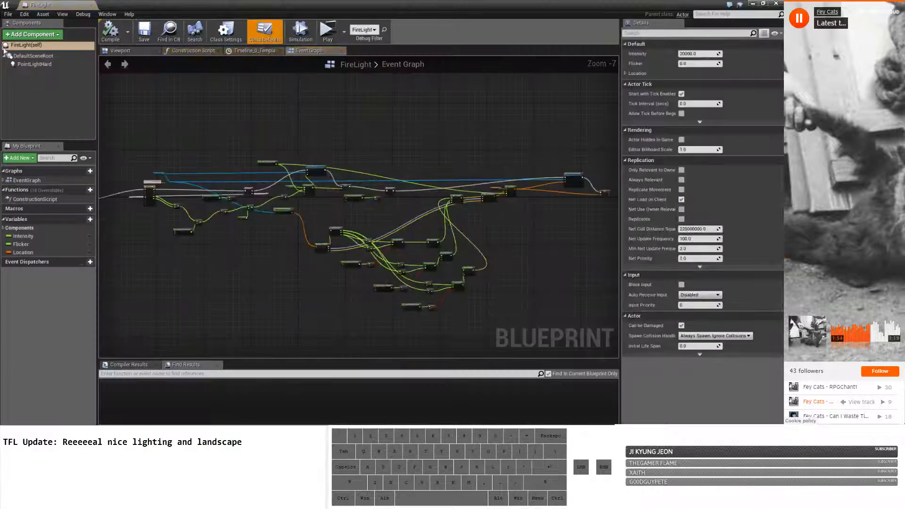
Select the PointLightHard component to inspect its light settings, and look over the FireLight event graph up to the Timeline_0 node.
{"action": "left_click", "coordinate": [38, 65]}
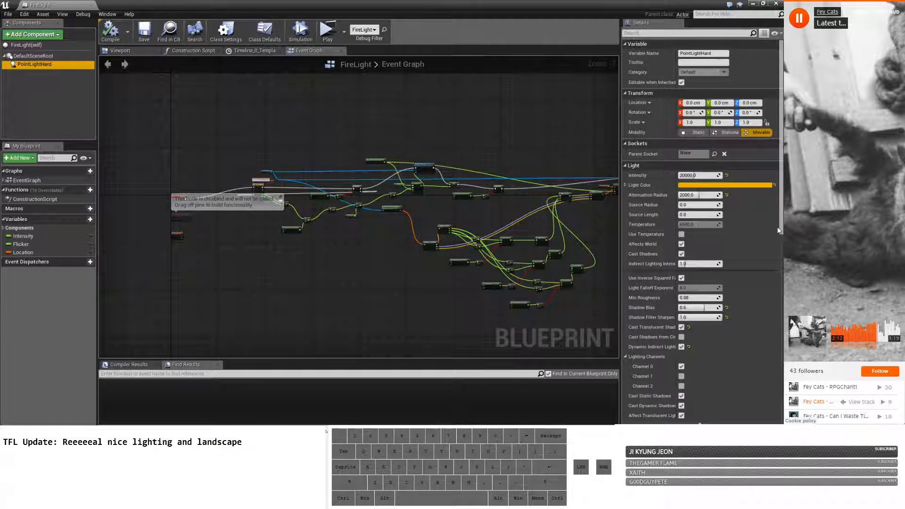
{"action": "scroll", "coordinate": [485, 285], "scroll_direction": "up", "scroll_amount": 7}
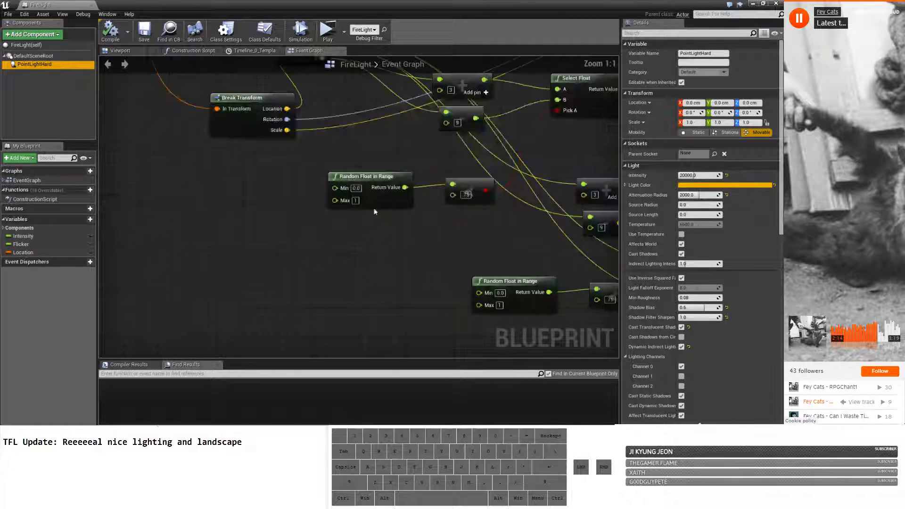
{"action": "right_click_drag", "start_coordinate": [324, 208], "coordinate": [538, 352]}
{"action": "right_click_drag", "start_coordinate": [266, 142], "coordinate": [435, 254]}
{"action": "scroll", "coordinate": [434, 254], "scroll_direction": "down", "scroll_amount": 3}
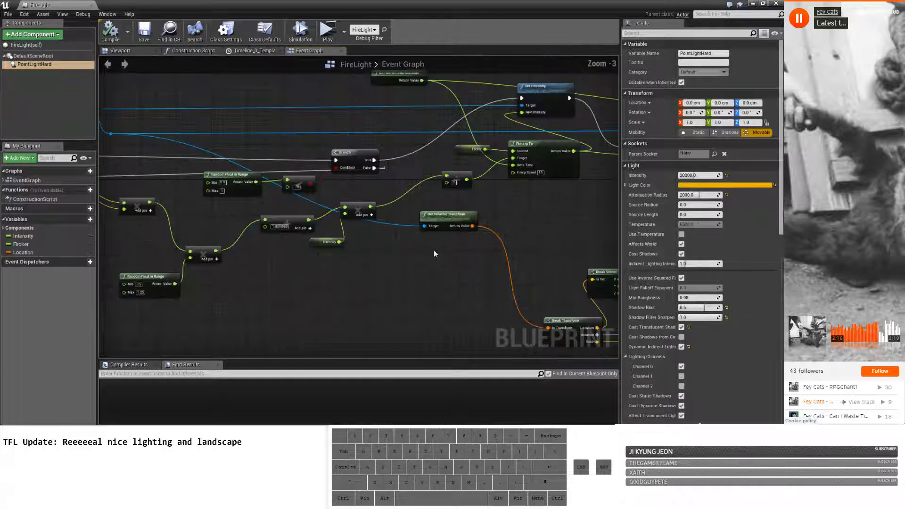
{"action": "right_click_drag", "start_coordinate": [219, 254], "coordinate": [363, 211]}
{"action": "scroll", "coordinate": [387, 225], "scroll_direction": "up", "scroll_amount": 2}
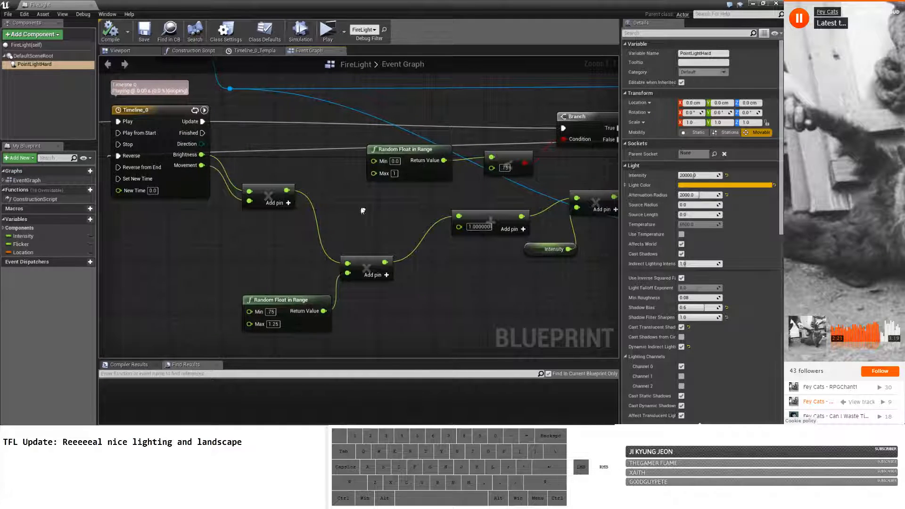
Examine the Timeline_0 node and follow its Update output to the Branch and the random float check feeding it.
{"action": "left_click", "coordinate": [164, 107]}
{"action": "right_click_drag", "start_coordinate": [230, 107], "coordinate": [202, 180]}
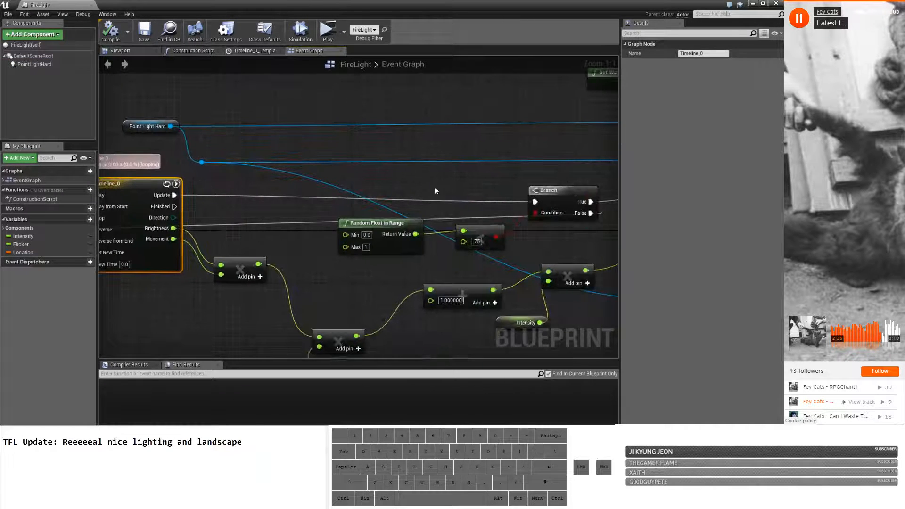
{"action": "right_click_drag", "start_coordinate": [435, 191], "coordinate": [358, 164]}
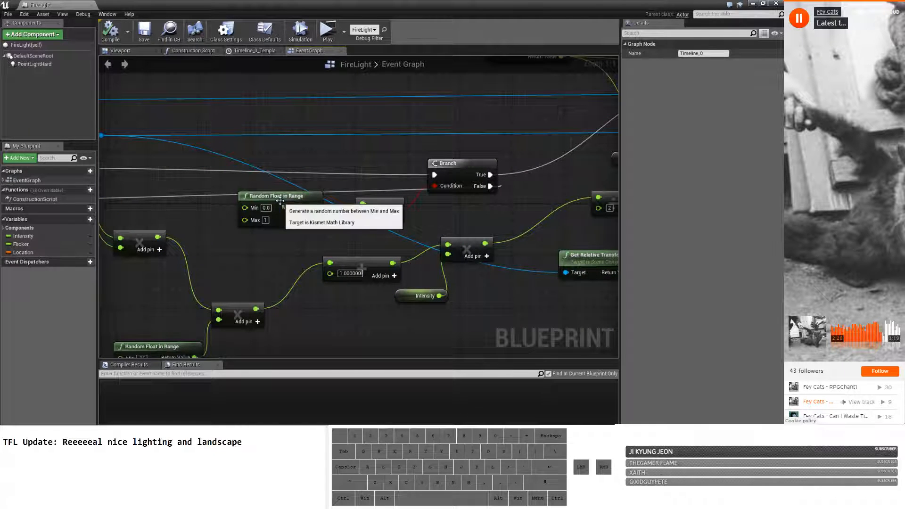
{"action": "right_click_drag", "start_coordinate": [424, 211], "coordinate": [409, 170]}
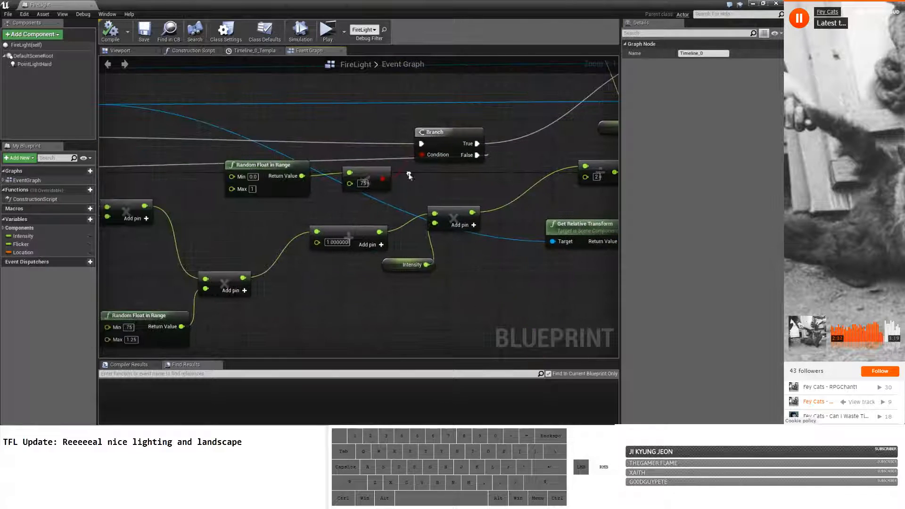
{"action": "right_click_drag", "start_coordinate": [137, 182], "coordinate": [457, 184]}
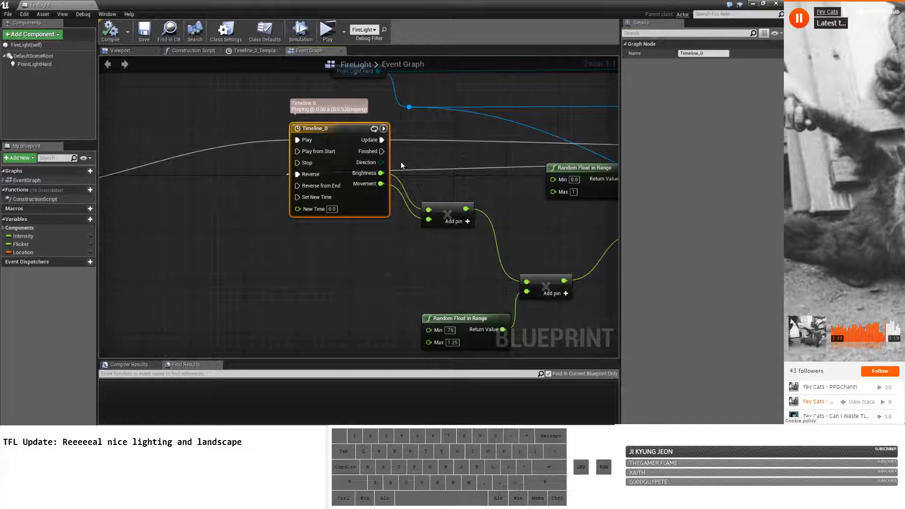
{"action": "right_click_drag", "start_coordinate": [406, 165], "coordinate": [329, 190]}
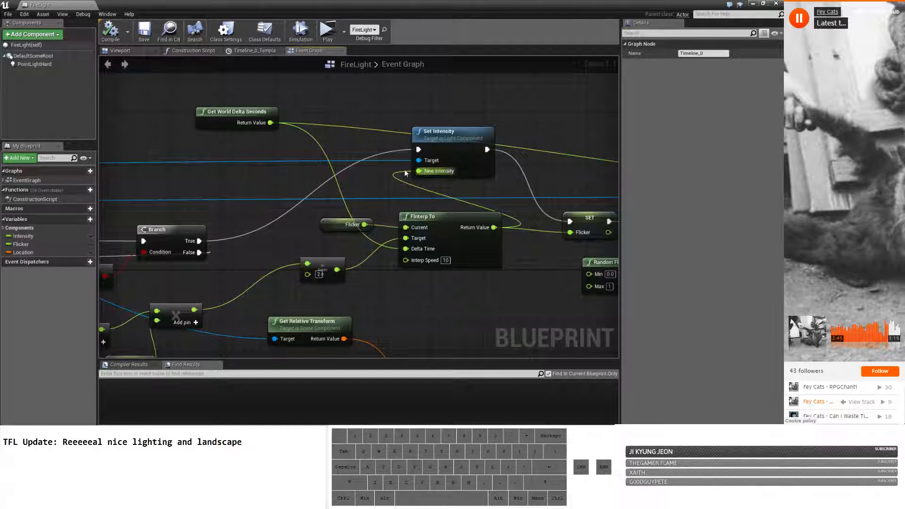
Trace how the random check and Branch drive Set Intensity, and examine the FInterp To node supplying its new intensity.
{"action": "left_click", "coordinate": [449, 148]}
{"action": "right_click_drag", "start_coordinate": [239, 232], "coordinate": [635, 196]}
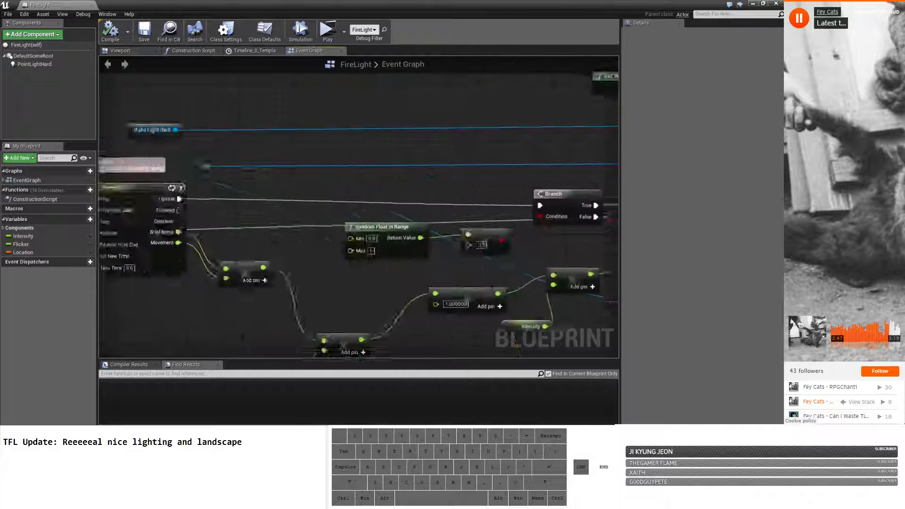
{"action": "right_click_drag", "start_coordinate": [512, 199], "coordinate": [619, 178]}
{"action": "right_click_drag", "start_coordinate": [450, 255], "coordinate": [290, 261]}
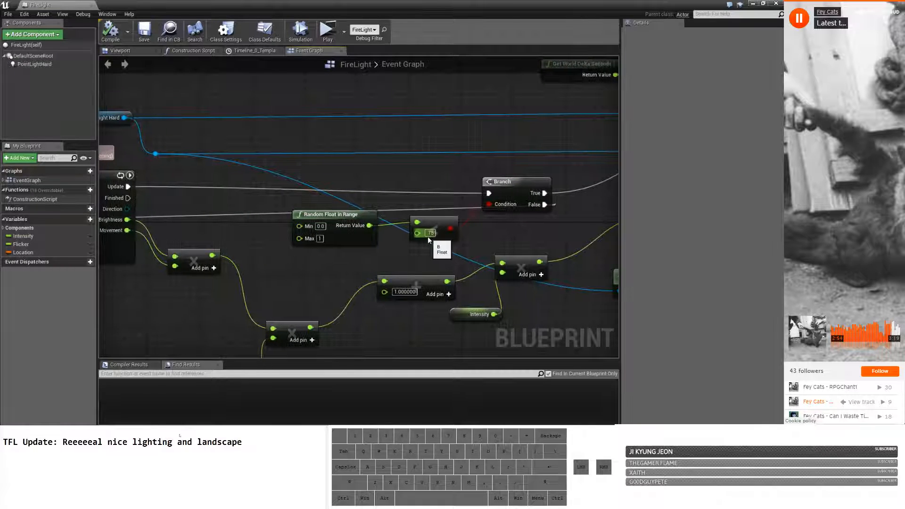
{"action": "right_click_drag", "start_coordinate": [438, 235], "coordinate": [237, 285]}
{"action": "right_click_drag", "start_coordinate": [346, 238], "coordinate": [233, 252]}
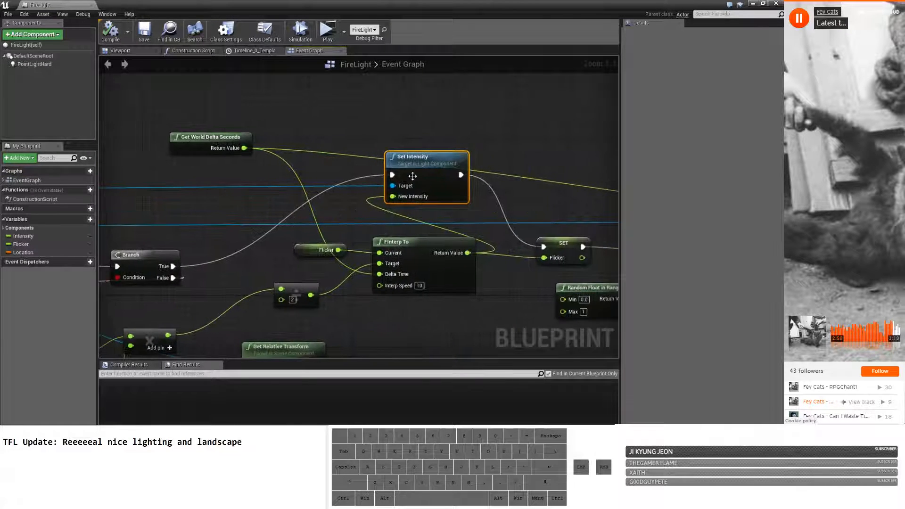
{"action": "right_click_drag", "start_coordinate": [440, 217], "coordinate": [470, 181]}
{"action": "left_click", "coordinate": [424, 252]}
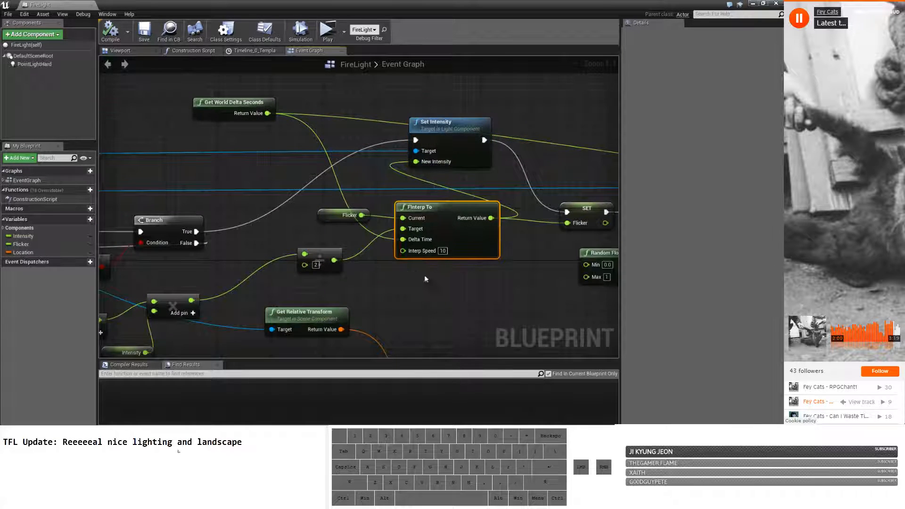
{"action": "right_click_drag", "start_coordinate": [424, 275], "coordinate": [615, 157]}
{"action": "right_click_drag", "start_coordinate": [277, 291], "coordinate": [539, 303]}
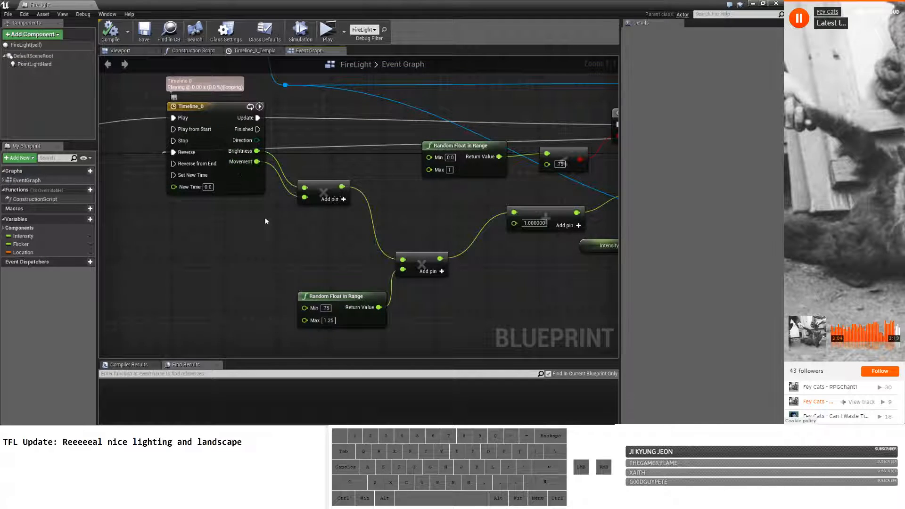
Open Timeline_0 to view its Brightness and Movement curves, and return to the event graph's multiply and random float nodes.
{"action": "double_click", "coordinate": [242, 172]}
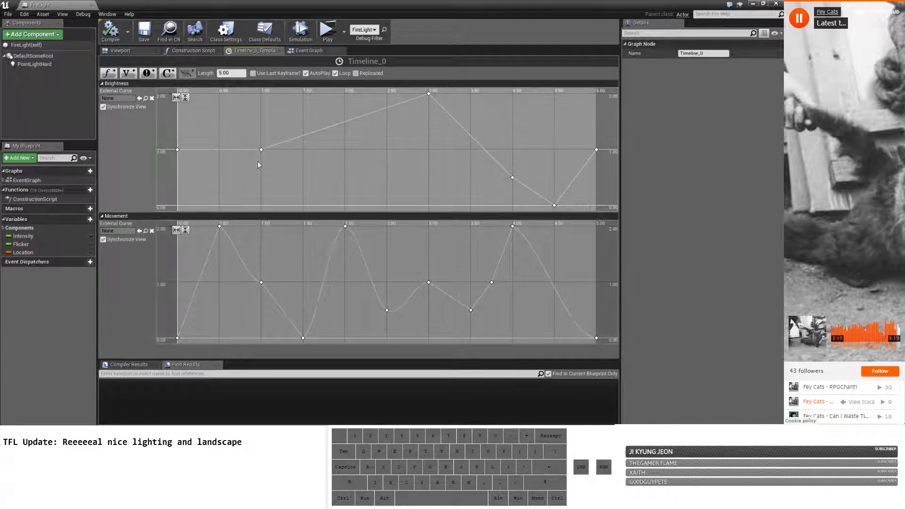
{"action": "left_click", "coordinate": [309, 51]}
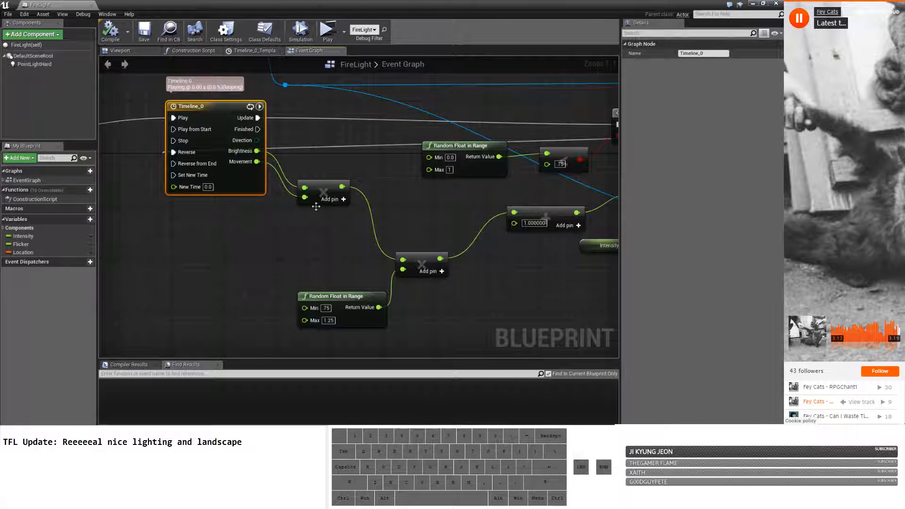
{"action": "right_click_drag", "start_coordinate": [323, 245], "coordinate": [286, 202]}
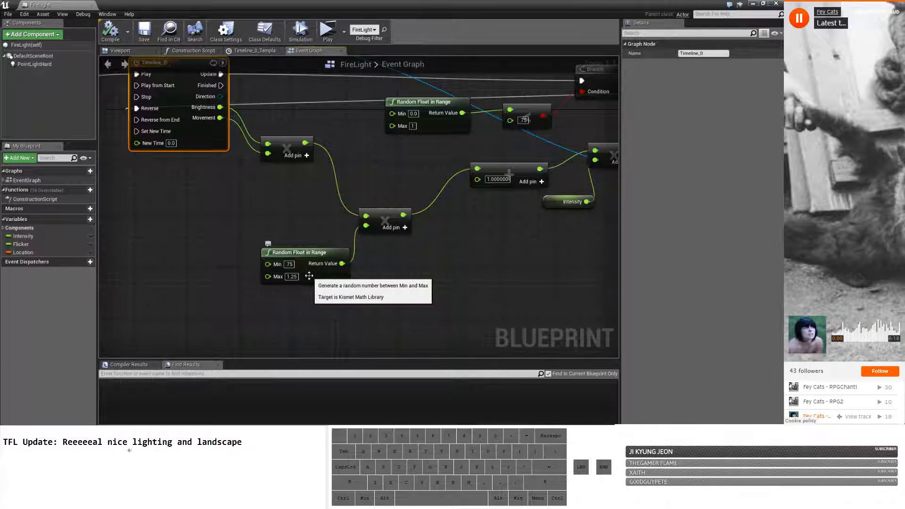
{"action": "right_click_drag", "start_coordinate": [417, 246], "coordinate": [304, 297]}
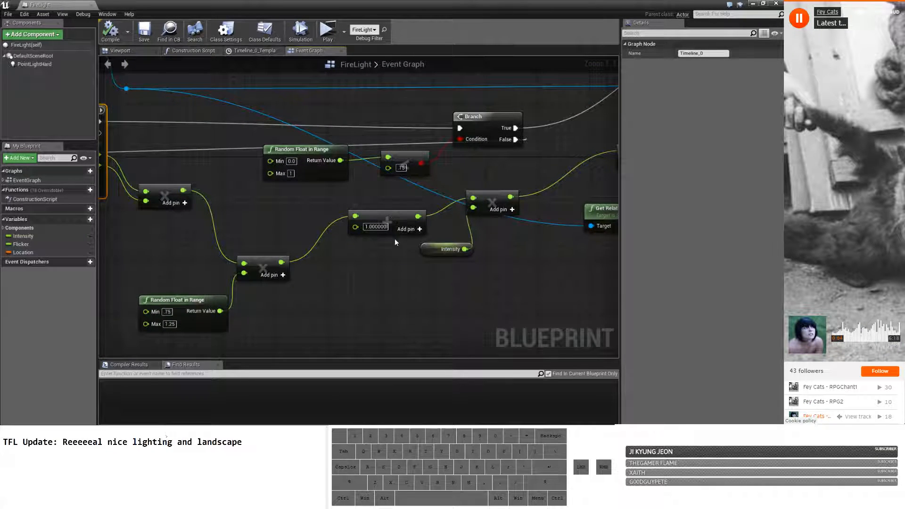
Follow the brightness calculation through the add and multiply nodes, and select the Intensity variable node to inspect its default value.
{"action": "right_click_drag", "start_coordinate": [394, 239], "coordinate": [363, 230]}
{"action": "right_click_drag", "start_coordinate": [289, 224], "coordinate": [272, 257]}
{"action": "right_click_drag", "start_coordinate": [336, 263], "coordinate": [267, 248]}
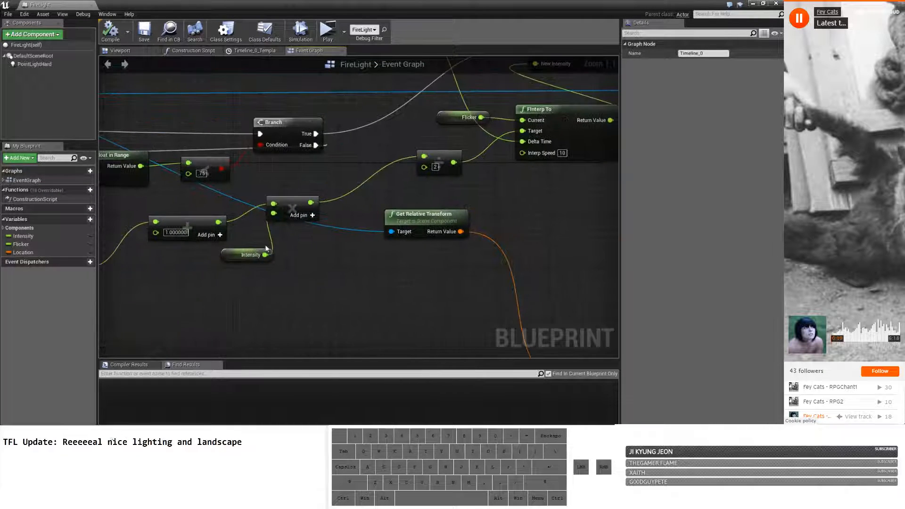
{"action": "left_click", "coordinate": [234, 255]}
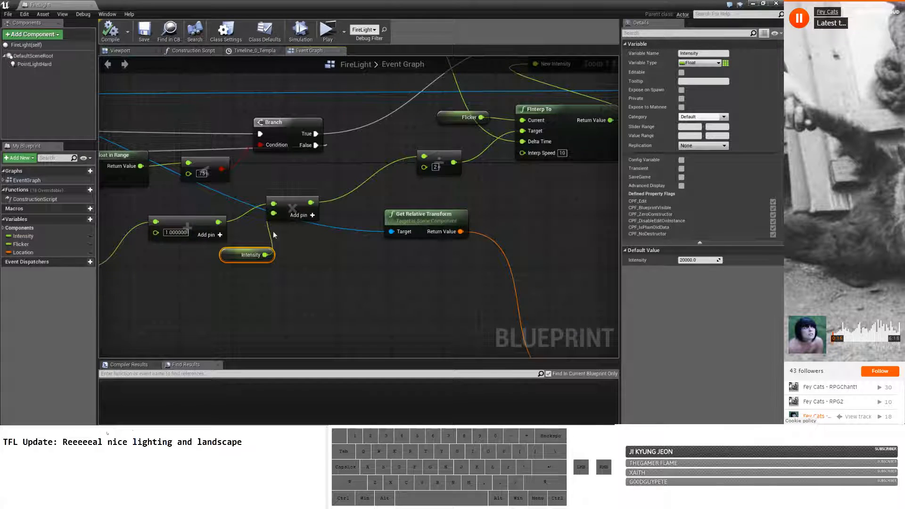
{"action": "right_click_drag", "start_coordinate": [273, 231], "coordinate": [426, 243]}
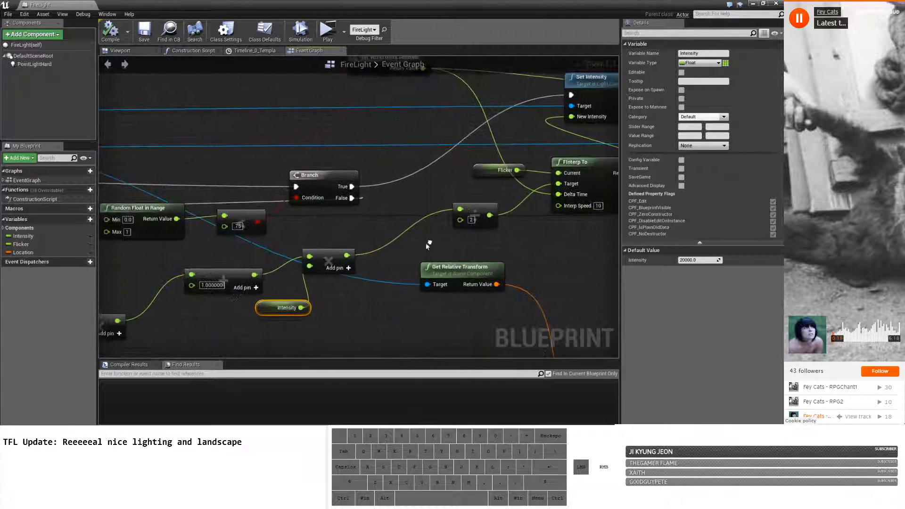
Follow the brightness value through the divide and FInterp To nodes to Set Intensity and the Flicker setter, and select the Flicker variable node.
{"action": "right_click_drag", "start_coordinate": [326, 272], "coordinate": [268, 258]}
{"action": "right_click_drag", "start_coordinate": [400, 234], "coordinate": [281, 279]}
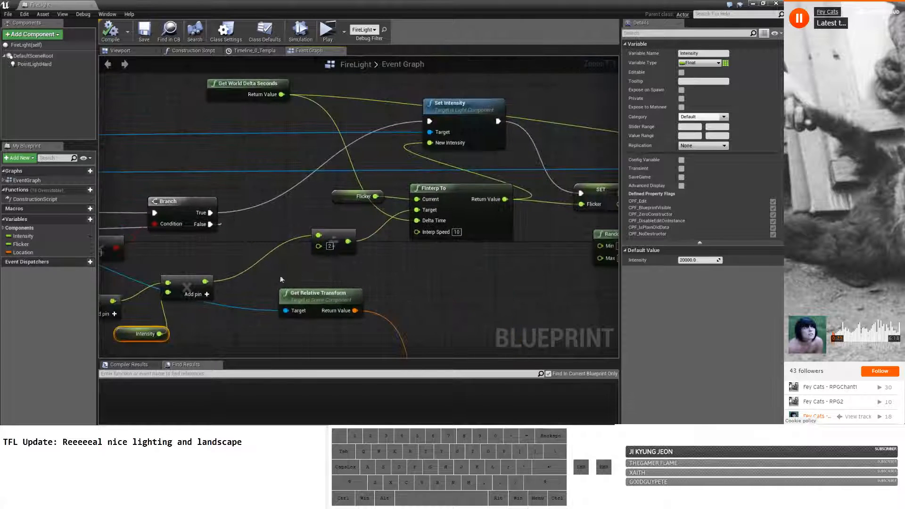
{"action": "right_click_drag", "start_coordinate": [416, 222], "coordinate": [350, 237]}
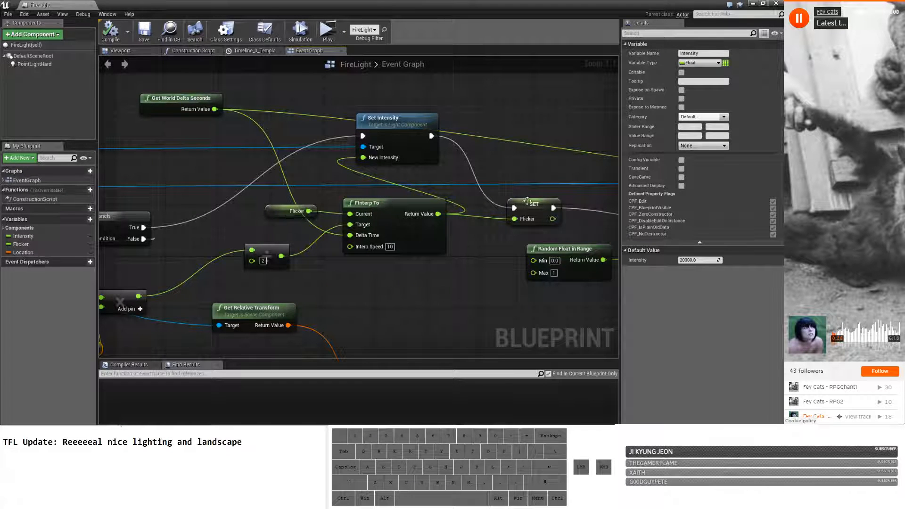
{"action": "left_click", "coordinate": [527, 203]}
{"action": "right_click_drag", "start_coordinate": [527, 202], "coordinate": [451, 198]}
{"action": "left_click", "coordinate": [212, 207]}
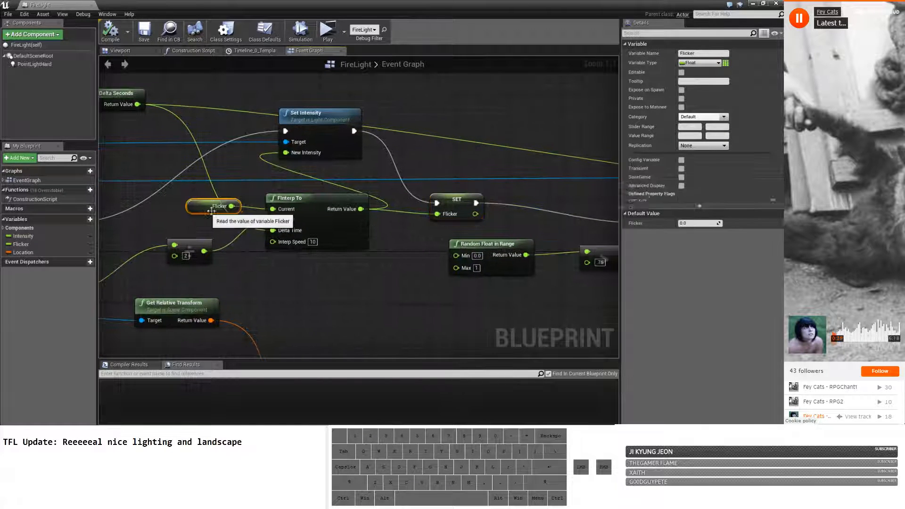
Examine the second random float check and Branch after the Flicker setter, and return to the FInterp To node.
{"action": "right_click_drag", "start_coordinate": [398, 280], "coordinate": [263, 269]}
{"action": "right_click_drag", "start_coordinate": [468, 263], "coordinate": [144, 244]}
{"action": "left_click", "coordinate": [443, 164]}
{"action": "right_click_drag", "start_coordinate": [447, 200], "coordinate": [205, 225]}
{"action": "right_click_drag", "start_coordinate": [496, 283], "coordinate": [619, 269]}
{"action": "scroll", "coordinate": [474, 234], "scroll_direction": "down", "scroll_amount": 3}
{"action": "scroll", "coordinate": [257, 176], "scroll_direction": "up", "scroll_amount": 3}
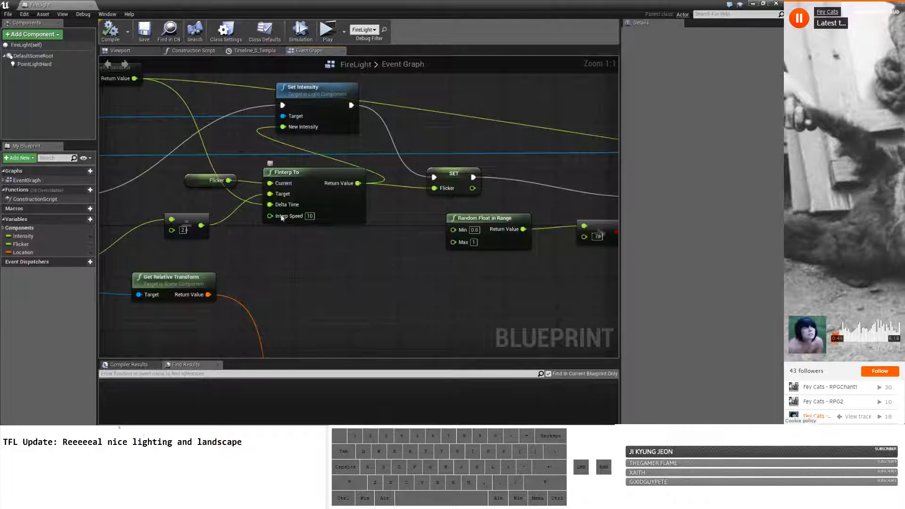
Trace the graph past the second Branch to the Make Vector and Make Transform nodes, and return to the Timeline_0 node.
{"action": "right_click_drag", "start_coordinate": [282, 217], "coordinate": [633, 220]}
{"action": "scroll", "coordinate": [184, 258], "scroll_direction": "down", "scroll_amount": 2}
{"action": "right_click_drag", "start_coordinate": [296, 243], "coordinate": [321, 171]}
{"action": "right_click_drag", "start_coordinate": [555, 176], "coordinate": [261, 269]}
{"action": "right_click_drag", "start_coordinate": [522, 291], "coordinate": [167, 240]}
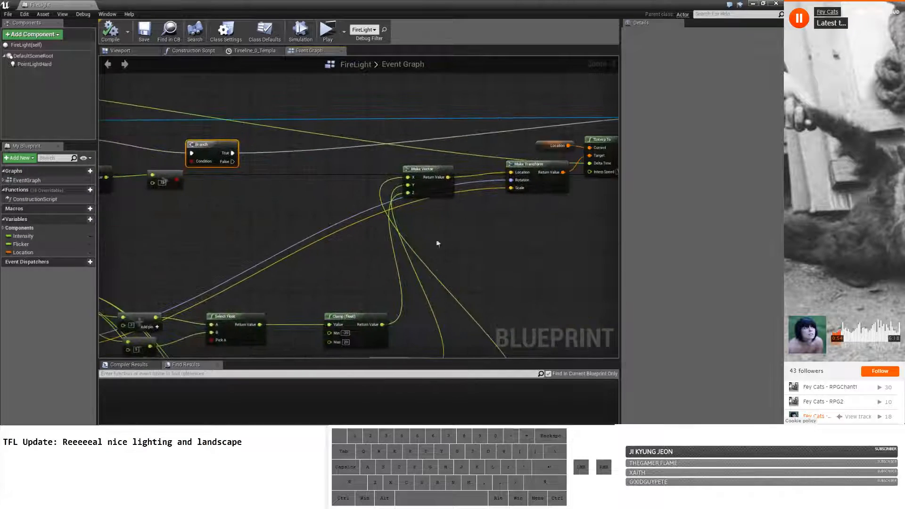
{"action": "right_click_drag", "start_coordinate": [442, 243], "coordinate": [759, 85]}
{"action": "right_click_drag", "start_coordinate": [221, 125], "coordinate": [376, 217]}
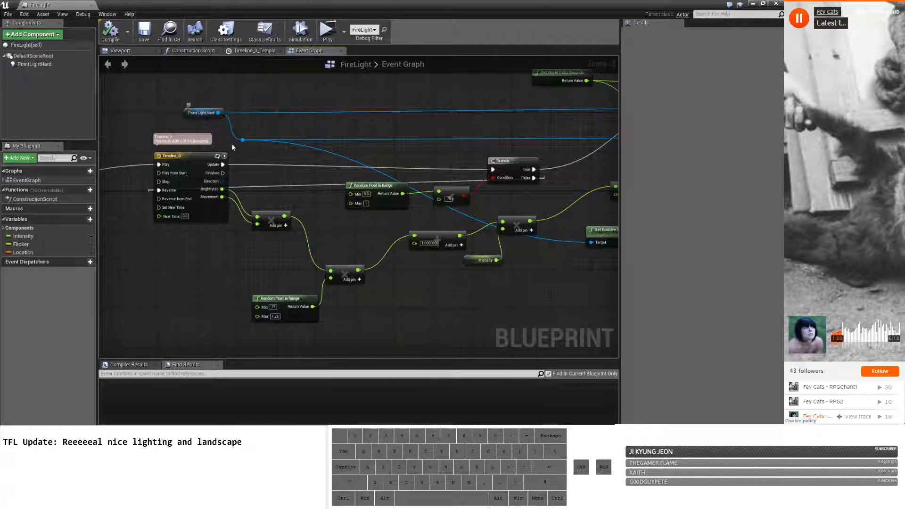
Follow the light reference through Get Relative Transform to Break Transform and Break Vector, and view the PointLightHard component's details.
{"action": "right_click_drag", "start_coordinate": [231, 144], "coordinate": [289, 171]}
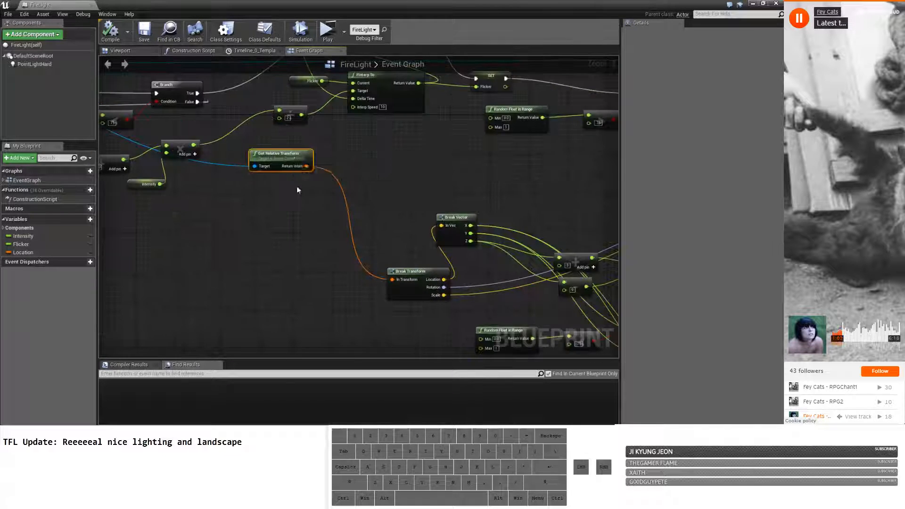
{"action": "scroll", "coordinate": [297, 189], "scroll_direction": "up", "scroll_amount": 2}
{"action": "right_click_drag", "start_coordinate": [352, 248], "coordinate": [312, 219]}
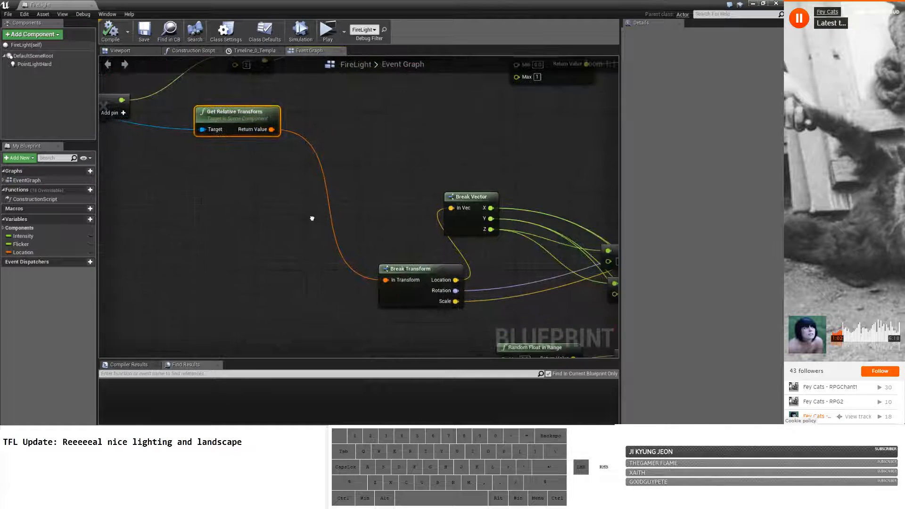
{"action": "left_click", "coordinate": [43, 64]}
{"action": "right_click_drag", "start_coordinate": [274, 184], "coordinate": [220, 180]}
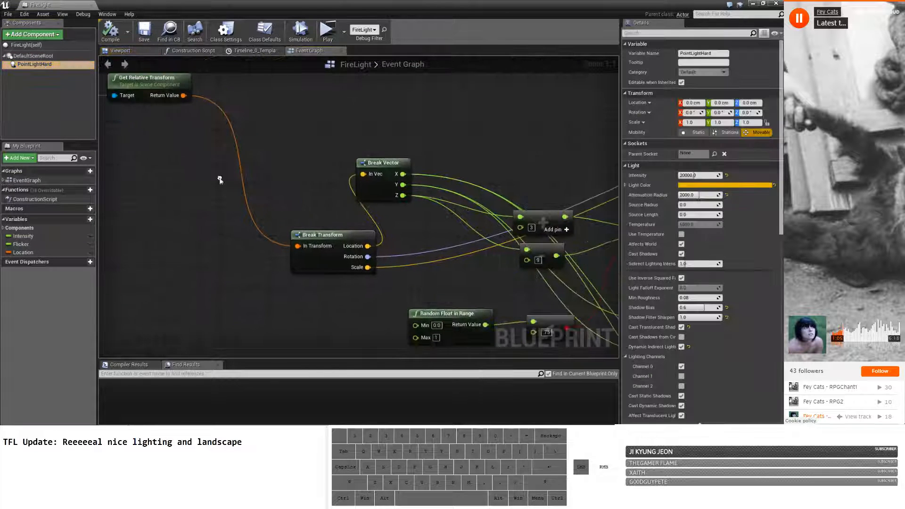
{"action": "right_click_drag", "start_coordinate": [264, 246], "coordinate": [193, 214]}
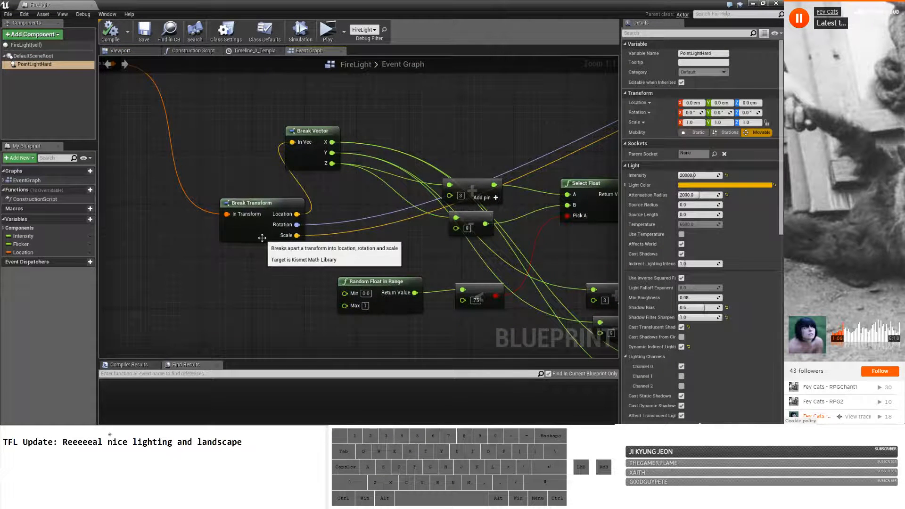
{"action": "right_click_drag", "start_coordinate": [342, 201], "coordinate": [230, 167]}
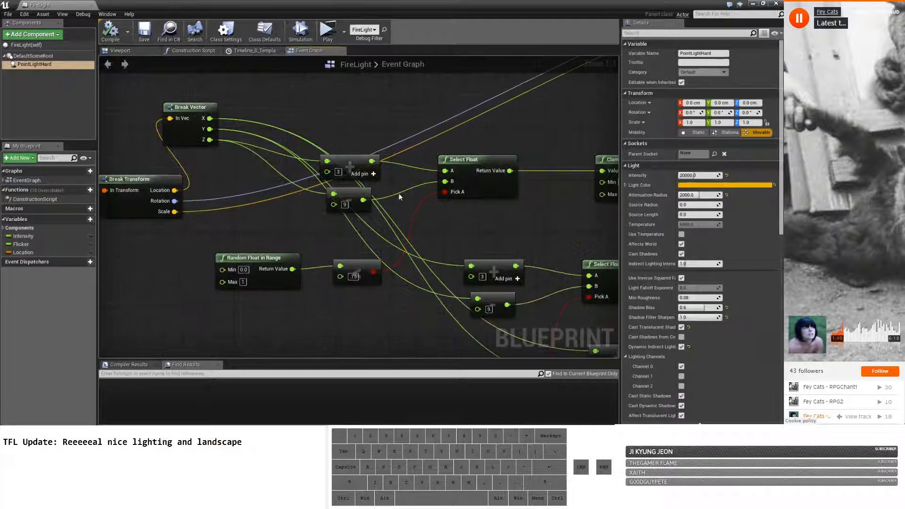
Reposition the addition and subtraction nodes that feed the first Select Float, stacking them closely together.
{"action": "left_click_drag", "start_coordinate": [339, 158], "coordinate": [361, 106]}
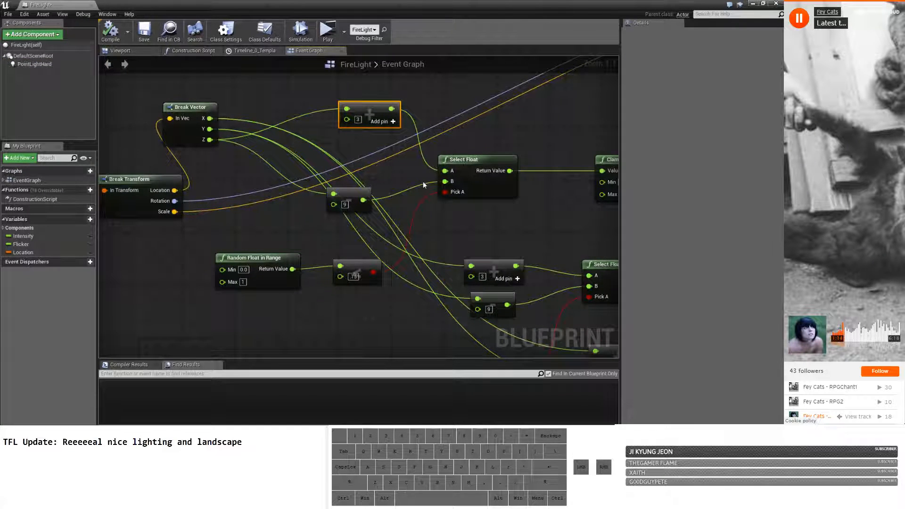
{"action": "mouse_move", "coordinate": [349, 202]}
{"action": "left_mouse_down"}
{"action": "mouse_move", "coordinate": [377, 159]}
{"action": "mouse_move", "coordinate": [356, 190]}
{"action": "left_mouse_up"}
{"action": "left_click_drag", "start_coordinate": [376, 113], "coordinate": [362, 158]}
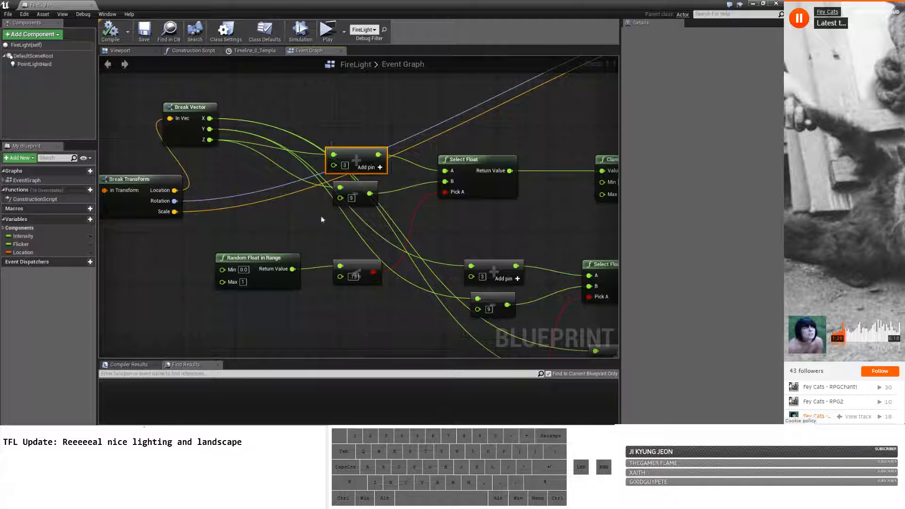
Move the middle Clamp (float) node farther away from its Select Float node.
{"action": "right_click_drag", "start_coordinate": [322, 220], "coordinate": [269, 227]}
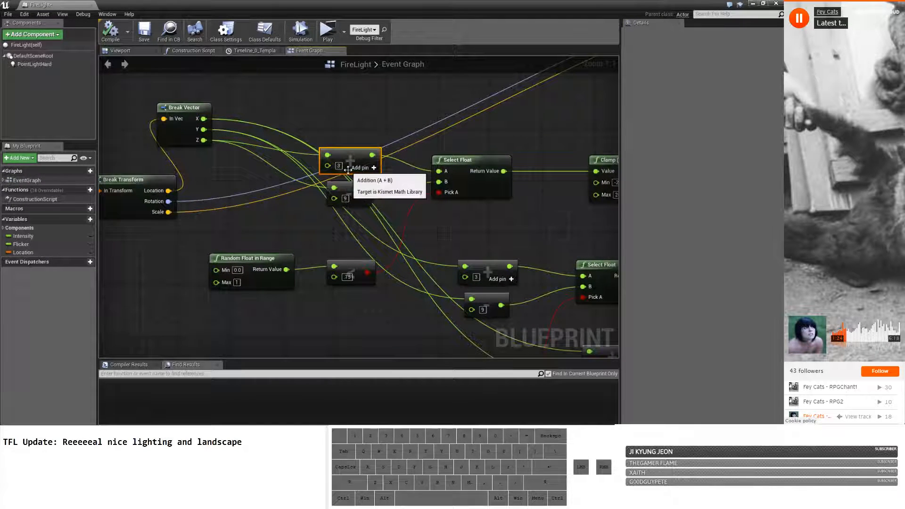
{"action": "right_click_drag", "start_coordinate": [367, 224], "coordinate": [318, 166]}
{"action": "right_click_drag", "start_coordinate": [444, 197], "coordinate": [317, 163]}
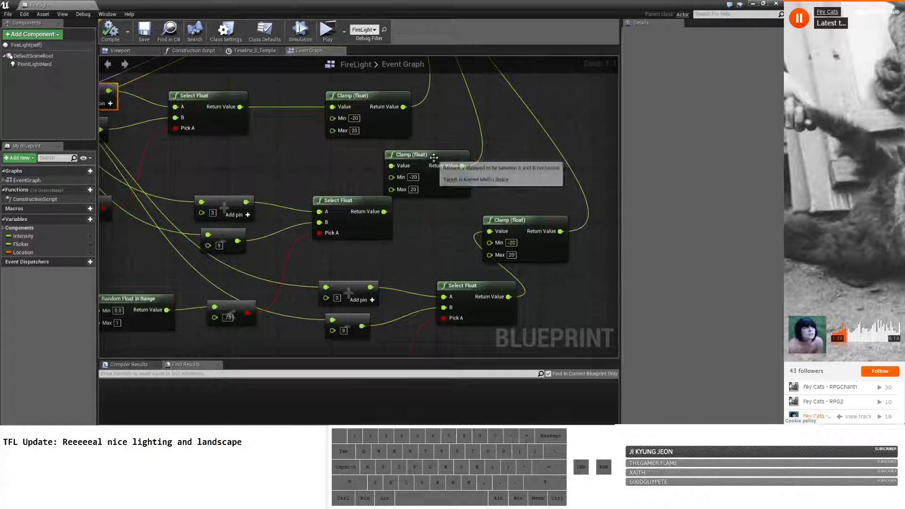
{"action": "left_click_drag", "start_coordinate": [432, 156], "coordinate": [478, 156]}
Highlight each of the three add, subtract, Select Float and Clamp chains in turn to compare them.
{"action": "right_click_drag", "start_coordinate": [325, 177], "coordinate": [501, 237]}
{"action": "left_click_drag", "start_coordinate": [548, 210], "coordinate": [203, 122]}
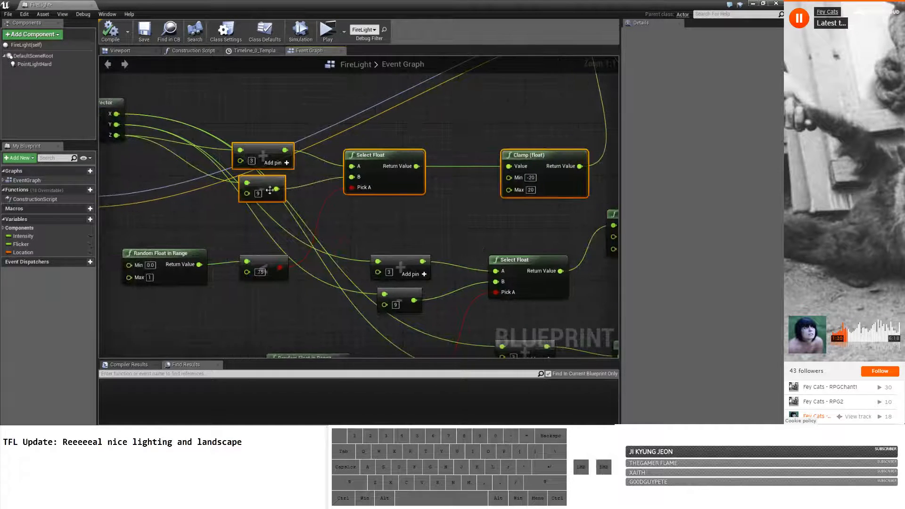
{"action": "right_click_drag", "start_coordinate": [324, 214], "coordinate": [229, 151]}
{"action": "left_click_drag", "start_coordinate": [260, 250], "coordinate": [530, 173]}
{"action": "right_click_drag", "start_coordinate": [478, 327], "coordinate": [362, 265]}
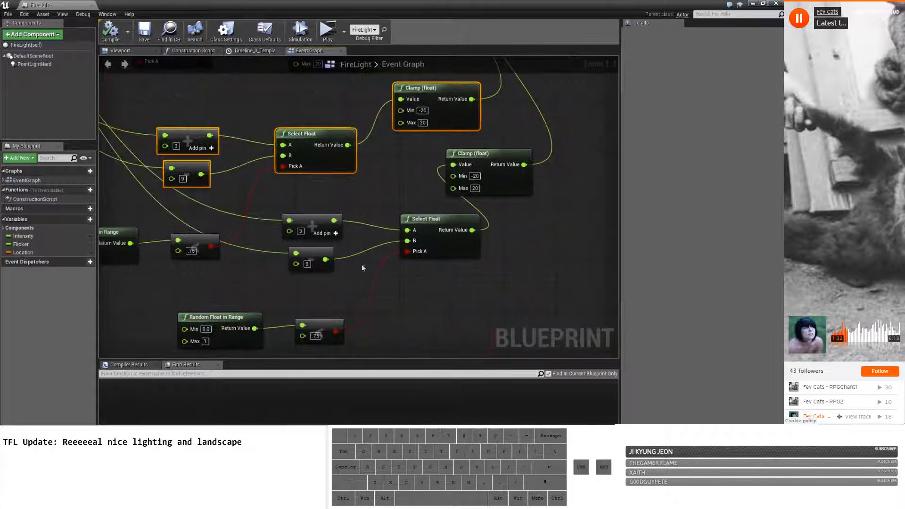
{"action": "left_click_drag", "start_coordinate": [324, 283], "coordinate": [471, 168]}
{"action": "right_click_drag", "start_coordinate": [247, 227], "coordinate": [522, 249]}
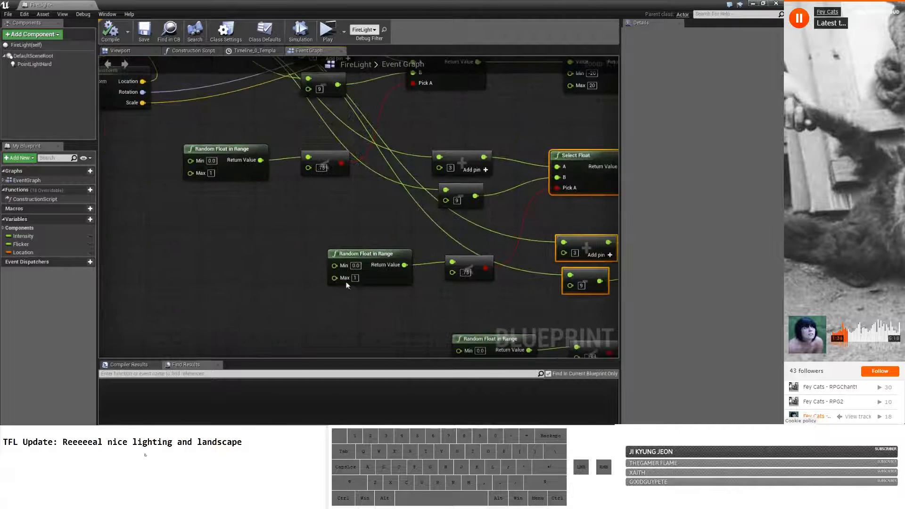
Examine how the random float checks drive the first Select Float, selecting it and its addition node.
{"action": "left_click", "coordinate": [380, 279]}
{"action": "right_click_drag", "start_coordinate": [305, 229], "coordinate": [382, 287]}
{"action": "right_click_drag", "start_coordinate": [321, 196], "coordinate": [341, 239]}
{"action": "right_click_drag", "start_coordinate": [521, 210], "coordinate": [316, 210]}
{"action": "left_click", "coordinate": [341, 176]}
{"action": "right_click_drag", "start_coordinate": [383, 223], "coordinate": [472, 244]}
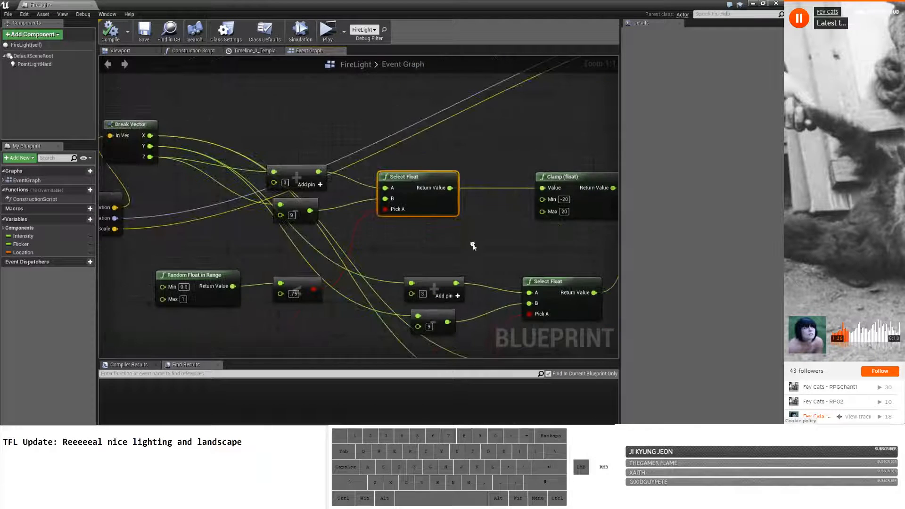
{"action": "left_click", "coordinate": [289, 168]}
{"action": "right_click_drag", "start_coordinate": [208, 294], "coordinate": [307, 269]}
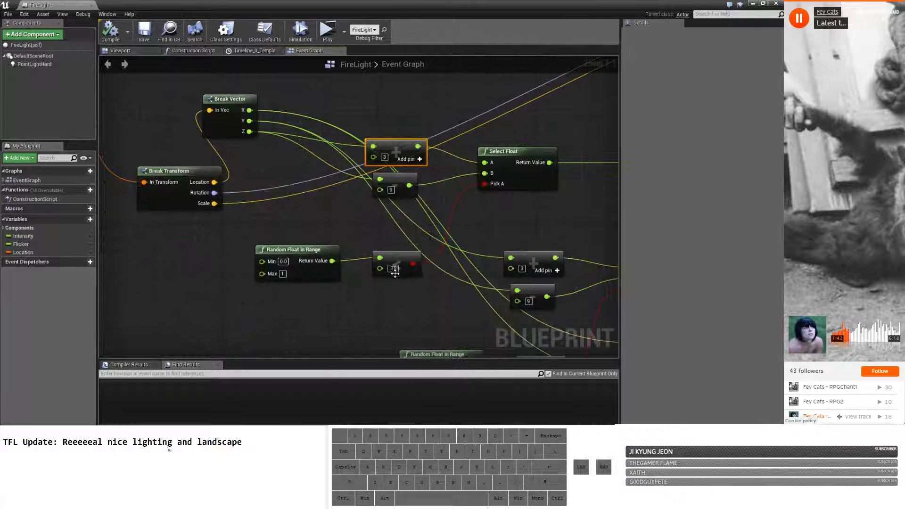
Follow the clamped values into Make Vector, and inspect the Location input of Make Transform.
{"action": "right_click_drag", "start_coordinate": [406, 263], "coordinate": [303, 230]}
{"action": "right_click_drag", "start_coordinate": [368, 181], "coordinate": [289, 299]}
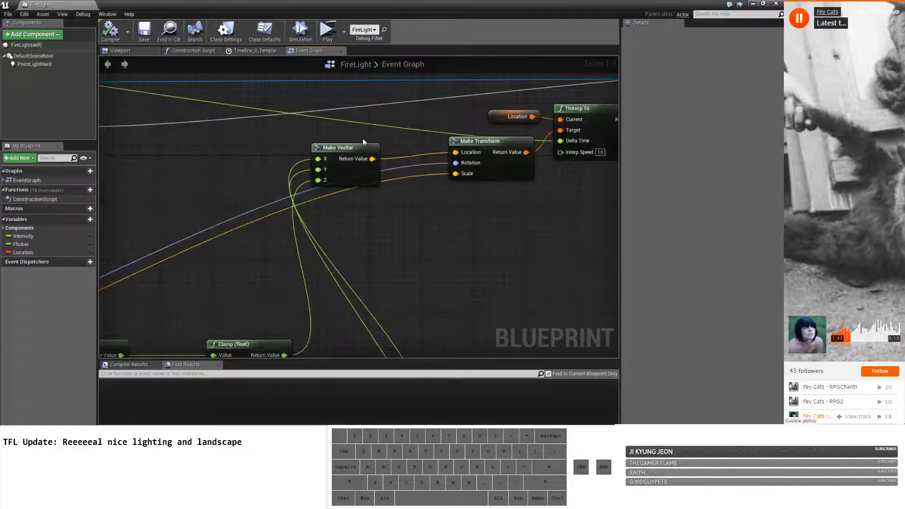
{"action": "right_click_drag", "start_coordinate": [425, 212], "coordinate": [398, 227]}
{"action": "right_click_drag", "start_coordinate": [362, 182], "coordinate": [25, 232]}
{"action": "right_click_drag", "start_coordinate": [504, 185], "coordinate": [375, 257]}
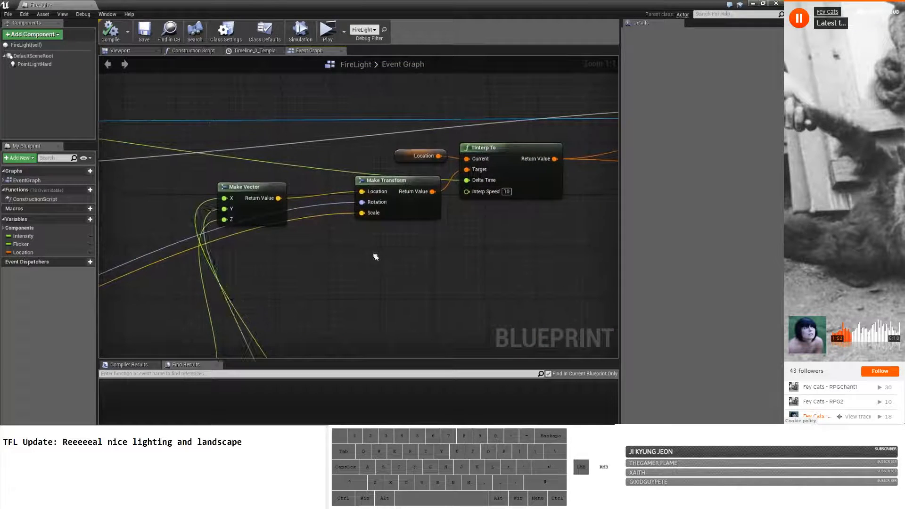
{"action": "left_click_drag", "start_coordinate": [395, 186], "coordinate": [380, 199]}
Follow the transform through the TInterp To node to the end of the chain, and view the whole event graph.
{"action": "right_click_drag", "start_coordinate": [500, 159], "coordinate": [368, 198]}
{"action": "left_click", "coordinate": [368, 199]}
{"action": "right_click_drag", "start_coordinate": [435, 232], "coordinate": [349, 280]}
{"action": "right_click_drag", "start_coordinate": [459, 275], "coordinate": [262, 184]}
{"action": "right_click_drag", "start_coordinate": [385, 176], "coordinate": [586, 186]}
{"action": "scroll", "coordinate": [441, 228], "scroll_direction": "down", "scroll_amount": 8}
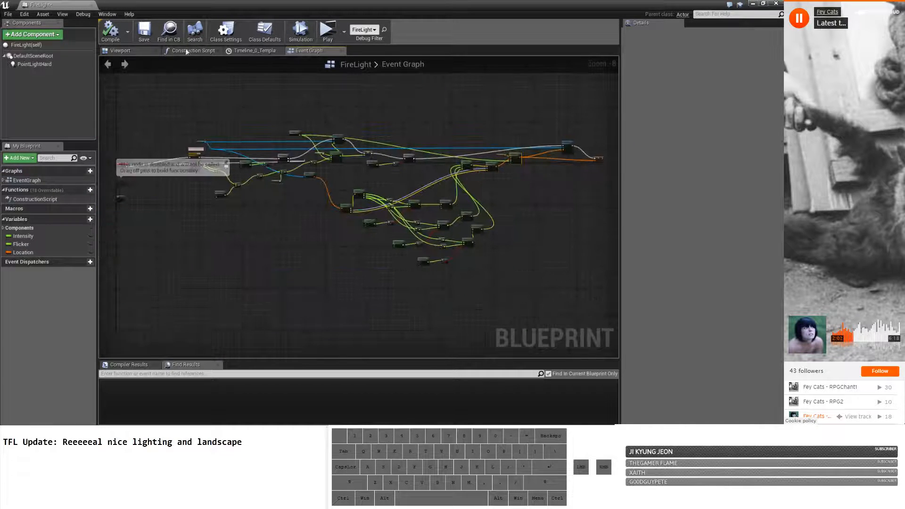
Simulate the blueprint in the viewport, and check the Min and Max limits of the Clamp nodes in the event graph.
{"action": "left_click", "coordinate": [139, 52]}
{"action": "left_click", "coordinate": [300, 31]}
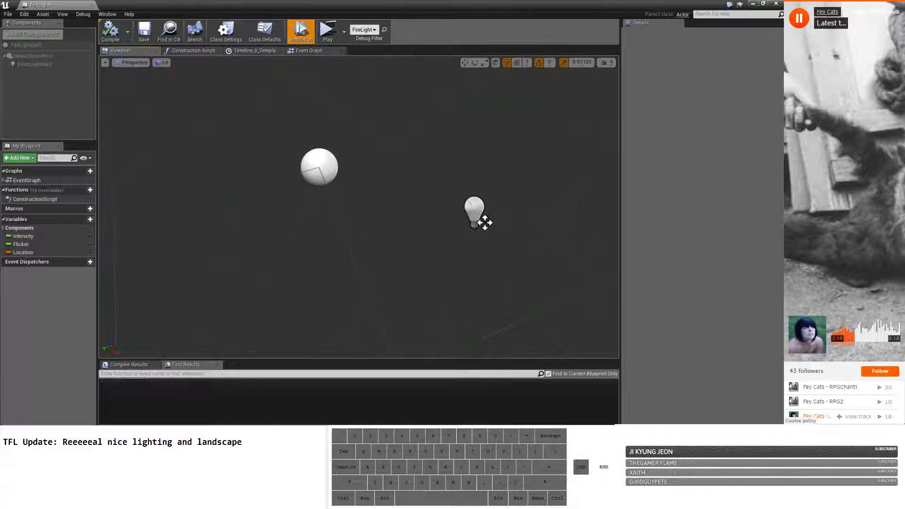
{"action": "left_click", "coordinate": [302, 51]}
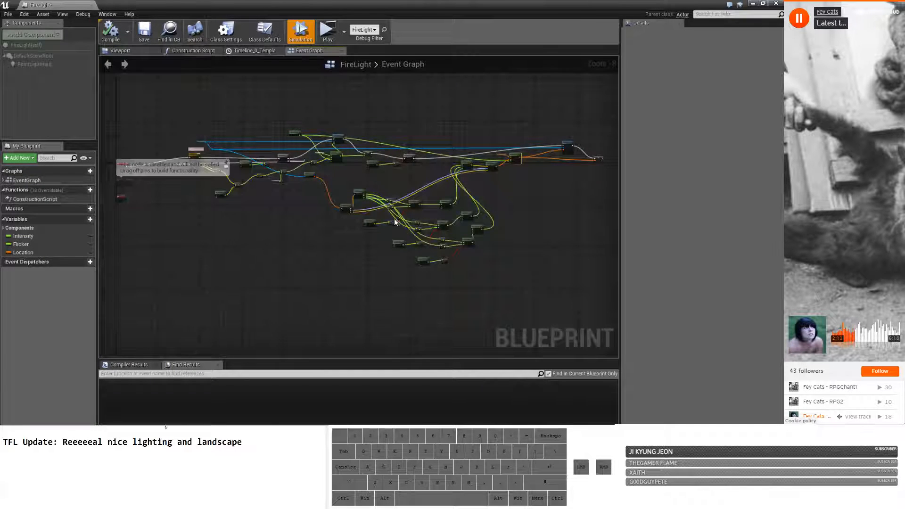
{"action": "scroll", "coordinate": [337, 192], "scroll_direction": "up", "scroll_amount": 8}
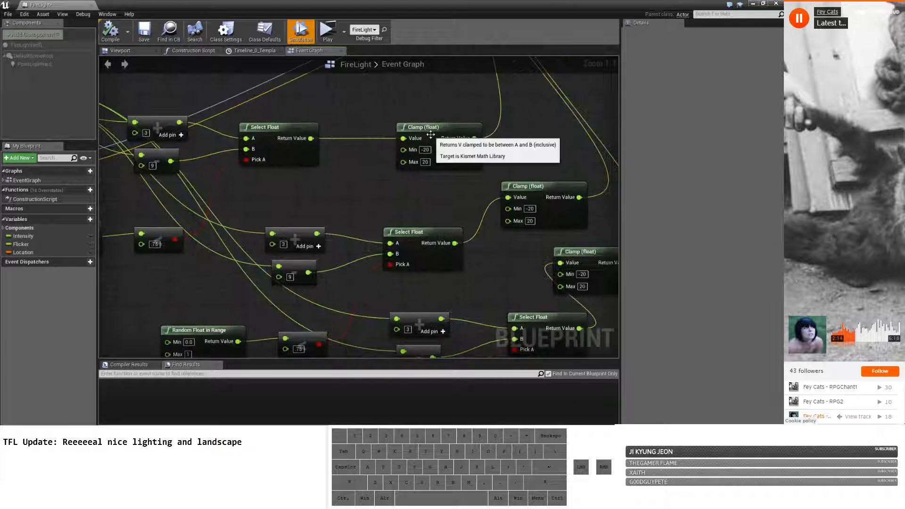
{"action": "right_click_drag", "start_coordinate": [472, 197], "coordinate": [382, 165]}
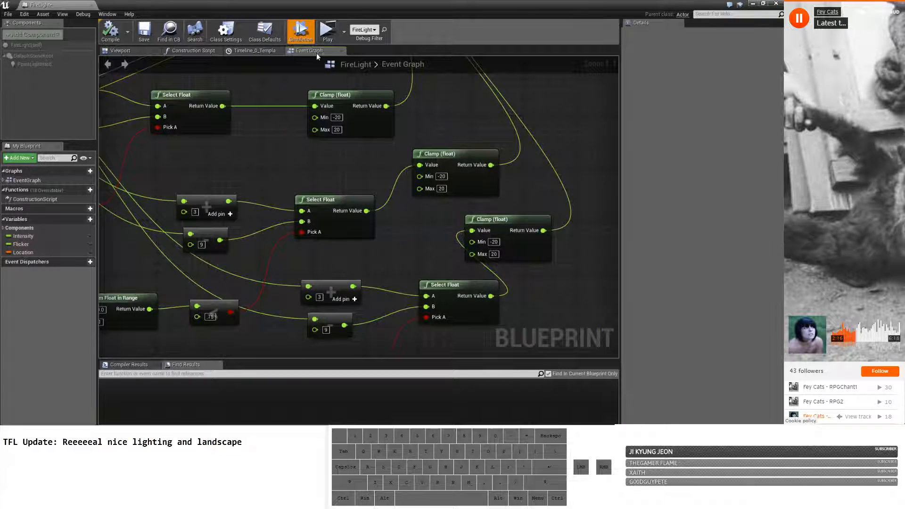
Watch the simulated light move in the viewport from different distances and angles, and stop the simulation.
{"action": "left_click", "coordinate": [137, 52]}
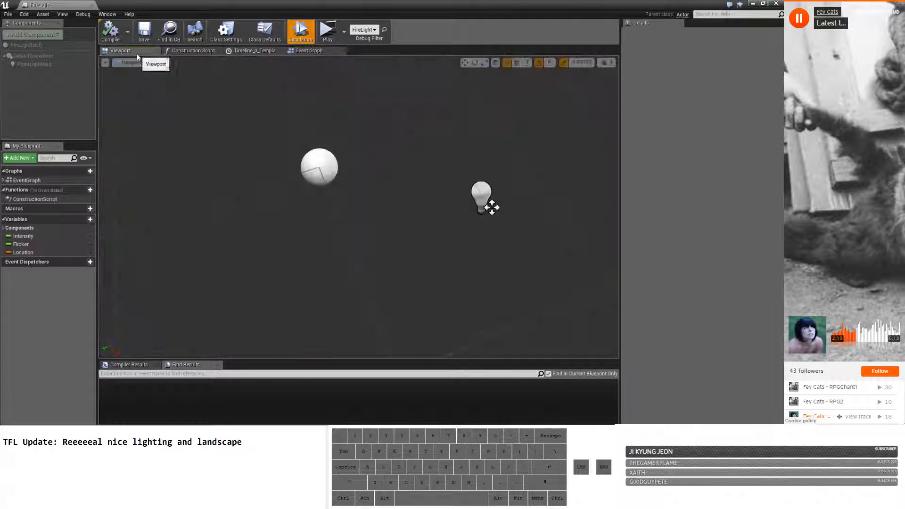
{"action": "scroll", "coordinate": [370, 199], "scroll_direction": "down", "scroll_amount": 10}
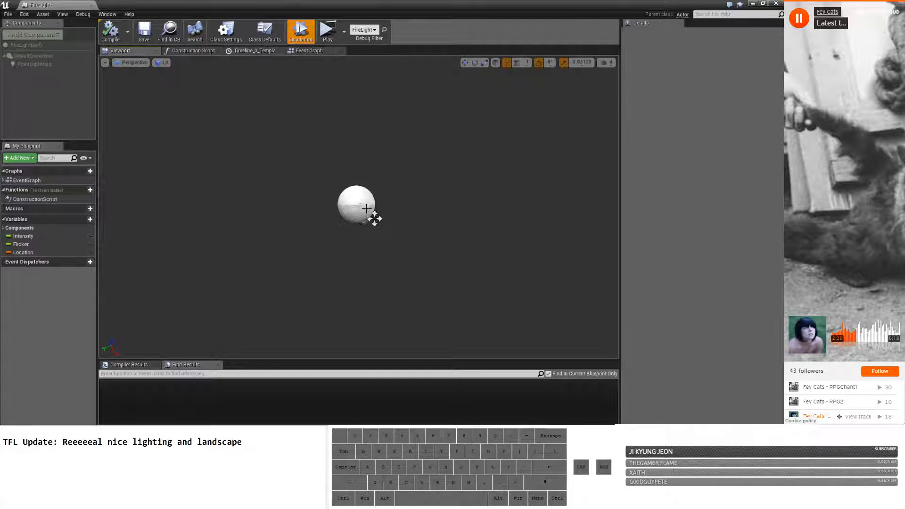
{"action": "scroll", "coordinate": [367, 210], "scroll_direction": "up", "scroll_amount": 10}
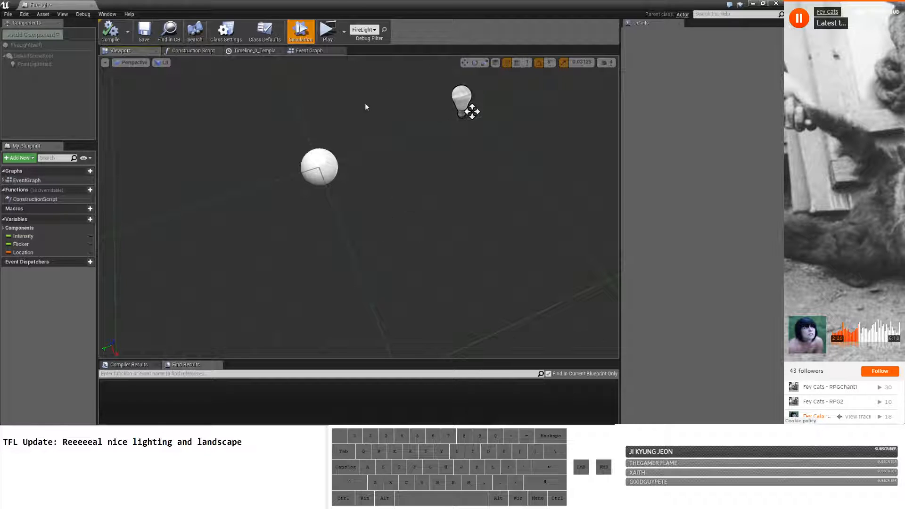
{"action": "right_click_drag", "start_coordinate": [395, 165], "coordinate": [377, 139]}
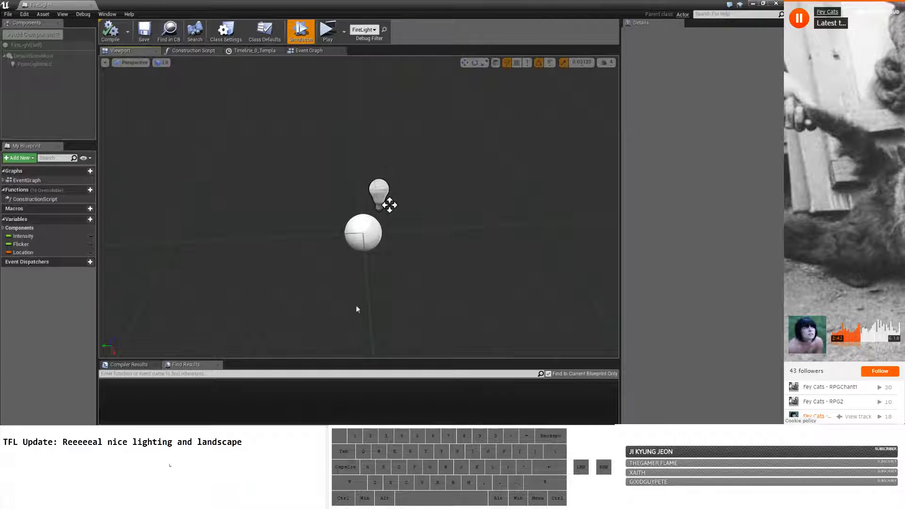
{"action": "left_click", "coordinate": [300, 31]}
Return to the event graph, select the PointLightHard component, and review its light and shadow settings down to the lighting channels.
{"action": "left_click", "coordinate": [307, 50]}
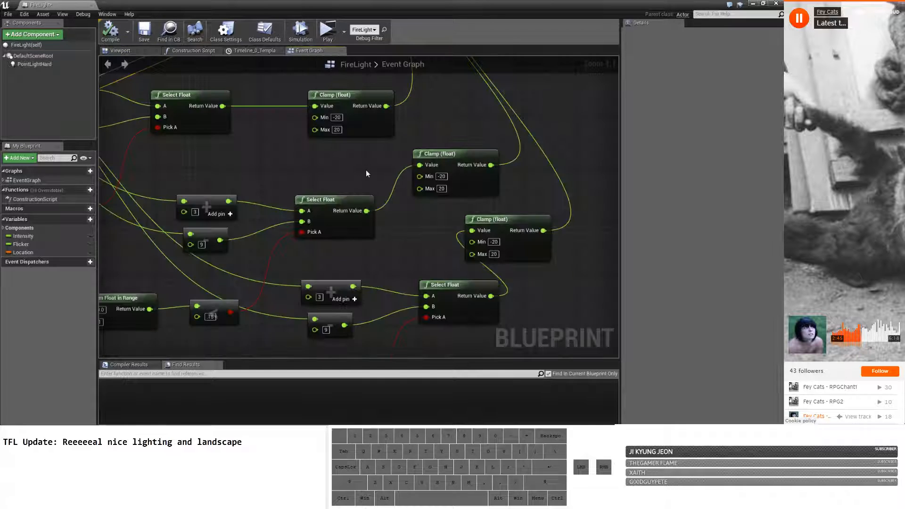
{"action": "scroll", "coordinate": [366, 170], "scroll_direction": "down", "scroll_amount": 5}
{"action": "right_click_drag", "start_coordinate": [420, 149], "coordinate": [490, 235]}
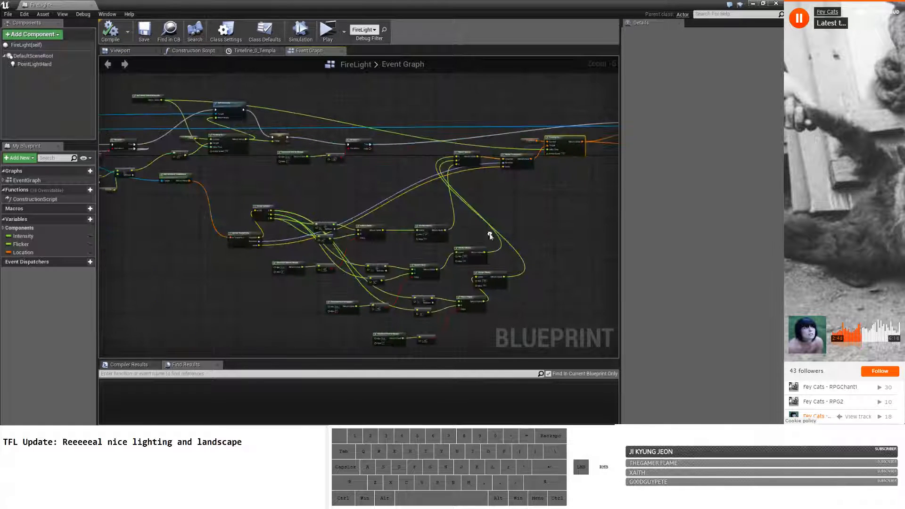
{"action": "left_click", "coordinate": [34, 64]}
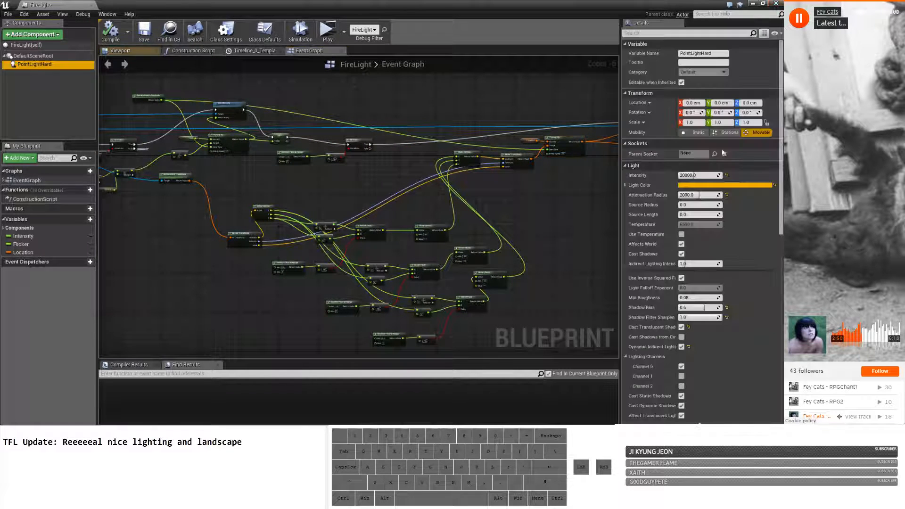
{"action": "left_click_drag", "start_coordinate": [781, 163], "coordinate": [781, 178]}
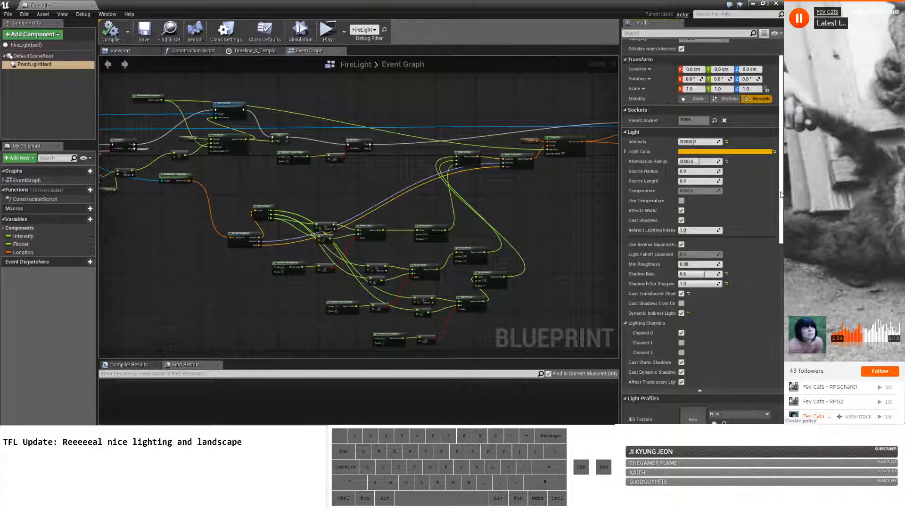
{"action": "scroll", "coordinate": [738, 122], "scroll_direction": "down", "scroll_amount": 3}
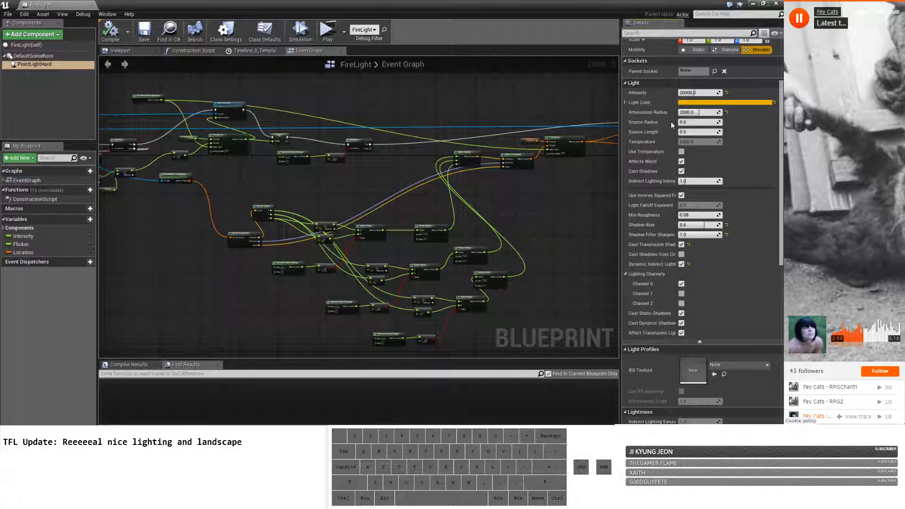
{"action": "left_click_drag", "start_coordinate": [782, 125], "coordinate": [779, 183]}
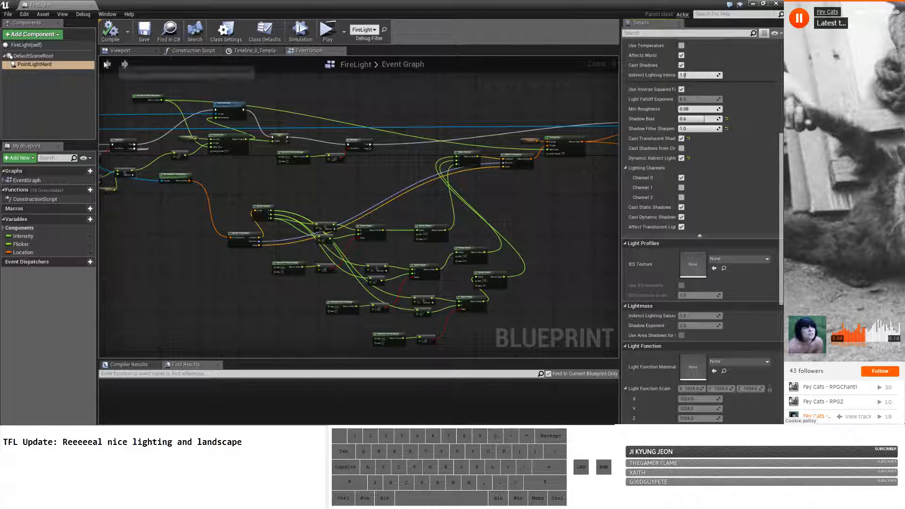
Set PointLightHard's lighting channels so that Channel 1 and Channel 2 are enabled and Channel 0 is disabled.
{"action": "left_click", "coordinate": [681, 198]}
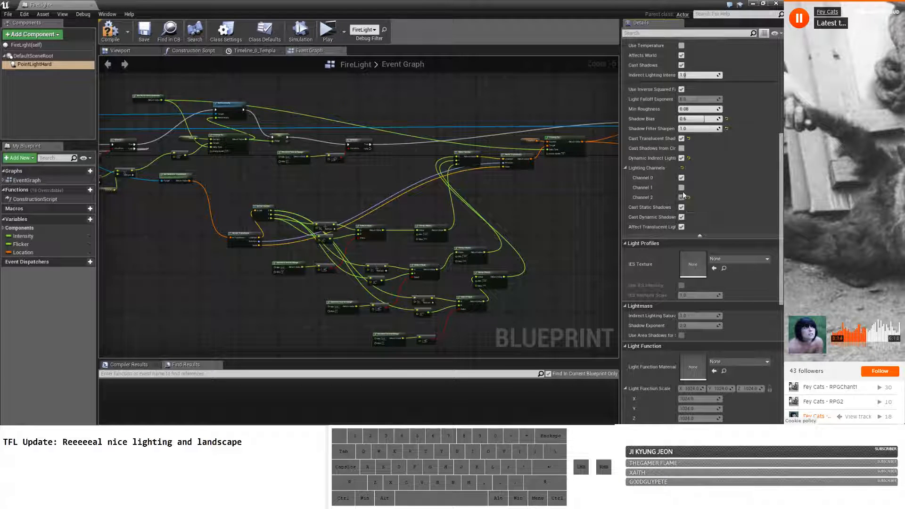
{"action": "left_click", "coordinate": [682, 188]}
{"action": "left_click", "coordinate": [681, 178]}
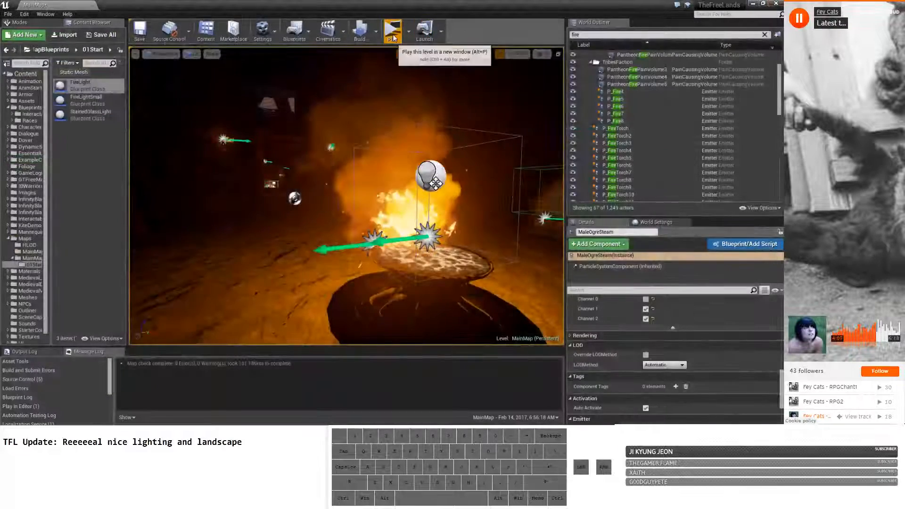
Play the main map in the game preview, enter the world with the character, and run past the burning fire bowl.
{"action": "left_click", "coordinate": [393, 29]}
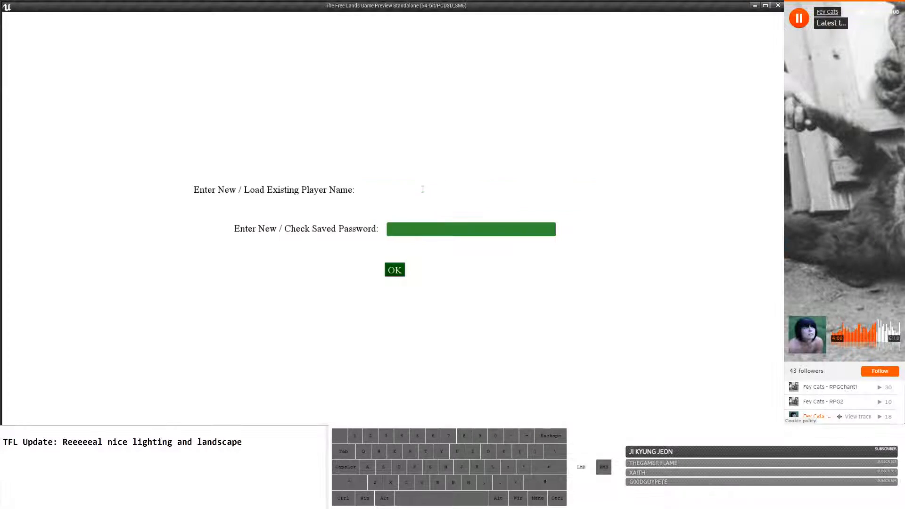
{"action": "type", "text": "1"}
{"action": "left_click", "coordinate": [390, 273]}
{"action": "key", "text": "w"}
{"action": "right_click_drag", "start_coordinate": [391, 273], "coordinate": [509, 283]}
{"action": "key", "text": "d"}
{"action": "key", "text": "shift+w"}
{"action": "key", "text": "w"}
{"action": "key", "text": "d"}
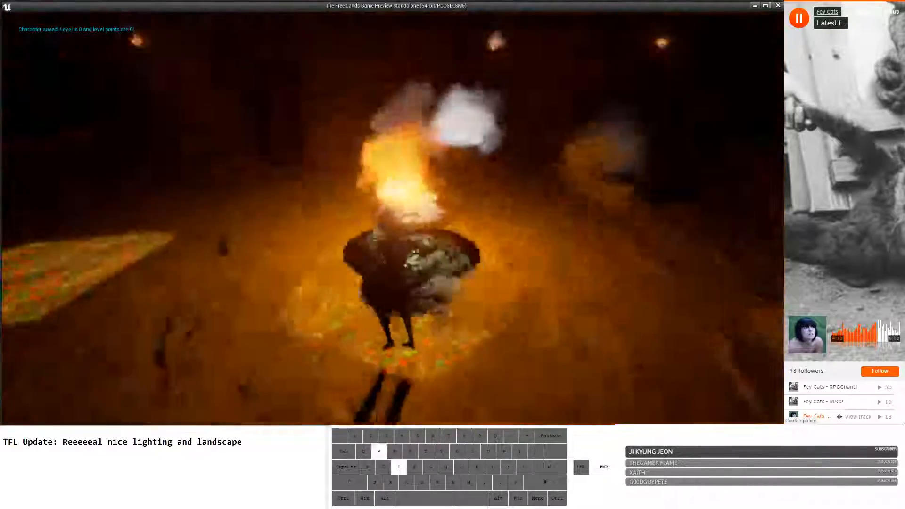
{"action": "key", "text": "shift+w"}
{"action": "key", "text": "d"}
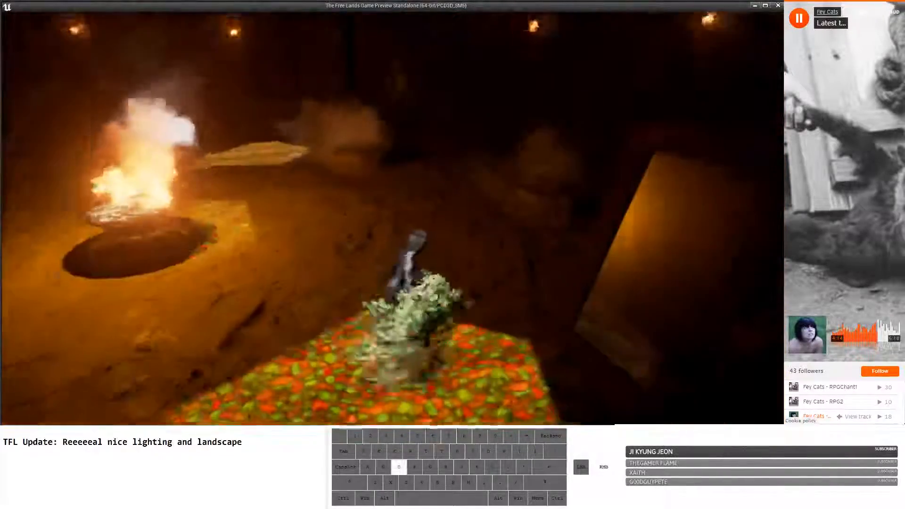
Run the character around the hall to examine the fire bowl's flickering light and shadows from several sides.
{"action": "key", "text": "s"}
{"action": "key", "text": "a"}
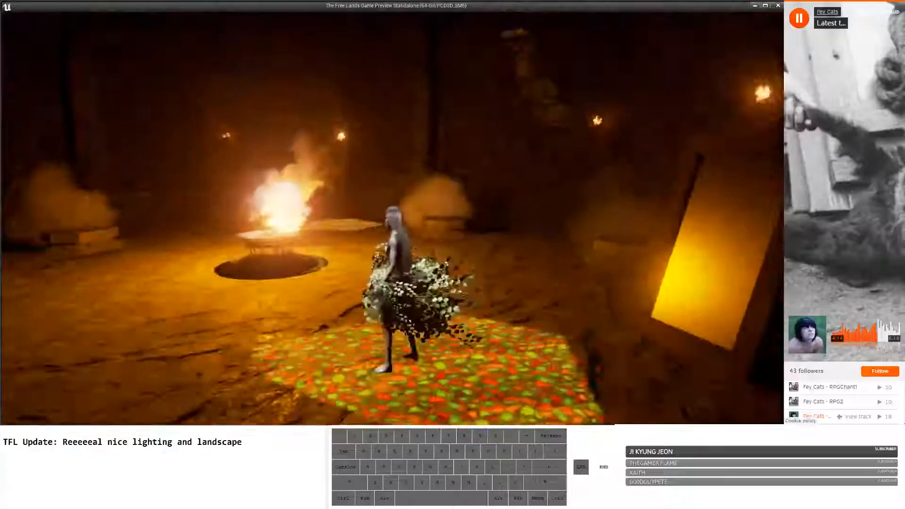
{"action": "right_click_drag", "start_coordinate": [391, 217], "coordinate": [462, 283]}
{"action": "key", "text": "s"}
{"action": "key", "text": "d"}
{"action": "key", "text": "w"}
{"action": "key", "text": "d"}
{"action": "key", "text": "d"}
{"action": "key", "text": "w"}
{"action": "key", "text": "a"}
{"action": "right_click_drag", "start_coordinate": [393, 218], "coordinate": [222, 212]}
{"action": "key", "text": "w"}
{"action": "key", "text": "shift"}
{"action": "key", "text": "w"}
{"action": "key", "text": "shift"}
{"action": "left_click_drag", "start_coordinate": [353, 252], "coordinate": [358, 252]}
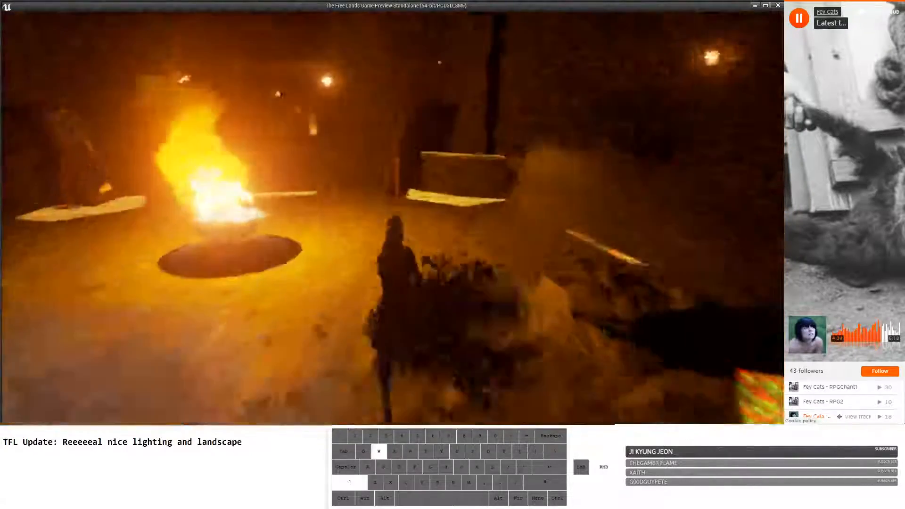
Jump the character onto the patterned platform by the stone wall, examine the cast shadows, and walk back to the fire bowl.
{"action": "key", "text": "a"}
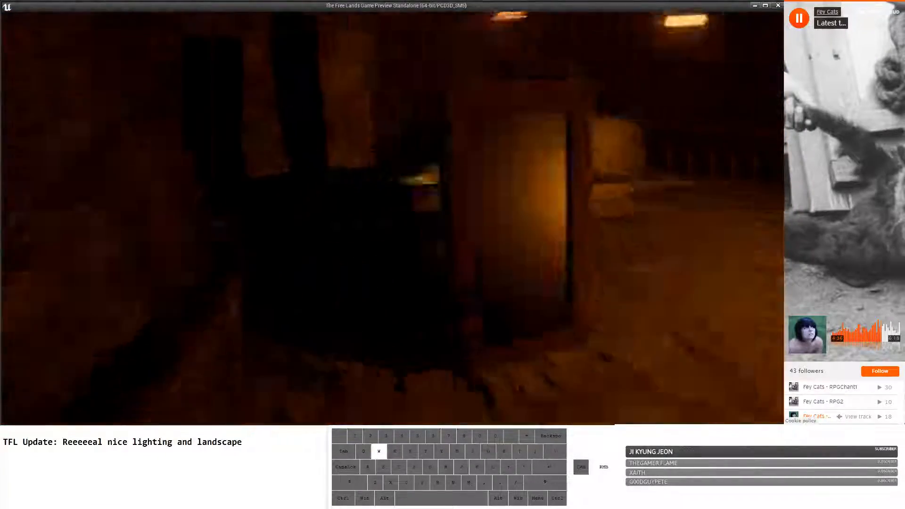
{"action": "key", "text": "space"}
{"action": "key", "text": "a"}
{"action": "key", "text": "d"}
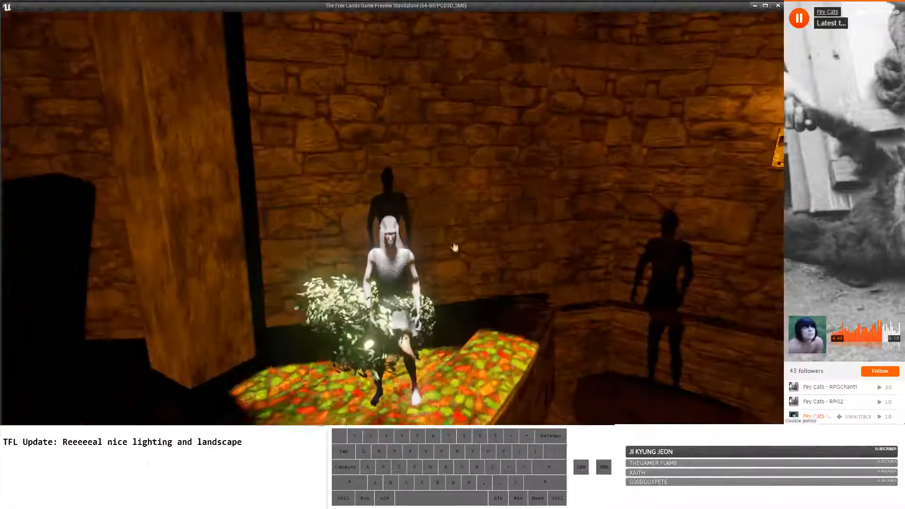
{"action": "right_click_drag", "start_coordinate": [439, 240], "coordinate": [537, 235]}
{"action": "key", "text": "w"}
{"action": "key", "text": "w"}
{"action": "key", "text": "a"}
{"action": "right_click_drag", "start_coordinate": [299, 357], "coordinate": [191, 353]}
{"action": "key", "text": "a"}
{"action": "key", "text": "w"}
{"action": "key", "text": "a"}
{"action": "key", "text": "a"}
{"action": "key", "text": "w"}
{"action": "right_click_drag", "start_coordinate": [374, 238], "coordinate": [279, 238]}
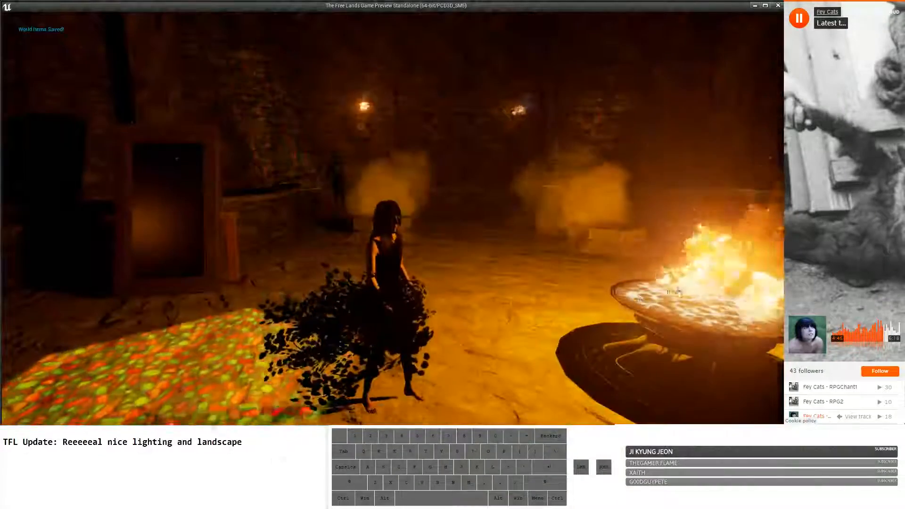
Run to the door between the two wall torches and interact with it, look back at the fire, and end the game preview.
{"action": "left_click_drag", "start_coordinate": [374, 238], "coordinate": [400, 259]}
{"action": "key", "text": "w"}
{"action": "right_click_drag", "start_coordinate": [374, 238], "coordinate": [439, 234]}
{"action": "key", "text": "s"}
{"action": "key", "text": "d"}
{"action": "key", "text": "w"}
{"action": "key", "text": "w"}
{"action": "key", "text": "shift"}
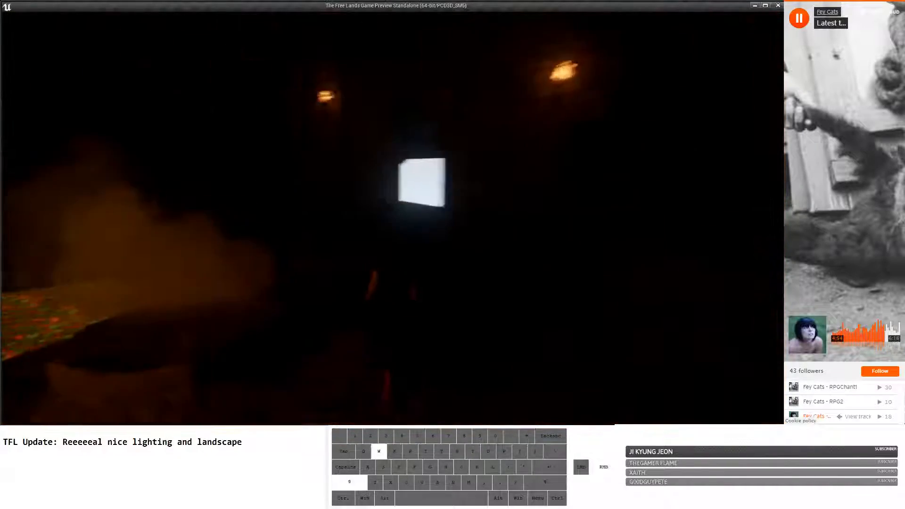
{"action": "key", "text": "e"}
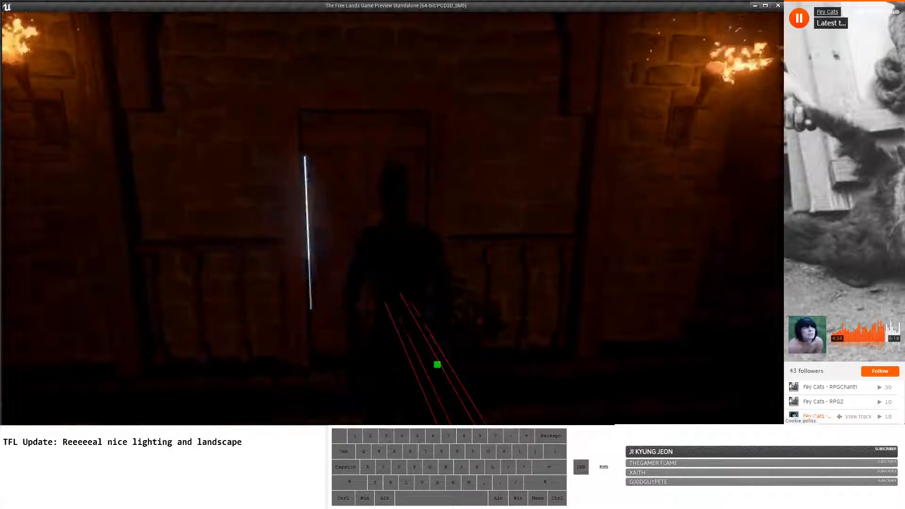
{"action": "key", "text": "s"}
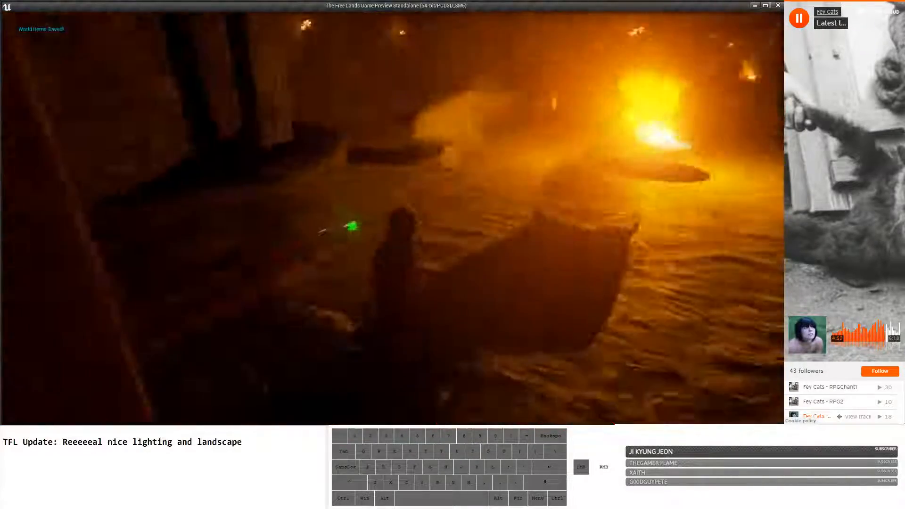
{"action": "key", "text": "w"}
{"action": "key", "text": "a"}
{"action": "key", "text": "Escape"}
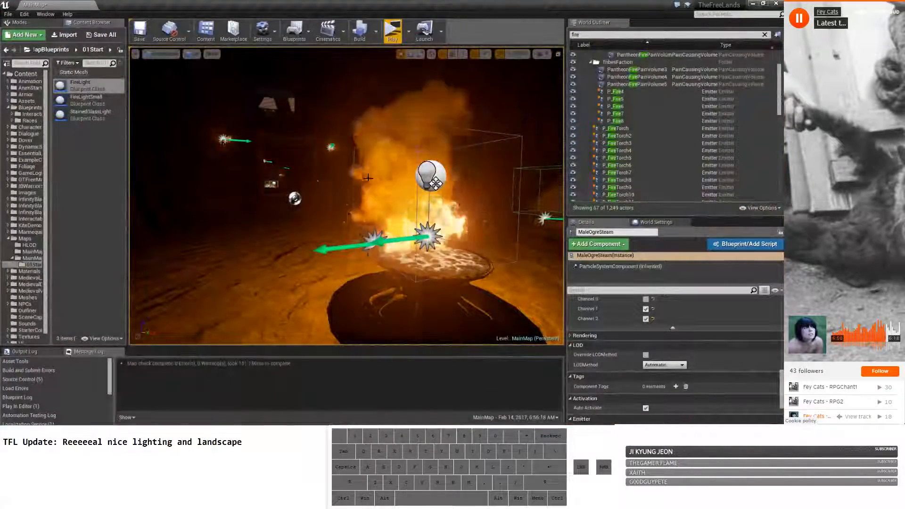
View a wall torch in the level, open the FireLightSmall blueprint, look over its event graph, and close it.
{"action": "left_click", "coordinate": [94, 107]}
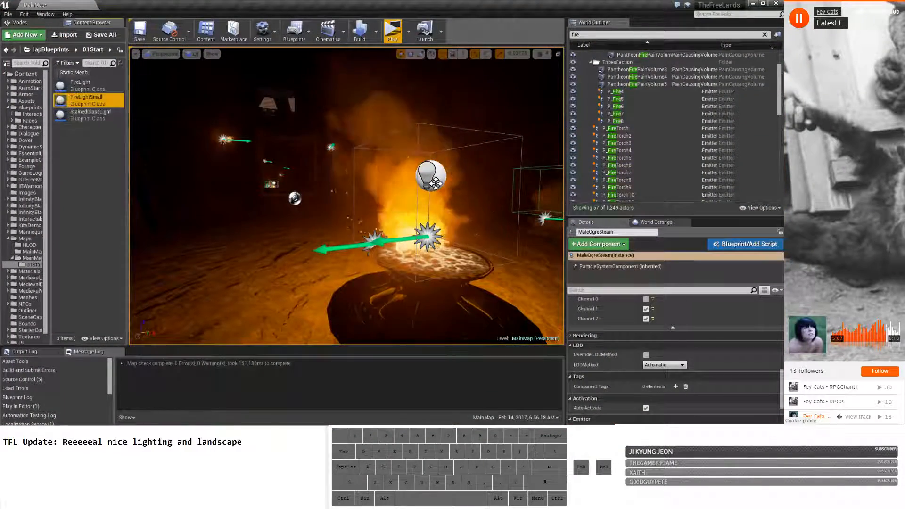
{"action": "right_click_drag", "start_coordinate": [435, 183], "coordinate": [401, 158]}
{"action": "key", "text": "w"}
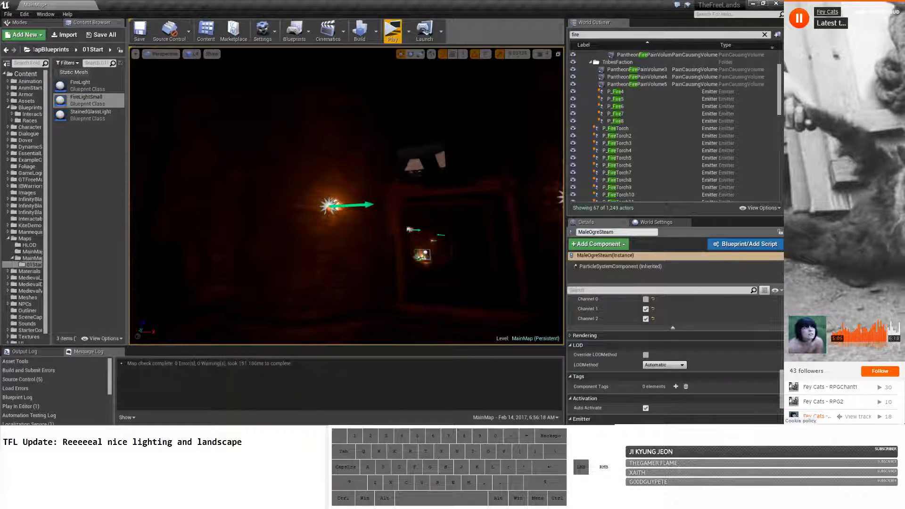
{"action": "double_click", "coordinate": [90, 100]}
{"action": "right_click_drag", "start_coordinate": [215, 167], "coordinate": [486, 200]}
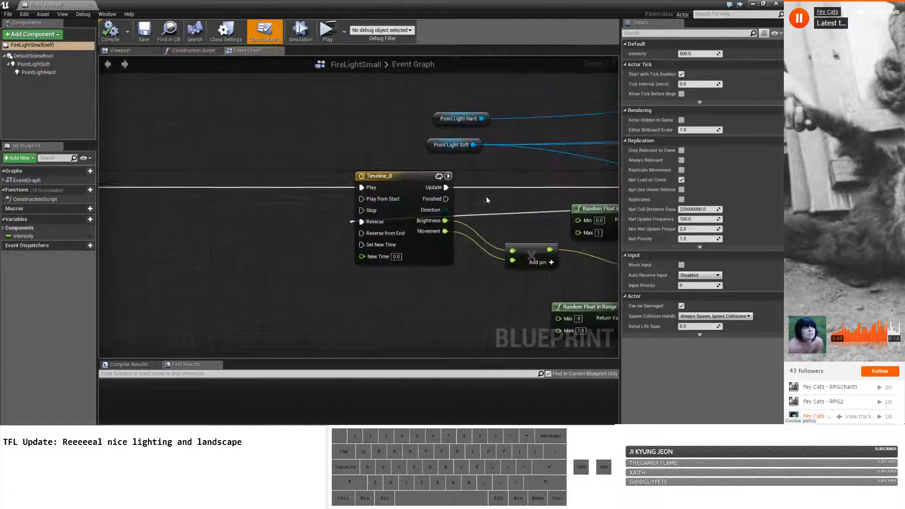
{"action": "scroll", "coordinate": [486, 200], "scroll_direction": "down", "scroll_amount": 5}
{"action": "right_click_drag", "start_coordinate": [495, 232], "coordinate": [277, 212]}
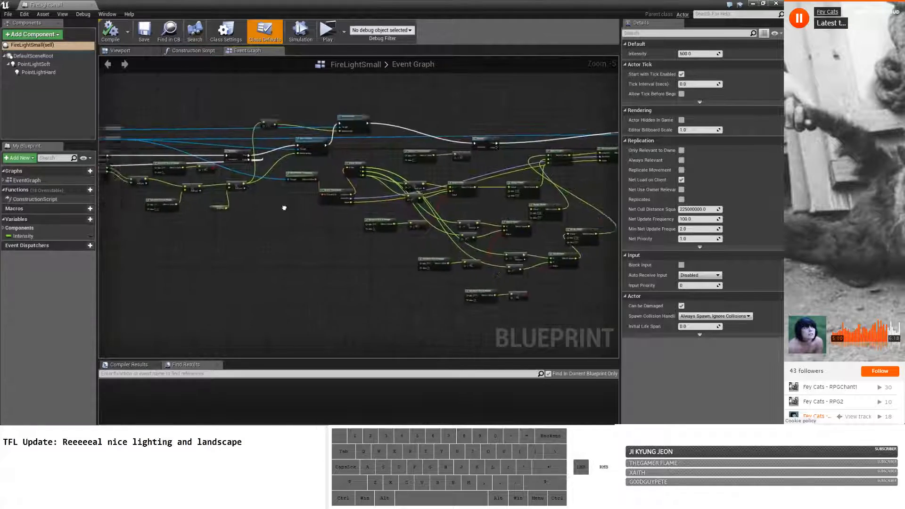
{"action": "right_click_drag", "start_coordinate": [424, 227], "coordinate": [528, 229]}
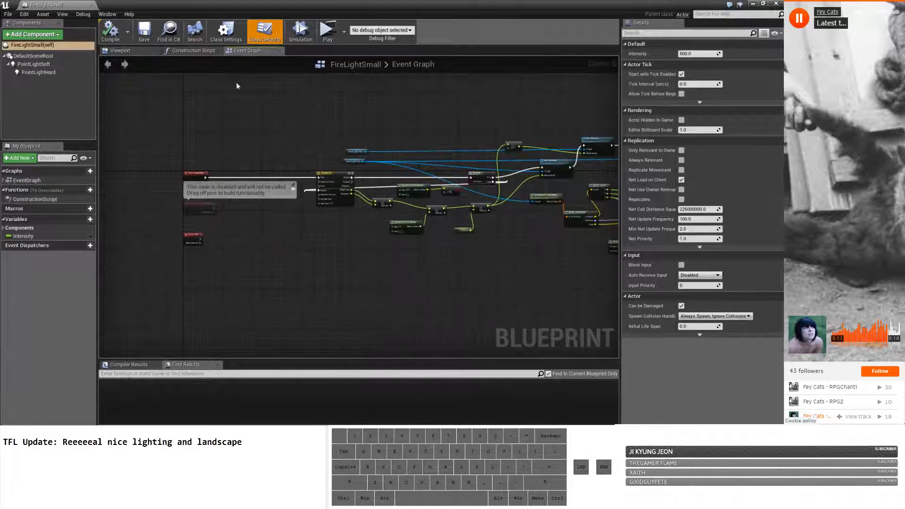
{"action": "left_click", "coordinate": [776, 3]}
Select the P_FireTorch36 emitter on the wall, review its particle system component, and open its P_FireTorch template for editing.
{"action": "key", "text": "w"}
{"action": "right_click_drag", "start_coordinate": [341, 214], "coordinate": [328, 205]}
{"action": "left_click", "coordinate": [328, 205]}
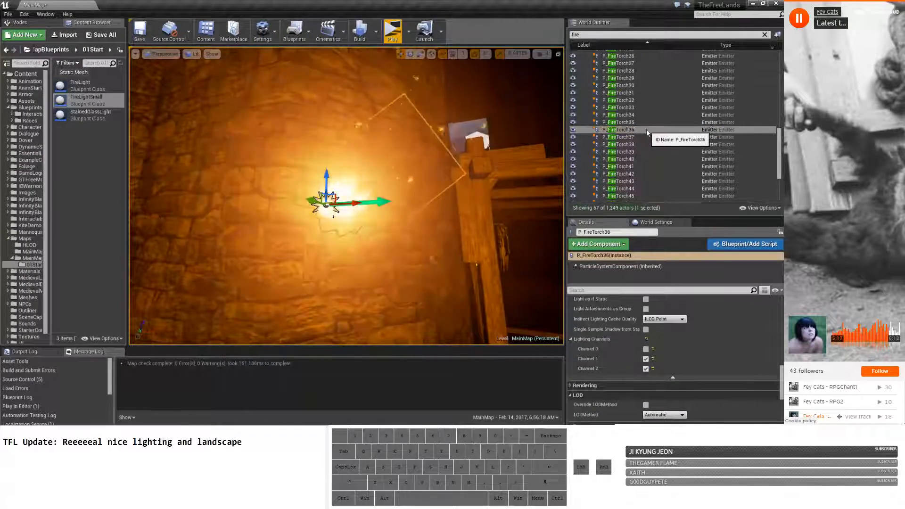
{"action": "left_click", "coordinate": [647, 129]}
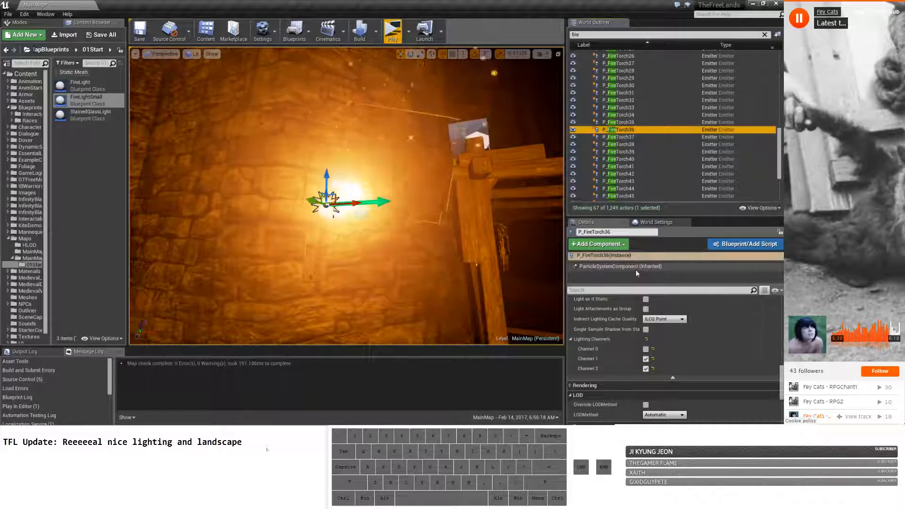
{"action": "double_click", "coordinate": [638, 266]}
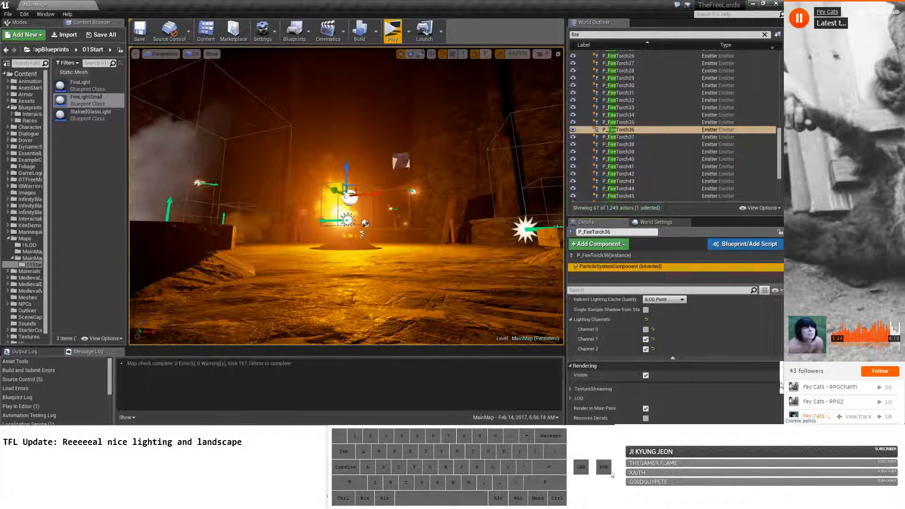
{"action": "left_click_drag", "start_coordinate": [781, 388], "coordinate": [782, 325]}
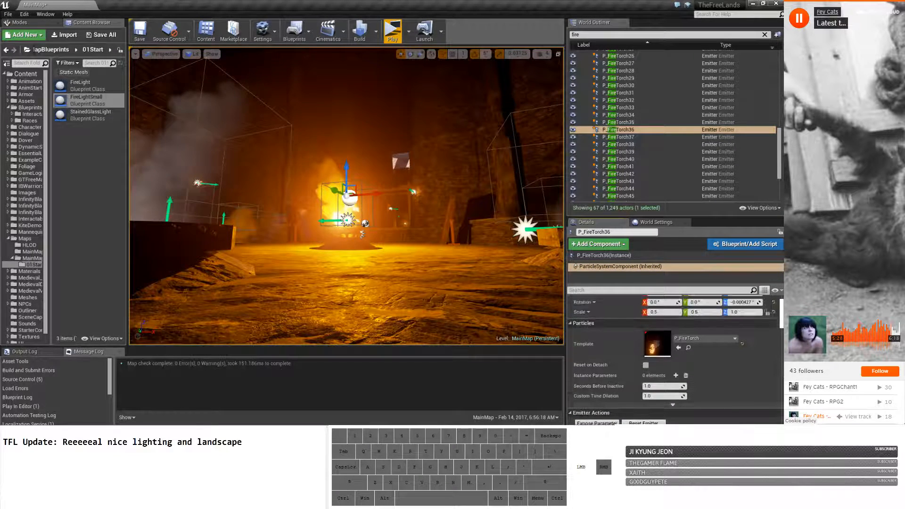
{"action": "double_click", "coordinate": [658, 350]}
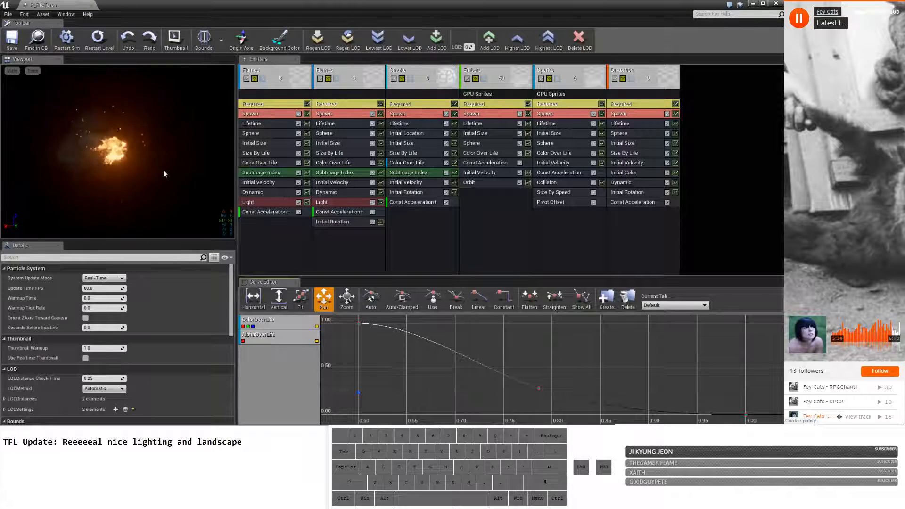
Inspect the Light module of the first Flames emitter, checking its Radius Scale, Light Exponent and Brightness Over Life properties.
{"action": "left_click", "coordinate": [260, 202]}
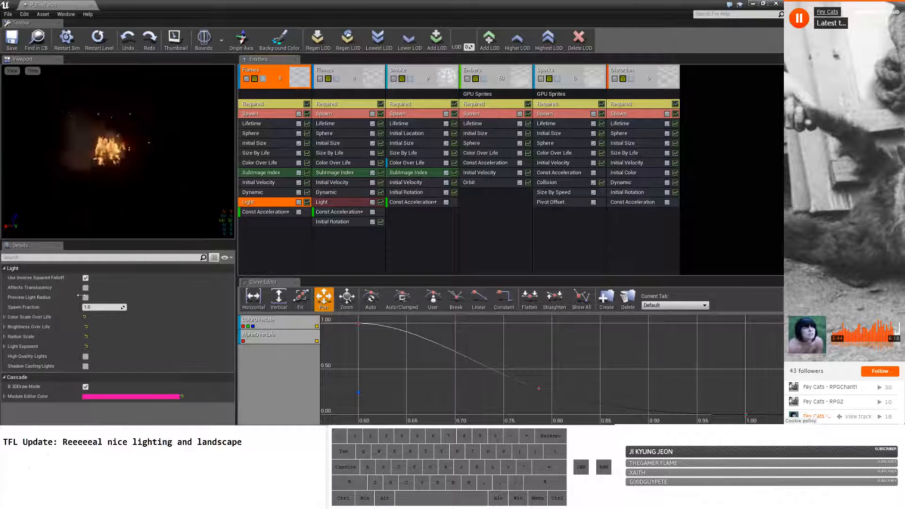
{"action": "left_click", "coordinate": [5, 336]}
{"action": "left_click", "coordinate": [5, 337]}
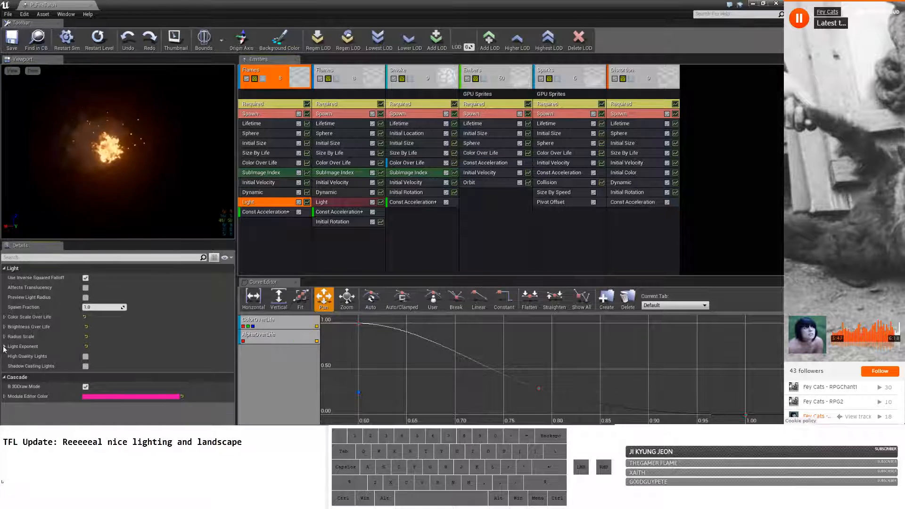
{"action": "left_click", "coordinate": [4, 318]}
{"action": "left_click", "coordinate": [4, 317]}
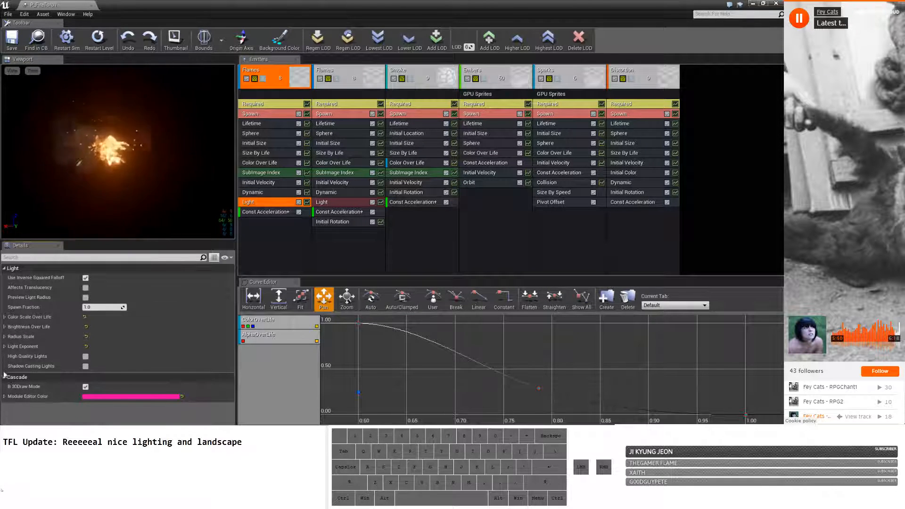
{"action": "left_click", "coordinate": [4, 347]}
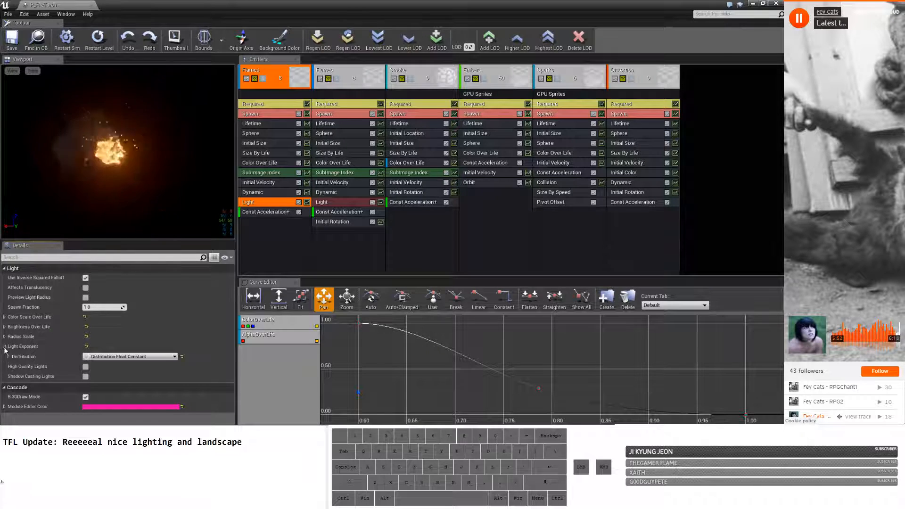
{"action": "left_click", "coordinate": [4, 347]}
{"action": "left_click", "coordinate": [5, 337]}
{"action": "left_click", "coordinate": [6, 337]}
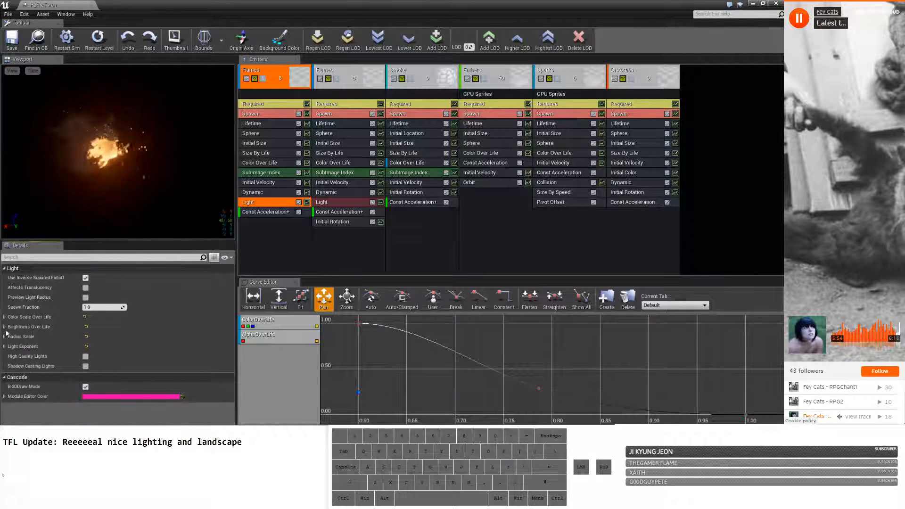
{"action": "left_click", "coordinate": [5, 328]}
{"action": "left_click", "coordinate": [4, 327]}
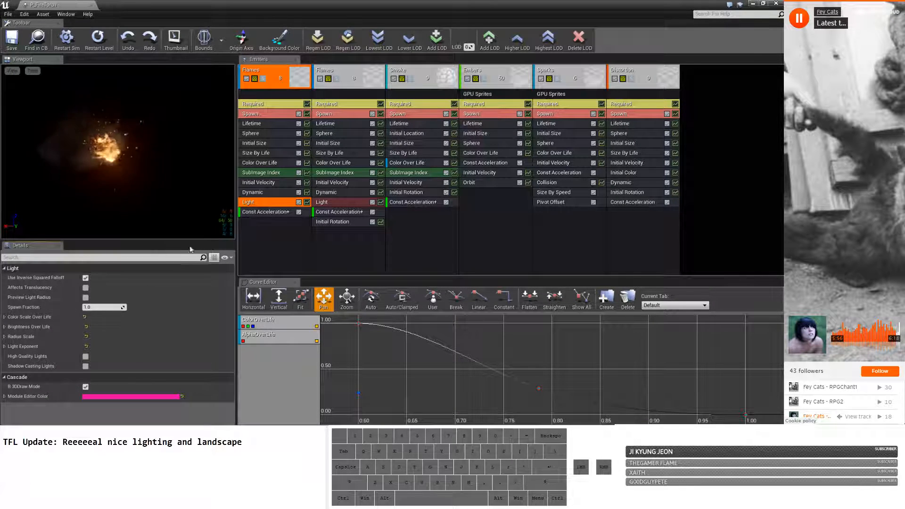
Review the first Flames emitter's own properties, including its Emitter Editor Color, and look at its Light module again.
{"action": "left_click", "coordinate": [302, 231]}
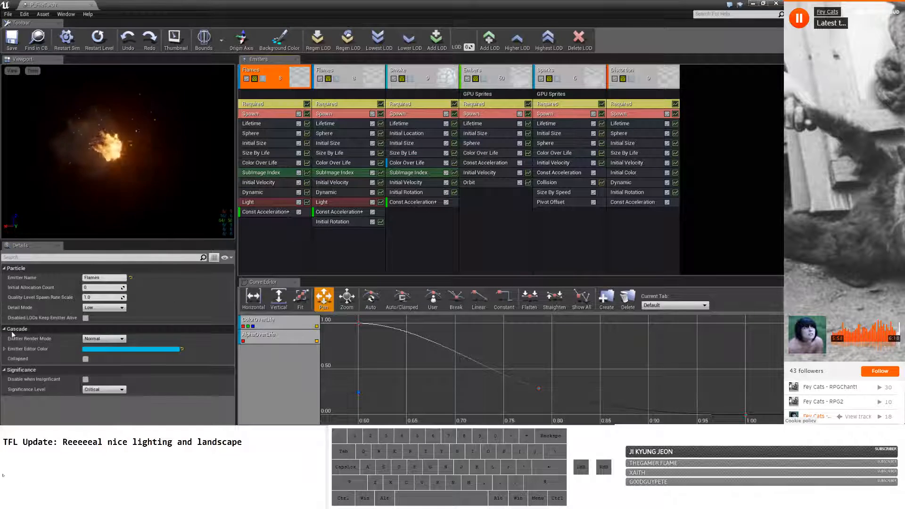
{"action": "left_click", "coordinate": [5, 349]}
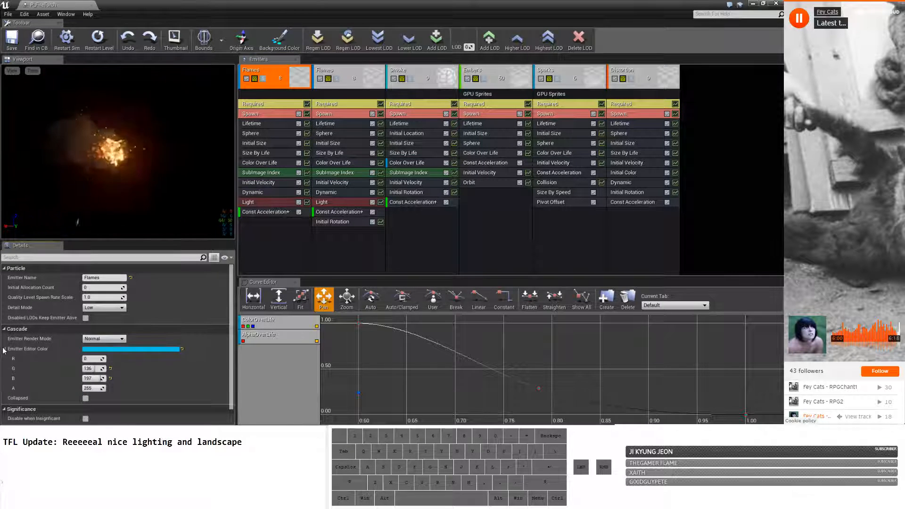
{"action": "left_click", "coordinate": [4, 350]}
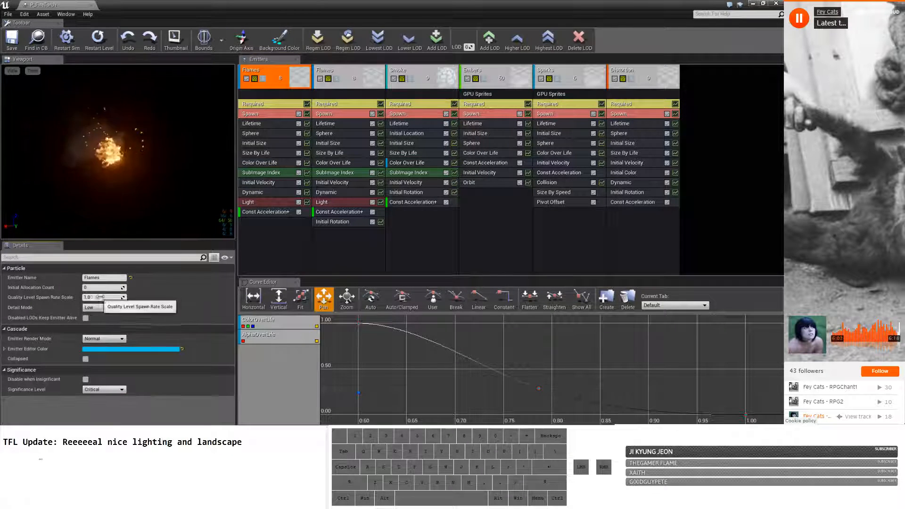
{"action": "left_click", "coordinate": [270, 201]}
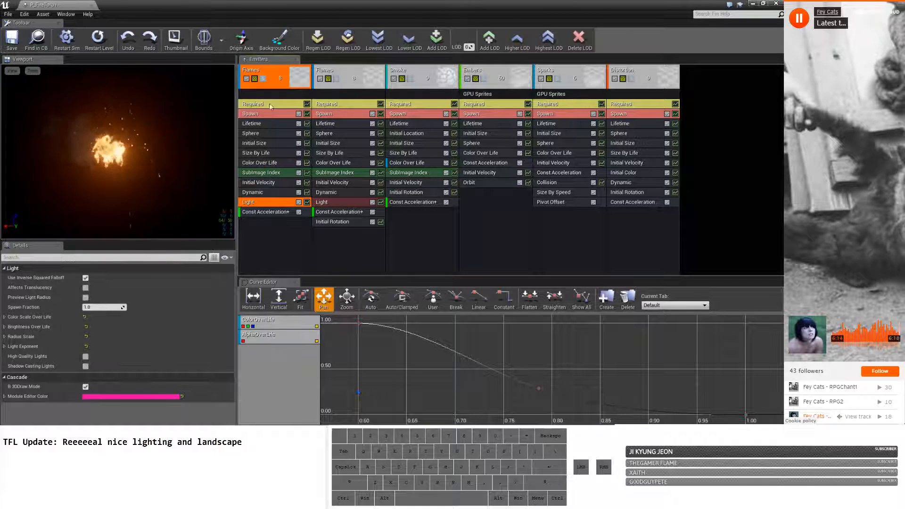
{"action": "left_click", "coordinate": [288, 235]}
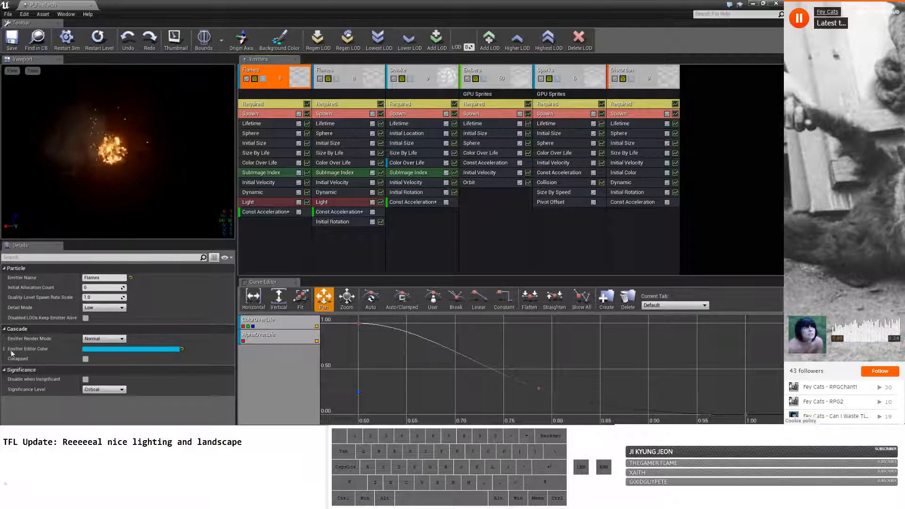
Examine the first Flames emitter's Color Over Life and Spawn modules, including the Rate Scale and Burst Scale of Spawn.
{"action": "left_click", "coordinate": [286, 213]}
{"action": "left_click", "coordinate": [272, 163]}
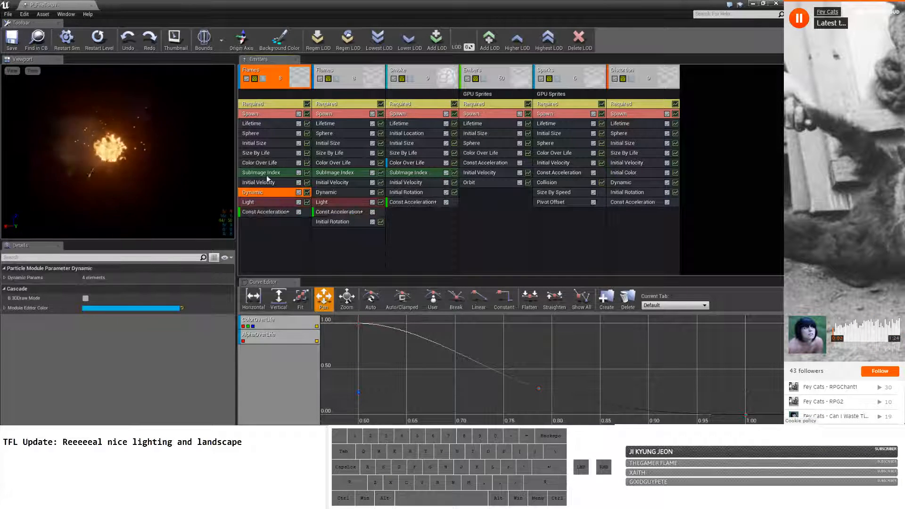
{"action": "left_click", "coordinate": [272, 115]}
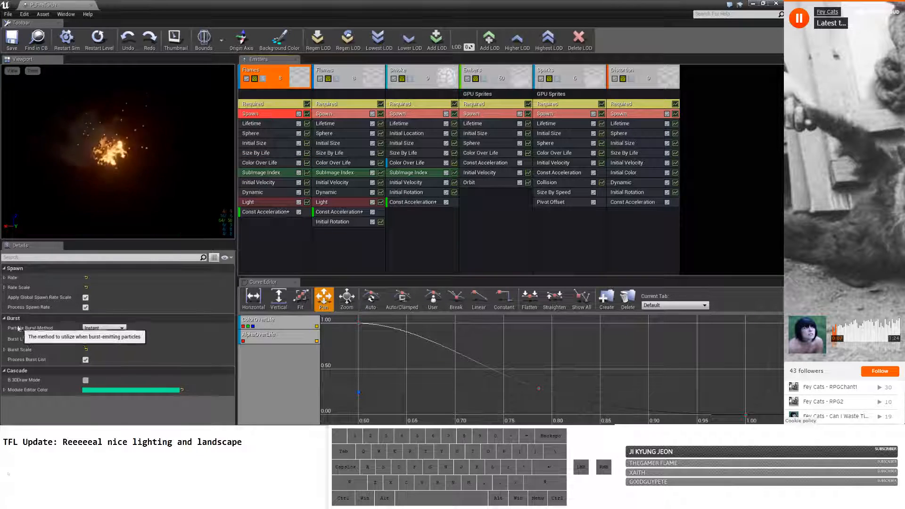
{"action": "left_click", "coordinate": [5, 287]}
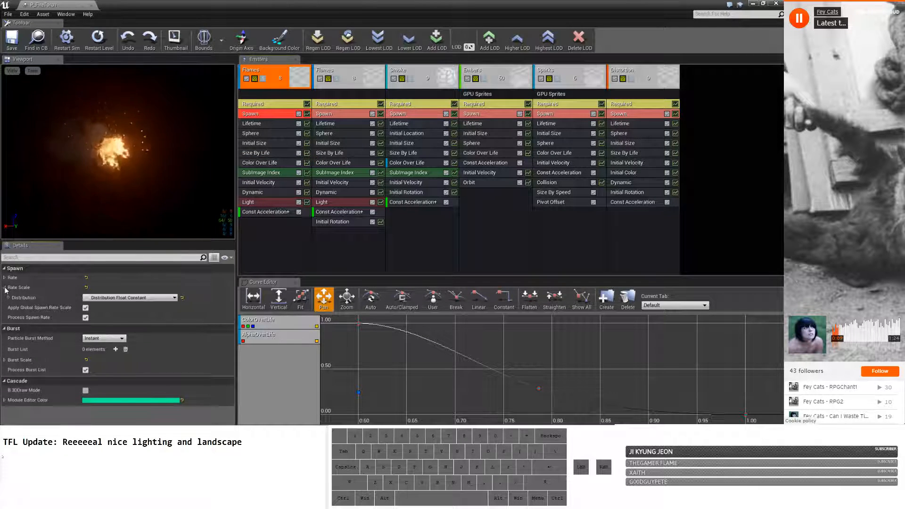
{"action": "left_click", "coordinate": [4, 287]}
{"action": "left_click", "coordinate": [5, 350]}
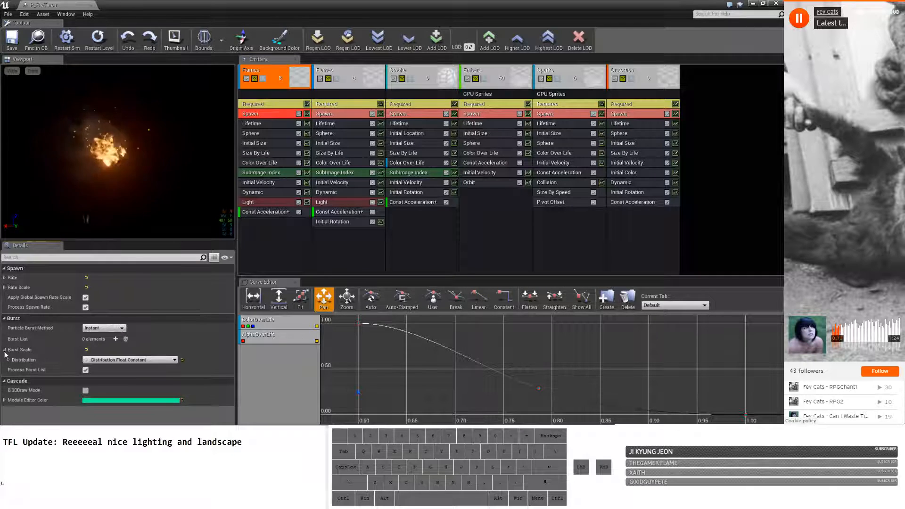
{"action": "left_click", "coordinate": [5, 350]}
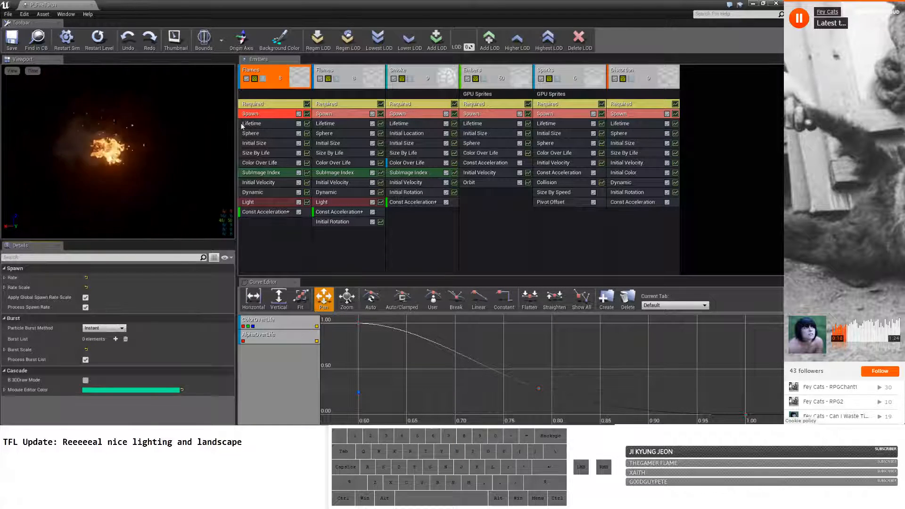
Inspect the Radius Scale and Light Exponent distributions in the second Flames emitter's Light module.
{"action": "left_click", "coordinate": [325, 203]}
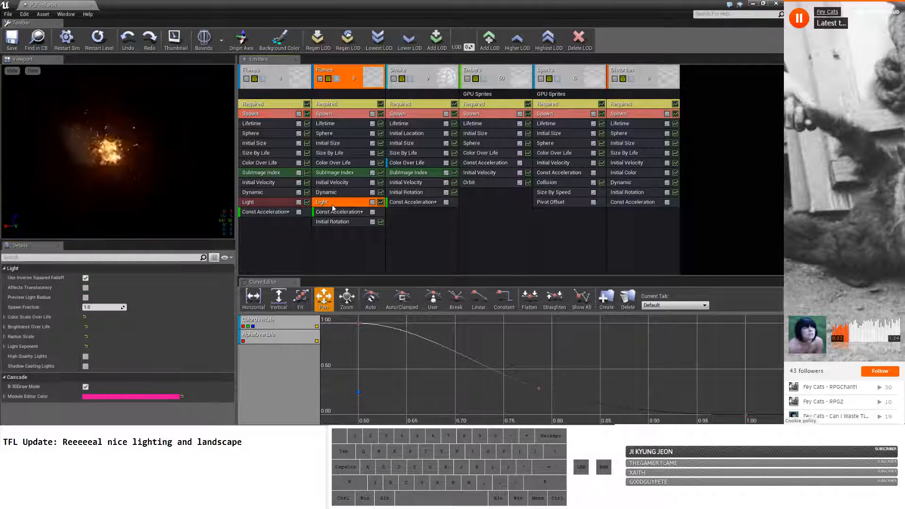
{"action": "left_click", "coordinate": [4, 338]}
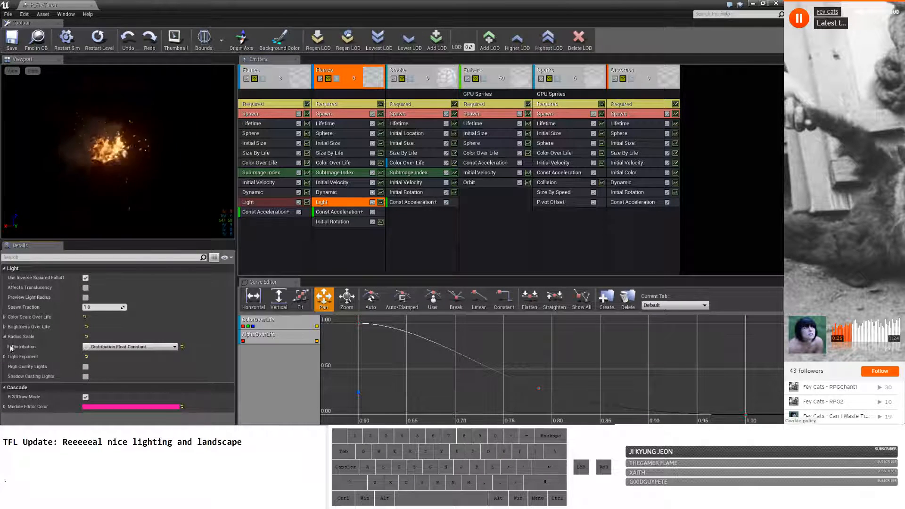
{"action": "left_click", "coordinate": [8, 347]}
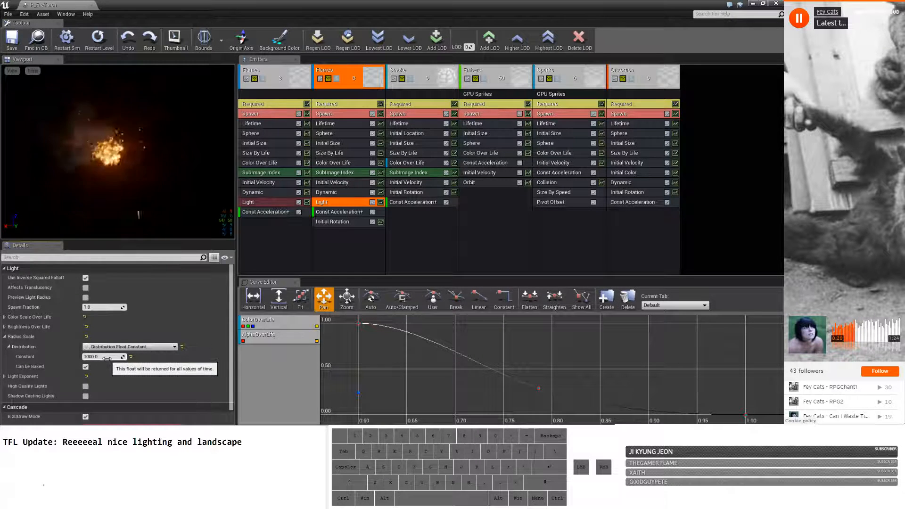
{"action": "left_click", "coordinate": [5, 337]}
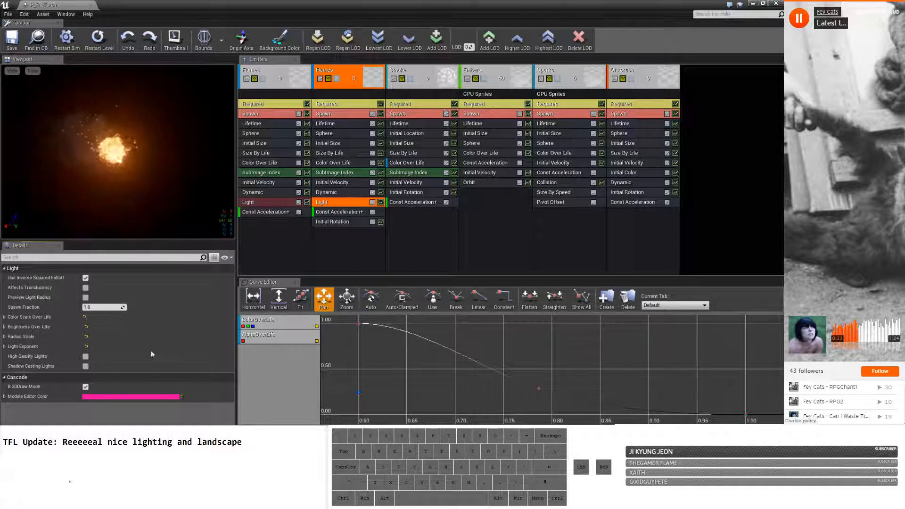
{"action": "left_click", "coordinate": [5, 346]}
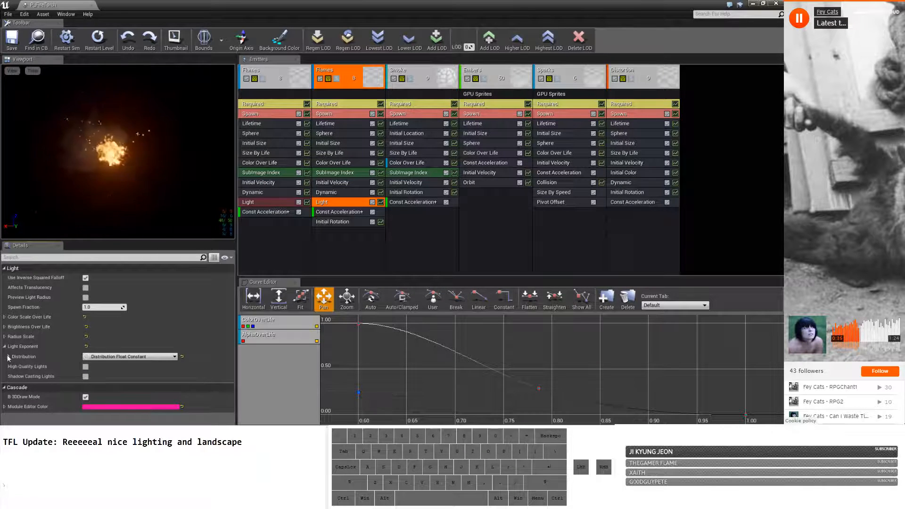
{"action": "left_click", "coordinate": [8, 357]}
{"action": "left_click", "coordinate": [8, 357]}
{"action": "left_click", "coordinate": [4, 346]}
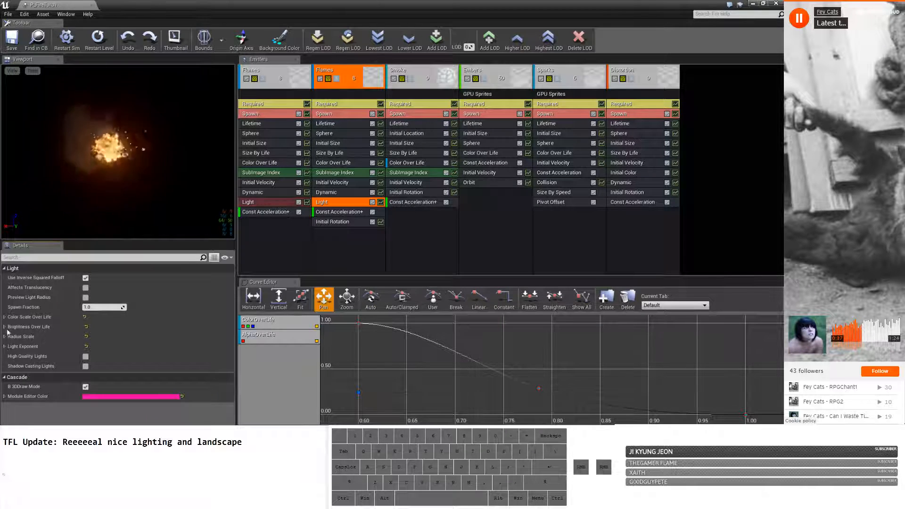
Check the Radius Scale and Light Exponent constants in the first Flames emitter's Light module for comparison.
{"action": "left_click", "coordinate": [279, 203]}
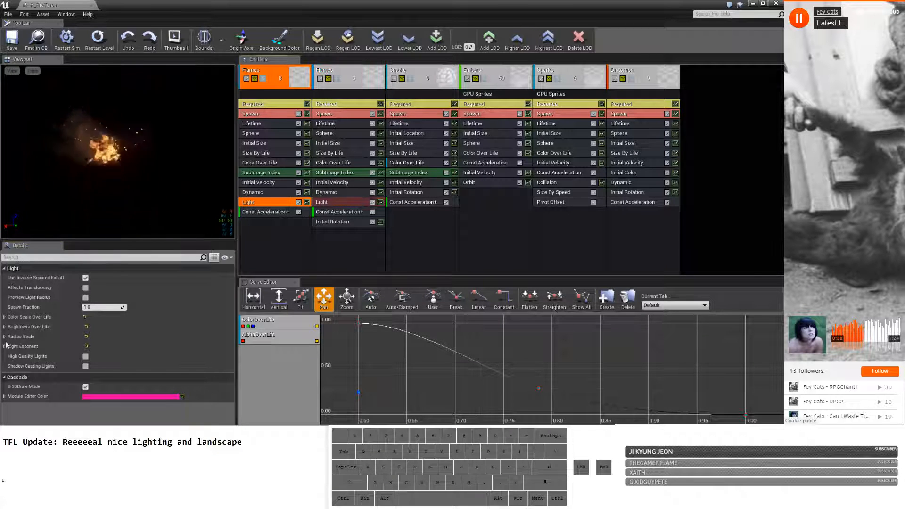
{"action": "left_click", "coordinate": [5, 336]}
{"action": "left_click", "coordinate": [7, 347]}
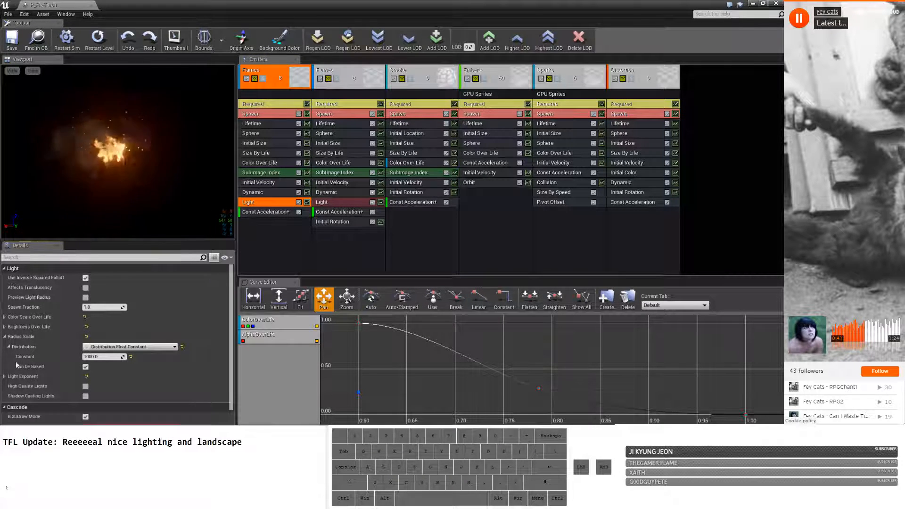
{"action": "left_click", "coordinate": [8, 347]}
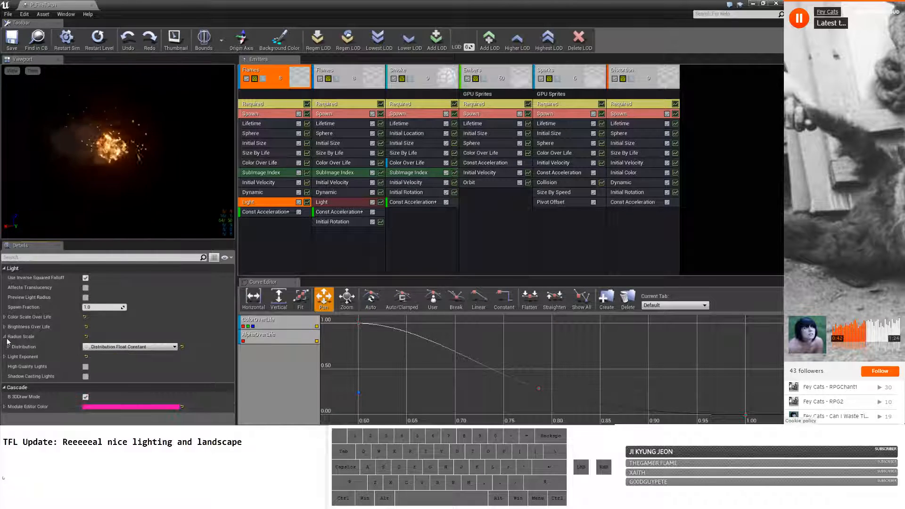
{"action": "left_click", "coordinate": [6, 338]}
{"action": "left_click", "coordinate": [6, 346]}
{"action": "left_click", "coordinate": [8, 357]}
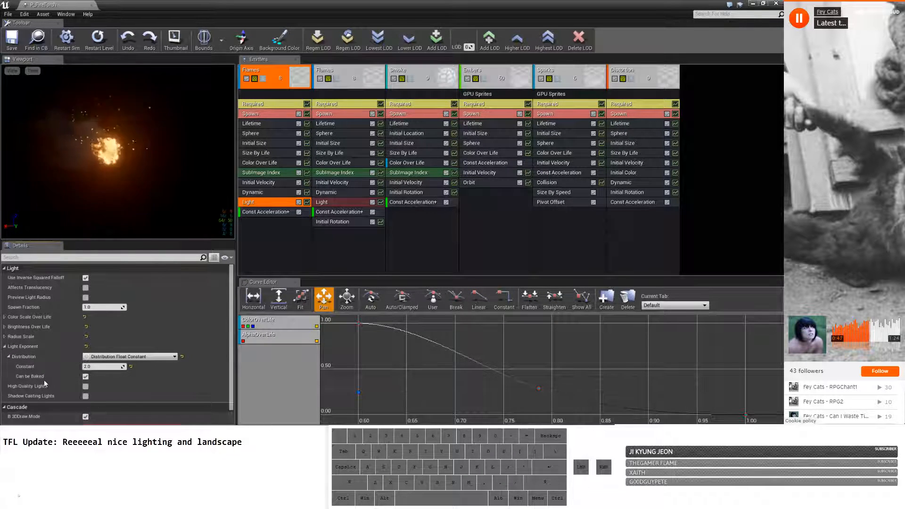
{"action": "left_click", "coordinate": [4, 346]}
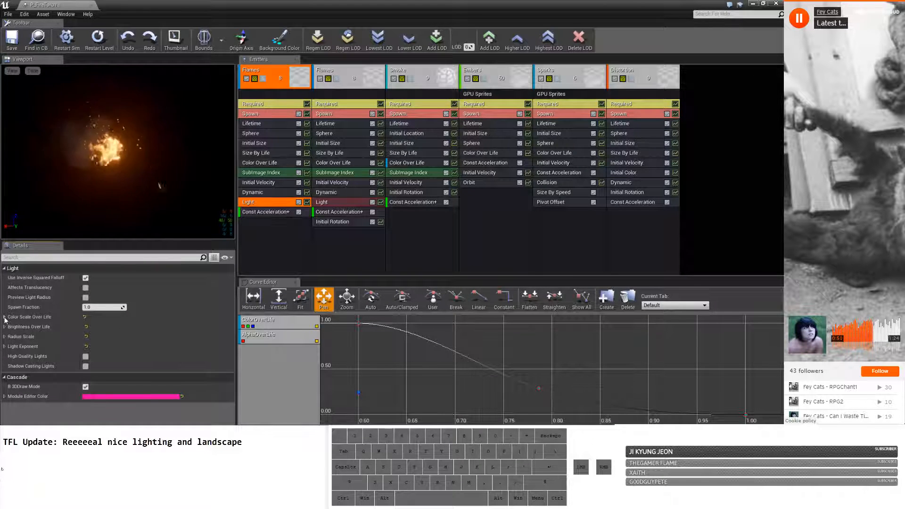
Compare the Color Scale Over Life vector constants in the Light modules of both Flames emitters.
{"action": "left_click", "coordinate": [5, 317]}
{"action": "left_click", "coordinate": [8, 327]}
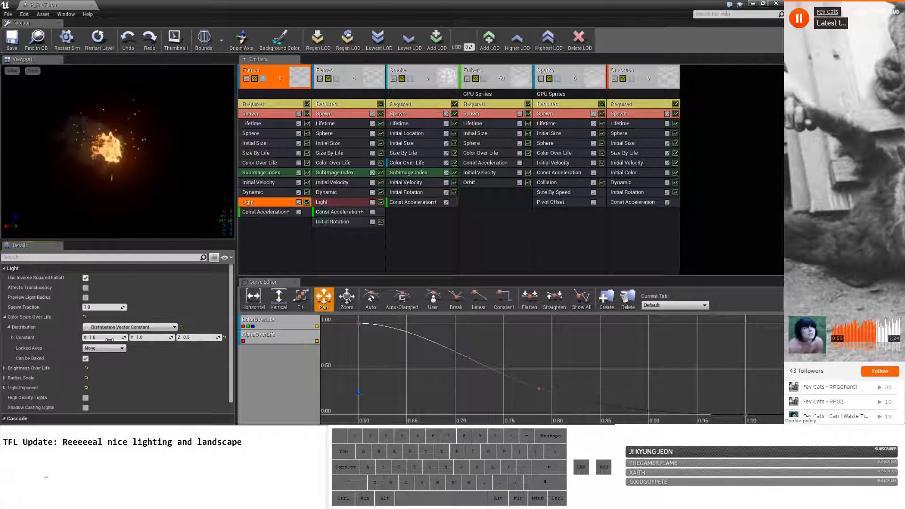
{"action": "left_click", "coordinate": [347, 201]}
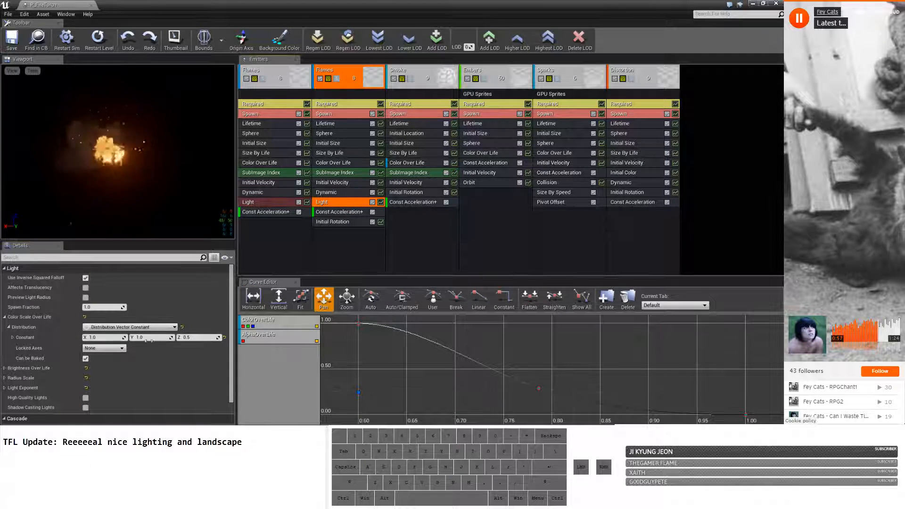
{"action": "left_click", "coordinate": [285, 203]}
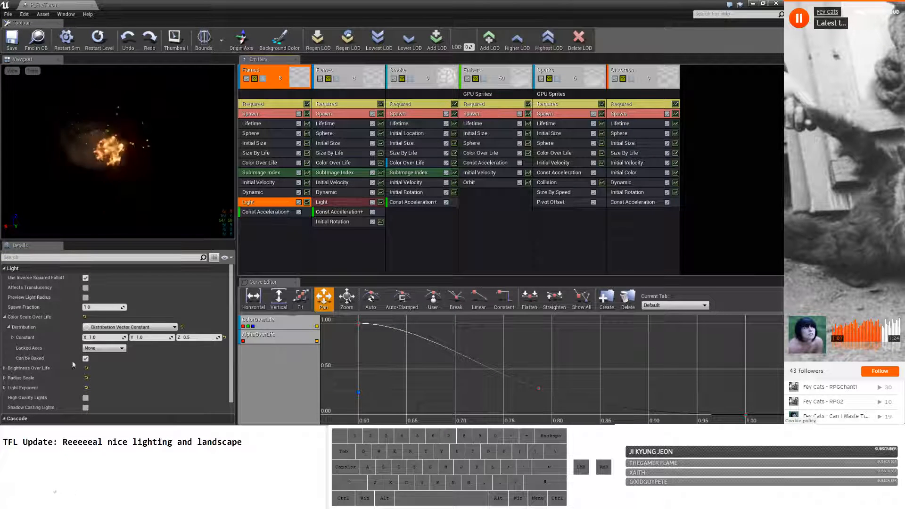
{"action": "left_click", "coordinate": [8, 328]}
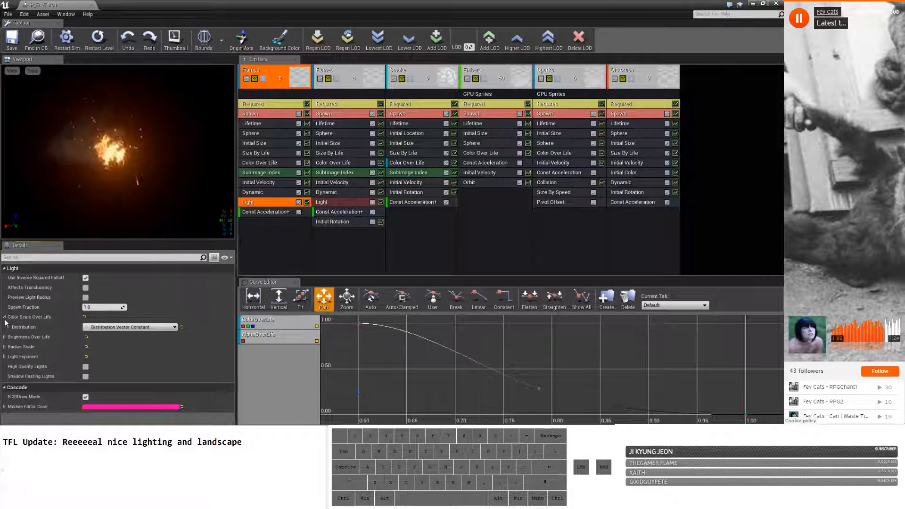
{"action": "left_click", "coordinate": [4, 317]}
{"action": "left_click", "coordinate": [307, 257]}
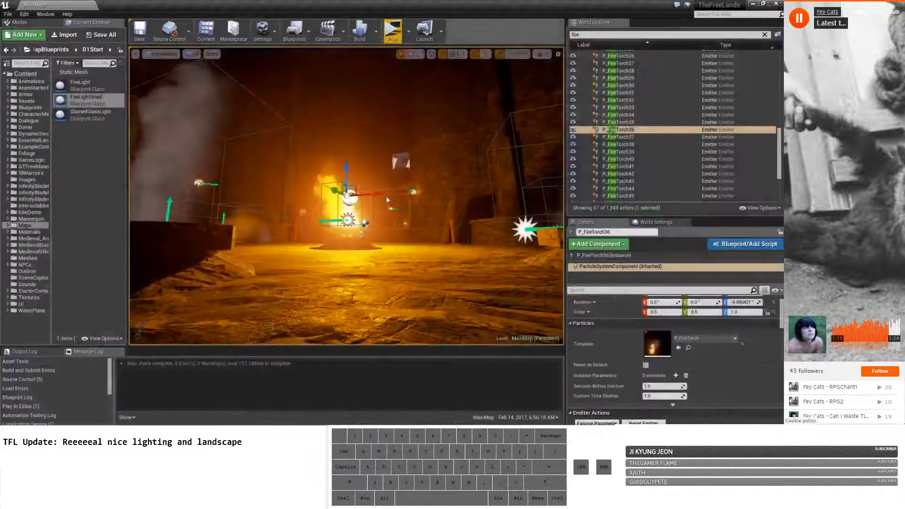
Return from the P_FireTorch particle template to the level, and view the fire area and the P_FireTorch36 details.
{"action": "right_click_drag", "start_coordinate": [386, 196], "coordinate": [471, 226]}
{"action": "key", "text": "w"}
{"action": "left_click_drag", "start_coordinate": [776, 316], "coordinate": [779, 396]}
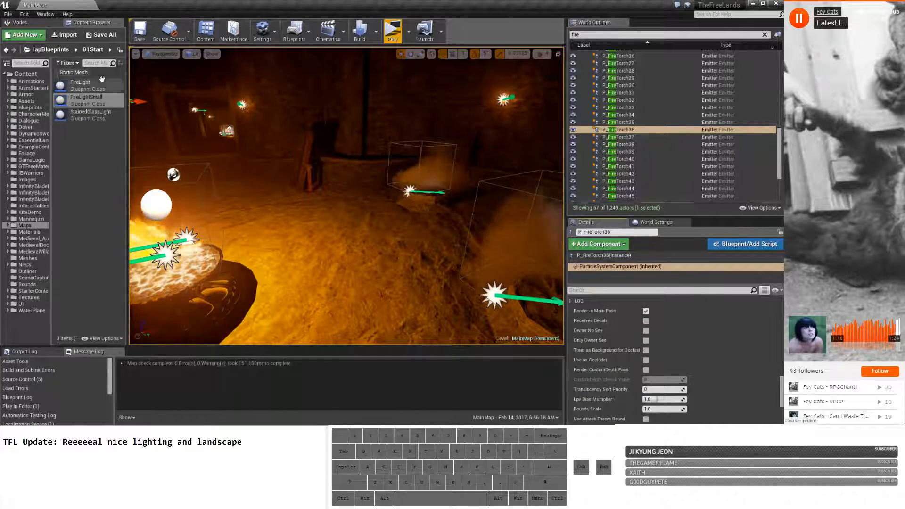
Open the StainedGlassLight blueprint and look over its component preview and event graph.
{"action": "double_click", "coordinate": [89, 114]}
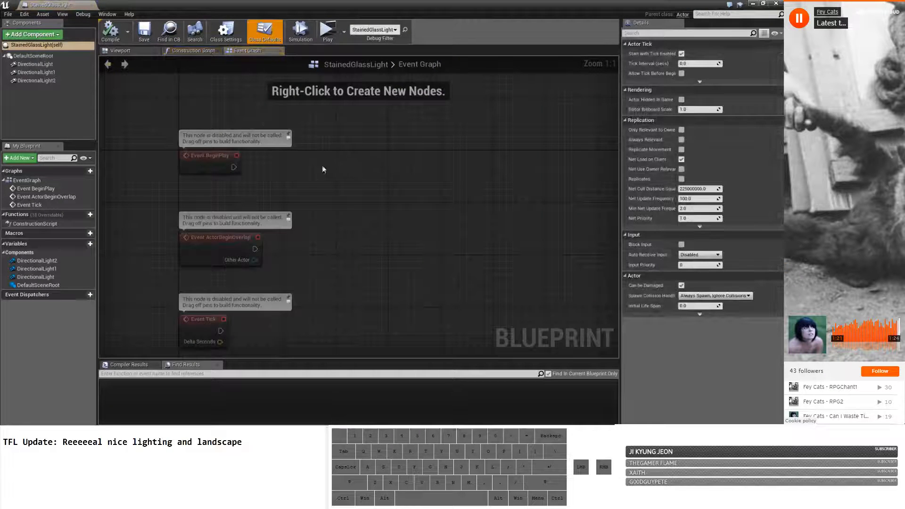
{"action": "left_click", "coordinate": [143, 53]}
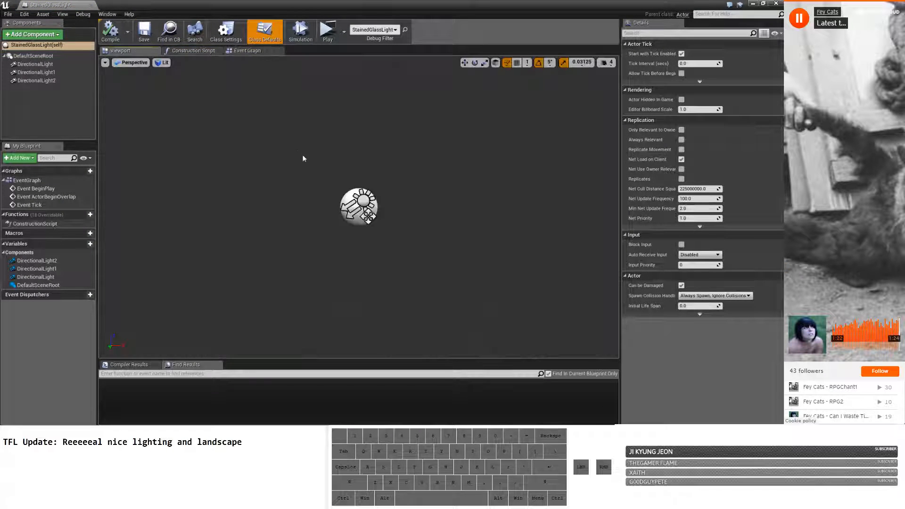
{"action": "left_click", "coordinate": [232, 51]}
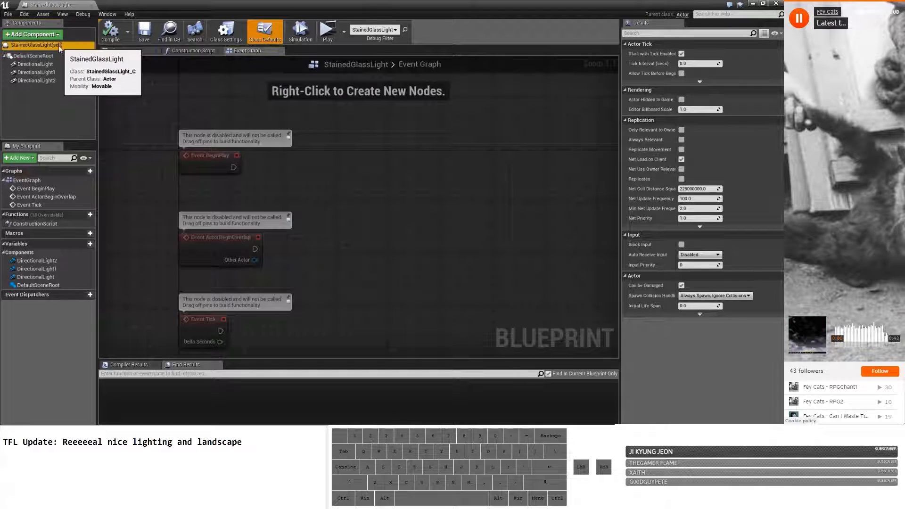
Inspect the light color and channel settings of the three directional lights in StainedGlassLight, and close the blueprint.
{"action": "left_click", "coordinate": [60, 56]}
{"action": "left_click", "coordinate": [62, 67]}
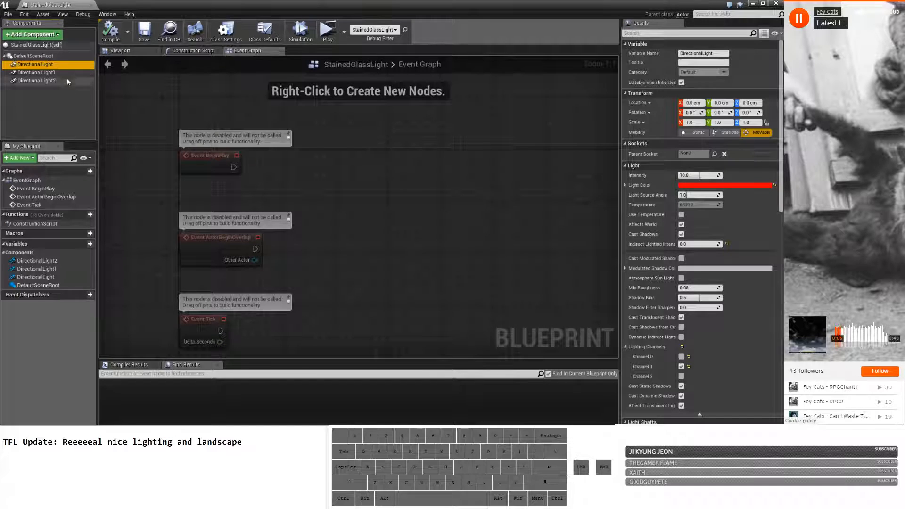
{"action": "left_click", "coordinate": [52, 72]}
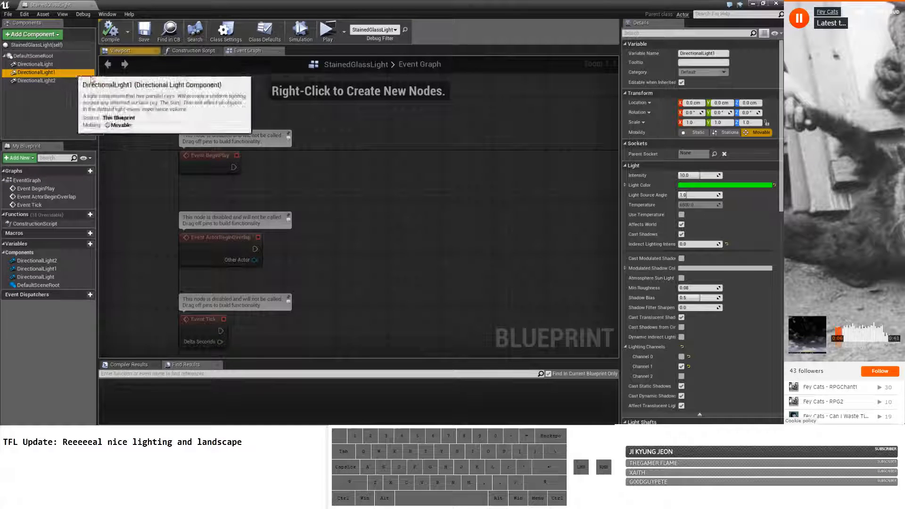
{"action": "left_click", "coordinate": [36, 81]}
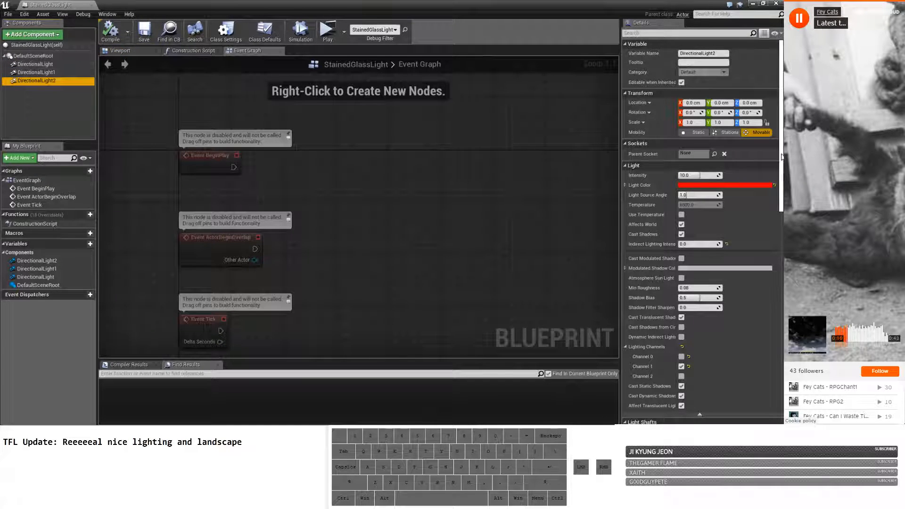
{"action": "left_click", "coordinate": [778, 4]}
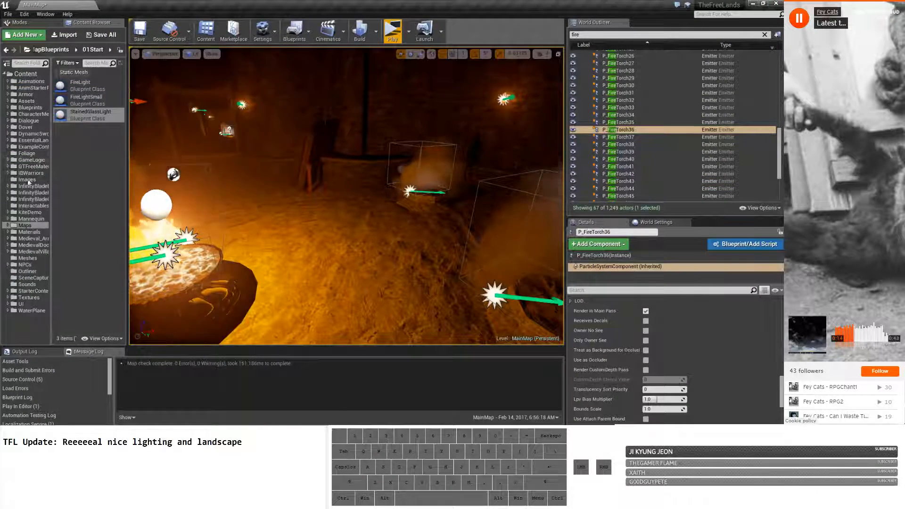
Open the M_PantheonStainedGlassCeiling material from the Materials folder and select its Texture Sample node to view its texture settings.
{"action": "left_click", "coordinate": [30, 232]}
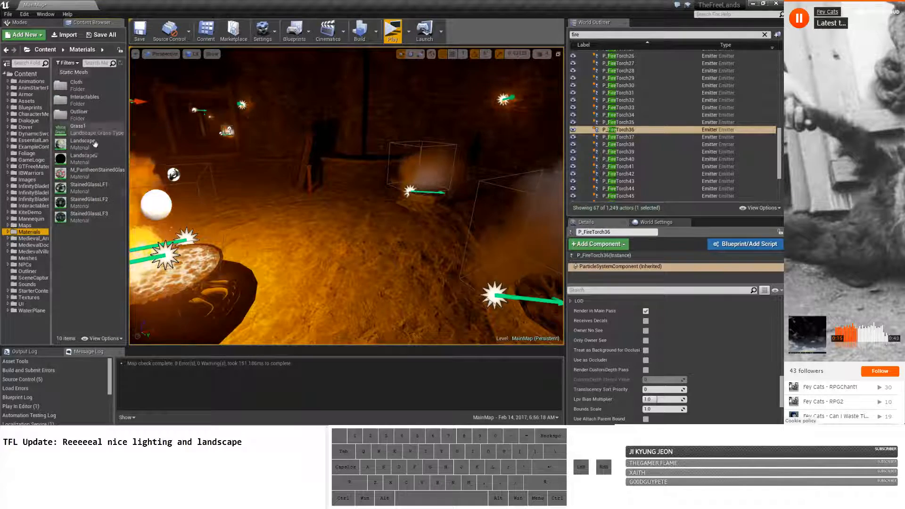
{"action": "double_click", "coordinate": [93, 177]}
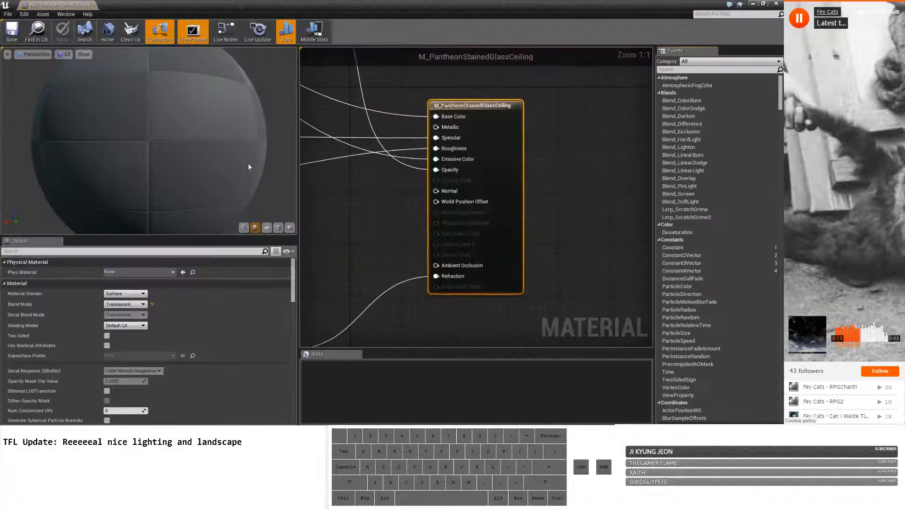
{"action": "right_click_drag", "start_coordinate": [541, 231], "coordinate": [622, 236]}
{"action": "scroll", "coordinate": [621, 238], "scroll_direction": "down", "scroll_amount": 4}
{"action": "right_click_drag", "start_coordinate": [441, 197], "coordinate": [302, 247]}
{"action": "scroll", "coordinate": [420, 187], "scroll_direction": "up", "scroll_amount": 4}
{"action": "left_click", "coordinate": [438, 176]}
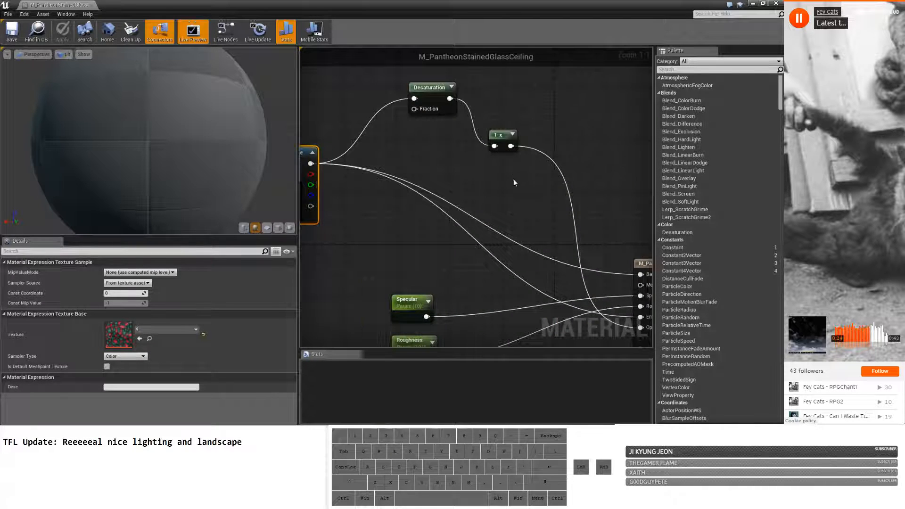
Trace the Texture Sample connections through Desaturation and 1-x to the Base Color, Emissive Color and Opacity inputs.
{"action": "right_click_drag", "start_coordinate": [514, 179], "coordinate": [461, 121]}
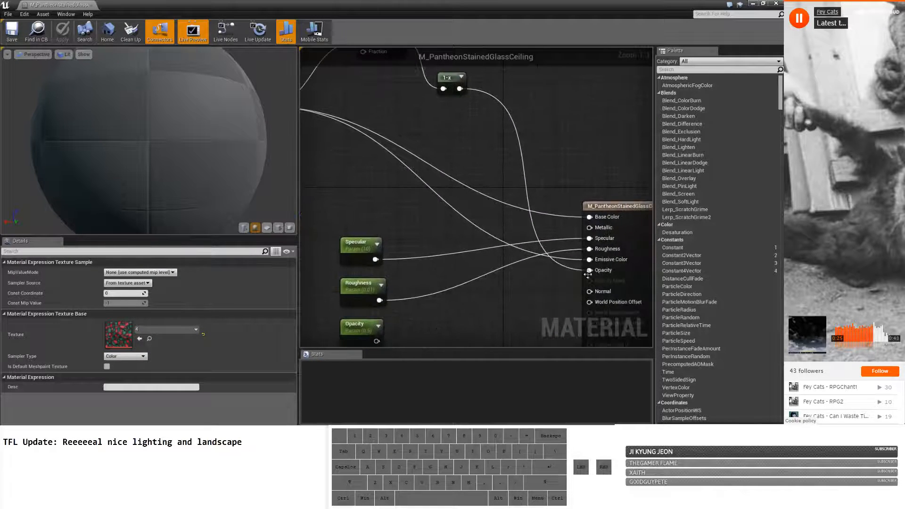
{"action": "right_click_drag", "start_coordinate": [395, 184], "coordinate": [480, 214]}
{"action": "right_click_drag", "start_coordinate": [348, 212], "coordinate": [411, 213]}
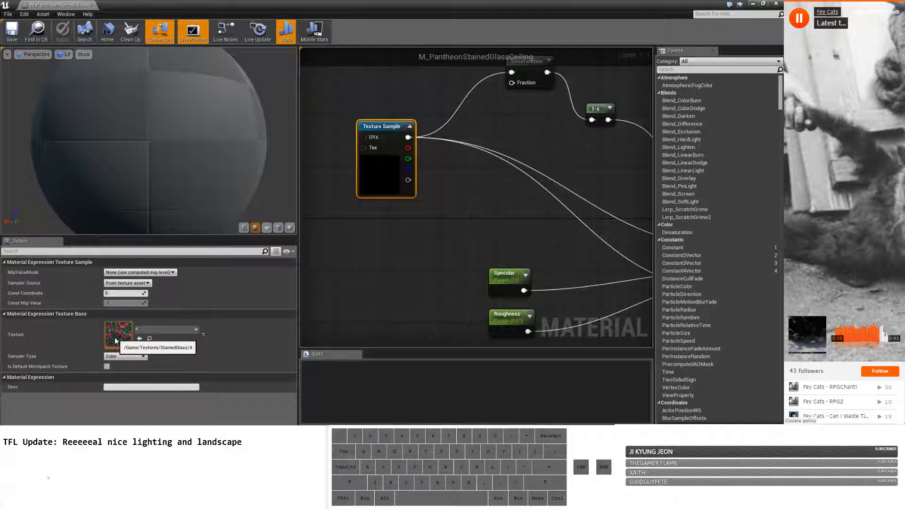
{"action": "left_click_drag", "start_coordinate": [117, 334], "coordinate": [374, 166]}
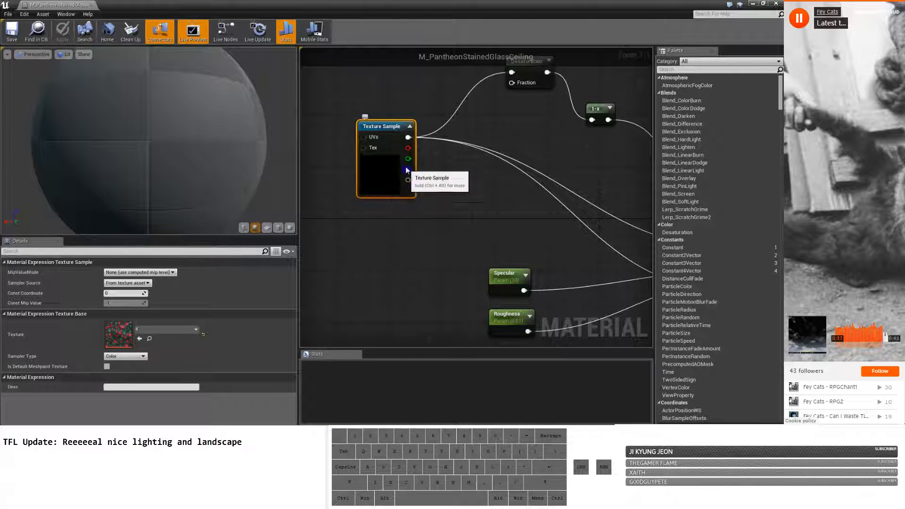
{"action": "right_click_drag", "start_coordinate": [438, 199], "coordinate": [363, 217]}
{"action": "right_click_drag", "start_coordinate": [513, 165], "coordinate": [503, 103]}
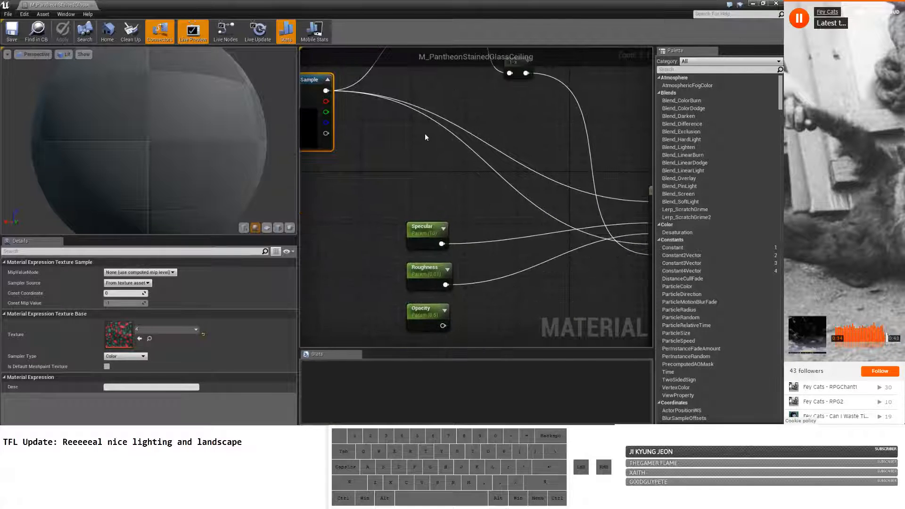
{"action": "right_click_drag", "start_coordinate": [425, 136], "coordinate": [398, 102]}
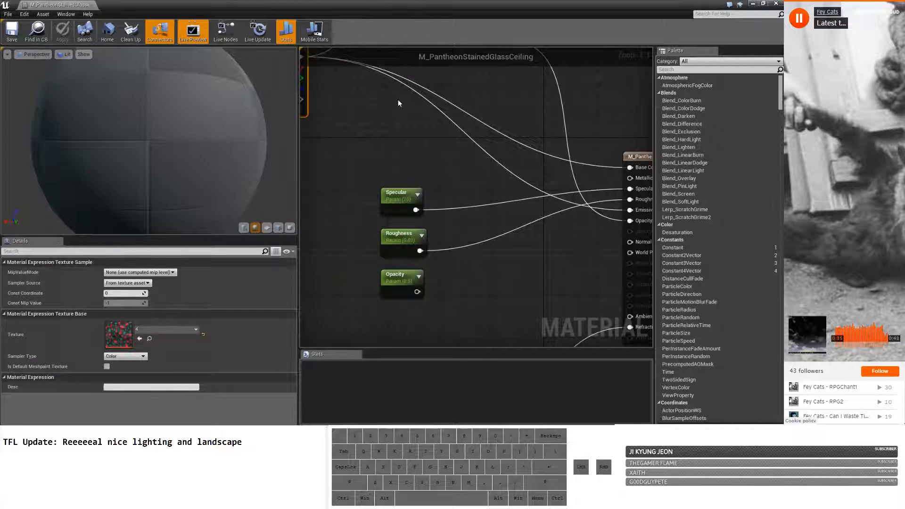
{"action": "right_click_drag", "start_coordinate": [471, 202], "coordinate": [445, 157]}
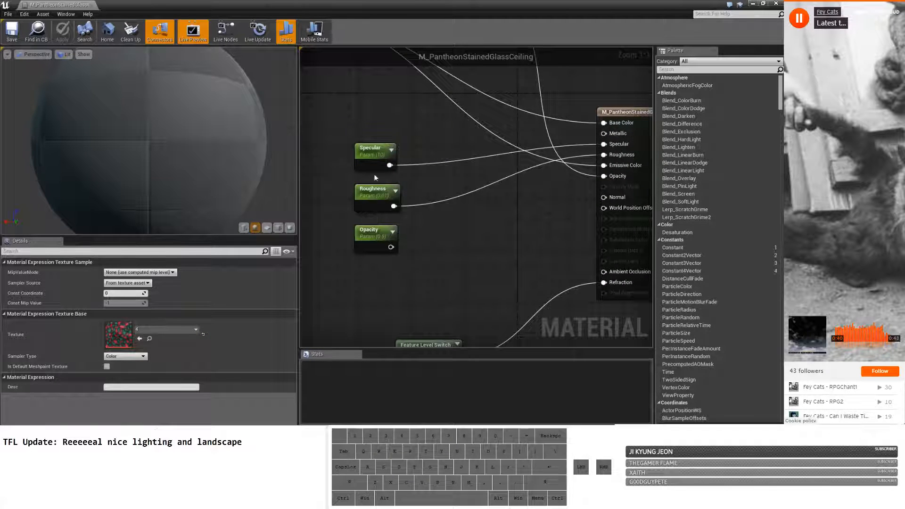
Examine the Specular, Roughness and Opacity parameters and the Lerp and Feature Level Switch nodes feeding Refraction.
{"action": "right_click_drag", "start_coordinate": [376, 238], "coordinate": [592, 125]}
{"action": "scroll", "coordinate": [488, 175], "scroll_direction": "down", "scroll_amount": 2}
{"action": "right_click_drag", "start_coordinate": [478, 151], "coordinate": [562, 125]}
{"action": "scroll", "coordinate": [405, 216], "scroll_direction": "up", "scroll_amount": 2}
{"action": "right_click_drag", "start_coordinate": [528, 218], "coordinate": [406, 231]}
{"action": "right_click_drag", "start_coordinate": [512, 198], "coordinate": [424, 239]}
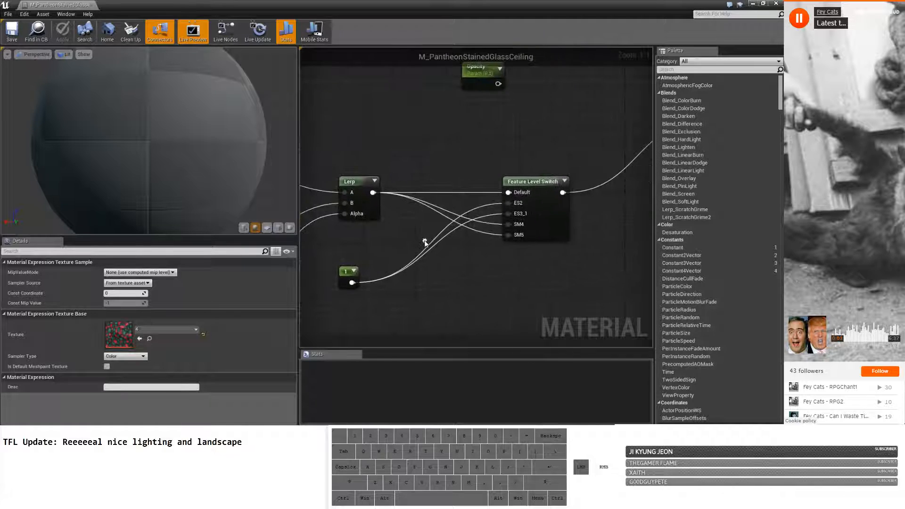
{"action": "right_click_drag", "start_coordinate": [480, 206], "coordinate": [452, 227]}
{"action": "right_click_drag", "start_coordinate": [505, 166], "coordinate": [425, 225]}
Review the stained glass texture's links to the material output once more and close the M_PantheonStainedGlassCeiling material.
{"action": "right_click_drag", "start_coordinate": [386, 248], "coordinate": [509, 173]}
{"action": "right_click_drag", "start_coordinate": [544, 119], "coordinate": [465, 231]}
{"action": "right_click_drag", "start_coordinate": [399, 131], "coordinate": [468, 211]}
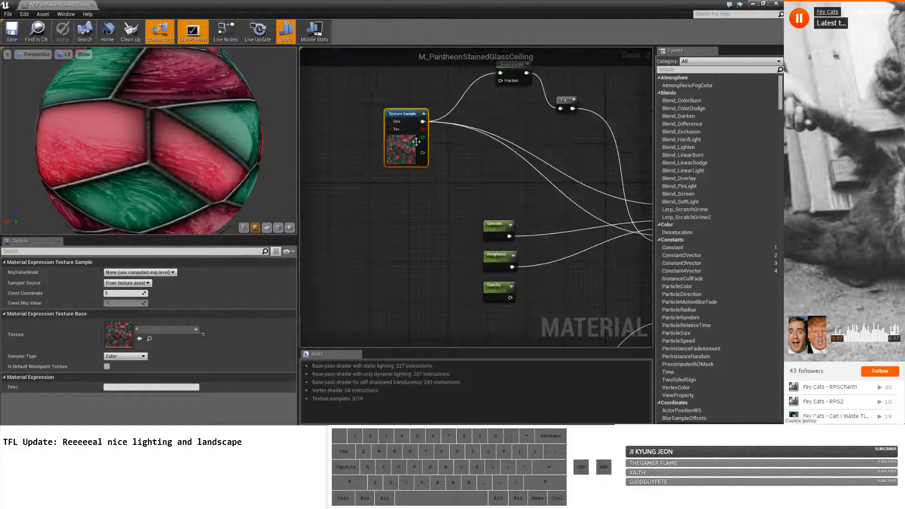
{"action": "right_click_drag", "start_coordinate": [539, 125], "coordinate": [460, 117]}
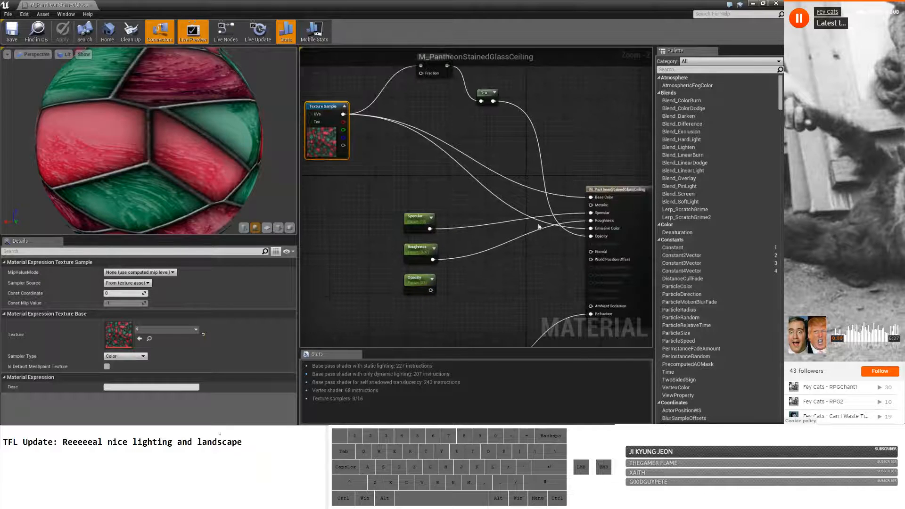
{"action": "scroll", "coordinate": [598, 228], "scroll_direction": "up", "scroll_amount": 2}
{"action": "right_click_drag", "start_coordinate": [372, 163], "coordinate": [478, 182]}
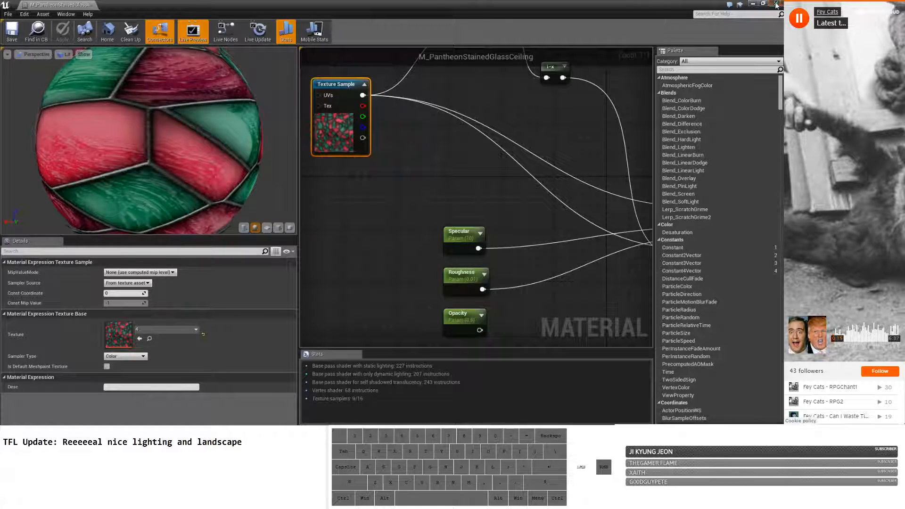
{"action": "left_click", "coordinate": [776, 4]}
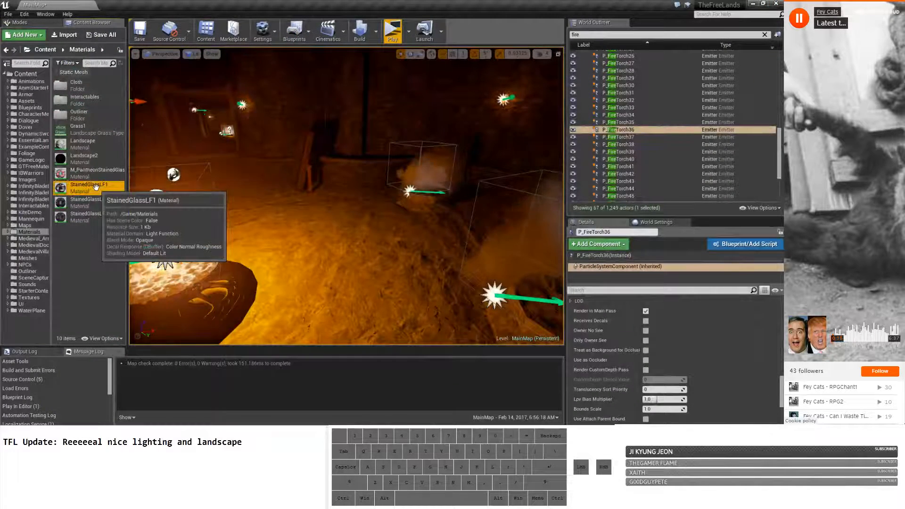
{"action": "right_click", "coordinate": [97, 246]}
{"action": "scroll", "coordinate": [146, 188], "scroll_direction": "down", "scroll_amount": 1}
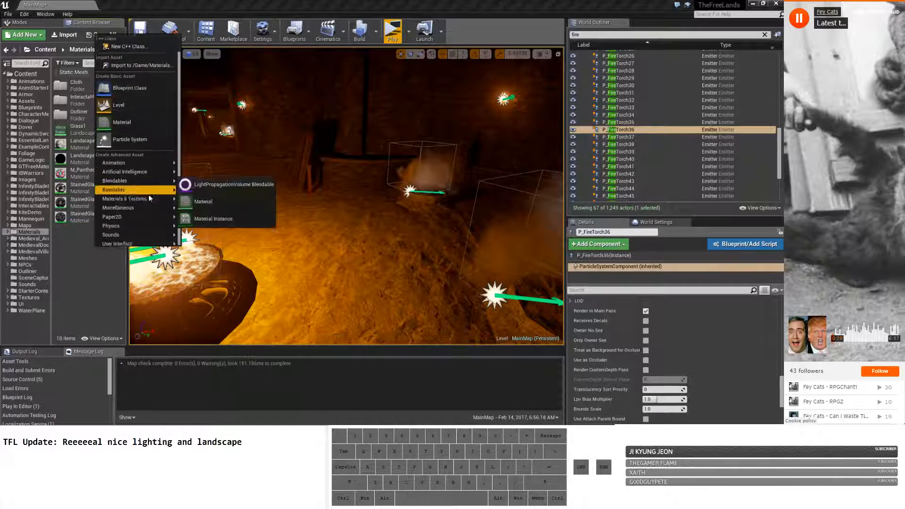
{"action": "mouse_move", "coordinate": [142, 187]}
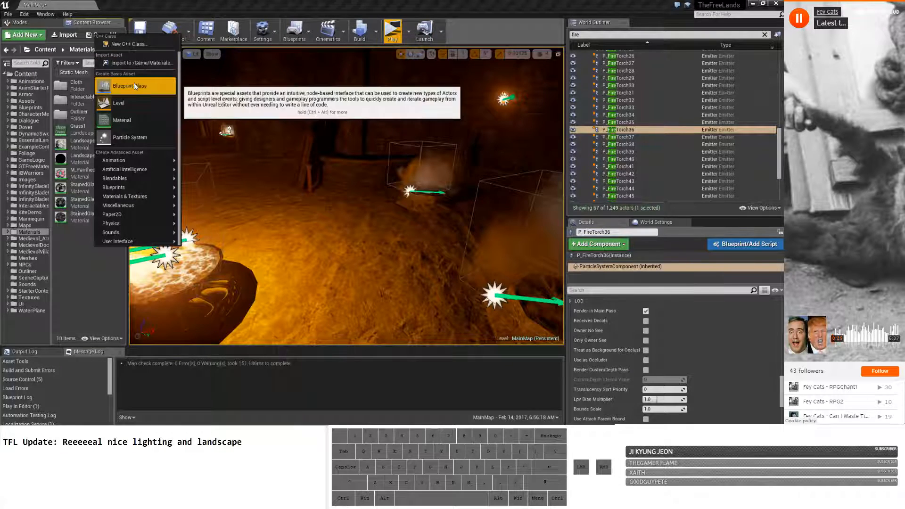
{"action": "left_click", "coordinate": [95, 277]}
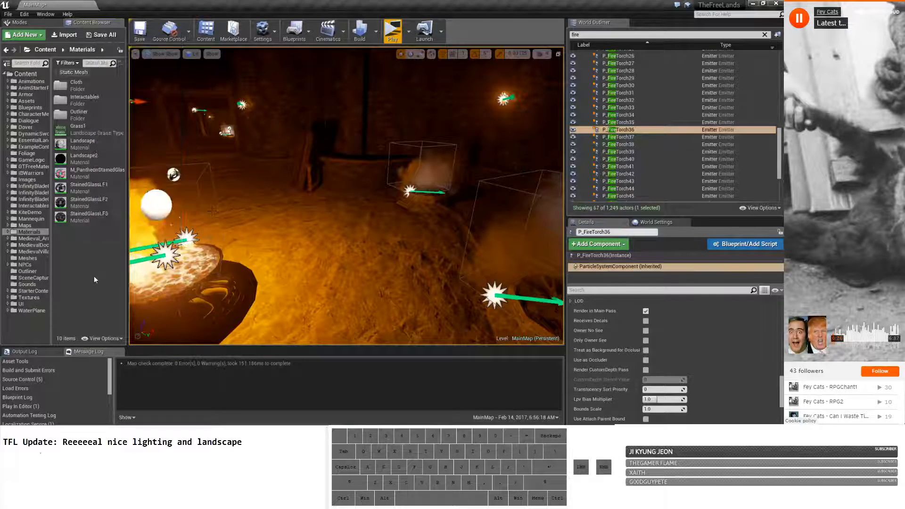
Open the StainedGlassLF1 material, inspect the Texture Sample's red channel link to Emissive Color, and close it.
{"action": "left_click", "coordinate": [100, 187]}
{"action": "double_click", "coordinate": [101, 187]}
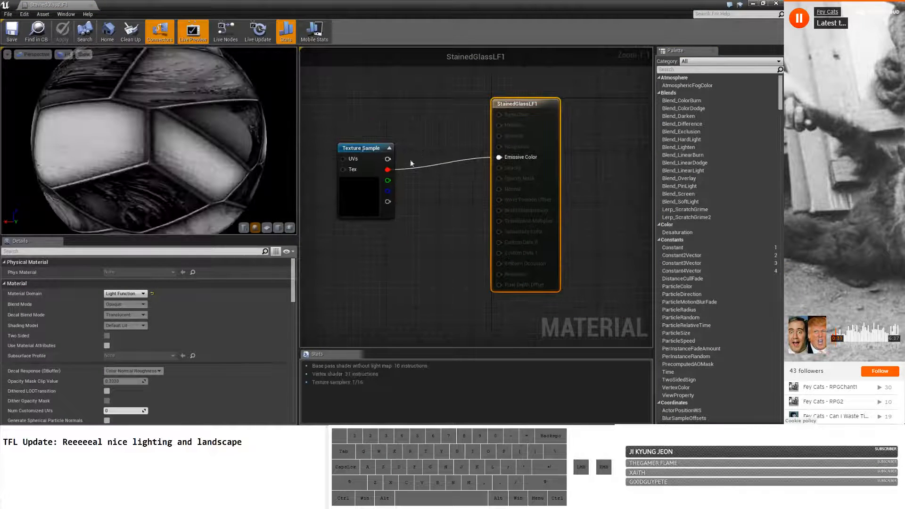
{"action": "left_click", "coordinate": [359, 148]}
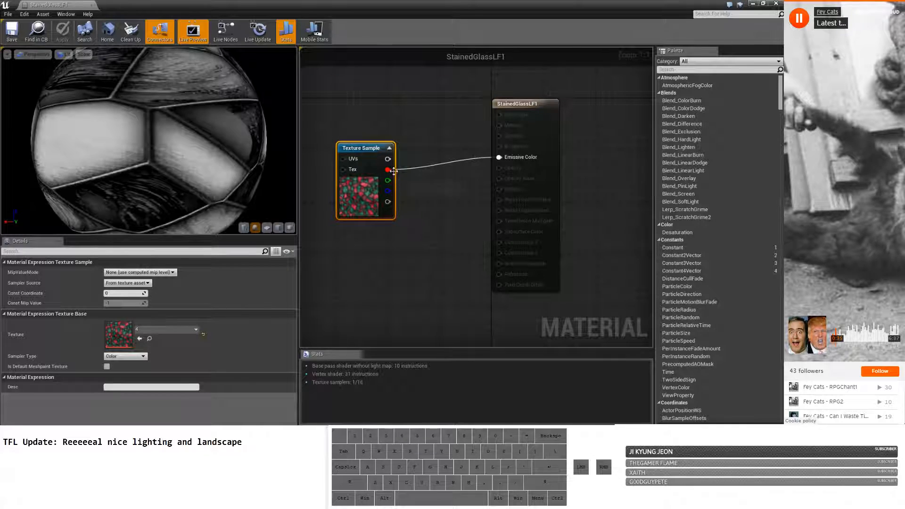
{"action": "left_click", "coordinate": [776, 4]}
Check which texture channels feed Emissive Color in the StainedGlassLF2 and StainedGlassLF3 materials, closing each one.
{"action": "left_click", "coordinate": [102, 202]}
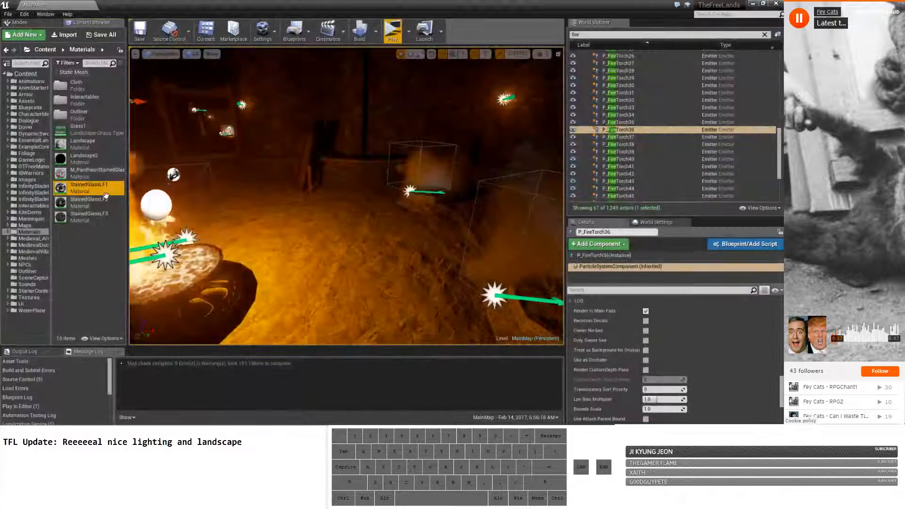
{"action": "double_click", "coordinate": [102, 202]}
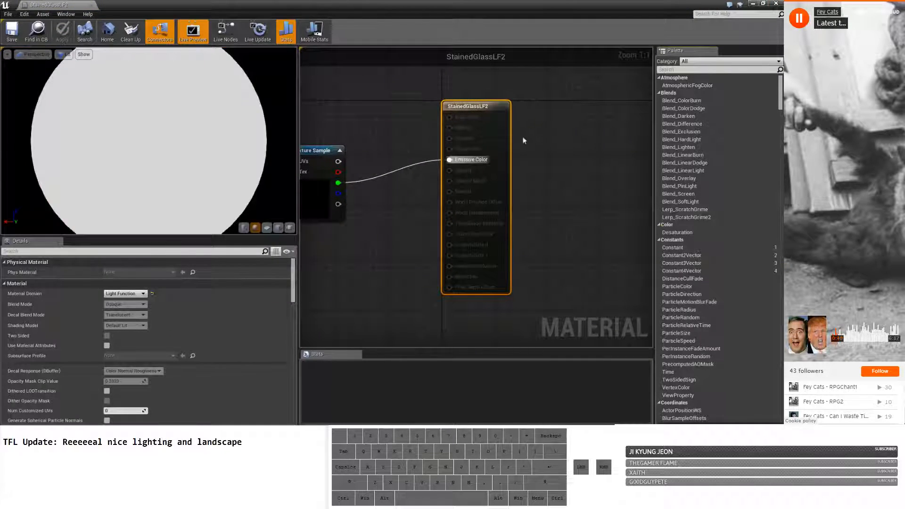
{"action": "left_click", "coordinate": [776, 4]}
{"action": "double_click", "coordinate": [98, 217]}
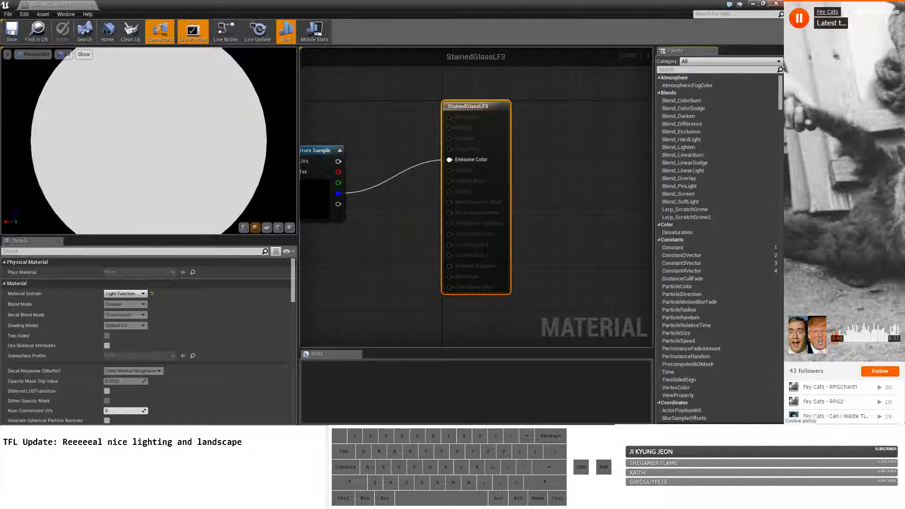
{"action": "left_click", "coordinate": [776, 4]}
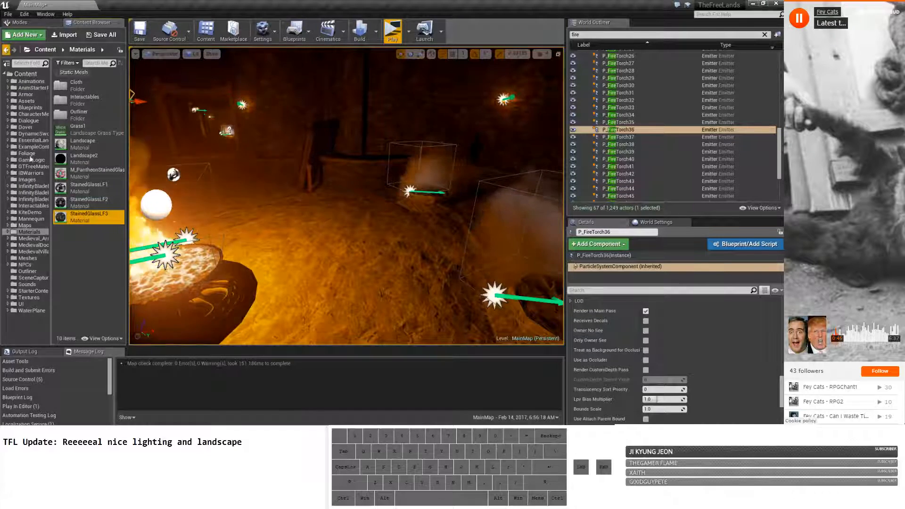
Reopen the StainedGlassLight blueprint from Maps/MainMapBlueprints/01Start and select its DirectionalLight component.
{"action": "left_click", "coordinate": [33, 225]}
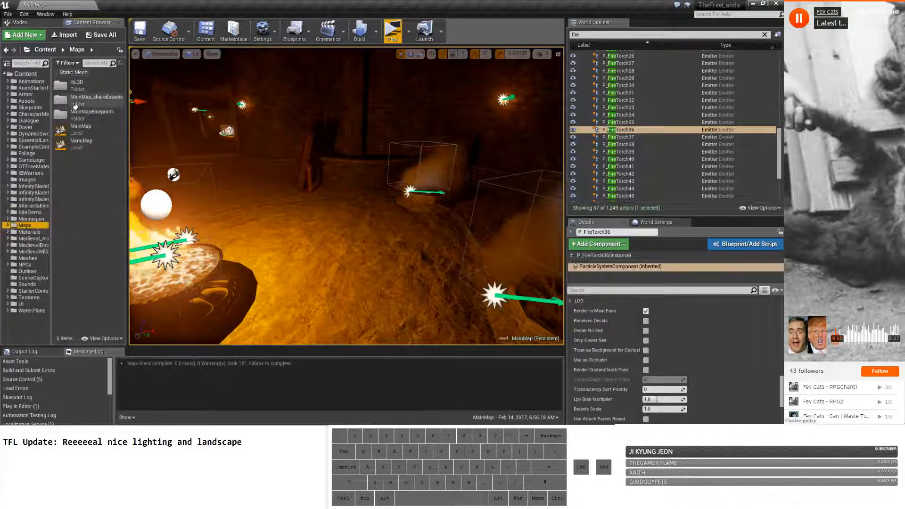
{"action": "double_click", "coordinate": [81, 112]}
{"action": "double_click", "coordinate": [90, 84]}
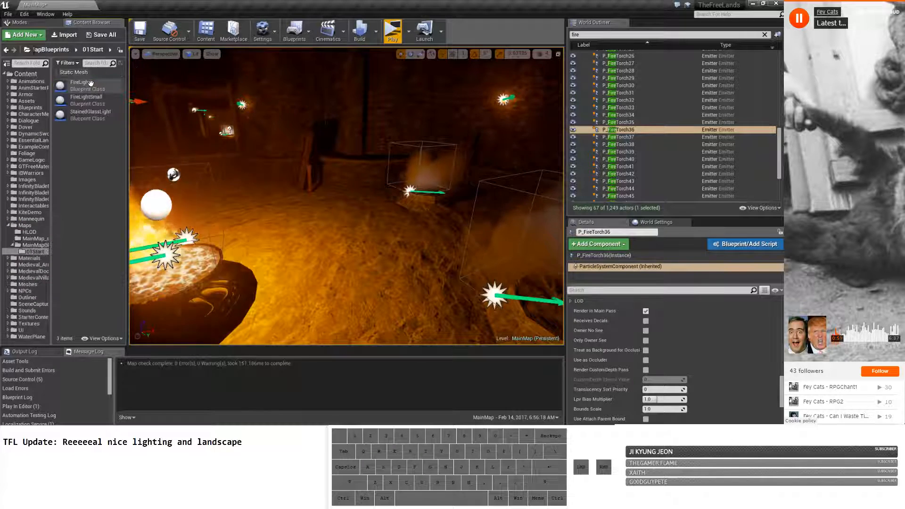
{"action": "double_click", "coordinate": [98, 118]}
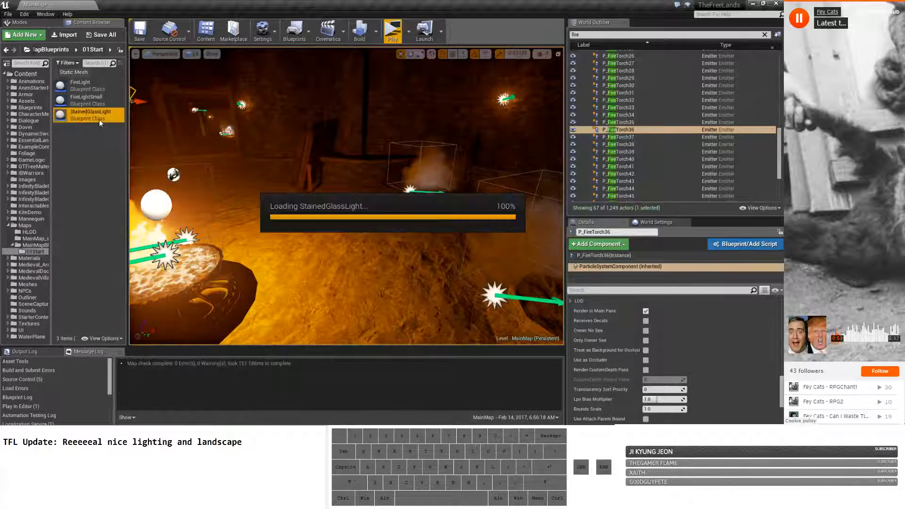
{"action": "left_click", "coordinate": [57, 65]}
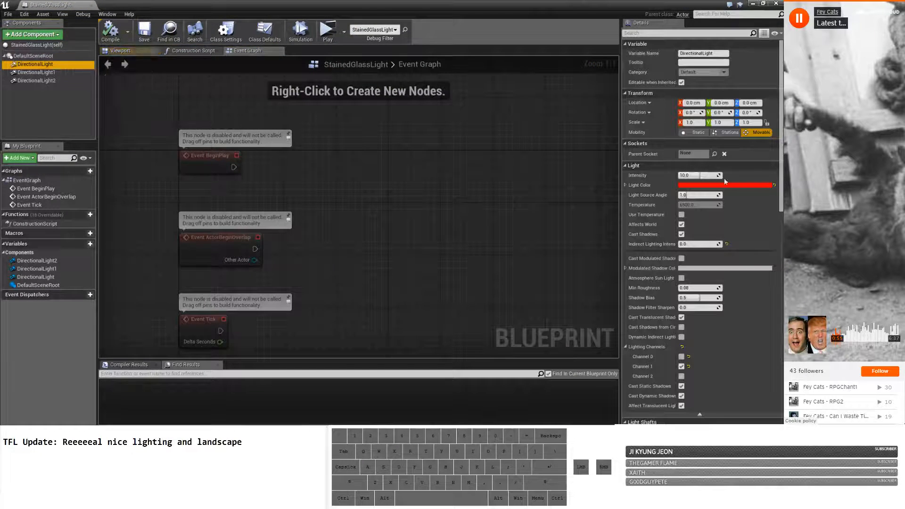
Compare the Light Shafts settings and Bloom Tint of DirectionalLight, DirectionalLight1 and DirectionalLight2.
{"action": "scroll", "coordinate": [780, 204], "scroll_direction": "down", "scroll_amount": 2}
{"action": "scroll", "coordinate": [780, 204], "scroll_direction": "down", "scroll_amount": 5}
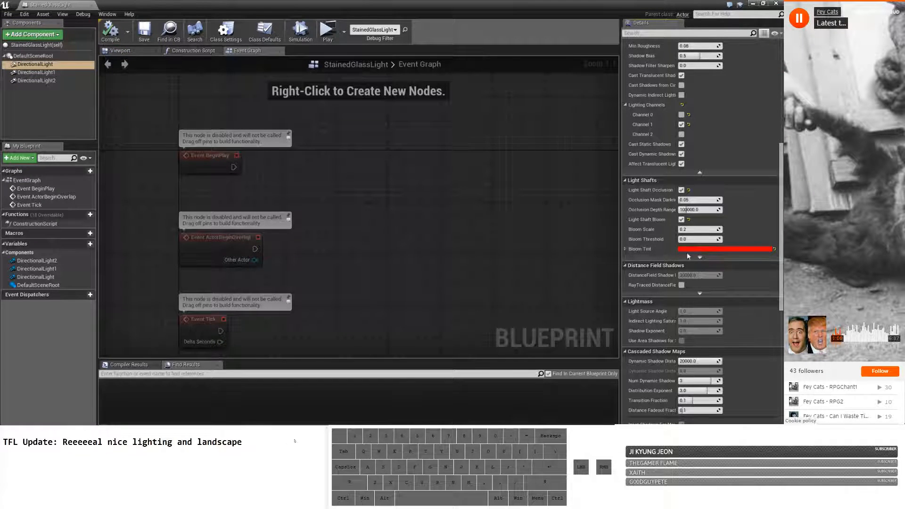
{"action": "left_click", "coordinate": [52, 72]}
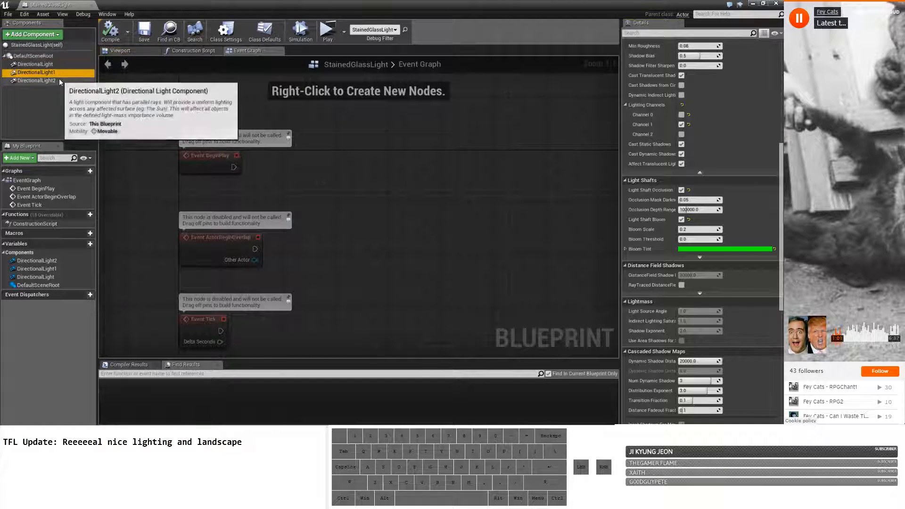
{"action": "left_click", "coordinate": [52, 81]}
Inspect the Light Function material and scale, the lighting channels and the mobility setting of DirectionalLight2.
{"action": "scroll", "coordinate": [695, 255], "scroll_direction": "down", "scroll_amount": 5}
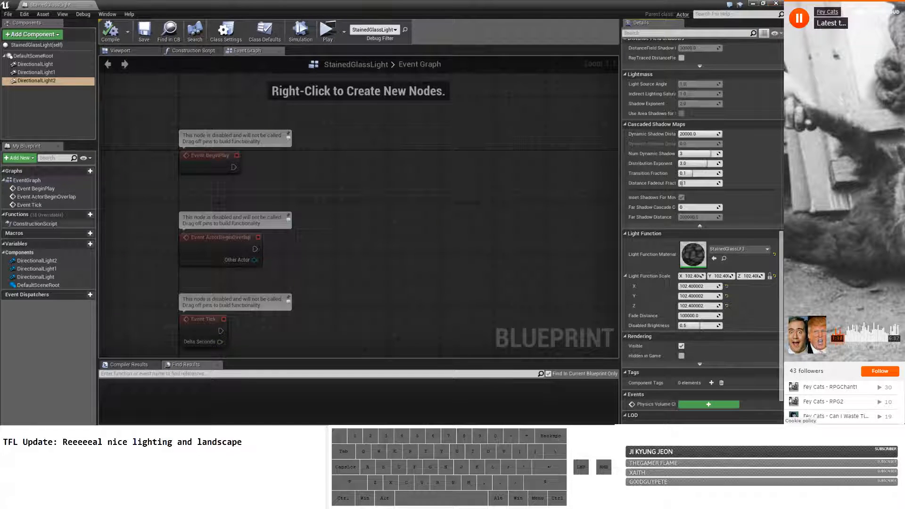
{"action": "scroll", "coordinate": [703, 226], "scroll_direction": "up", "scroll_amount": 10}
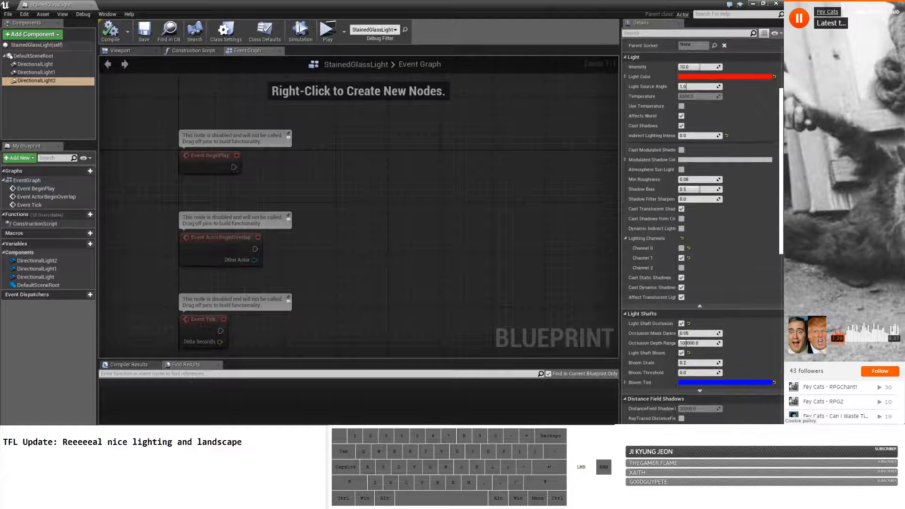
{"action": "left_click", "coordinate": [697, 248]}
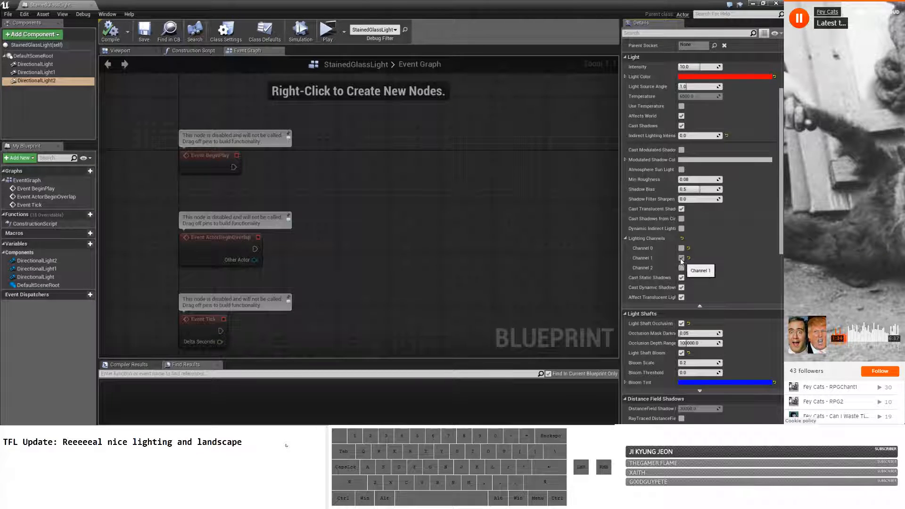
{"action": "left_click", "coordinate": [682, 258]}
{"action": "scroll", "coordinate": [703, 235], "scroll_direction": "up", "scroll_amount": 2}
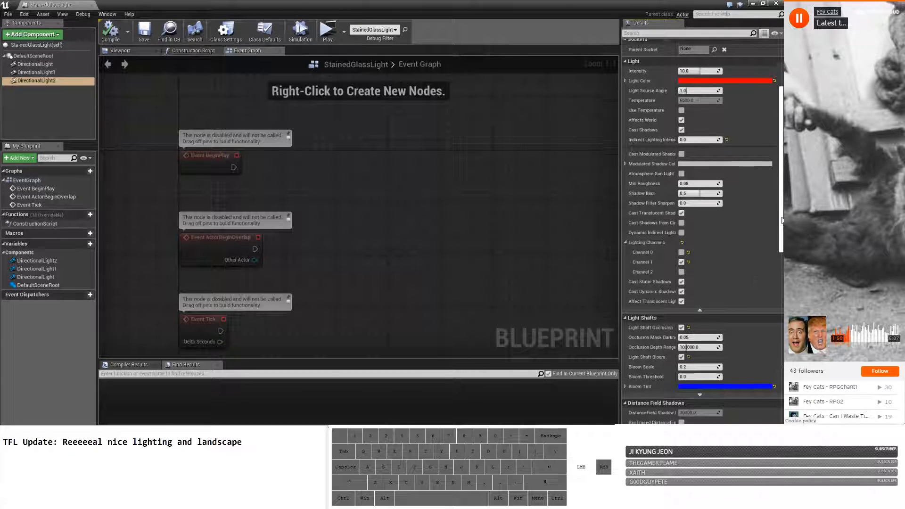
{"action": "left_click_drag", "start_coordinate": [783, 212], "coordinate": [783, 211]}
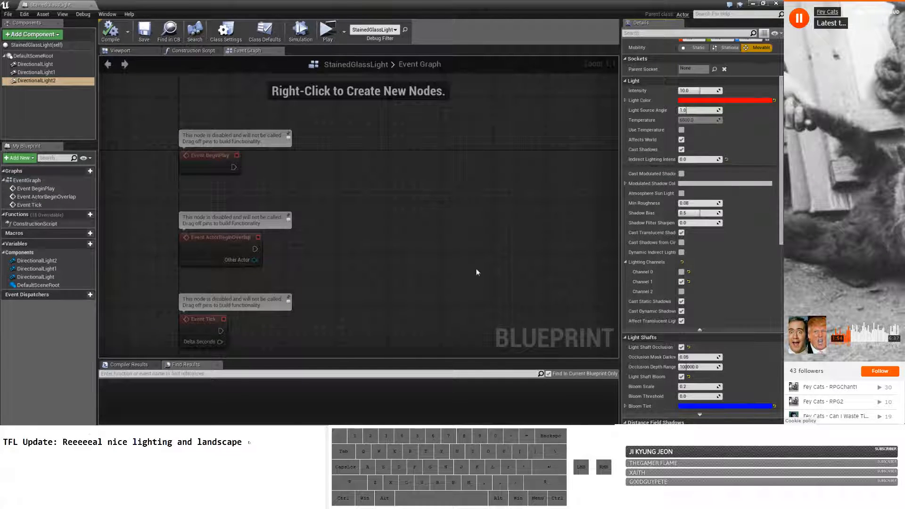
{"action": "mouse_move", "coordinate": [211, 231]}
{"action": "scroll", "coordinate": [760, 196], "scroll_direction": "up", "scroll_amount": 3}
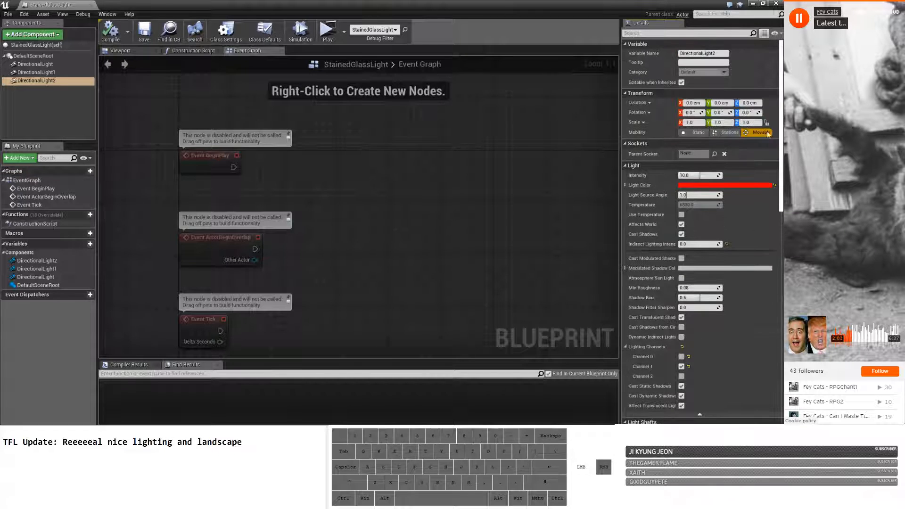
Compare DirectionalLight and DirectionalLight2, review DirectionalLight2's lighting channels and Light Shafts settings, and close the StainedGlassLight blueprint.
{"action": "left_click", "coordinate": [35, 64]}
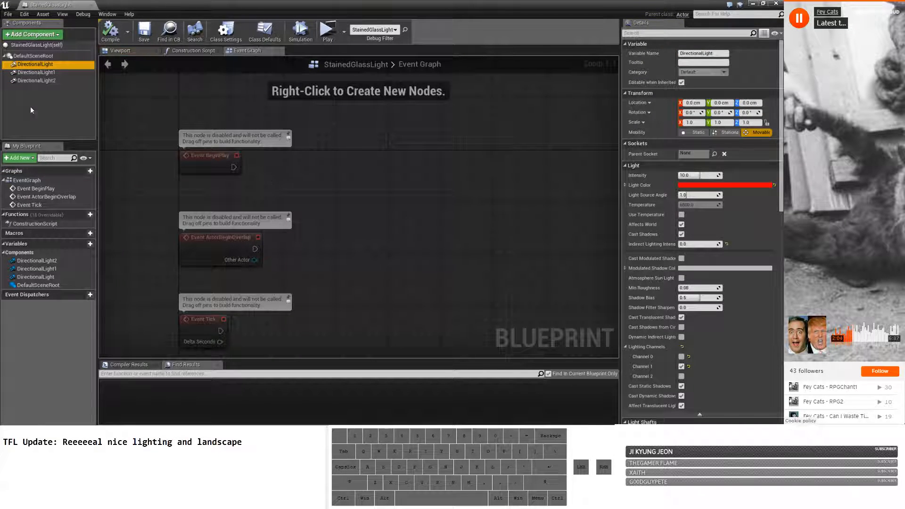
{"action": "left_click", "coordinate": [37, 81]}
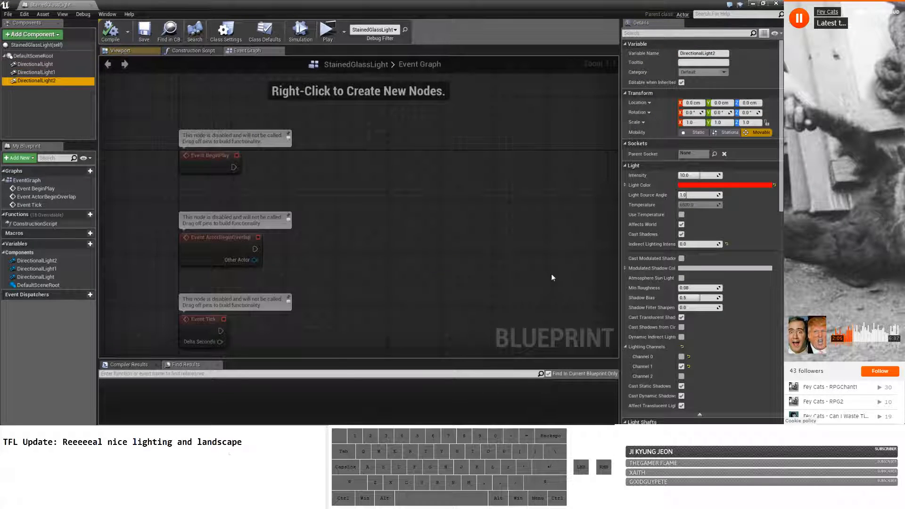
{"action": "left_click", "coordinate": [682, 367]}
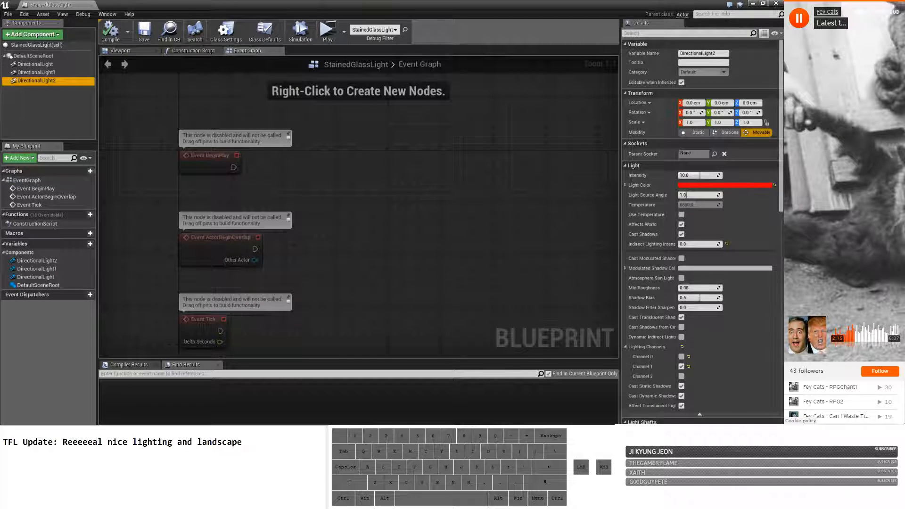
{"action": "scroll", "coordinate": [781, 241], "scroll_direction": "down", "scroll_amount": 10}
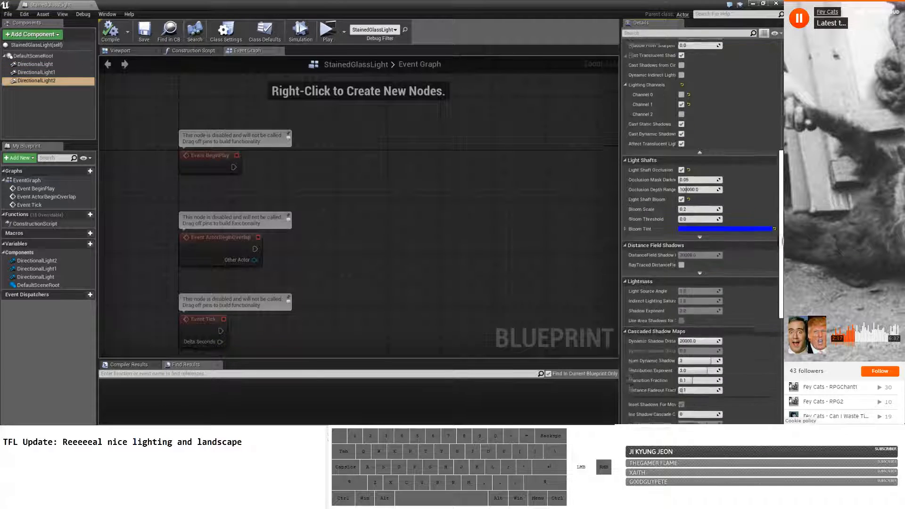
{"action": "scroll", "coordinate": [781, 240], "scroll_direction": "up", "scroll_amount": 10}
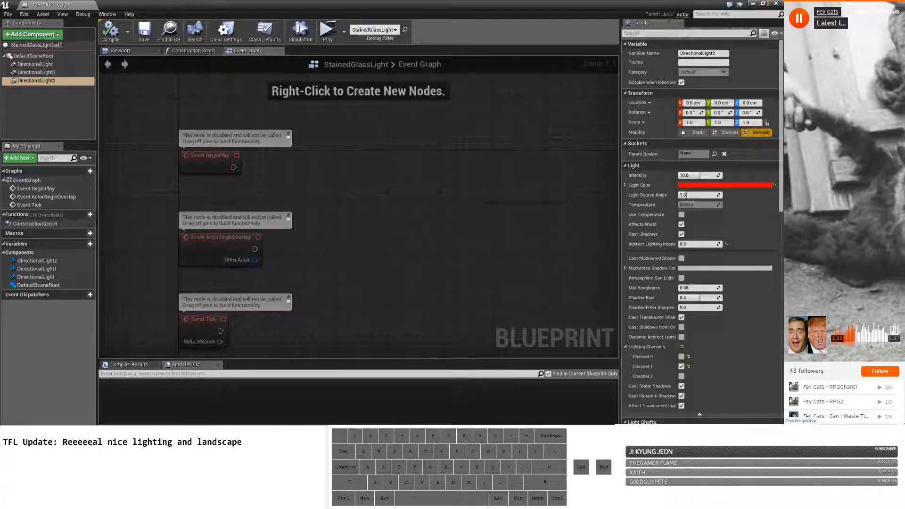
{"action": "scroll", "coordinate": [683, 225], "scroll_direction": "down", "scroll_amount": 4}
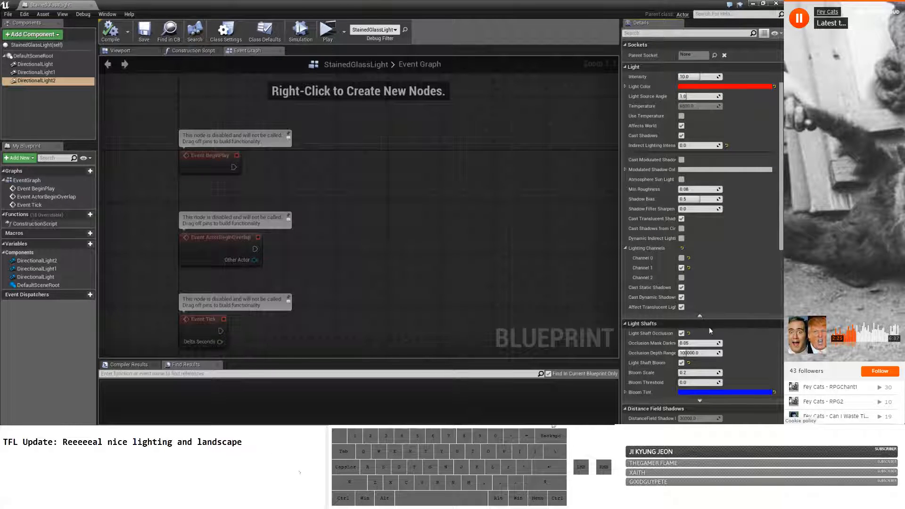
{"action": "left_click", "coordinate": [776, 3]}
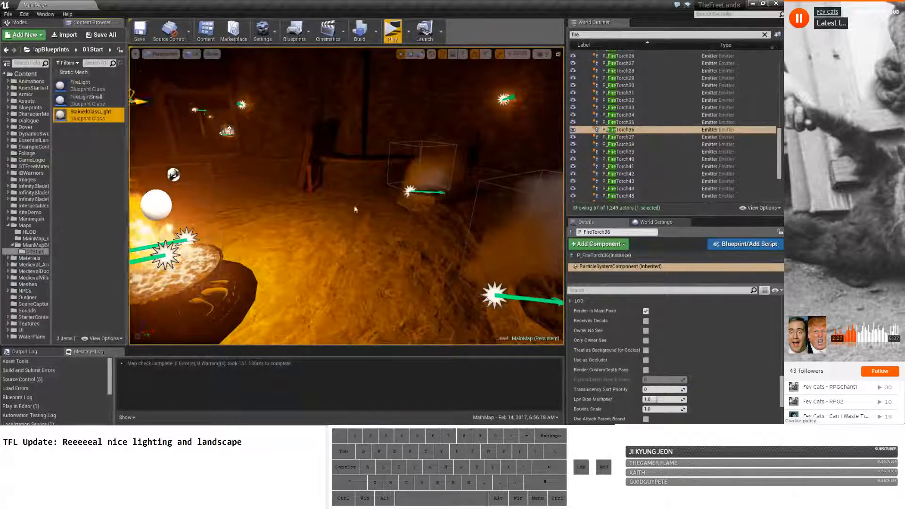
Filter the World Outliner by "staticmesh" and select HandRail_mdl through HandRail_mdl8 to check their lighting channels.
{"action": "double_click", "coordinate": [639, 35]}
{"action": "type", "text": "staticmesh"}
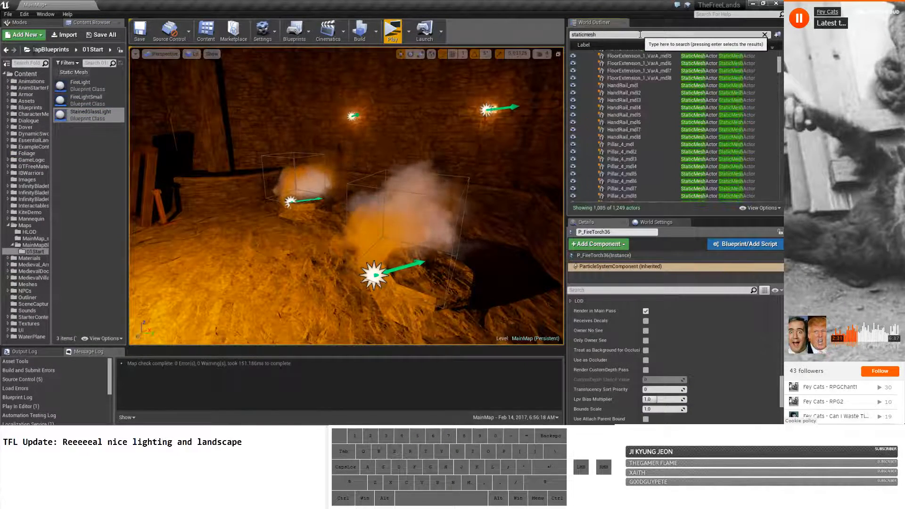
{"action": "key", "text": "d"}
{"action": "mouse_move", "coordinate": [381, 173]}
{"action": "right_mouse_down"}
{"action": "mouse_move", "coordinate": [467, 170]}
{"action": "mouse_move", "coordinate": [410, 179]}
{"action": "mouse_move", "coordinate": [438, 212]}
{"action": "mouse_move", "coordinate": [453, 207]}
{"action": "mouse_move", "coordinate": [453, 174]}
{"action": "mouse_move", "coordinate": [380, 173]}
{"action": "right_mouse_up"}
{"action": "key", "text": "w"}
{"action": "key", "text": "s"}
{"action": "key", "text": "s"}
{"action": "key", "text": "w"}
{"action": "right_click_drag", "start_coordinate": [189, 219], "coordinate": [550, 325]}
{"action": "right_click_drag", "start_coordinate": [381, 173], "coordinate": [381, 173]}
{"action": "key", "text": "d"}
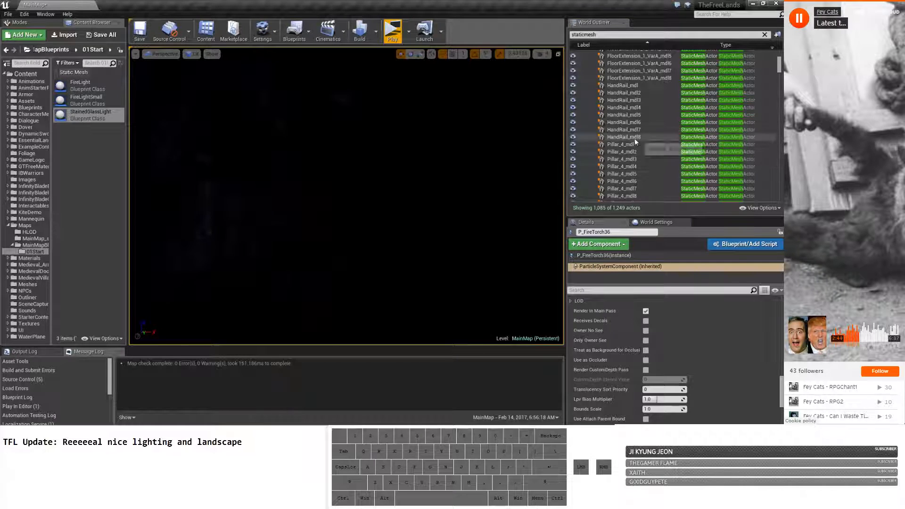
{"action": "left_click", "coordinate": [623, 137]}
{"action": "left_click", "coordinate": [643, 85], "text": "shift"}
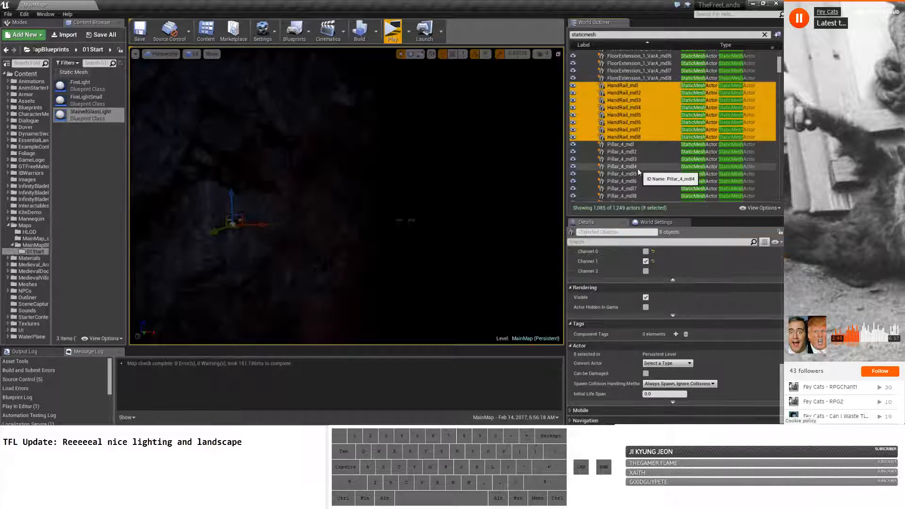
Select FloorExtension_1_VarA_mdl5 and check its lighting channels and mobility setting.
{"action": "scroll", "coordinate": [655, 149], "scroll_direction": "up", "scroll_amount": 4}
{"action": "left_click", "coordinate": [655, 149]}
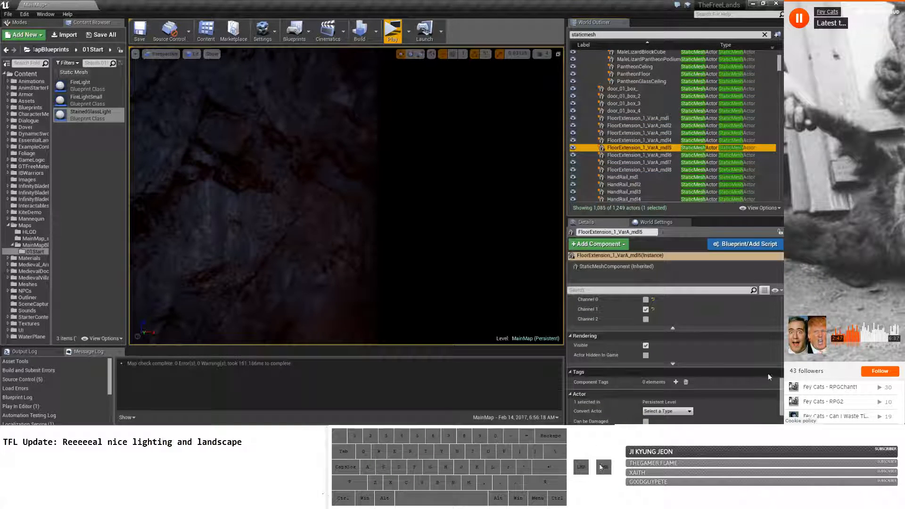
{"action": "scroll", "coordinate": [633, 374], "scroll_direction": "down", "scroll_amount": 2}
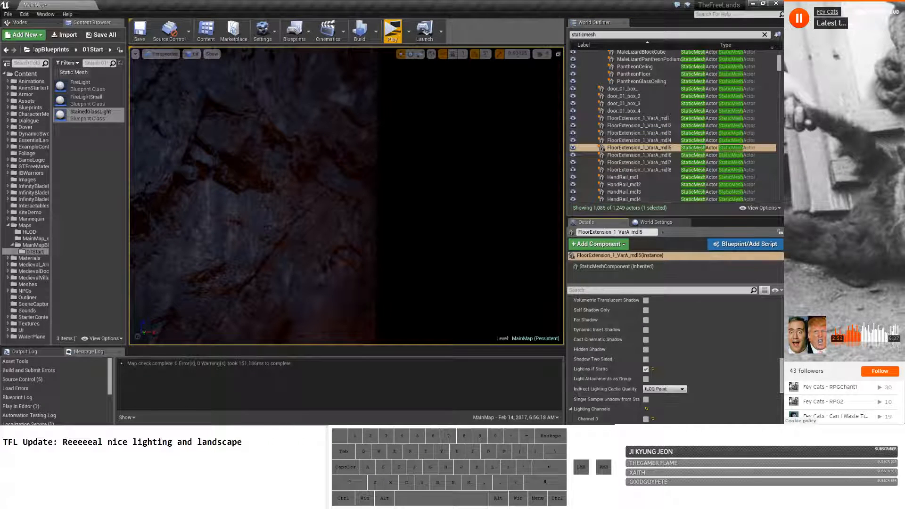
{"action": "scroll", "coordinate": [685, 349], "scroll_direction": "up", "scroll_amount": 10}
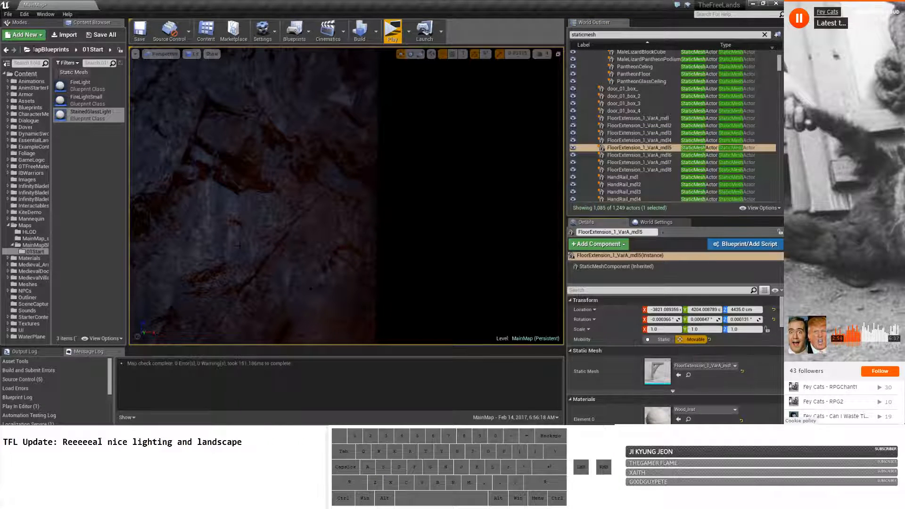
{"action": "right_click_drag", "start_coordinate": [405, 222], "coordinate": [377, 250]}
{"action": "key", "text": "w"}
{"action": "key", "text": "a"}
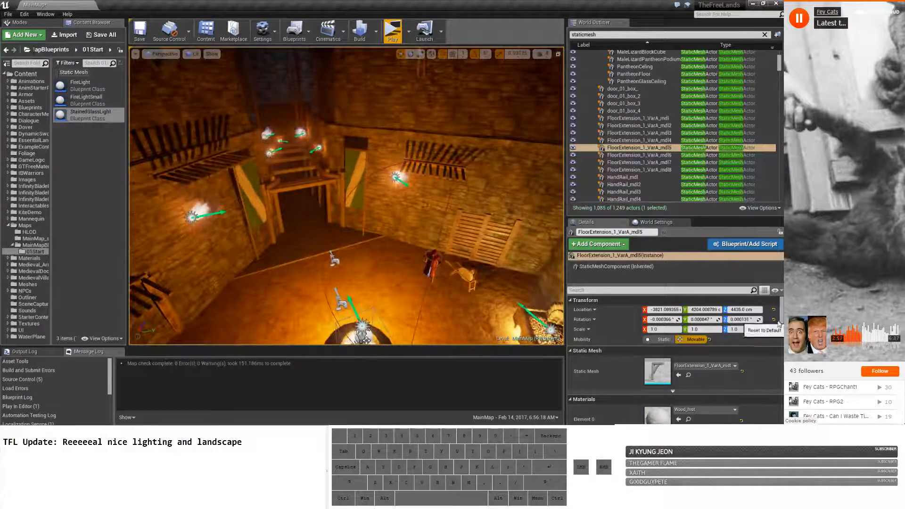
Examine the floor extension's Light as if Static, Overridden Light Map Res, Mobility and Lighting Channels settings.
{"action": "left_click_drag", "start_coordinate": [782, 314], "coordinate": [781, 373]}
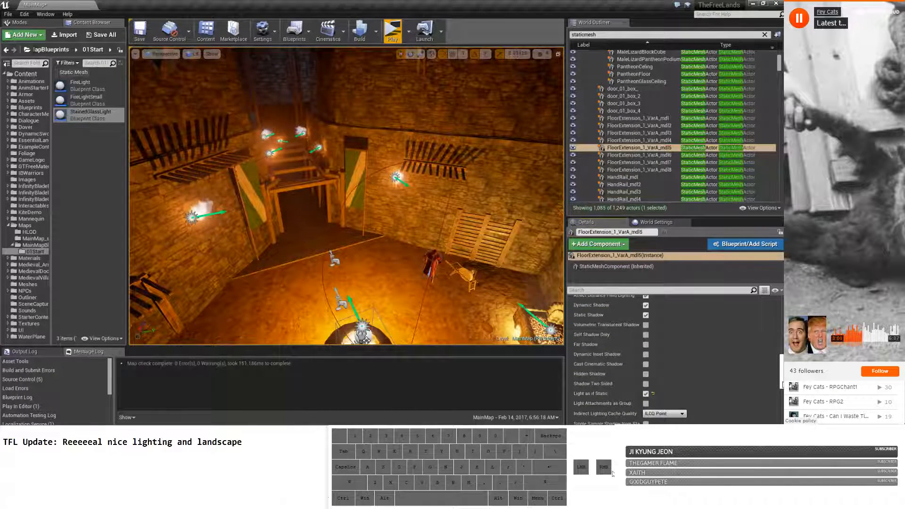
{"action": "scroll", "coordinate": [694, 409], "scroll_direction": "down", "scroll_amount": 3}
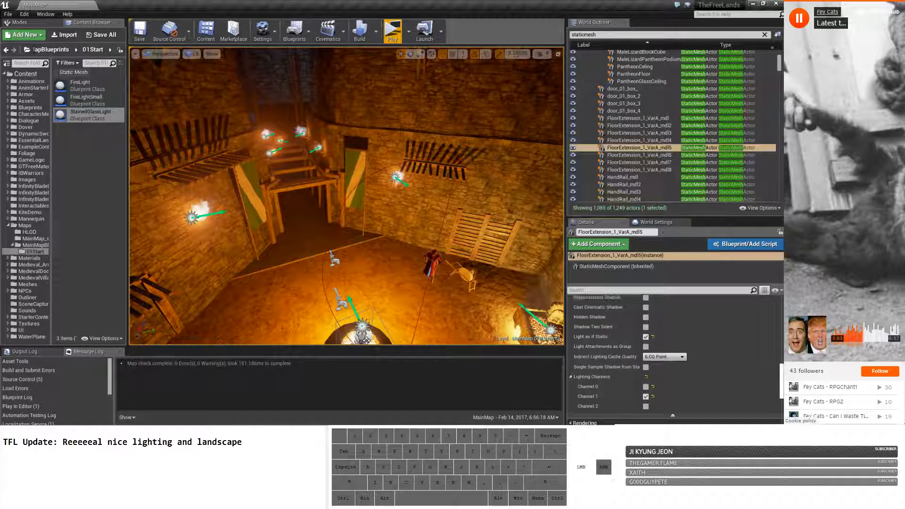
{"action": "scroll", "coordinate": [674, 358], "scroll_direction": "up", "scroll_amount": 3}
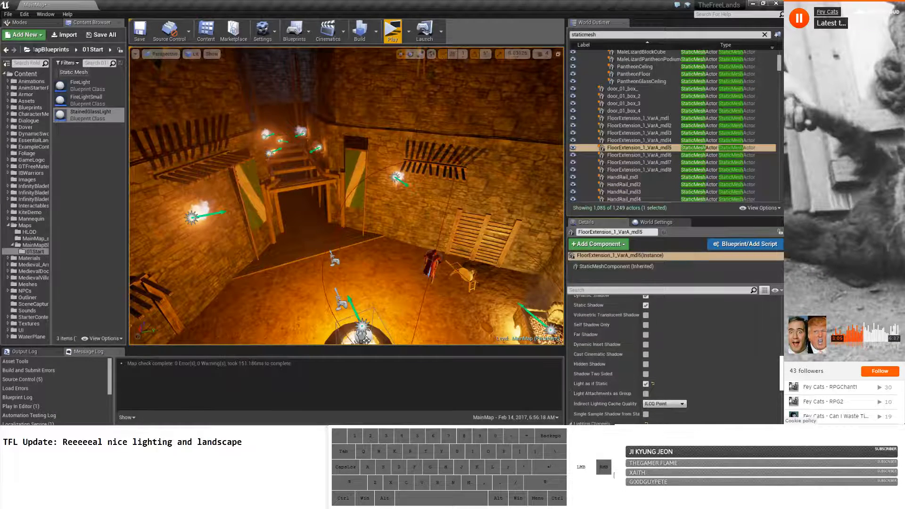
{"action": "scroll", "coordinate": [674, 358], "scroll_direction": "up", "scroll_amount": 2}
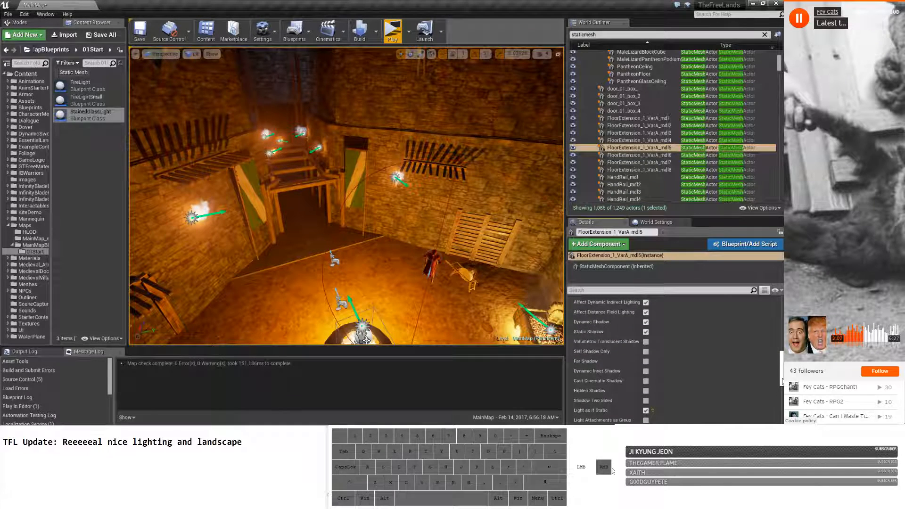
{"action": "scroll", "coordinate": [782, 381], "scroll_direction": "up", "scroll_amount": 5}
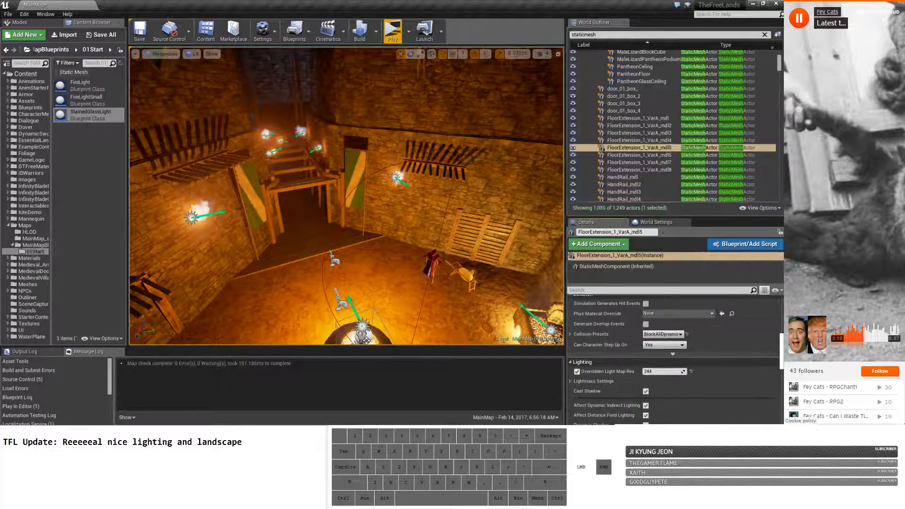
{"action": "scroll", "coordinate": [674, 358], "scroll_direction": "up", "scroll_amount": 7}
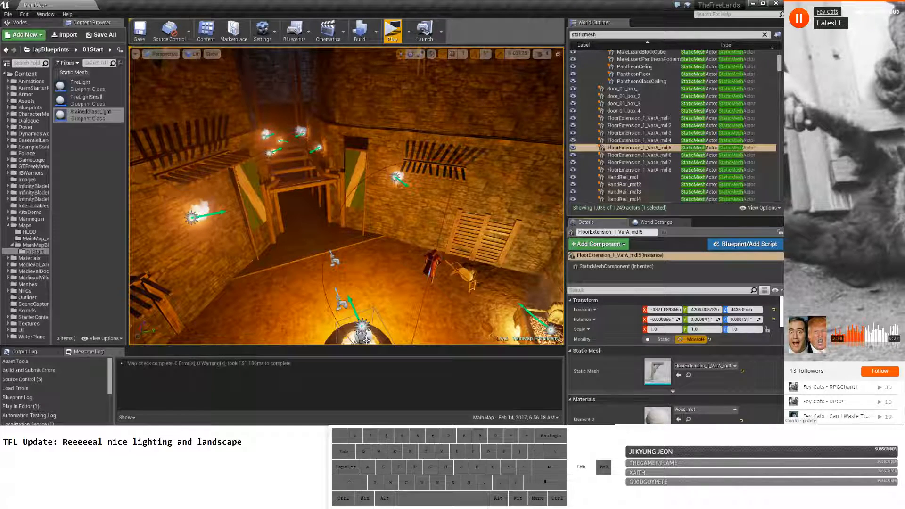
{"action": "scroll", "coordinate": [674, 359], "scroll_direction": "down", "scroll_amount": 10}
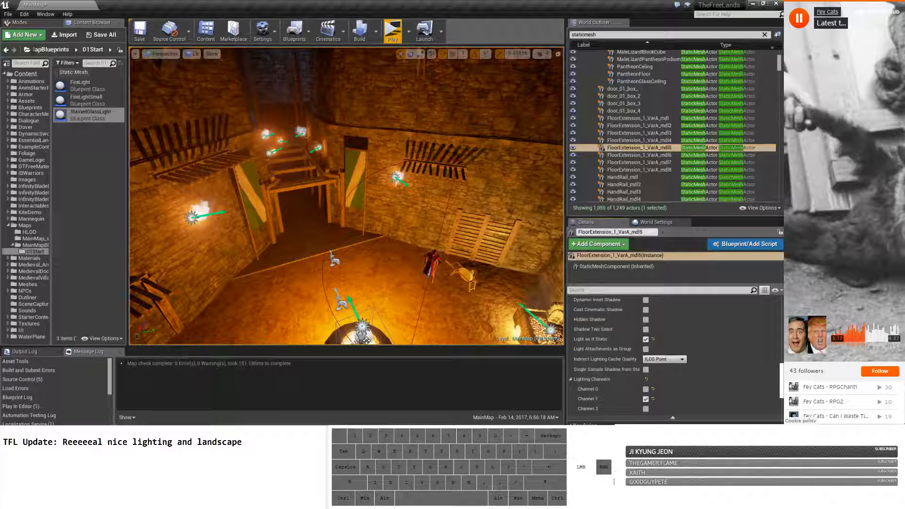
{"action": "left_click_drag", "start_coordinate": [781, 383], "coordinate": [782, 399]}
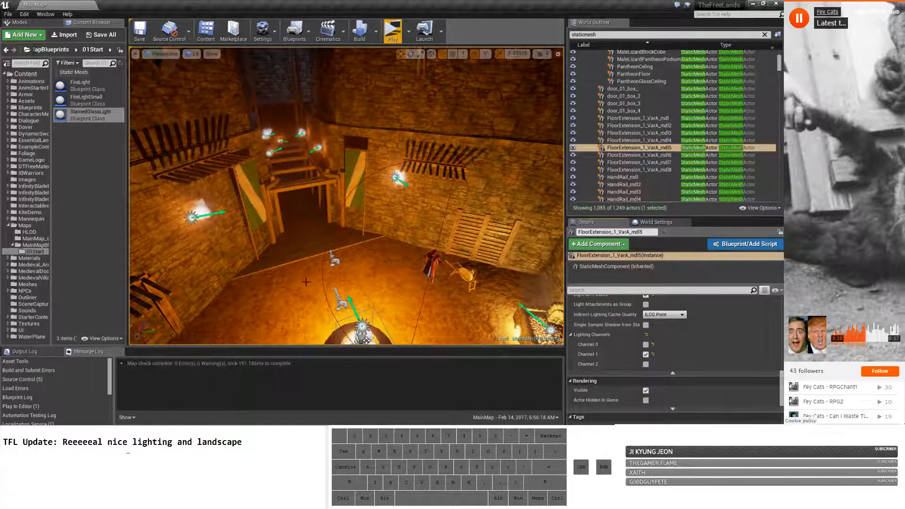
Examine how the wall torches, the central fire and the steam emitters light the hall from several viewpoints.
{"action": "right_click_drag", "start_coordinate": [346, 203], "coordinate": [549, 210]}
{"action": "key", "text": "w"}
{"action": "key", "text": "a"}
{"action": "key", "text": "w"}
{"action": "key", "text": "w"}
{"action": "key", "text": "d"}
{"action": "right_click_drag", "start_coordinate": [472, 202], "coordinate": [509, 71]}
{"action": "key", "text": "w"}
{"action": "key", "text": "d"}
{"action": "key", "text": "d"}
{"action": "key", "text": "w"}
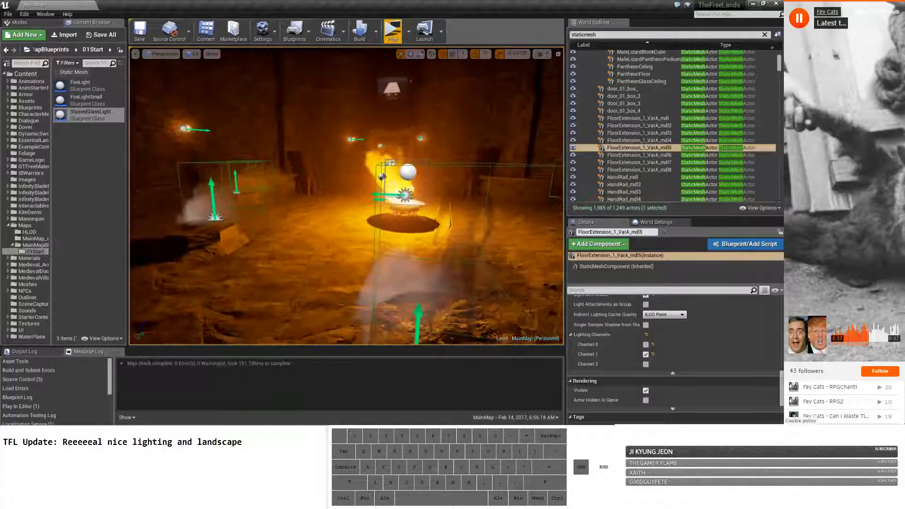
{"action": "right_click_drag", "start_coordinate": [424, 189], "coordinate": [424, 222]}
{"action": "key", "text": "w"}
{"action": "key", "text": "d"}
{"action": "key", "text": "w"}
{"action": "key", "text": "a"}
{"action": "key", "text": "a"}
{"action": "key", "text": "a"}
{"action": "key", "text": "w"}
{"action": "key", "text": "s"}
Filter the World Outliner by "emitter" and select the FemaleRaces emitters from FemaleAvianSteam through P_Ambient_Dust2.
{"action": "left_click", "coordinate": [655, 37]}
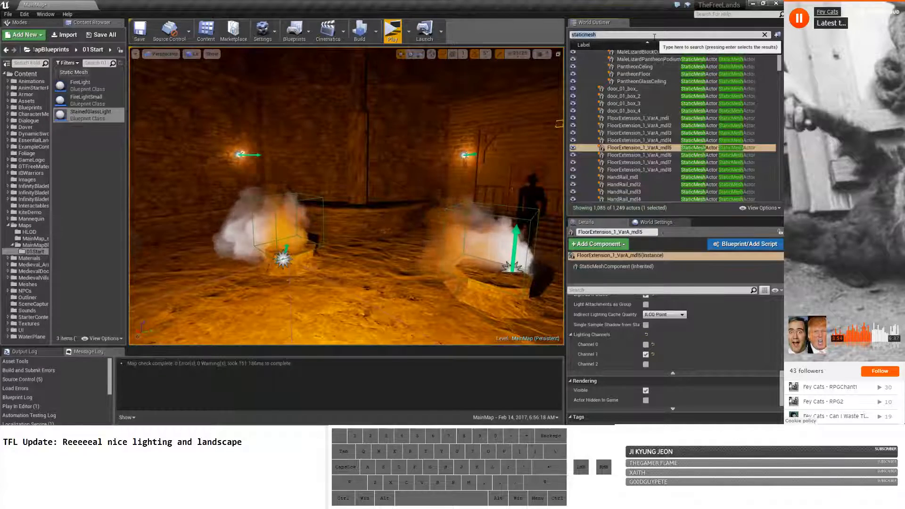
{"action": "type", "text": "s"}
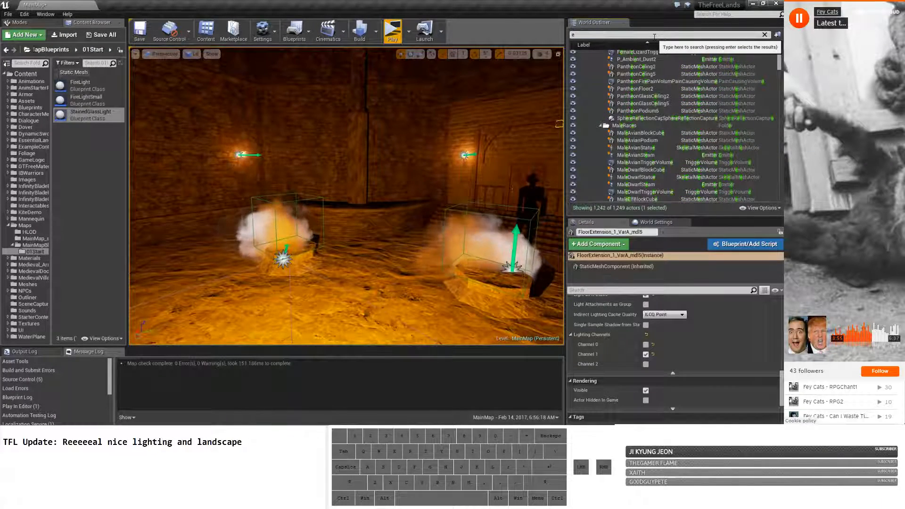
{"action": "type", "text": "mitter"}
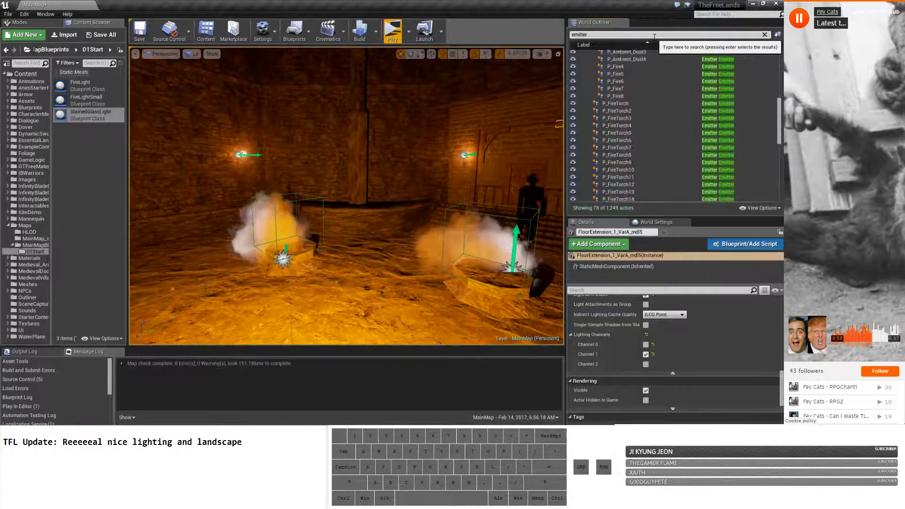
{"action": "scroll", "coordinate": [636, 127], "scroll_direction": "up", "scroll_amount": 8}
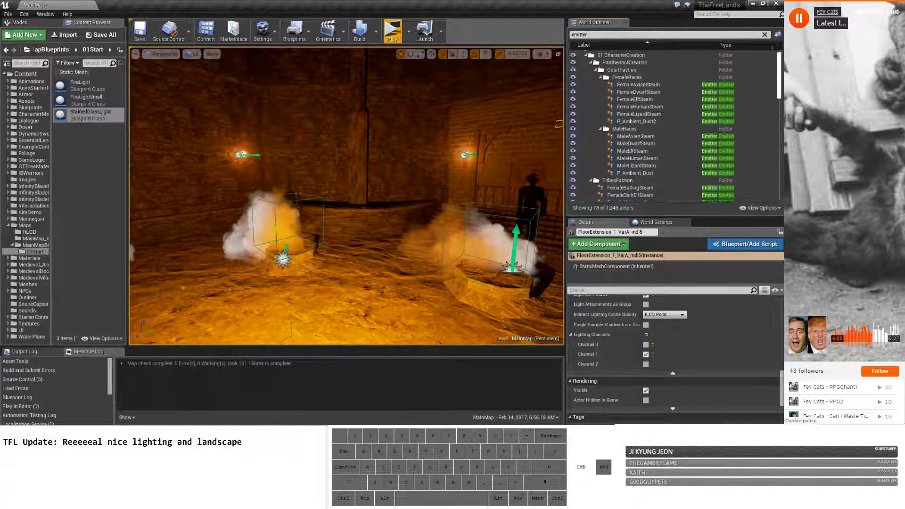
{"action": "scroll", "coordinate": [636, 127], "scroll_direction": "up", "scroll_amount": 1}
{"action": "left_click", "coordinate": [639, 90]}
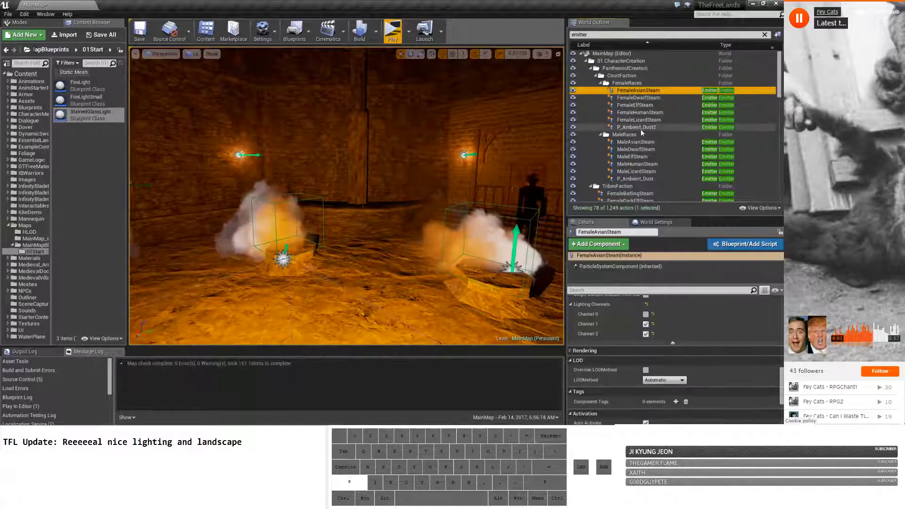
{"action": "left_click", "coordinate": [651, 127], "text": "shift"}
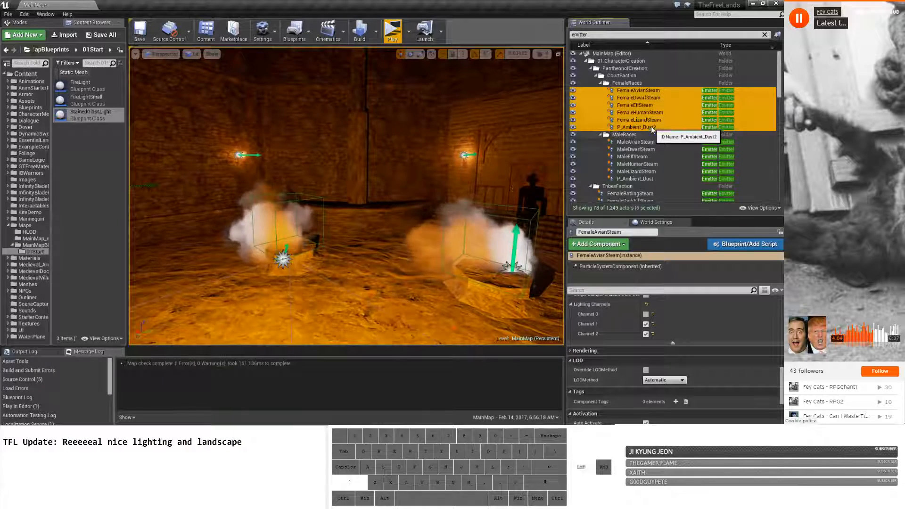
Add the MaleRaces emitters, from MaleAvianSteam through P_Ambient_Dust, to the selection.
{"action": "left_click", "coordinate": [652, 143], "text": "ctrl"}
{"action": "left_click", "coordinate": [653, 150], "text": "ctrl"}
{"action": "left_click", "coordinate": [653, 157], "text": "ctrl"}
{"action": "left_click", "coordinate": [653, 164], "text": "ctrl"}
{"action": "left_click", "coordinate": [654, 172], "text": "ctrl"}
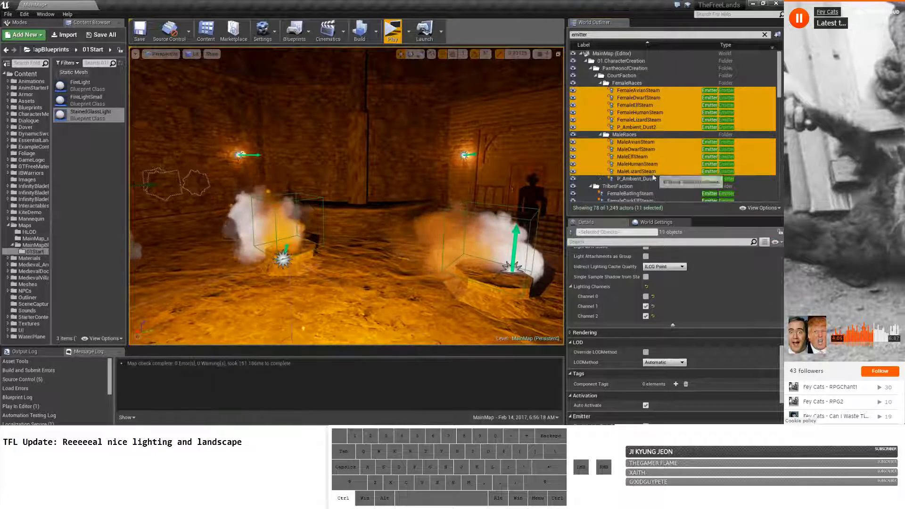
{"action": "left_click", "coordinate": [654, 179], "text": "ctrl"}
Add the TribesFaction steam emitters, from FemaleBatlingSteam through MaleSeaElfSteam, to the selection.
{"action": "left_click_drag", "start_coordinate": [778, 97], "coordinate": [779, 123]}
{"action": "key", "text": "alt+Tab"}
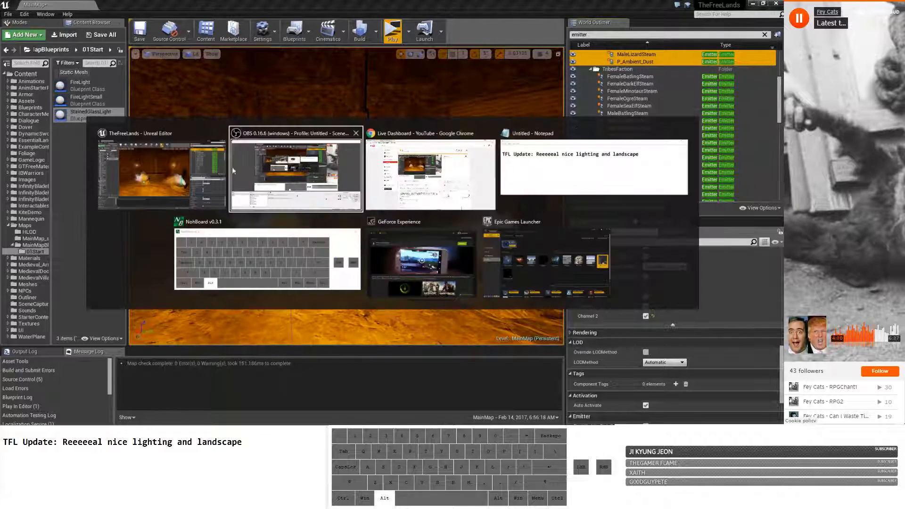
{"action": "left_click", "coordinate": [202, 149]}
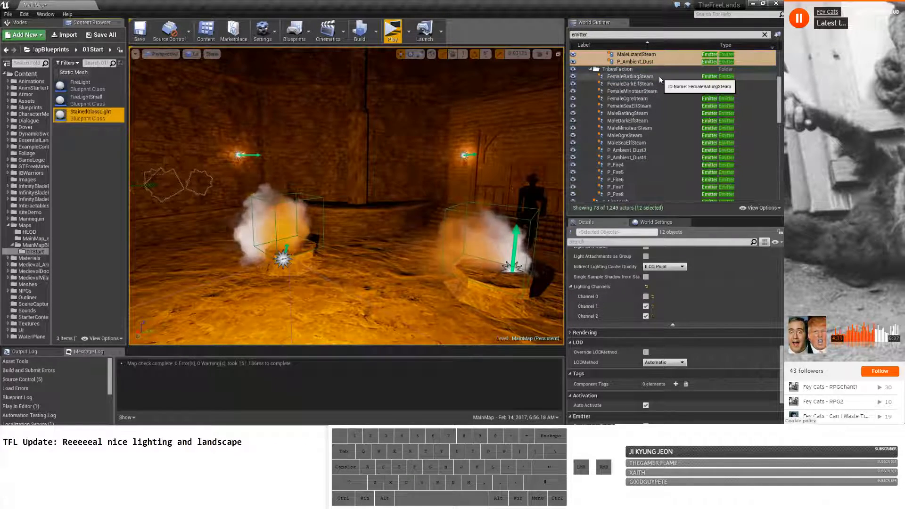
{"action": "left_click", "coordinate": [657, 76], "text": "ctrl"}
{"action": "left_click", "coordinate": [654, 84], "text": "ctrl"}
{"action": "left_click", "coordinate": [652, 91], "text": "ctrl"}
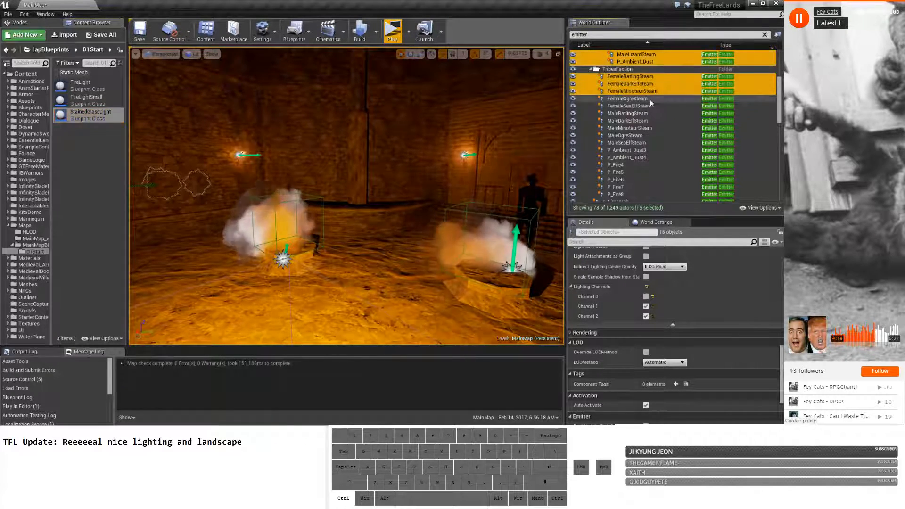
{"action": "left_click", "coordinate": [650, 98], "text": "ctrl"}
{"action": "left_click", "coordinate": [648, 106], "text": "ctrl"}
{"action": "left_click", "coordinate": [648, 113], "text": "ctrl"}
{"action": "left_click", "coordinate": [646, 120], "text": "ctrl"}
{"action": "left_click", "coordinate": [646, 128], "text": "ctrl"}
{"action": "left_click", "coordinate": [645, 135], "text": "ctrl"}
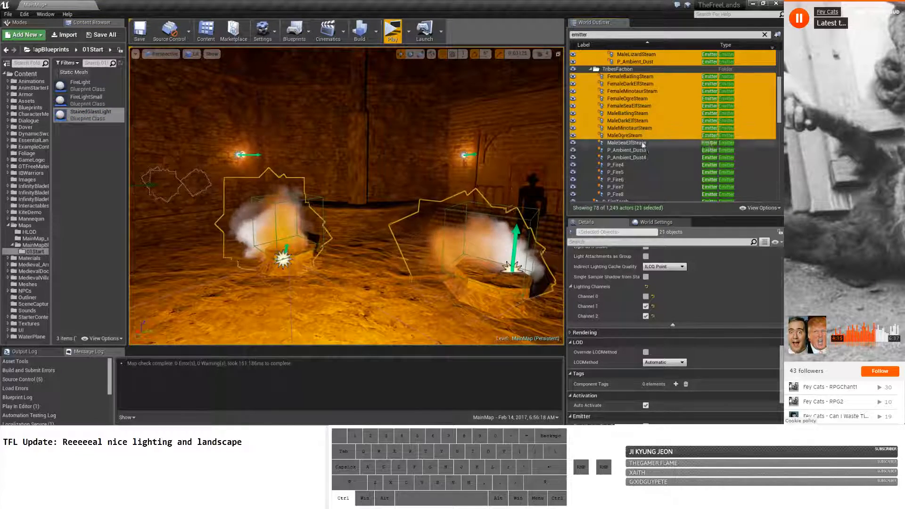
{"action": "left_click", "coordinate": [643, 142], "text": "ctrl"}
Add P_Ambient_Dust3, P_Ambient_Dust4 and P_Ambient_Dust5 to the selection and enable lighting Channel 0 for all selected emitters.
{"action": "left_click", "coordinate": [640, 149], "text": "ctrl"}
{"action": "left_click", "coordinate": [637, 157], "text": "ctrl"}
{"action": "left_click", "coordinate": [635, 164], "text": "ctrl"}
{"action": "left_click", "coordinate": [632, 172], "text": "ctrl"}
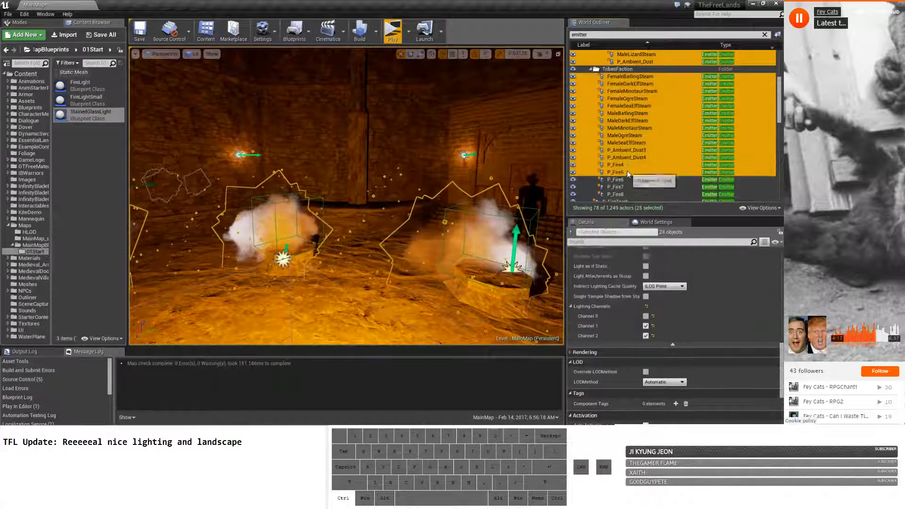
{"action": "left_click", "coordinate": [630, 165], "text": "ctrl"}
{"action": "left_click", "coordinate": [628, 172], "text": "ctrl"}
{"action": "left_click_drag", "start_coordinate": [780, 100], "coordinate": [779, 182]}
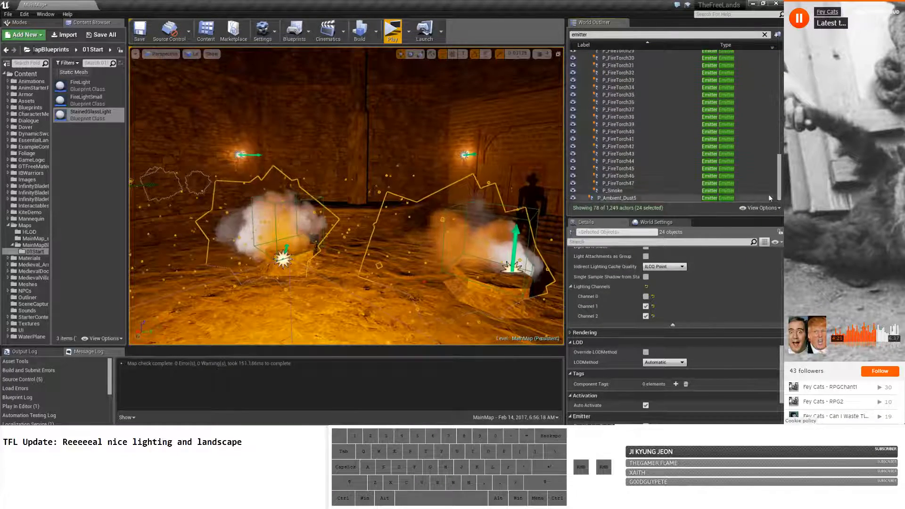
{"action": "left_click", "coordinate": [637, 199], "text": "ctrl"}
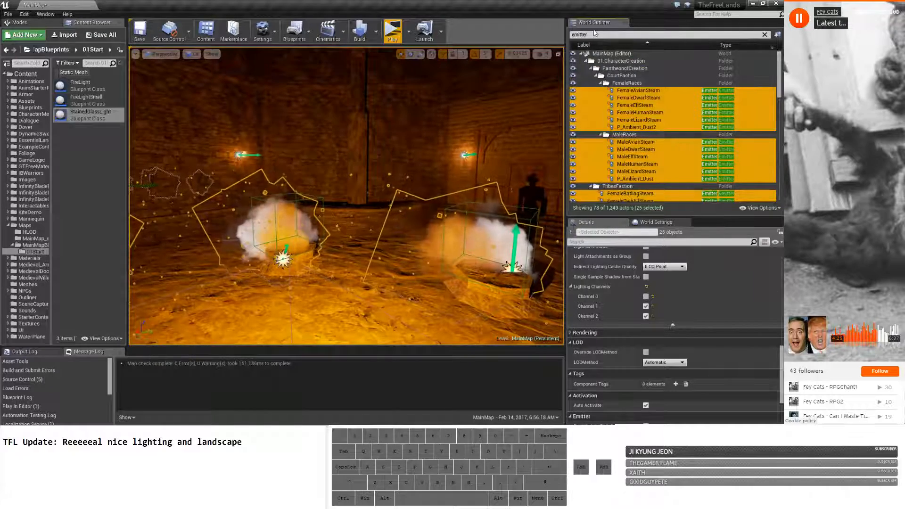
{"action": "left_click", "coordinate": [668, 318]}
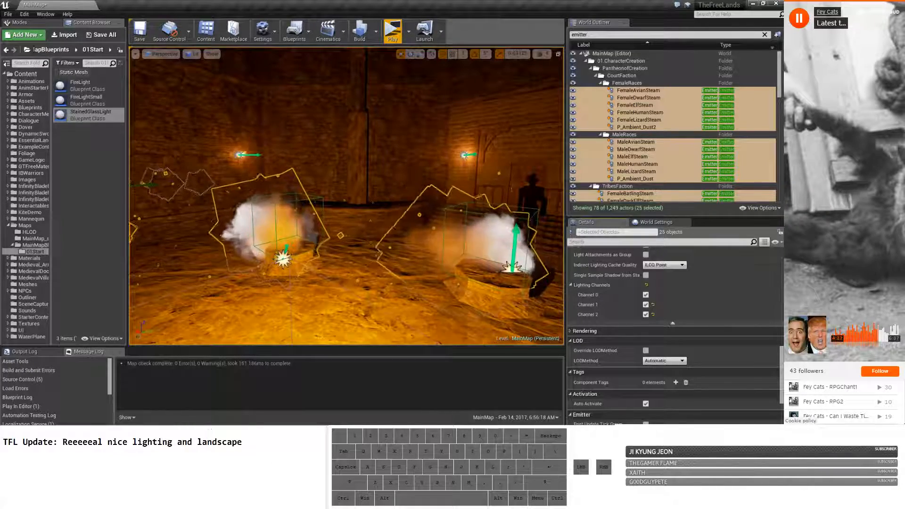
Examine how the selected steam and dust emitters are lit around the central fire from several viewpoints in the hall.
{"action": "right_click_drag", "start_coordinate": [347, 195], "coordinate": [495, 196]}
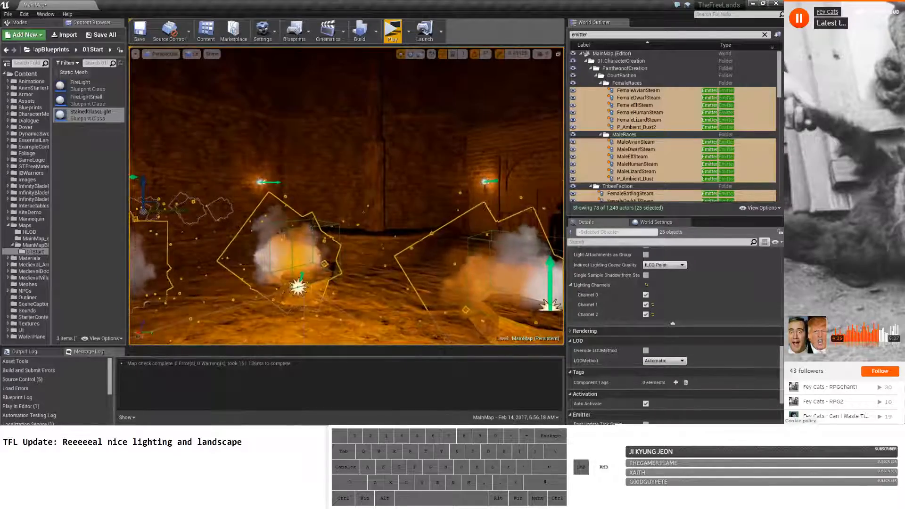
{"action": "right_click_drag", "start_coordinate": [347, 196], "coordinate": [408, 248]}
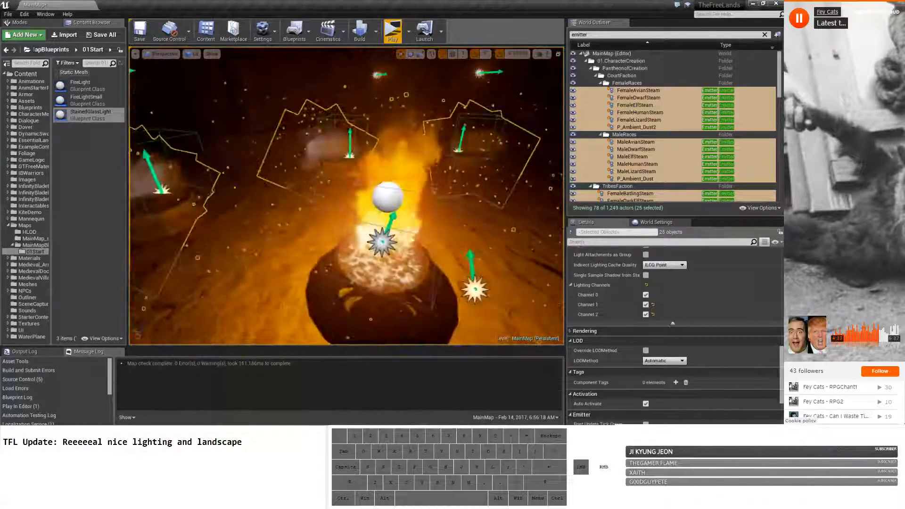
{"action": "key", "text": "a"}
{"action": "right_click_drag", "start_coordinate": [347, 195], "coordinate": [472, 165]}
{"action": "key", "text": "w"}
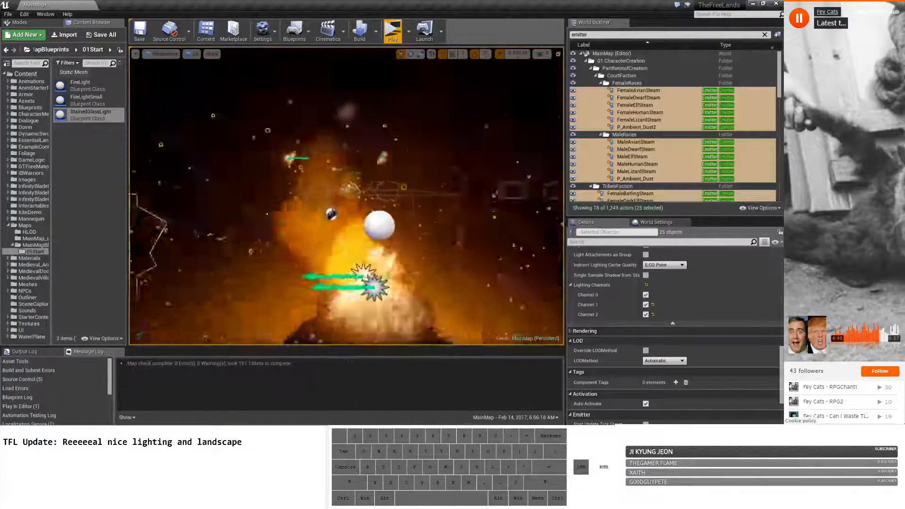
{"action": "right_click_drag", "start_coordinate": [347, 195], "coordinate": [222, 170]}
{"action": "key", "text": "w"}
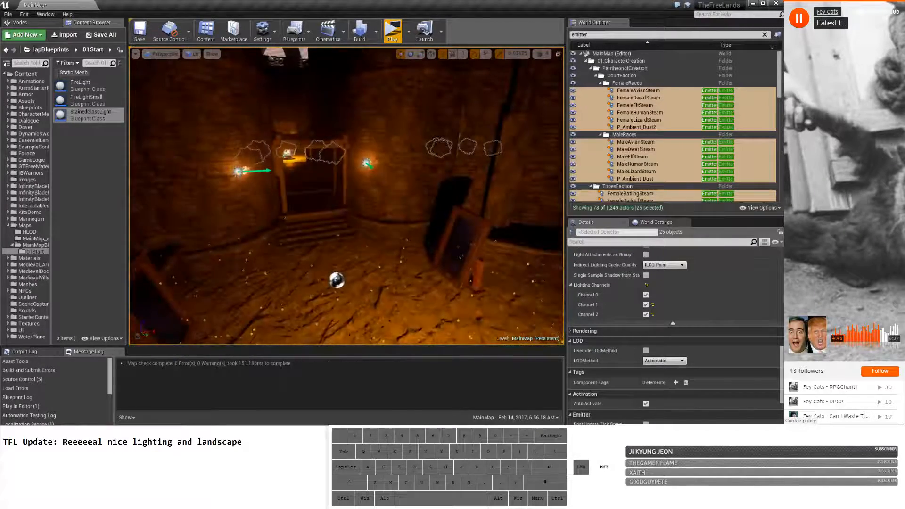
{"action": "right_click_drag", "start_coordinate": [346, 195], "coordinate": [477, 240]}
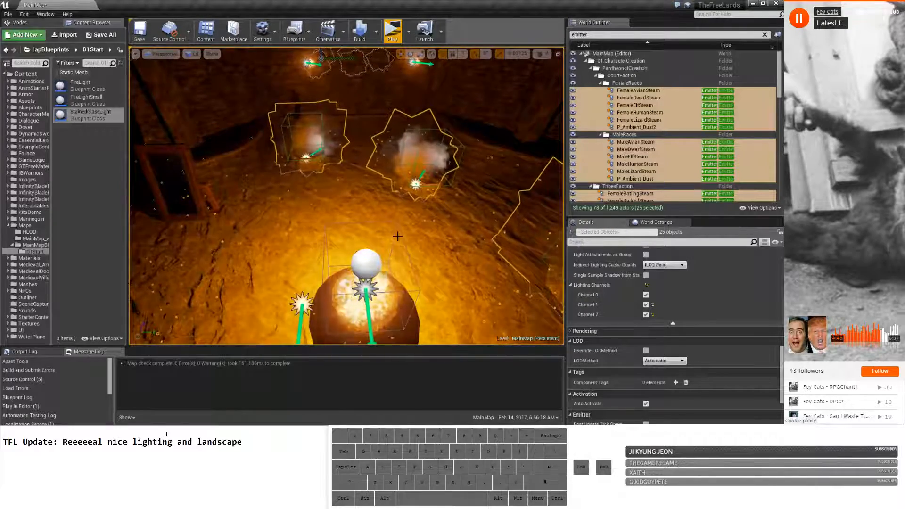
{"action": "left_click_drag", "start_coordinate": [397, 237], "coordinate": [359, 235]}
{"action": "right_click_drag", "start_coordinate": [347, 207], "coordinate": [302, 189]}
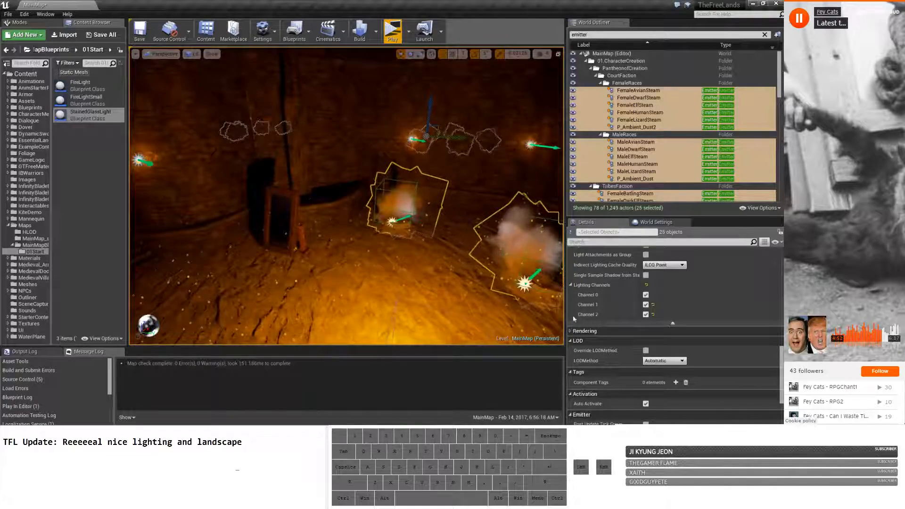
{"action": "right_click_drag", "start_coordinate": [321, 226], "coordinate": [321, 273]}
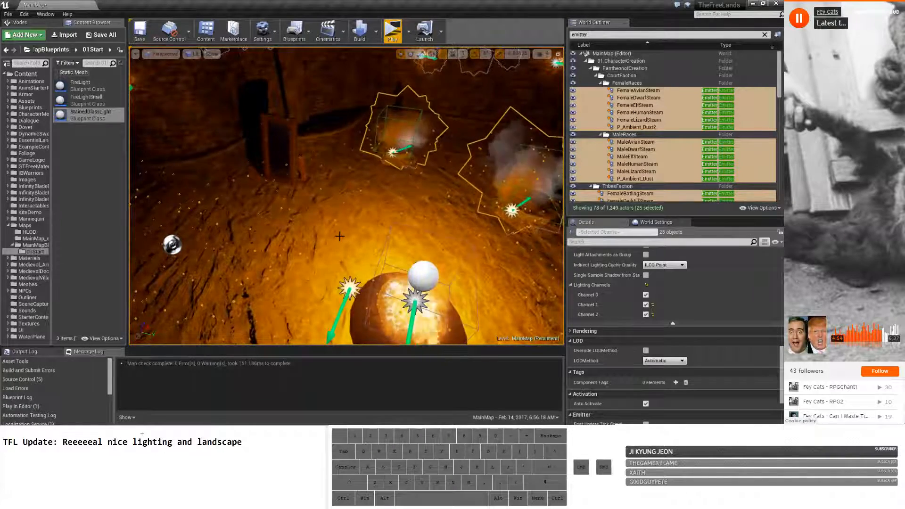
{"action": "right_click_drag", "start_coordinate": [320, 225], "coordinate": [331, 245]}
{"action": "key", "text": "w"}
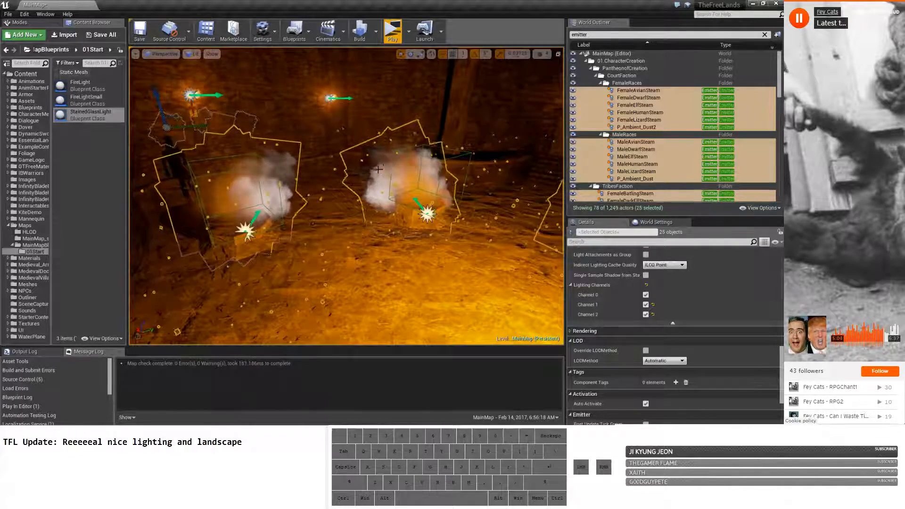
{"action": "right_click_drag", "start_coordinate": [379, 169], "coordinate": [464, 146]}
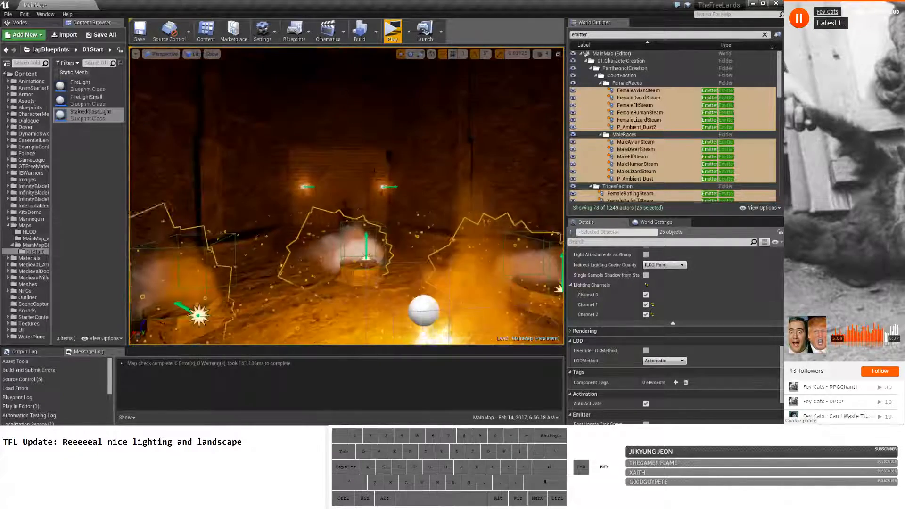
Start the standalone game preview and load the existing player.
{"action": "left_click", "coordinate": [391, 32]}
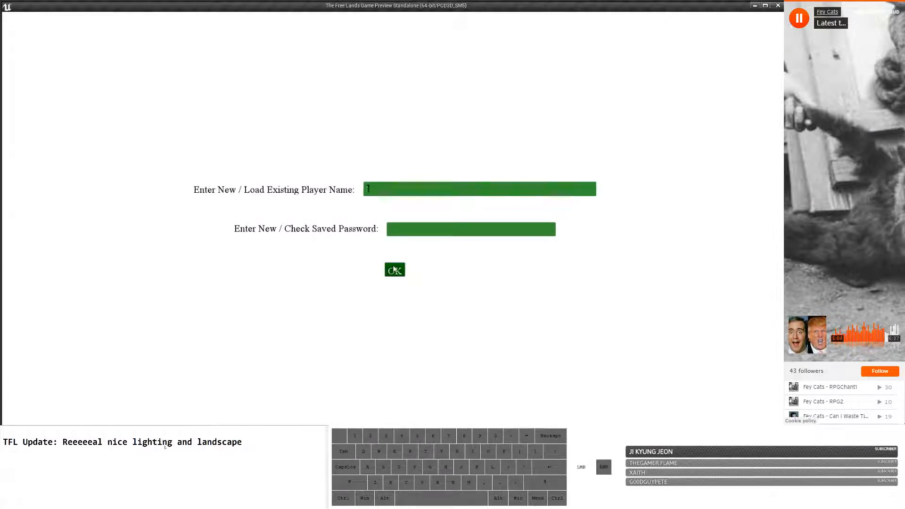
{"action": "left_click", "coordinate": [394, 270]}
Walk the character past the steaming pedestals and the stained glass light on the floor to examine their in-game lighting.
{"action": "key", "text": "w"}
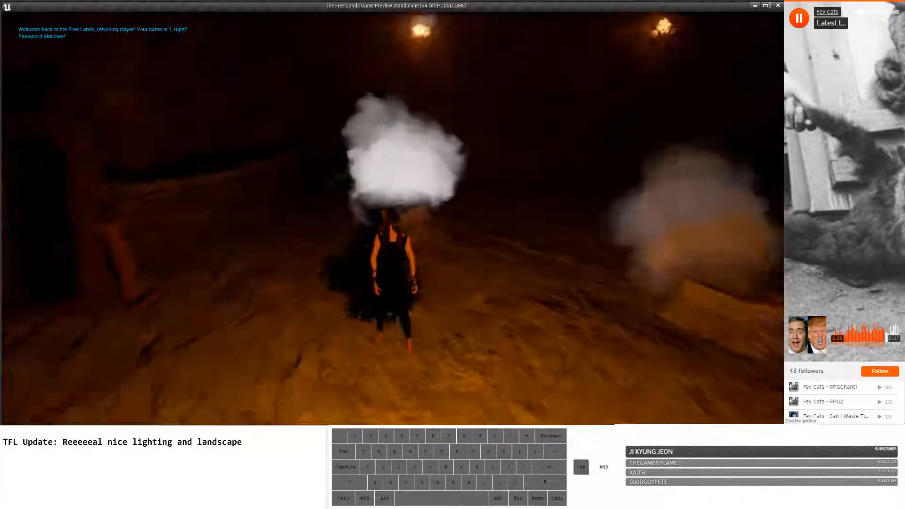
{"action": "key", "text": "d"}
{"action": "key", "text": "w"}
{"action": "key", "text": "d"}
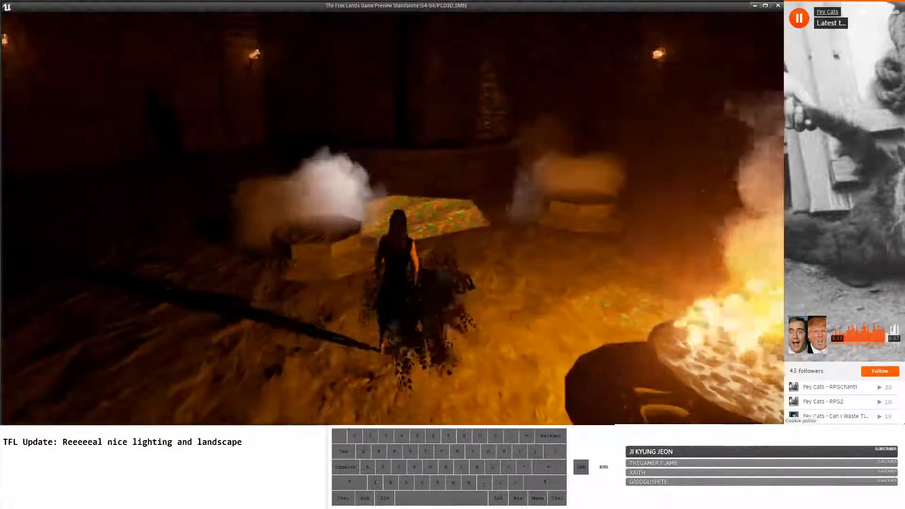
{"action": "key", "text": "w"}
{"action": "key", "text": "d"}
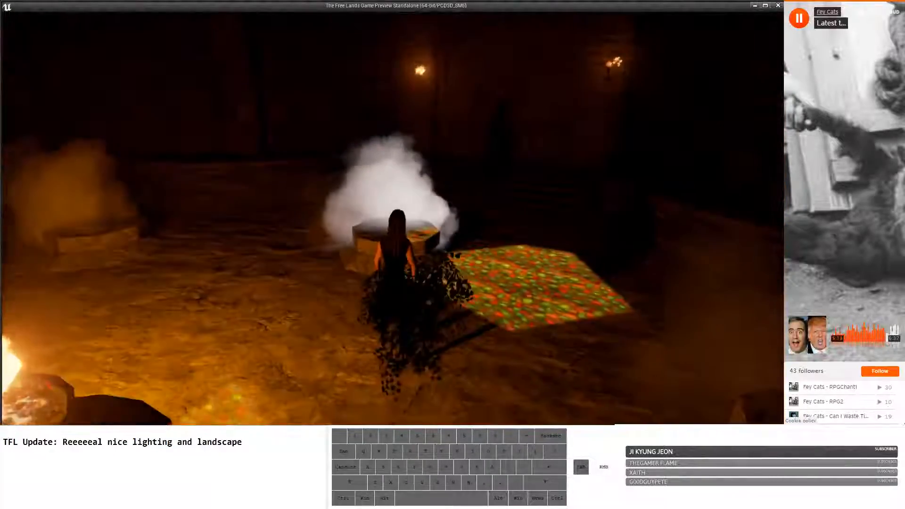
{"action": "right_click_drag", "start_coordinate": [475, 162], "coordinate": [707, 151]}
{"action": "key", "text": "w"}
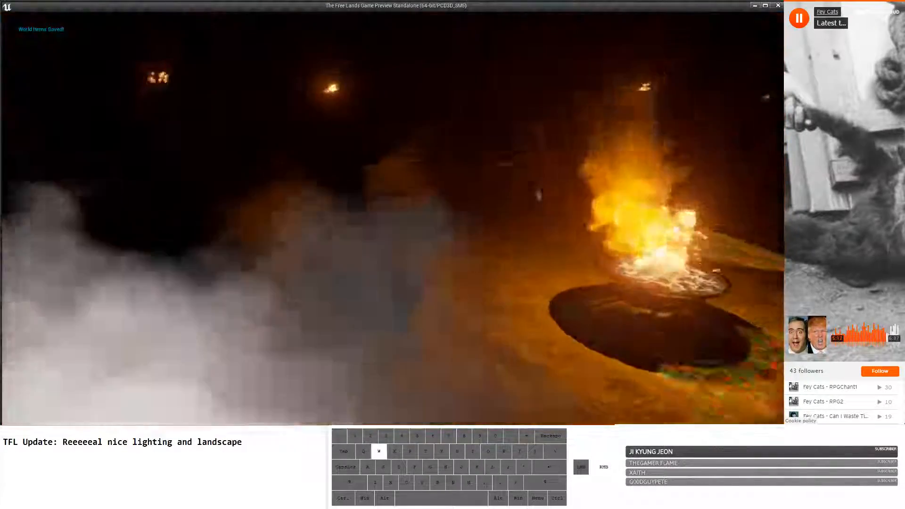
Circle the central fire with the character to examine the firelight, shadows, steam and stained glass patches across the hall.
{"action": "key", "text": "w"}
{"action": "key", "text": "a"}
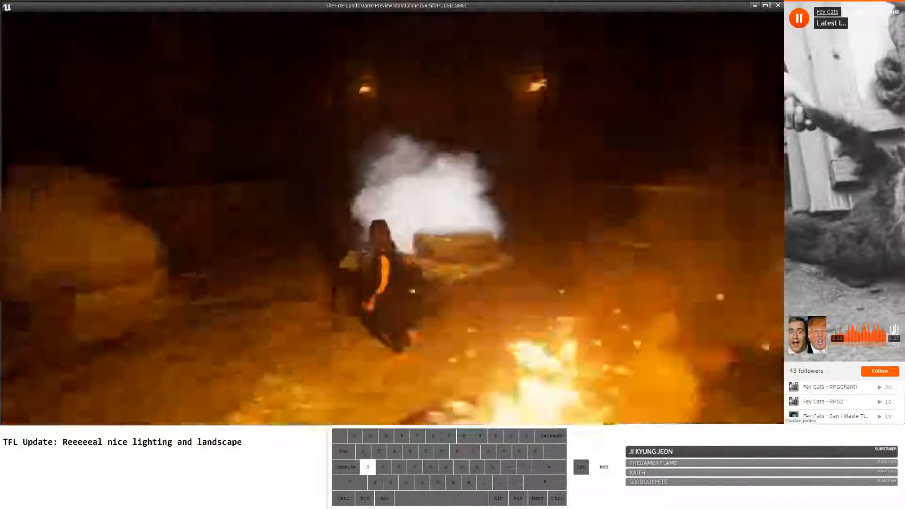
{"action": "key", "text": "w"}
{"action": "key", "text": "a"}
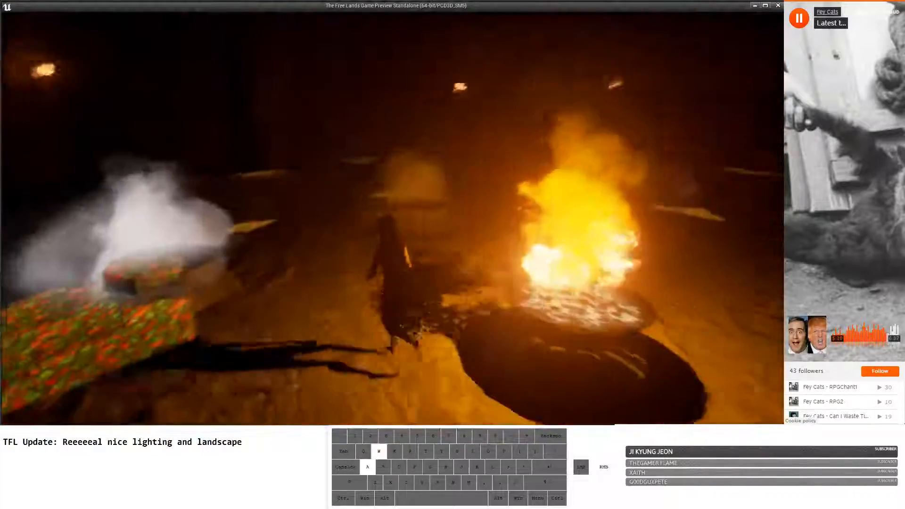
{"action": "key", "text": "w"}
{"action": "key", "text": "a"}
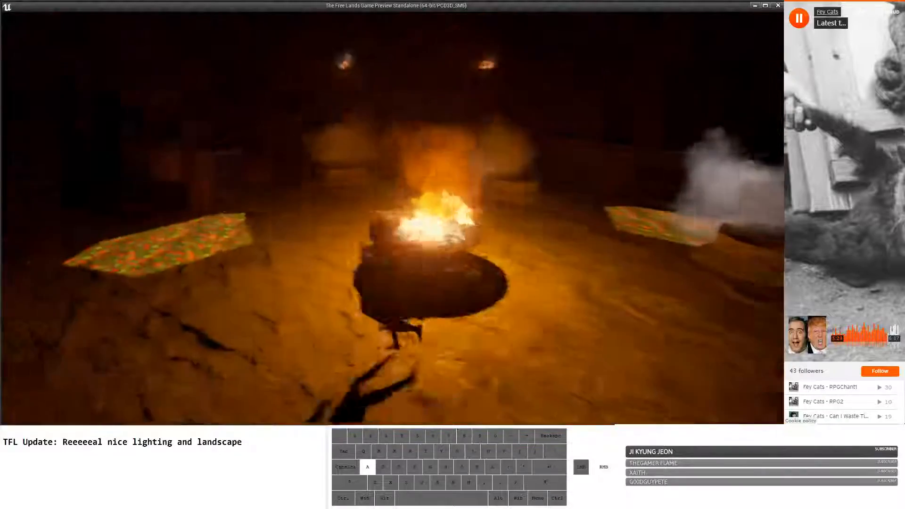
{"action": "key", "text": "w"}
{"action": "key", "text": "a"}
{"action": "key", "text": "w"}
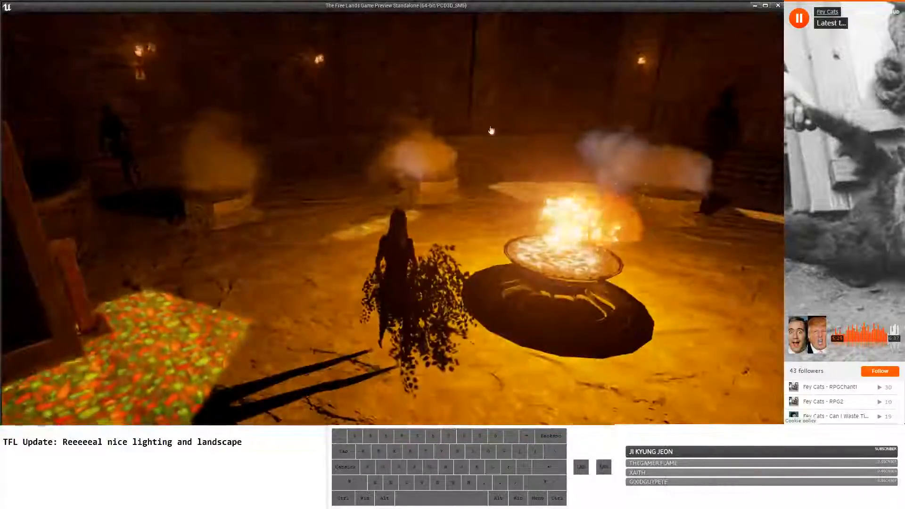
{"action": "right_click_drag", "start_coordinate": [139, 244], "coordinate": [282, 250]}
{"action": "key", "text": "w"}
{"action": "key", "text": "a"}
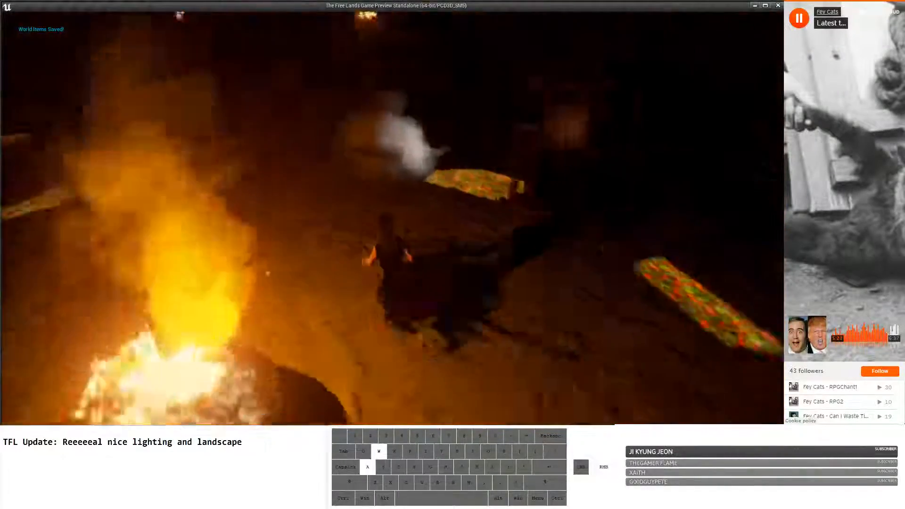
{"action": "key", "text": "d"}
{"action": "key", "text": "a"}
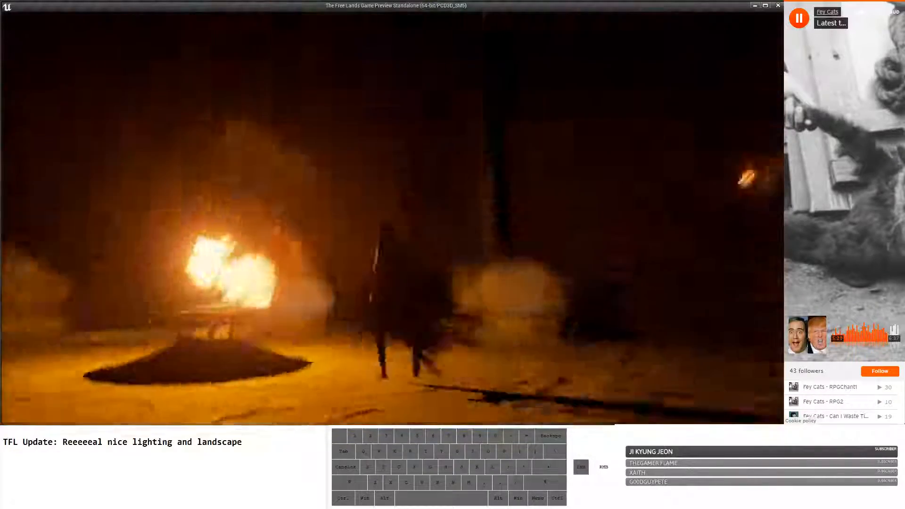
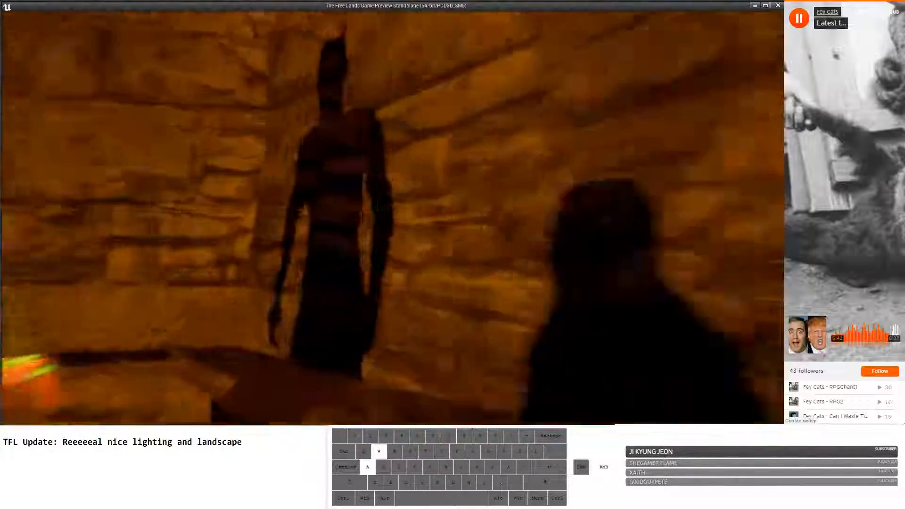
Move and jump the character near the stone walls to examine its firelight shadow beside the stained glass patches.
{"action": "key", "text": "space"}
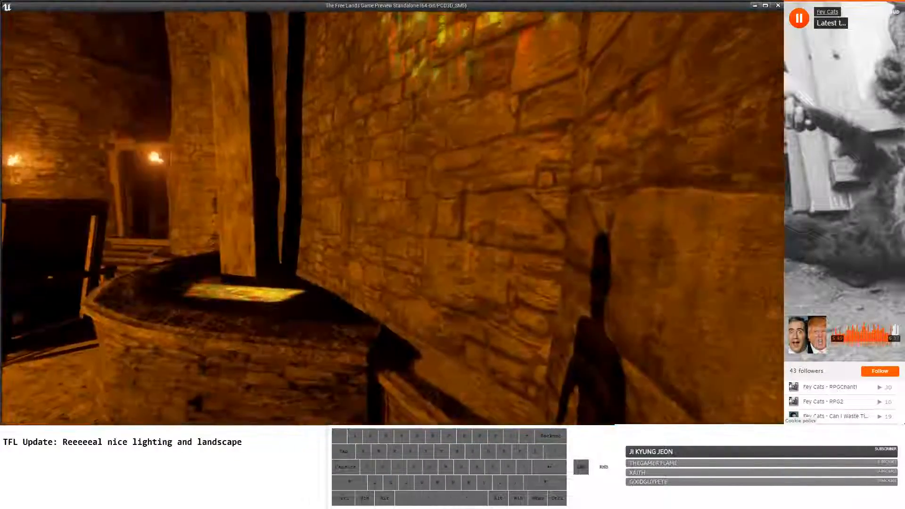
{"action": "key", "text": "space"}
{"action": "key", "text": "w"}
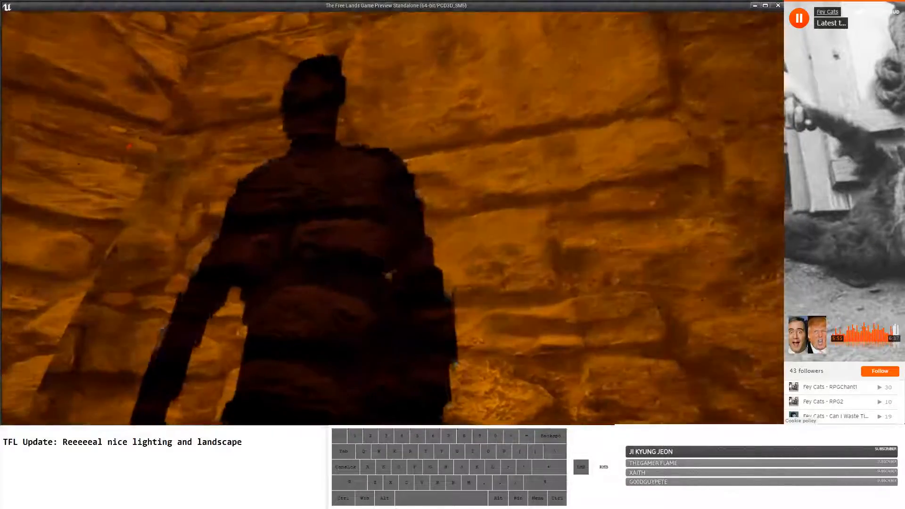
{"action": "key", "text": "w"}
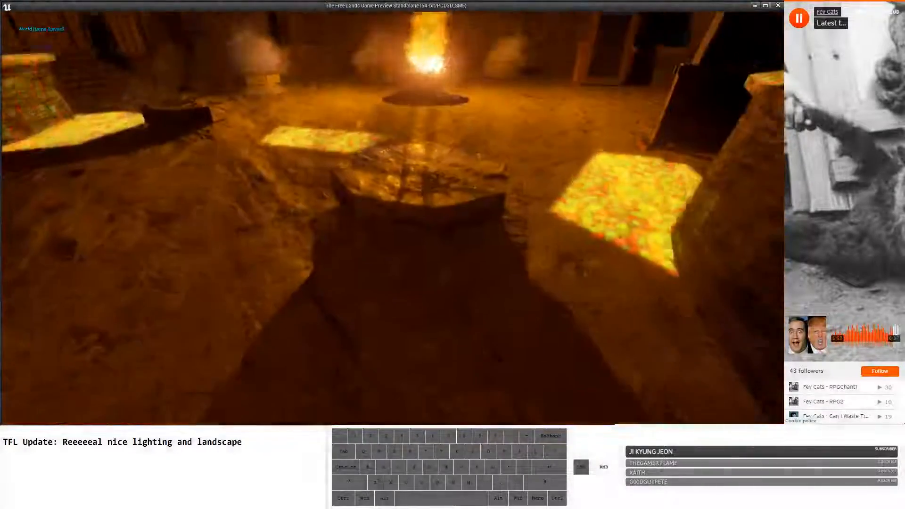
{"action": "key", "text": "space"}
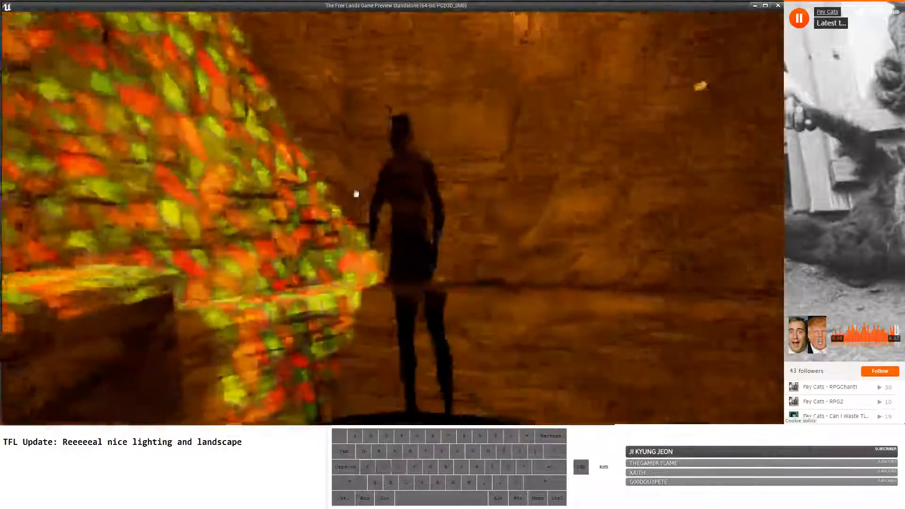
{"action": "right_click_drag", "start_coordinate": [356, 193], "coordinate": [362, 185]}
{"action": "key", "text": "d"}
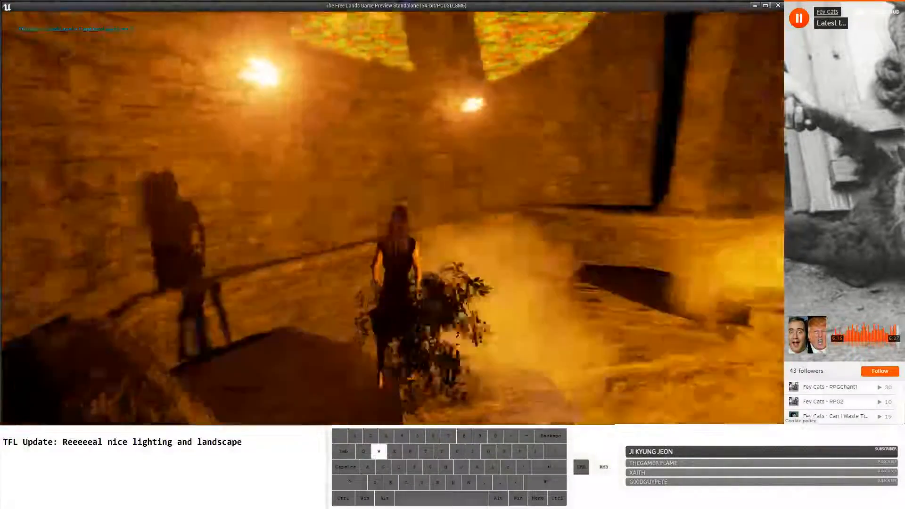
{"action": "key", "text": "d"}
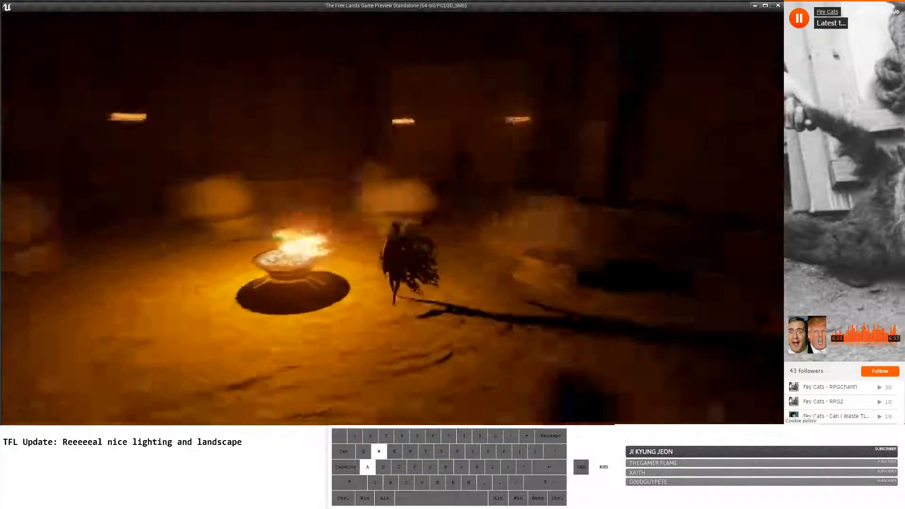
Walk the character around the central fire in the darkened hall to examine the long shadows and torchlit walls.
{"action": "key", "text": "space"}
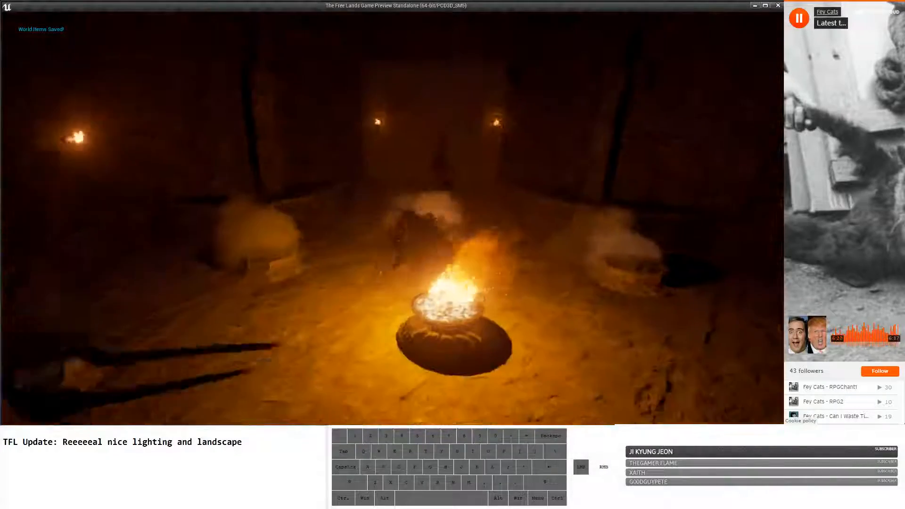
{"action": "key", "text": "w"}
{"action": "key", "text": "d"}
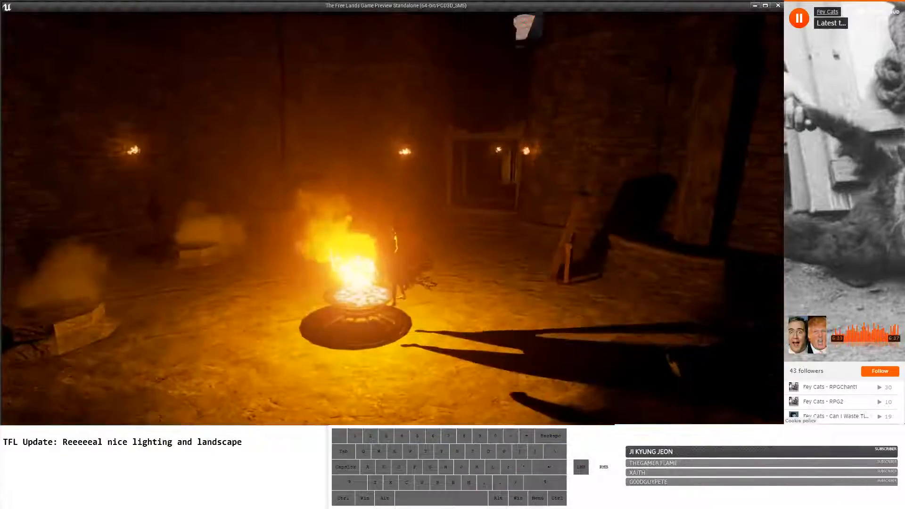
{"action": "key", "text": "w"}
{"action": "key", "text": "shift"}
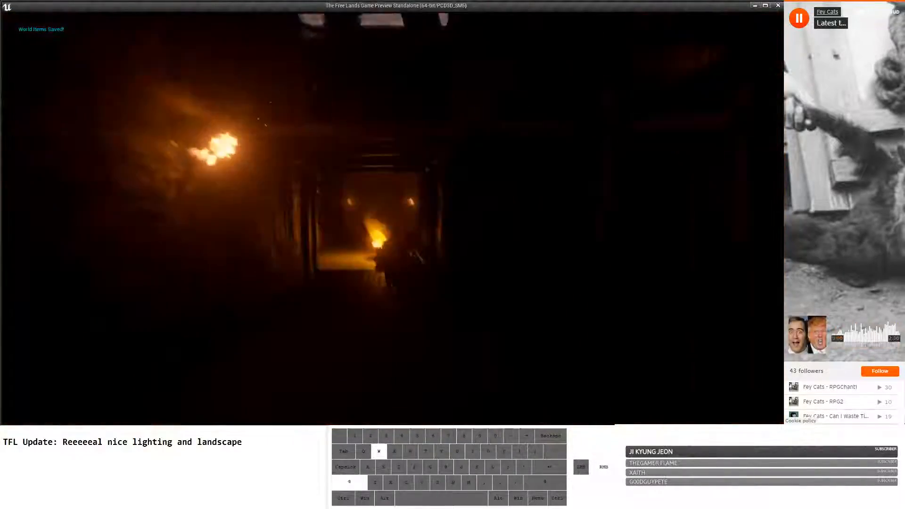
Look up at the stained glass skylight from several angles to examine how its panes appear in the dark.
{"action": "right_click_drag", "start_coordinate": [376, 231], "coordinate": [375, 198]}
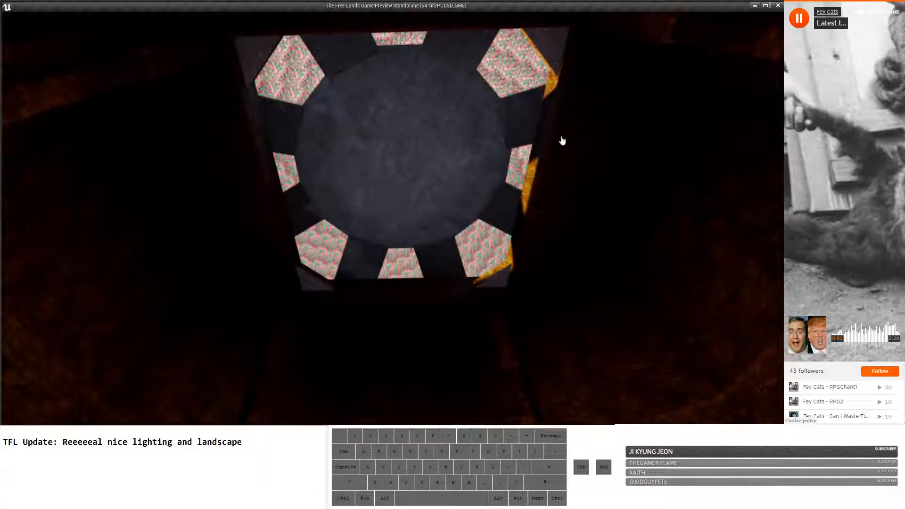
{"action": "right_click_drag", "start_coordinate": [524, 59], "coordinate": [489, 148]}
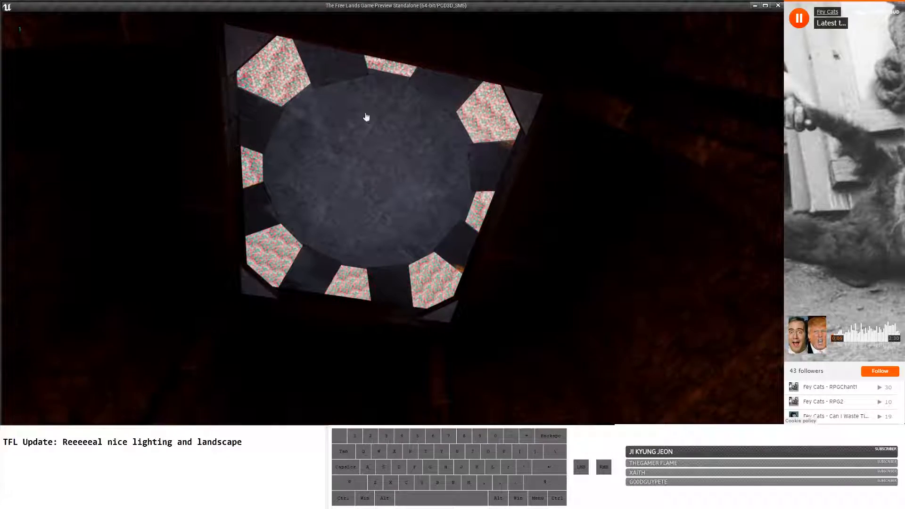
{"action": "key", "text": "w"}
{"action": "key", "text": "d"}
{"action": "right_click_drag", "start_coordinate": [318, 160], "coordinate": [293, 148]}
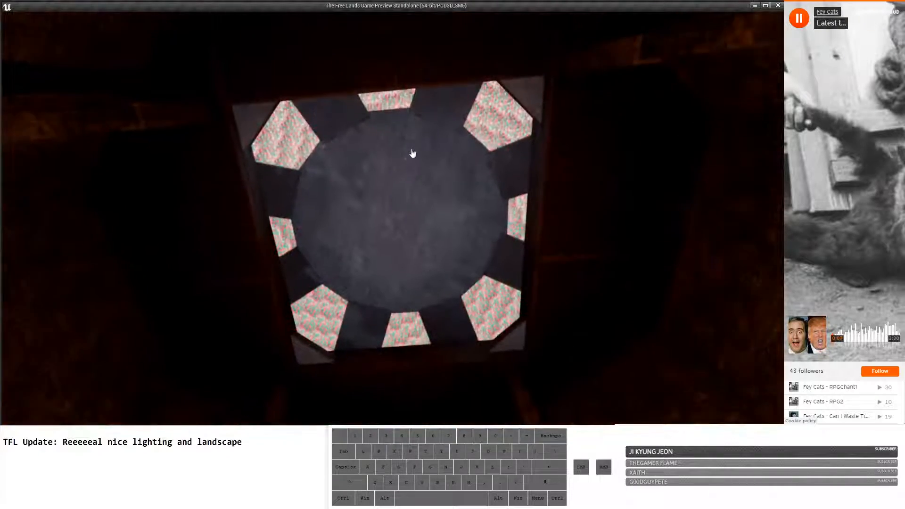
{"action": "right_click_drag", "start_coordinate": [412, 154], "coordinate": [413, 189]}
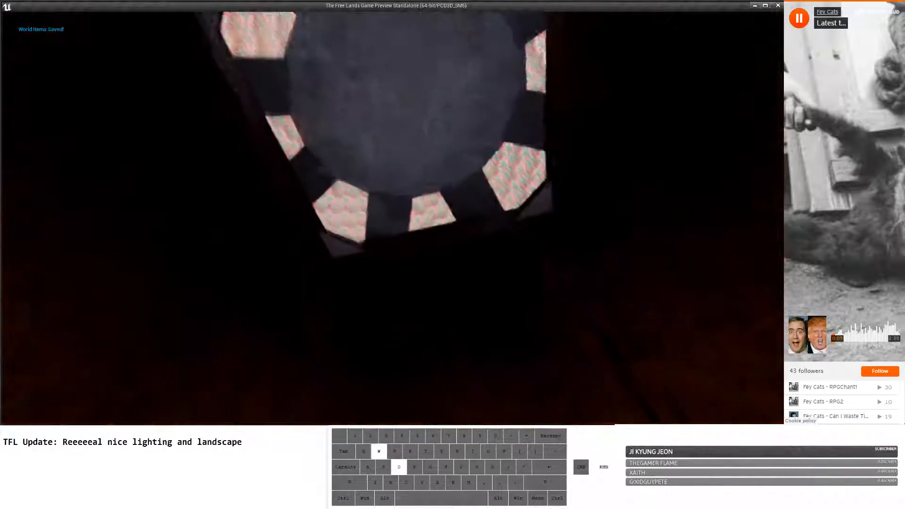
{"action": "mouse_move", "coordinate": [412, 154]}
{"action": "right_mouse_down"}
{"action": "mouse_move", "coordinate": [420, 199]}
{"action": "mouse_move", "coordinate": [425, 150]}
{"action": "right_mouse_up"}
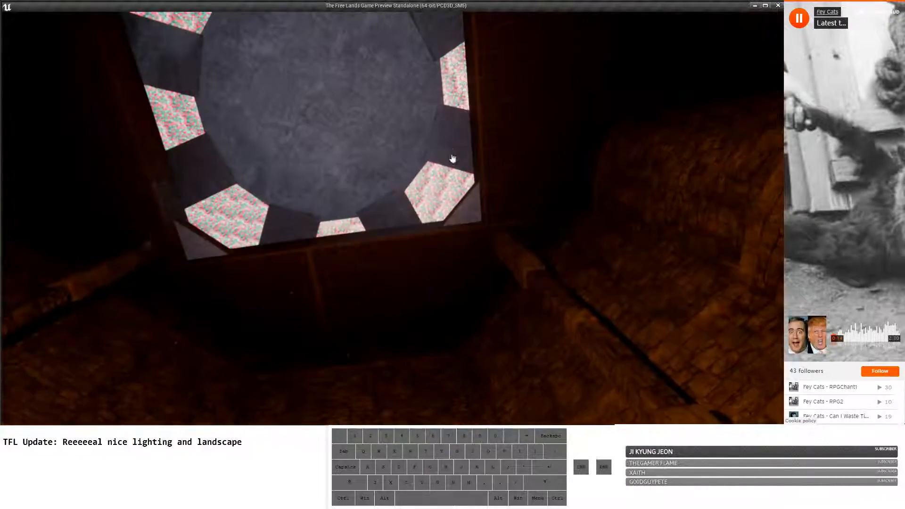
{"action": "mouse_move", "coordinate": [476, 144]}
{"action": "right_mouse_down"}
{"action": "mouse_move", "coordinate": [477, 158]}
{"action": "mouse_move", "coordinate": [464, 141]}
{"action": "mouse_move", "coordinate": [457, 245]}
{"action": "right_mouse_up"}
Run the character around the central fire to examine how its shadow falls across the floor, steaming pedestals and walls.
{"action": "key", "text": "w"}
{"action": "key", "text": "a"}
{"action": "key", "text": "a"}
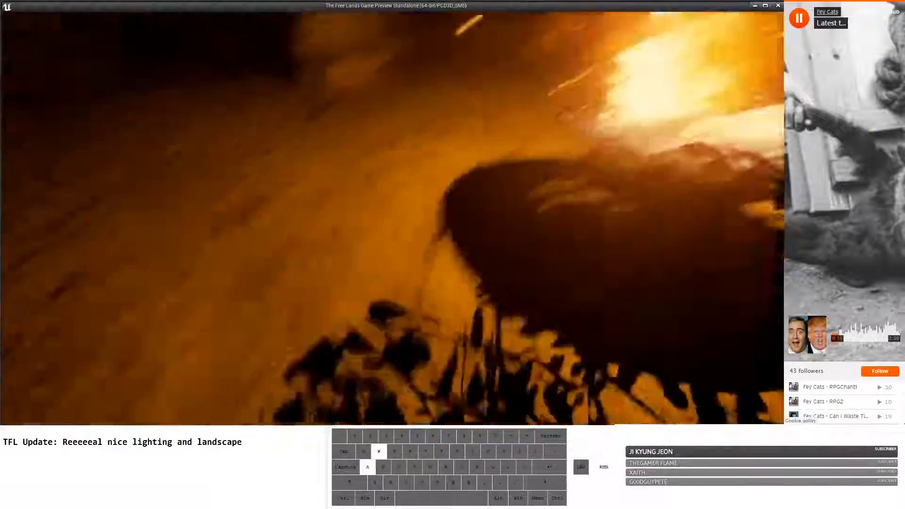
{"action": "key", "text": "shift"}
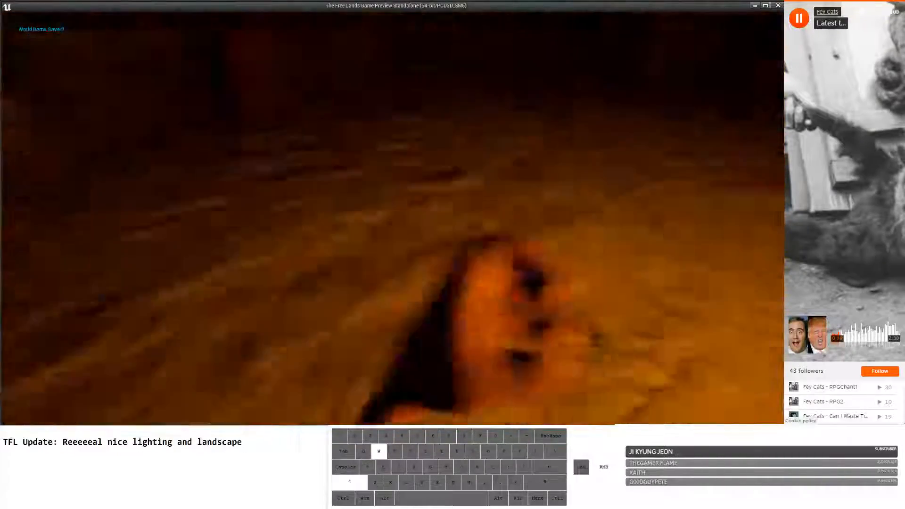
{"action": "key", "text": "a"}
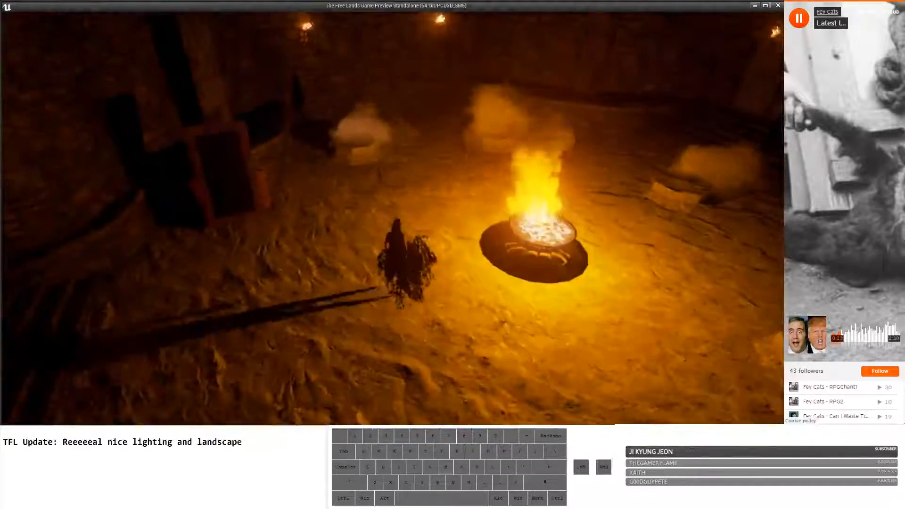
{"action": "key", "text": "shift+w"}
{"action": "right_click_drag", "start_coordinate": [476, 144], "coordinate": [566, 144]}
{"action": "key", "text": "a"}
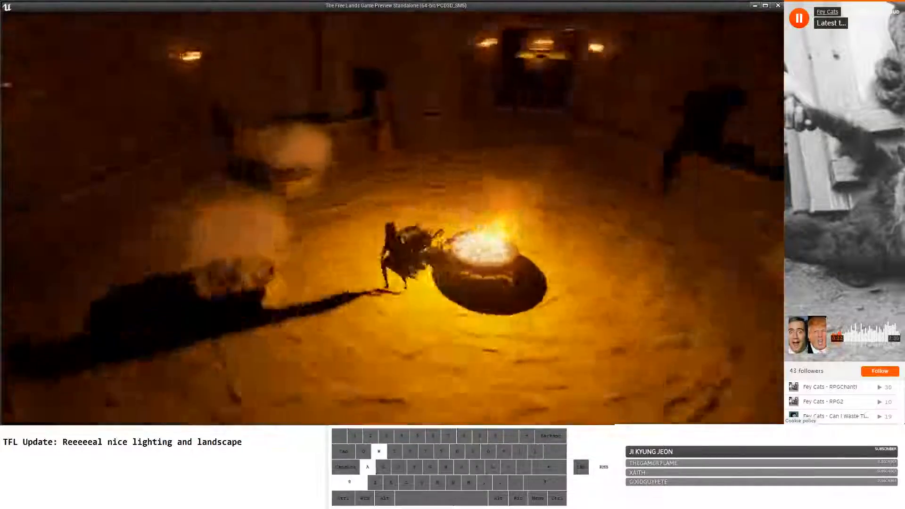
{"action": "key", "text": "d"}
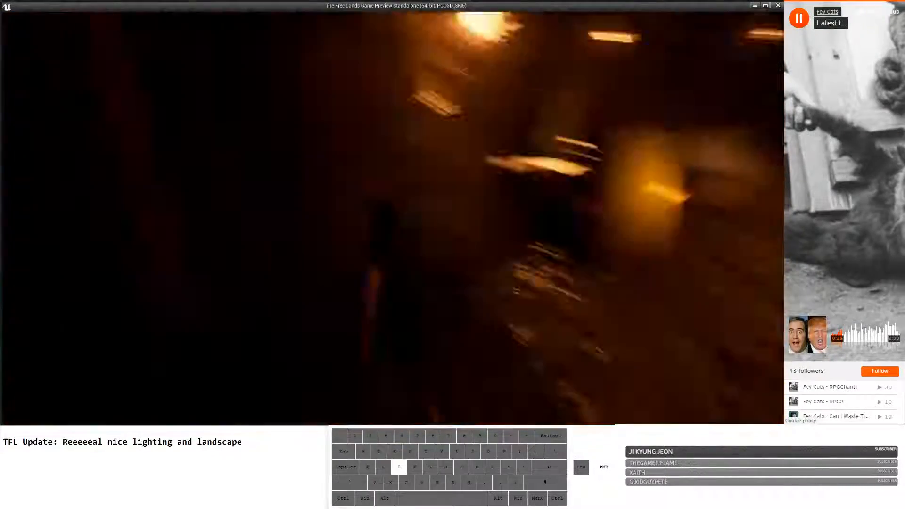
{"action": "key", "text": "w"}
{"action": "key", "text": "shift"}
{"action": "right_click_drag", "start_coordinate": [462, 155], "coordinate": [302, 158]}
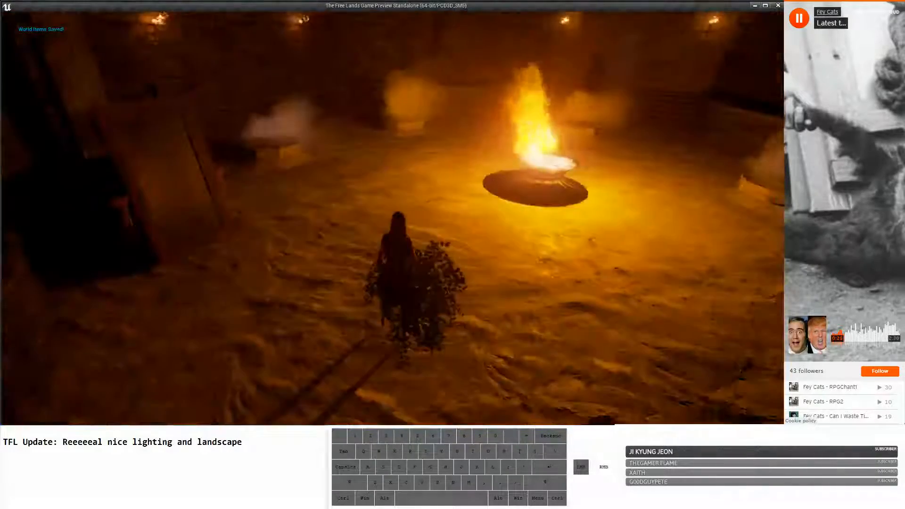
{"action": "key", "text": "w"}
{"action": "key", "text": "a"}
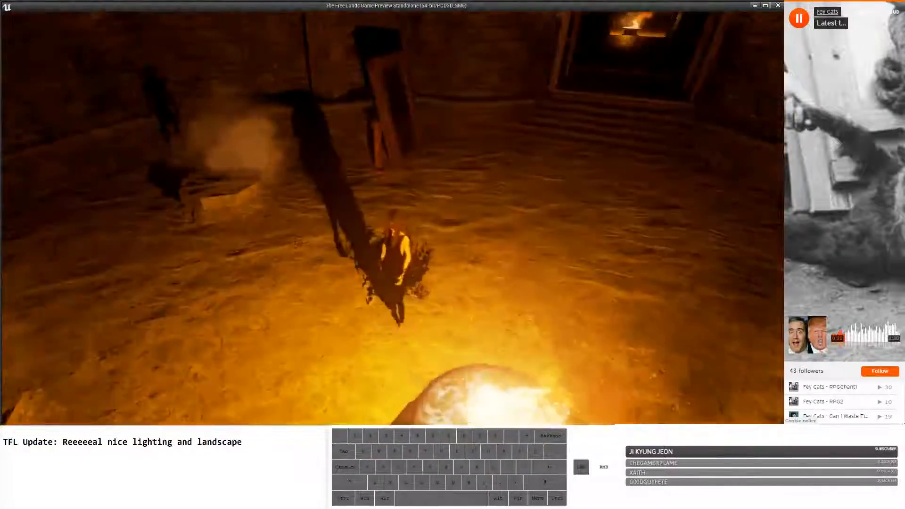
Run through the dark passage into the bannered room, inspect the firelit oven, furniture and floor heap, and exit the preview.
{"action": "right_click_drag", "start_coordinate": [393, 219], "coordinate": [476, 165]}
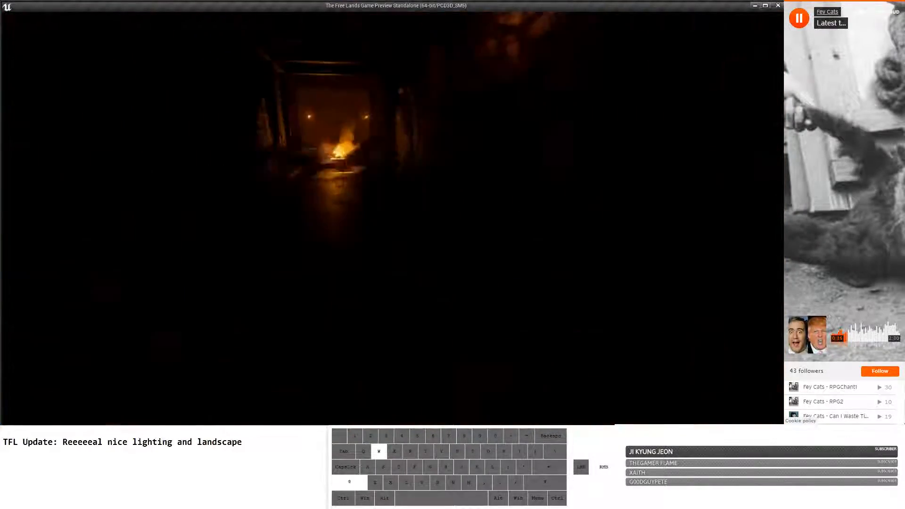
{"action": "key", "text": "d"}
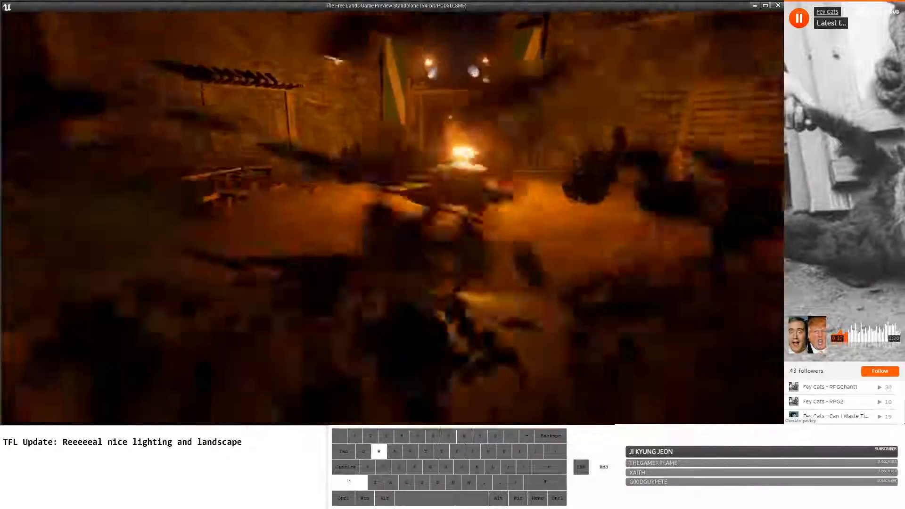
{"action": "key", "text": "w"}
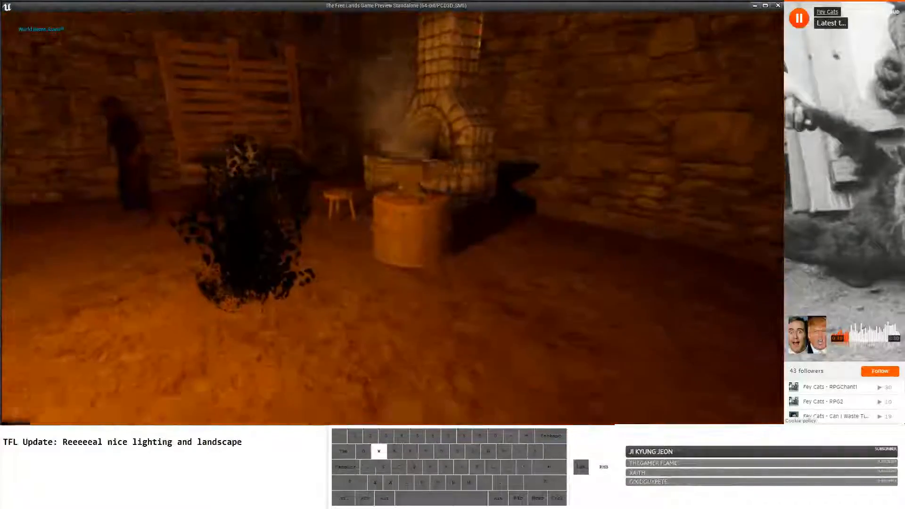
{"action": "key", "text": "a"}
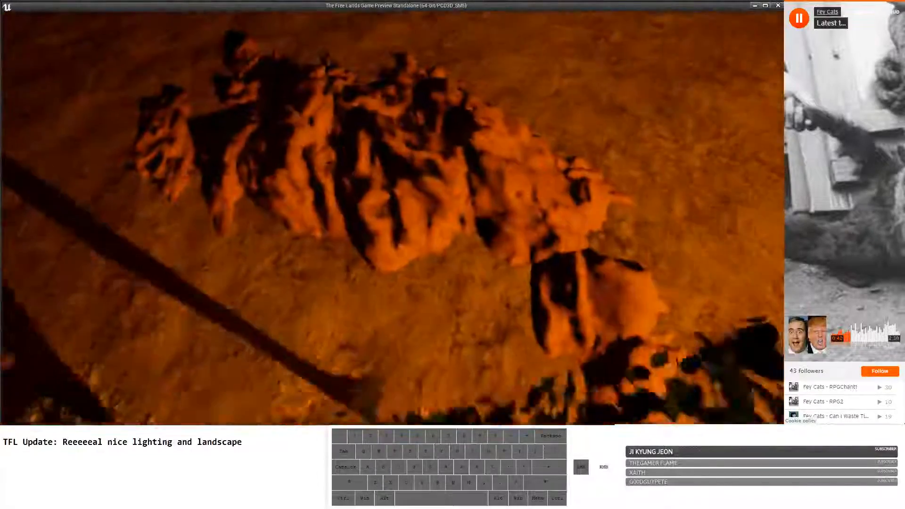
{"action": "key", "text": "w"}
{"action": "key", "text": "d"}
{"action": "key", "text": "s"}
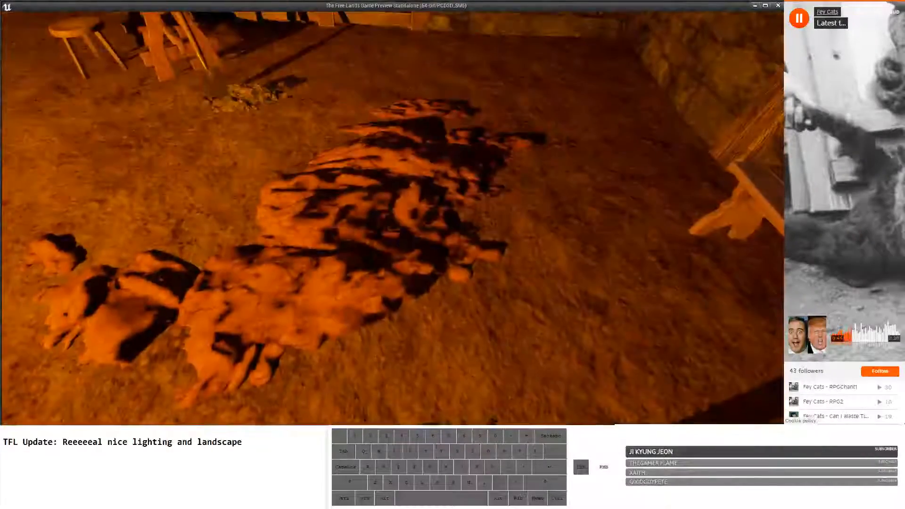
{"action": "key", "text": "Escape"}
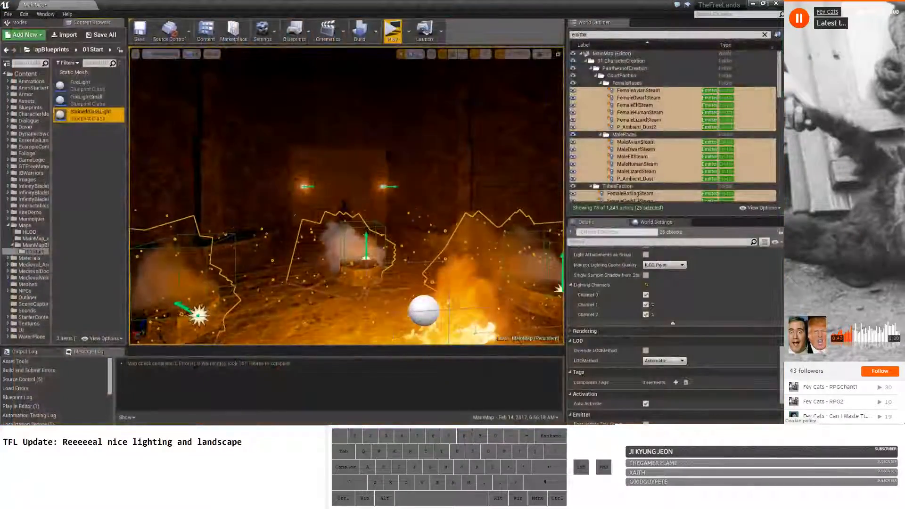
Delete 1.sav, new.sav and WorldSave1.sav from the project's SaveGames folder and return to the Unreal Editor.
{"action": "key", "text": "super+e"}
{"action": "left_click", "coordinate": [41, 94]}
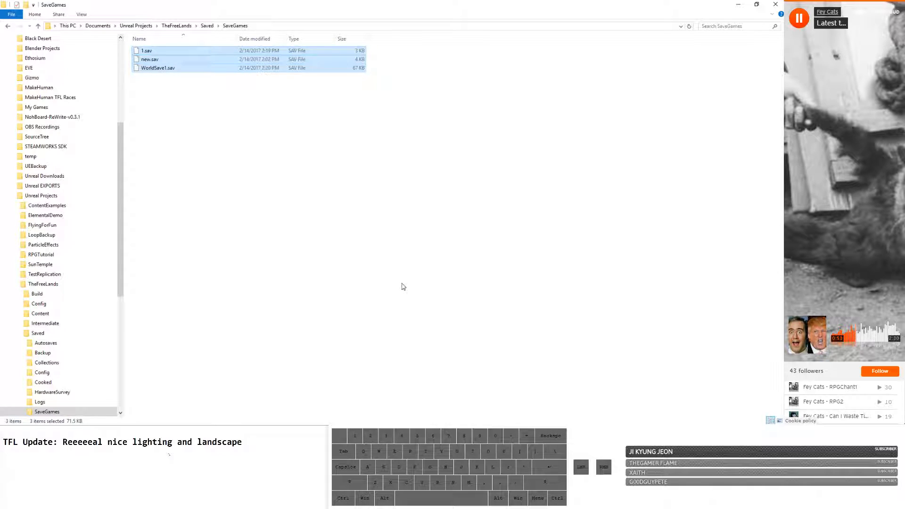
{"action": "key", "text": "alt+Tab"}
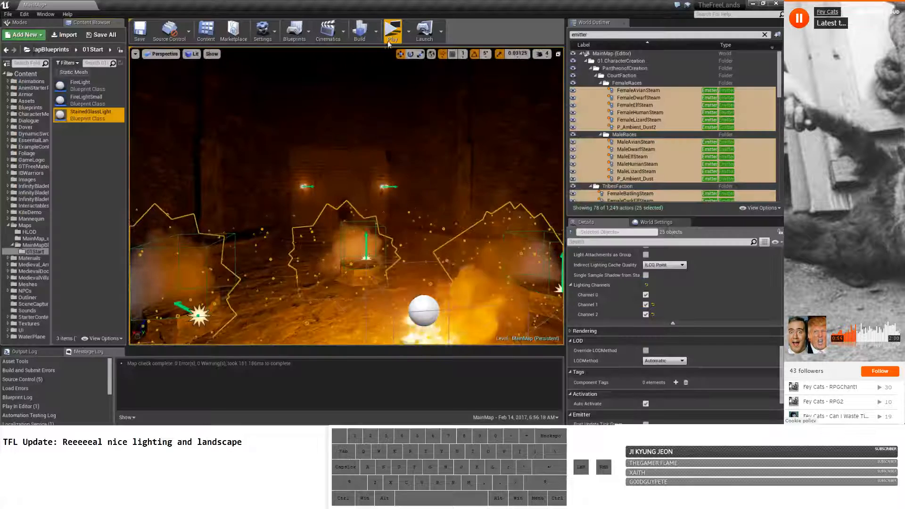
Start the standalone game preview and create a new player named 1 with a blank password.
{"action": "left_click", "coordinate": [388, 41]}
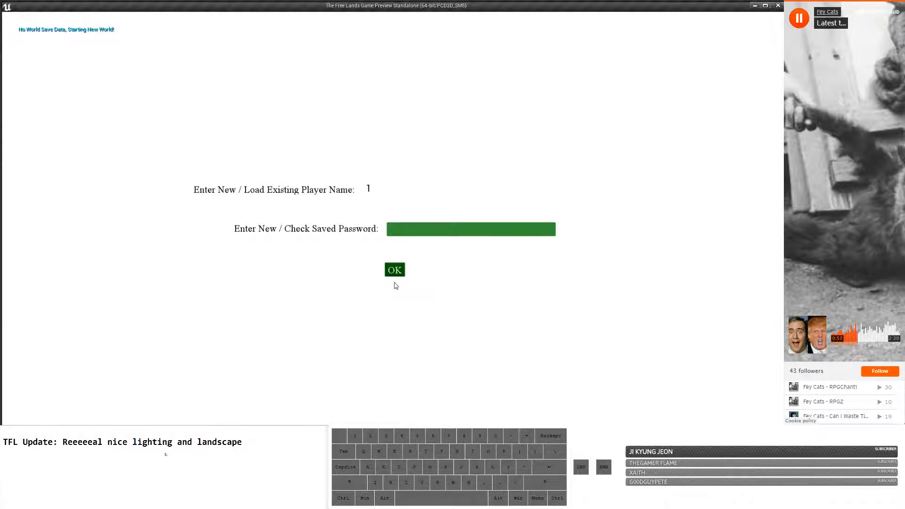
{"action": "left_click", "coordinate": [395, 271]}
Move the purple spirit around the room's fire to examine its glow, the oven, the torches and the stained glass light.
{"action": "key", "text": "w"}
{"action": "key", "text": "a"}
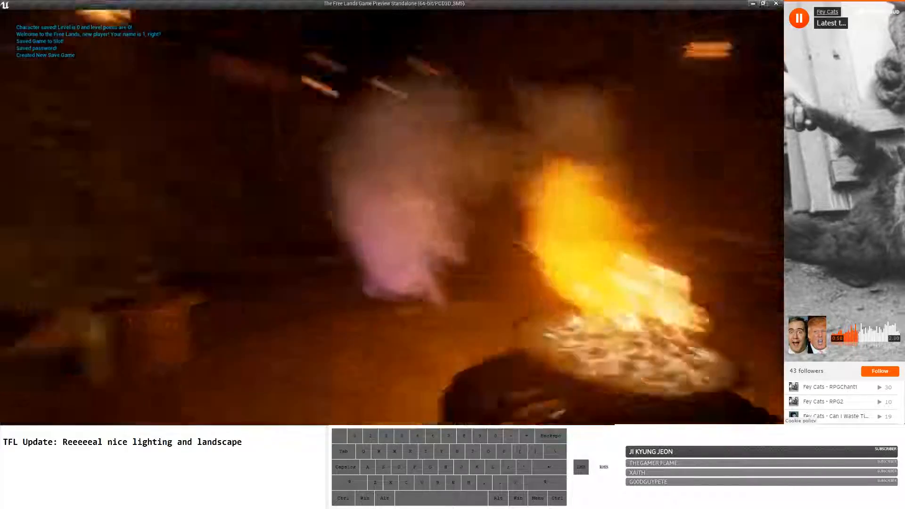
{"action": "key", "text": "w"}
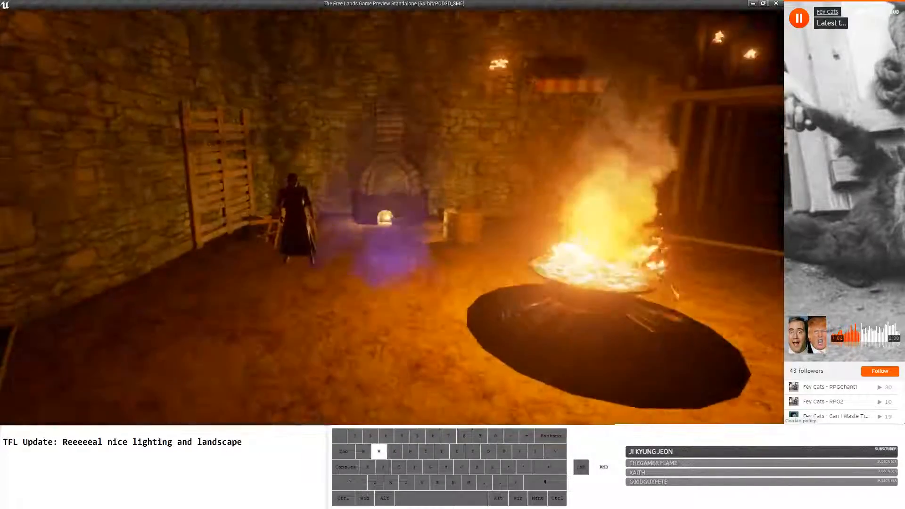
{"action": "key", "text": "a"}
{"action": "key", "text": "s"}
{"action": "key", "text": "d"}
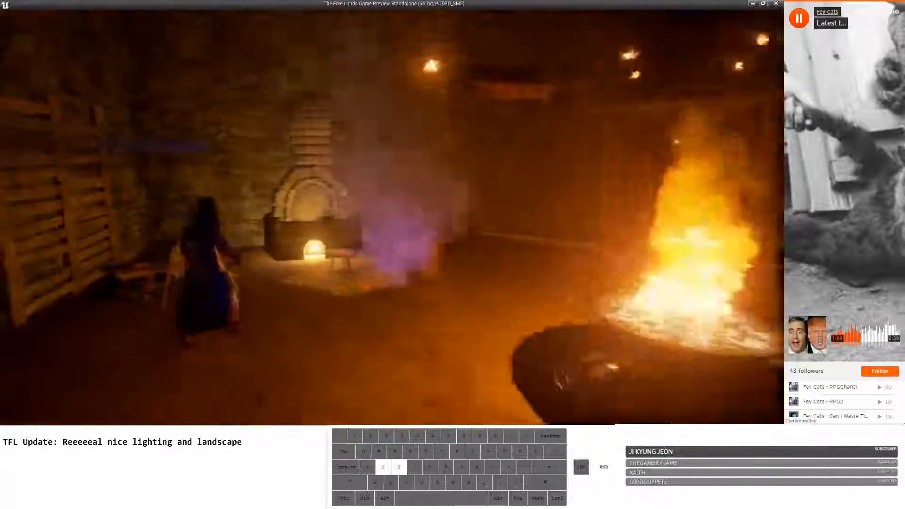
{"action": "key", "text": "d"}
{"action": "key", "text": "w"}
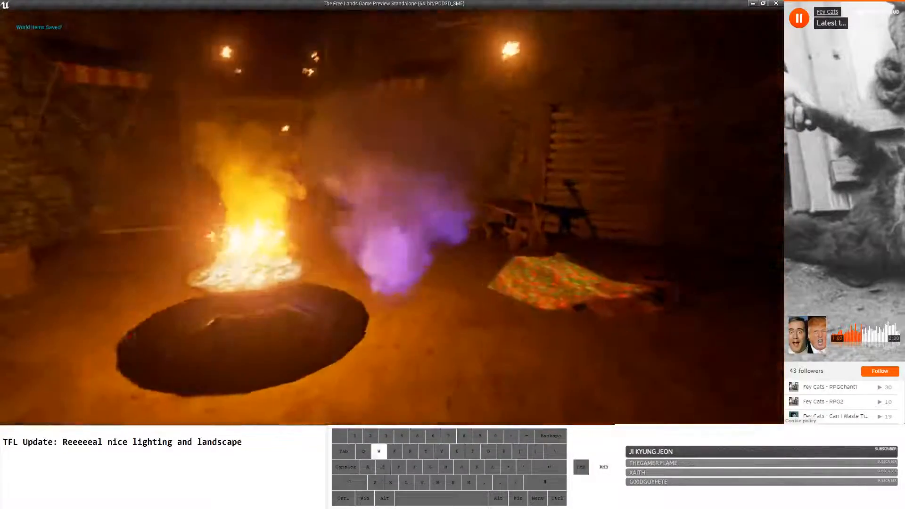
{"action": "key", "text": "d"}
{"action": "key", "text": "w"}
{"action": "key", "text": "a"}
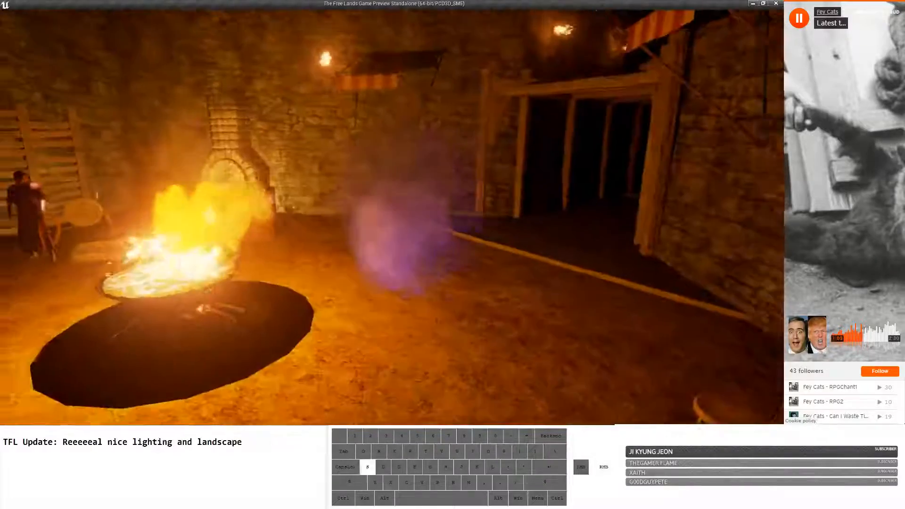
Circle the purple spirit around the room's fire to compare its glow near the wooden racks, the banners and the stained glass patches.
{"action": "key", "text": "w"}
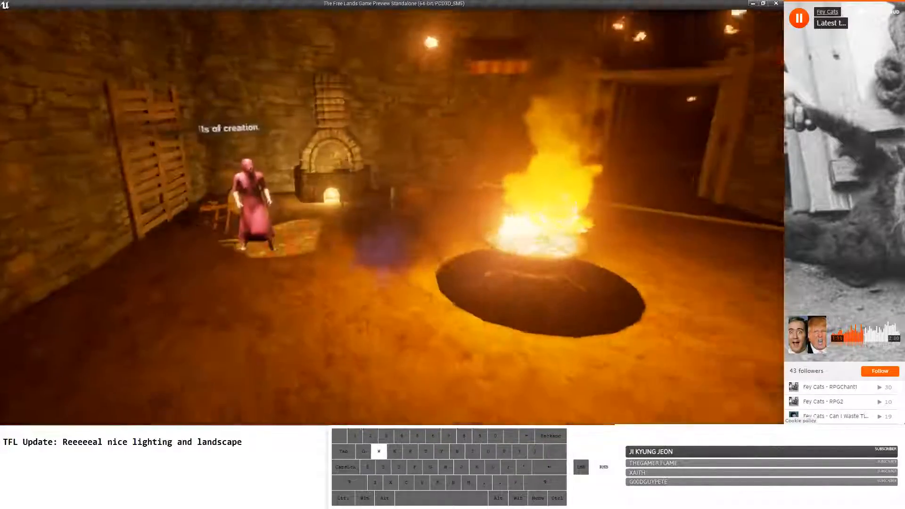
{"action": "key", "text": "d"}
{"action": "key", "text": "s"}
{"action": "key", "text": "a"}
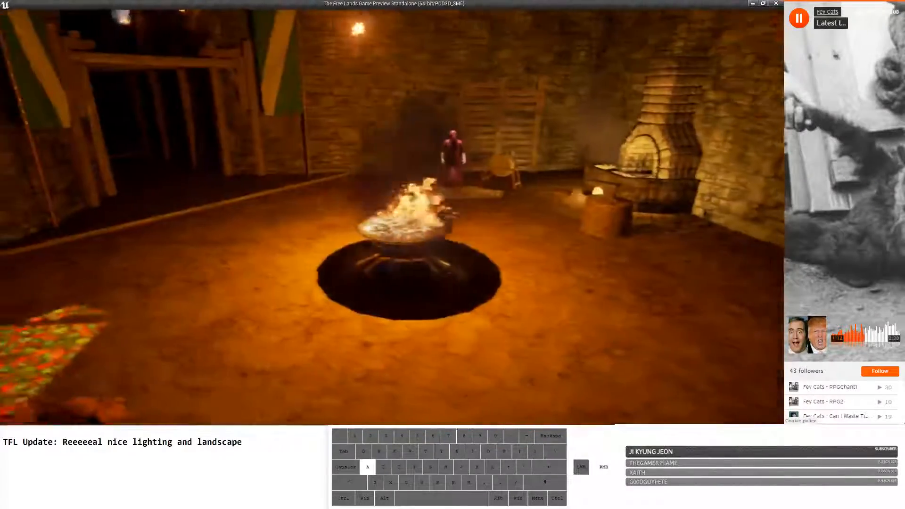
{"action": "key", "text": "w"}
{"action": "key", "text": "a"}
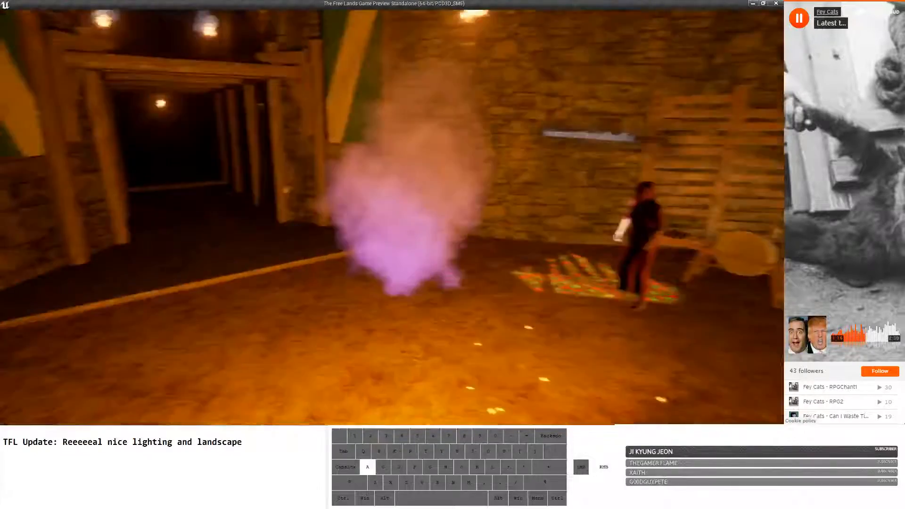
{"action": "key", "text": "s"}
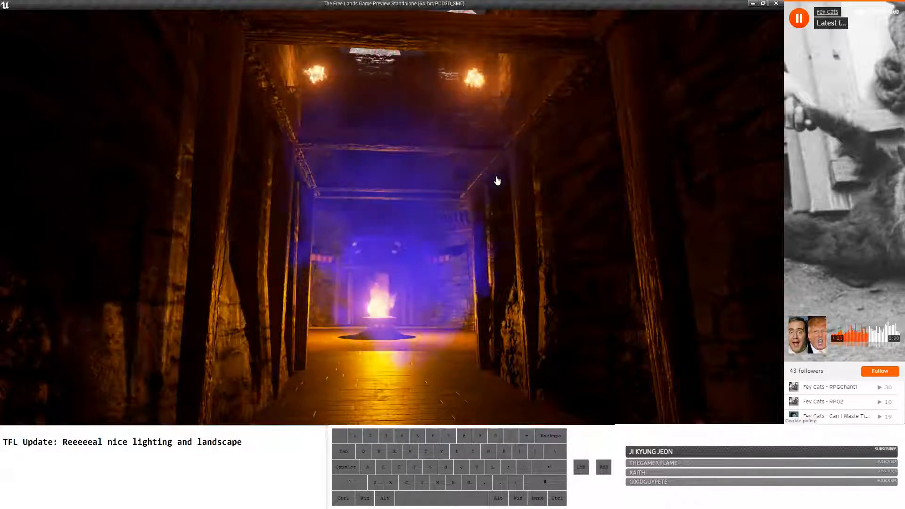
Move the spirit through the timbered passage to examine its blue light on the walls and floor, and exit the preview.
{"action": "key", "text": "w"}
{"action": "key", "text": "d"}
{"action": "key", "text": "w"}
{"action": "key", "text": "d"}
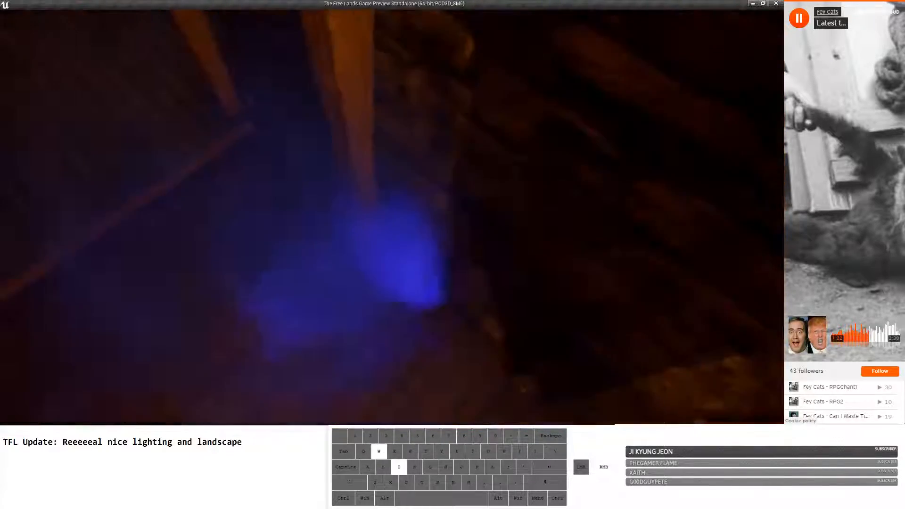
{"action": "key", "text": "w"}
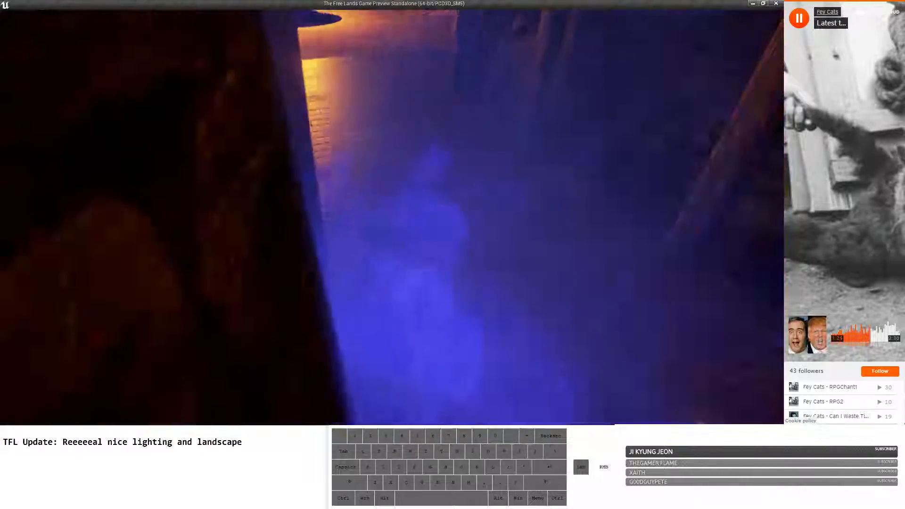
{"action": "key", "text": "Escape"}
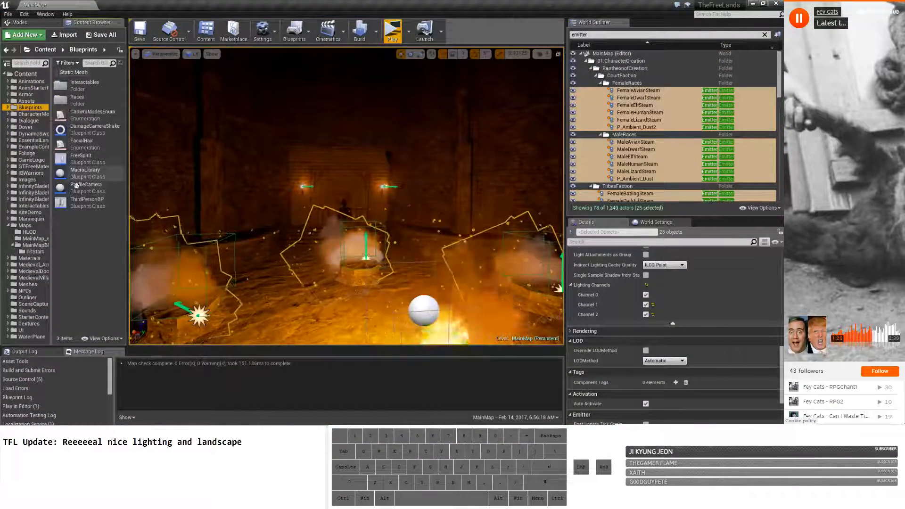
Open the FreeSpirit blueprint and enable lighting Channel 1 and Channel 2 on its PointLight component.
{"action": "double_click", "coordinate": [81, 156]}
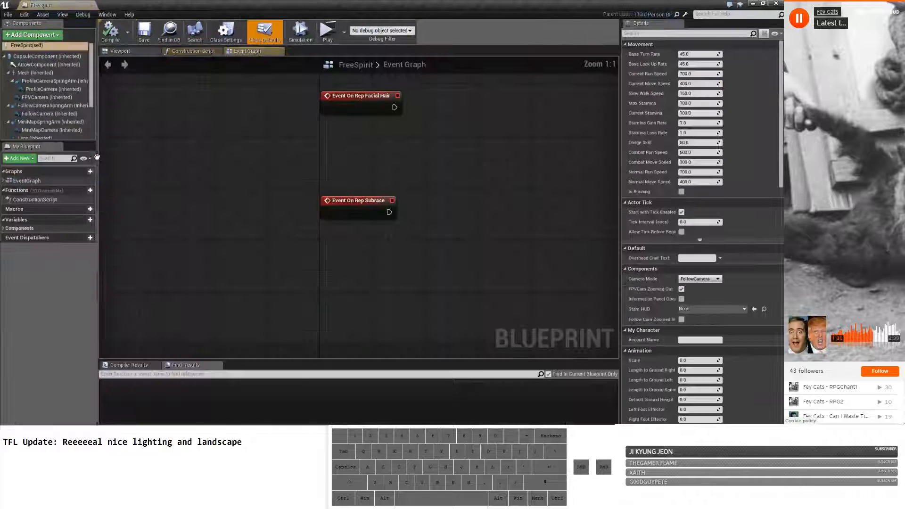
{"action": "left_click", "coordinate": [50, 116]}
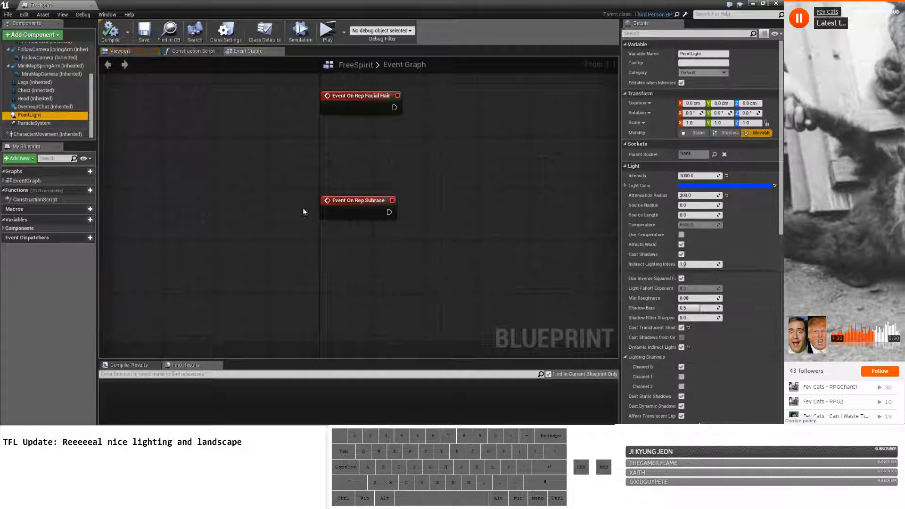
{"action": "scroll", "coordinate": [665, 330], "scroll_direction": "down", "scroll_amount": 5}
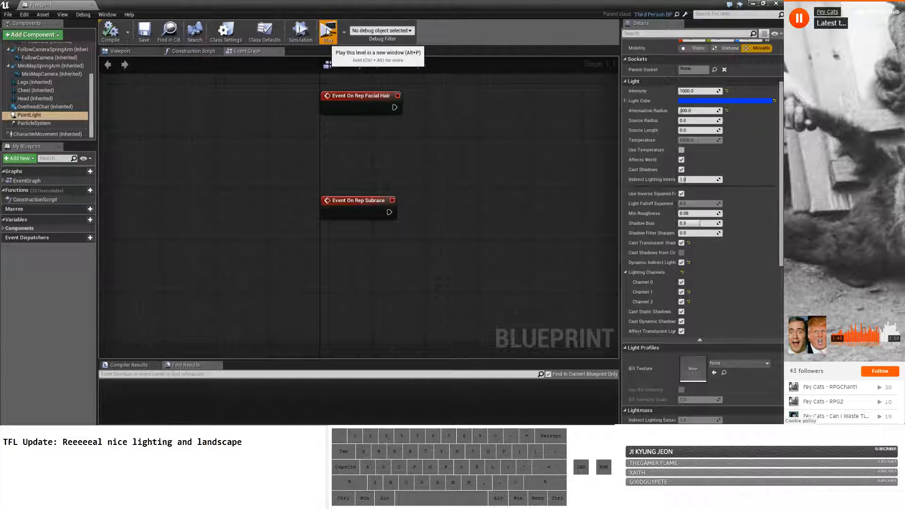
Start the standalone game preview as existing player 1 and move the spirit around the fire to check its light.
{"action": "left_click", "coordinate": [328, 32]}
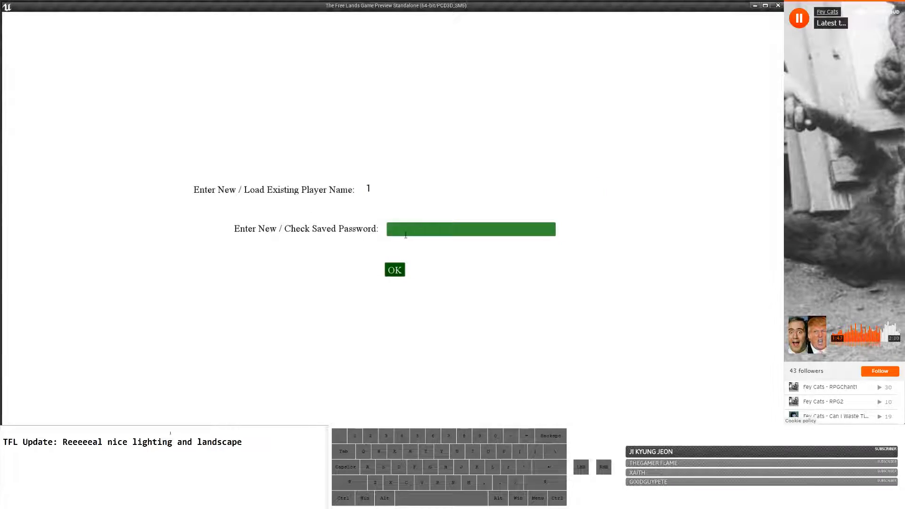
{"action": "left_click", "coordinate": [395, 270]}
{"action": "key", "text": "w"}
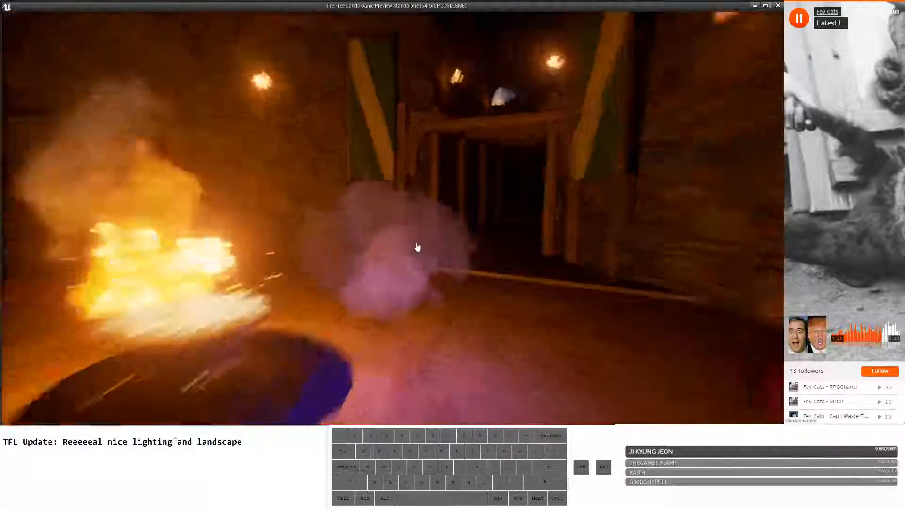
{"action": "right_click_drag", "start_coordinate": [416, 248], "coordinate": [613, 249]}
{"action": "key", "text": "a"}
{"action": "key", "text": "w"}
{"action": "key", "text": "a"}
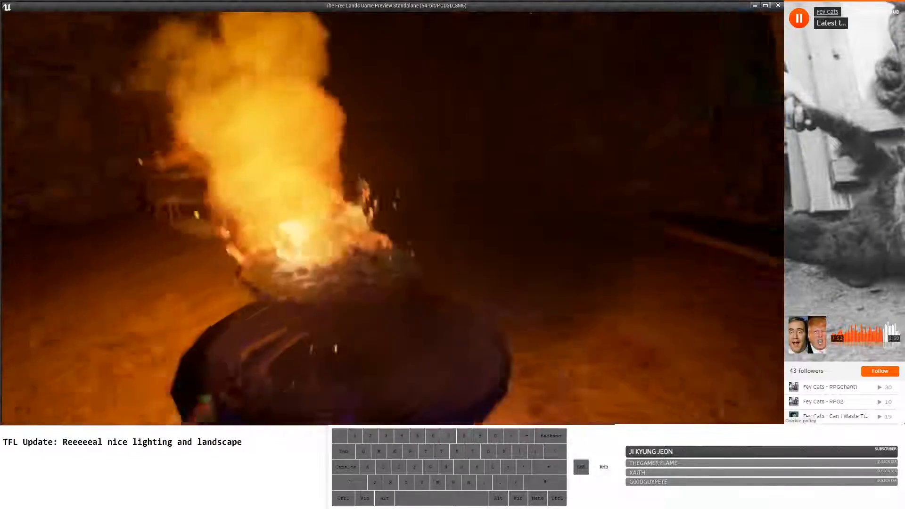
Steer the spirit past the fire to the stone wall beside the green-bannered doorway to examine its purple glow.
{"action": "key", "text": "w"}
{"action": "right_click_drag", "start_coordinate": [409, 237], "coordinate": [528, 233]}
{"action": "key", "text": "w"}
{"action": "key", "text": "d"}
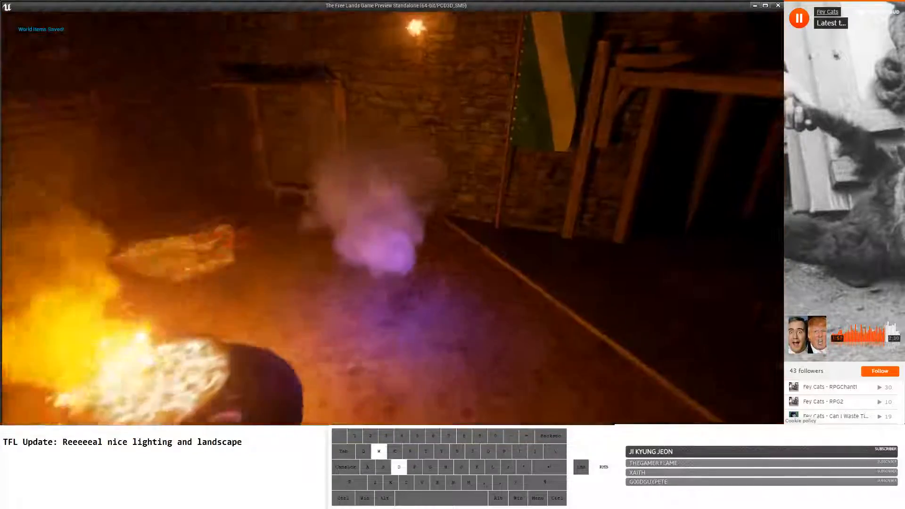
{"action": "key", "text": "a"}
{"action": "key", "text": "w"}
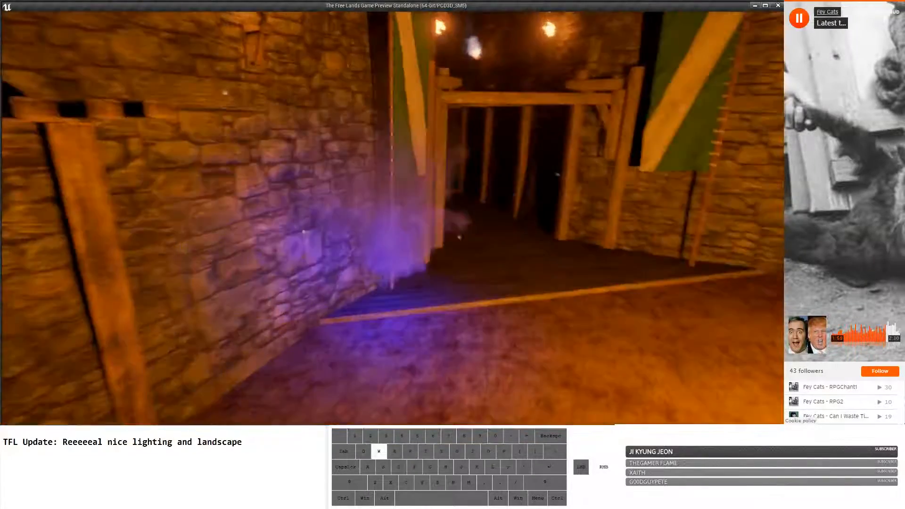
Take the spirit down the dark timbered passage to view its blue light, and enter the hall of steaming basins.
{"action": "key", "text": "d"}
{"action": "key", "text": "w"}
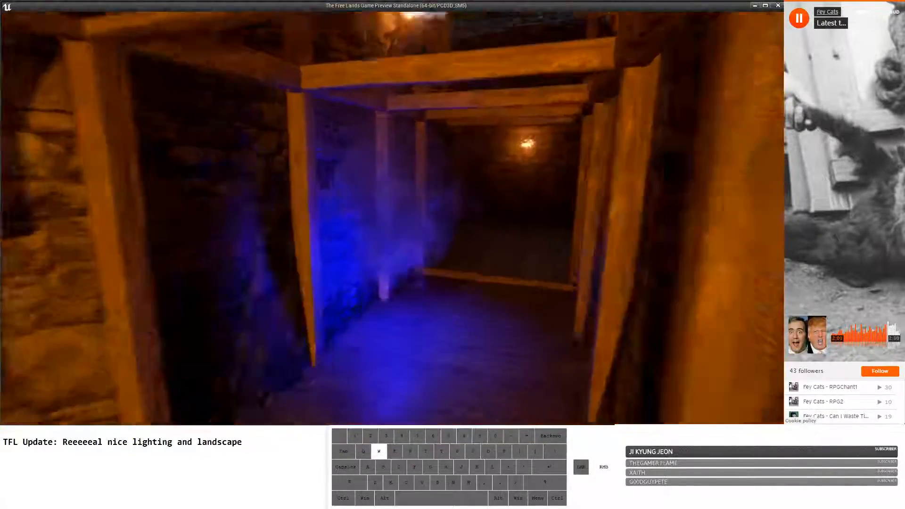
{"action": "key", "text": "d"}
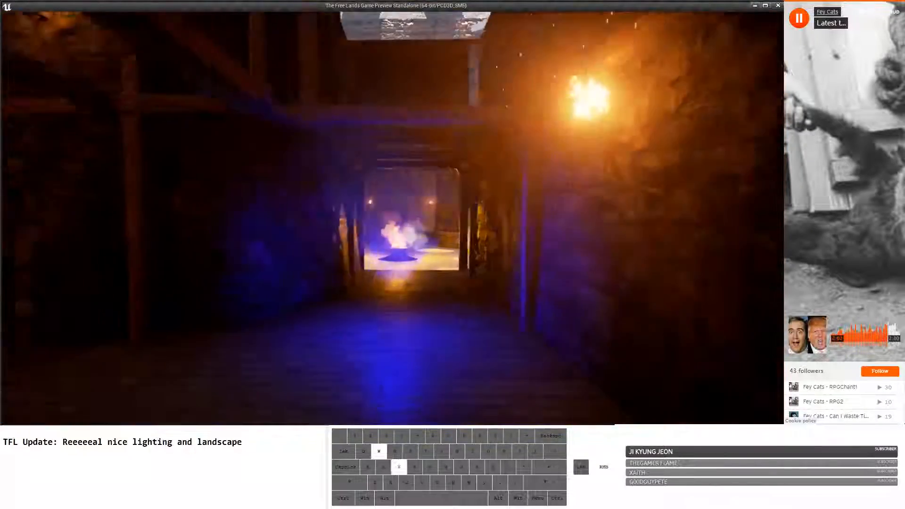
{"action": "key", "text": "d"}
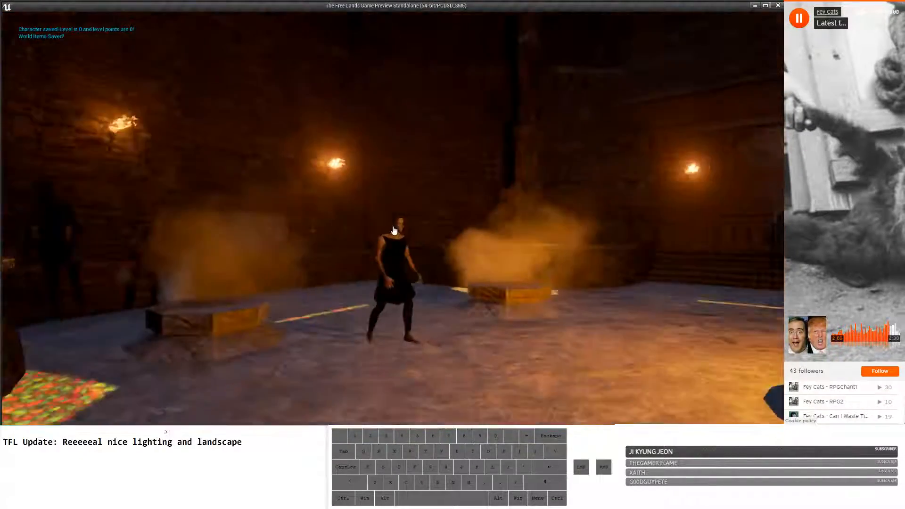
Open the Appearance options at the hall's mirror, view the lighting on the character from other angles, and close them.
{"action": "key", "text": "a"}
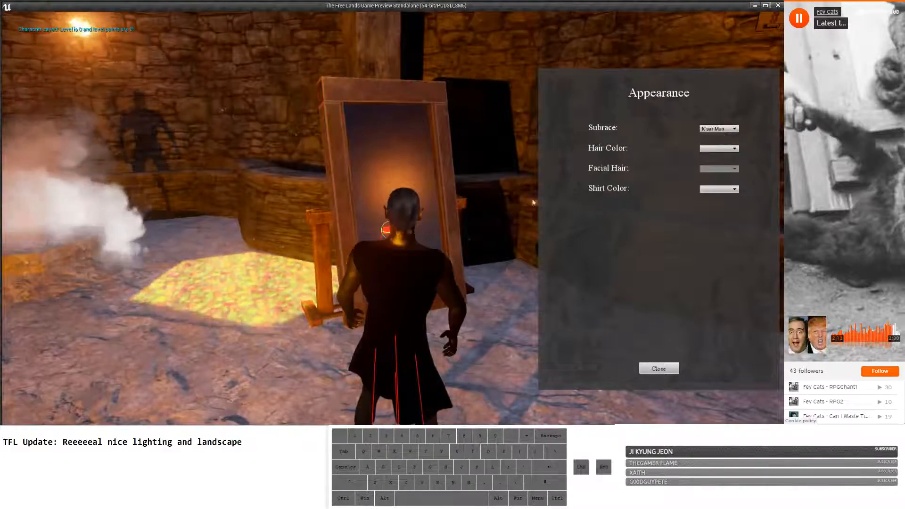
{"action": "mouse_move", "coordinate": [533, 203]}
{"action": "right_mouse_down"}
{"action": "mouse_move", "coordinate": [425, 198]}
{"action": "mouse_move", "coordinate": [519, 212]}
{"action": "right_mouse_up"}
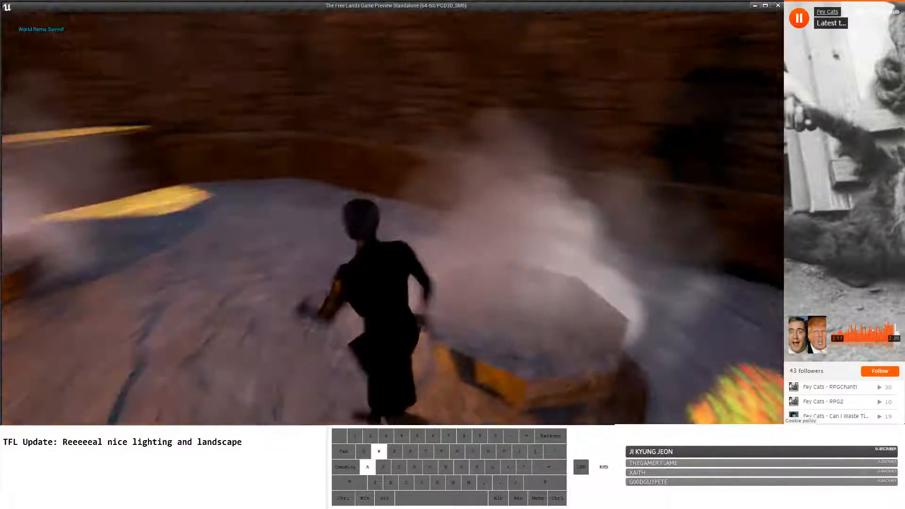
{"action": "key", "text": "s"}
{"action": "right_click_drag", "start_coordinate": [425, 212], "coordinate": [519, 203]}
Run the character past the steaming basins to examine how firelight and torches light the body and the hall.
{"action": "key", "text": "w"}
{"action": "key", "text": "a"}
{"action": "key", "text": "w"}
{"action": "key", "text": "a"}
{"action": "key", "text": "s"}
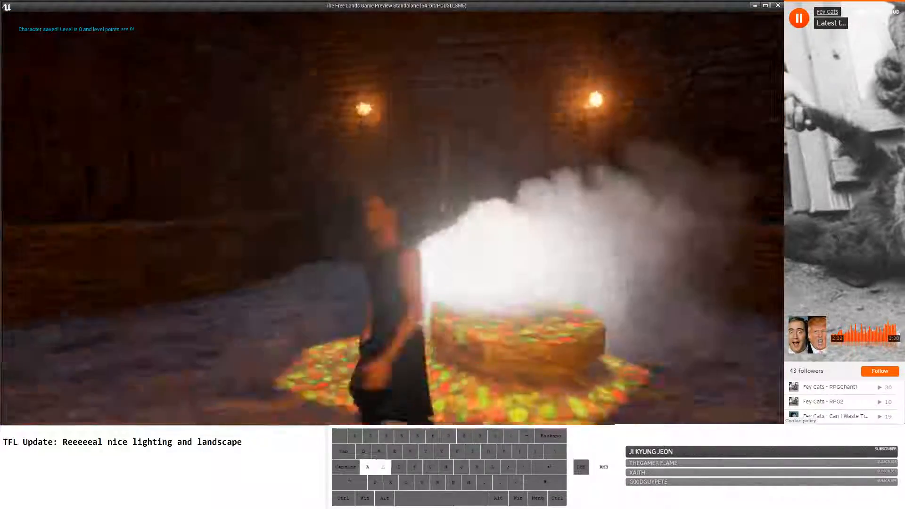
{"action": "key", "text": "w"}
{"action": "right_click_drag", "start_coordinate": [424, 203], "coordinate": [292, 203]}
{"action": "key", "text": "w"}
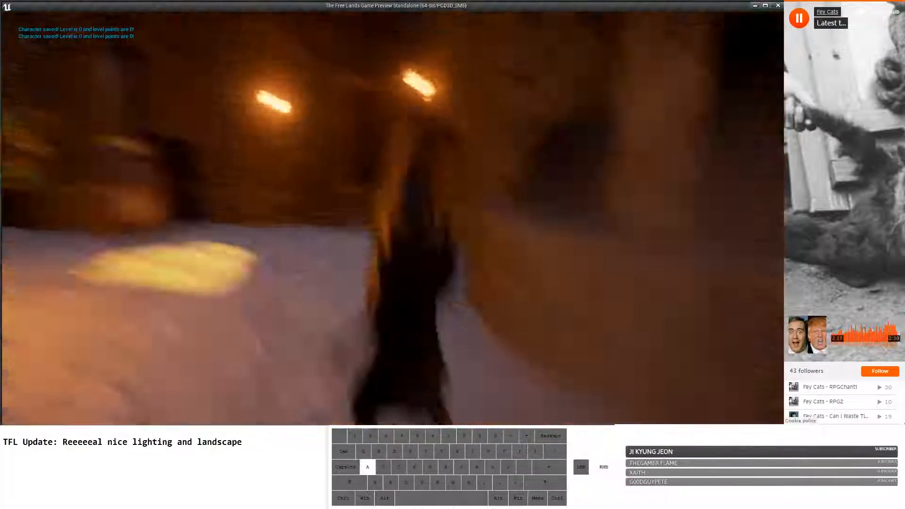
{"action": "key", "text": "w"}
{"action": "right_click_drag", "start_coordinate": [354, 199], "coordinate": [241, 198]}
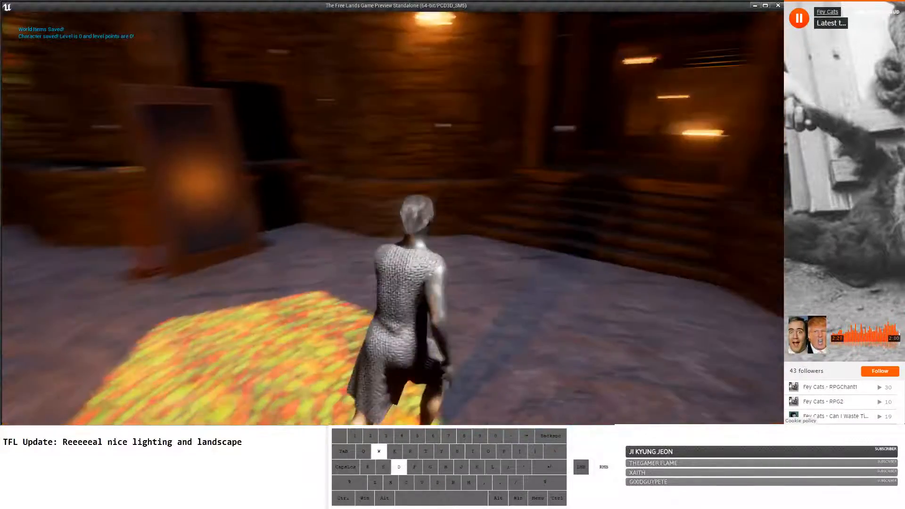
Run the character over the stained glass light patch near the mirror and inspect the coloured light.
{"action": "right_click_drag", "start_coordinate": [392, 213], "coordinate": [297, 212]}
{"action": "right_click_drag", "start_coordinate": [392, 219], "coordinate": [227, 219]}
{"action": "key", "text": "w"}
{"action": "key", "text": "a"}
{"action": "key", "text": "s"}
{"action": "key", "text": "w"}
{"action": "key", "text": "d"}
{"action": "key", "text": "w"}
{"action": "key", "text": "d"}
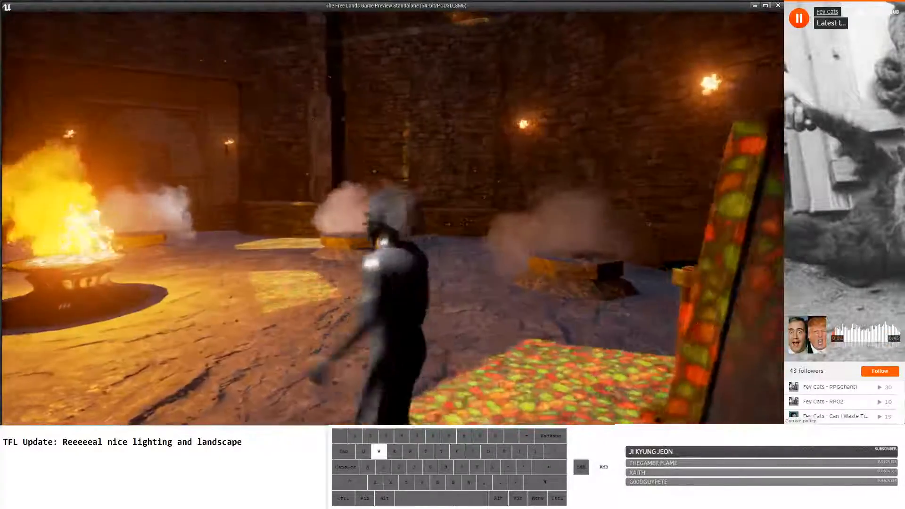
Sprint the character around the hall past the mirror and stairway to compare the dark areas with the firelit floor.
{"action": "key", "text": "a"}
{"action": "key", "text": "d"}
{"action": "key", "text": "shift"}
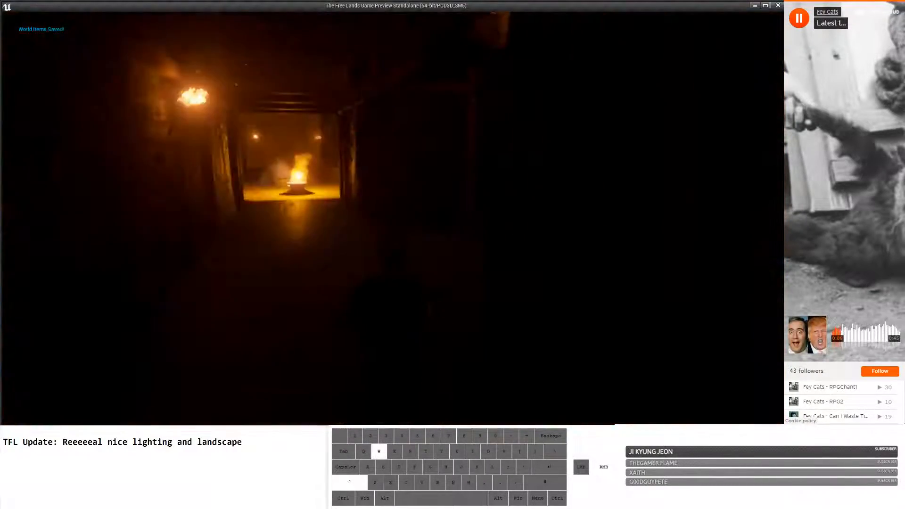
{"action": "right_click_drag", "start_coordinate": [392, 219], "coordinate": [347, 219]}
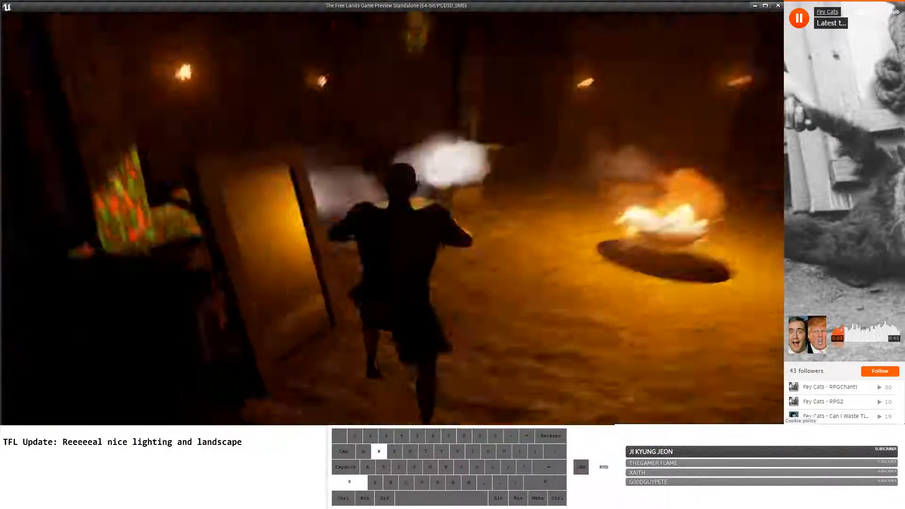
{"action": "key", "text": "d"}
{"action": "key", "text": "s"}
{"action": "key", "text": "d"}
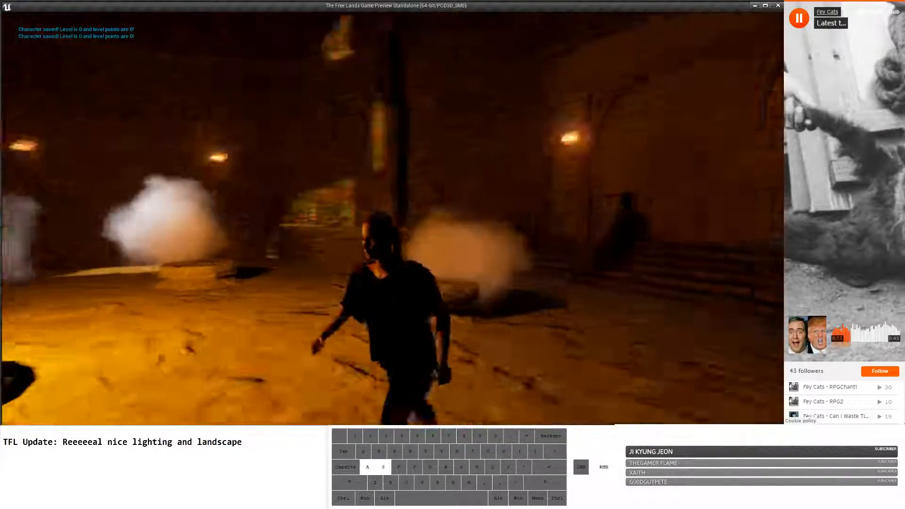
Turn the character beside the steam basin to examine the body lighting and the shadow cast on the floor.
{"action": "key", "text": "d"}
{"action": "key", "text": "s"}
{"action": "key", "text": "d"}
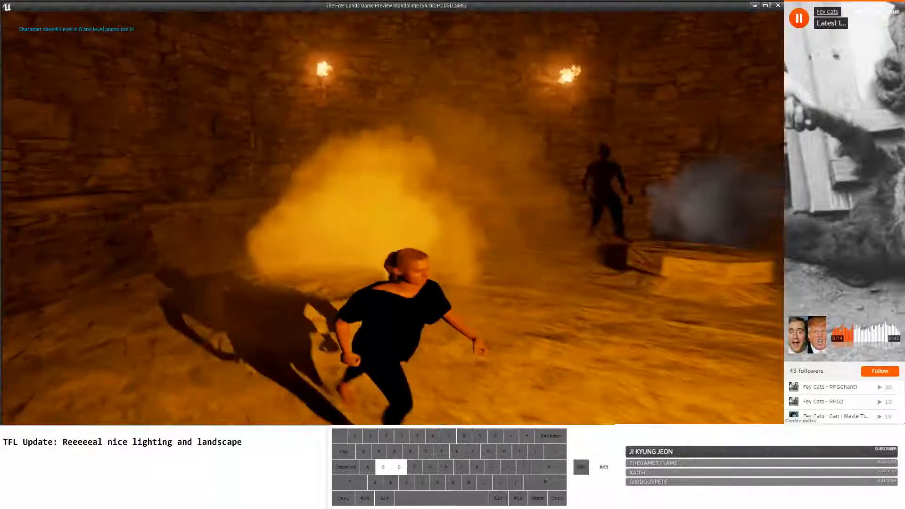
{"action": "key", "text": "w"}
{"action": "key", "text": "shift"}
{"action": "key", "text": "d"}
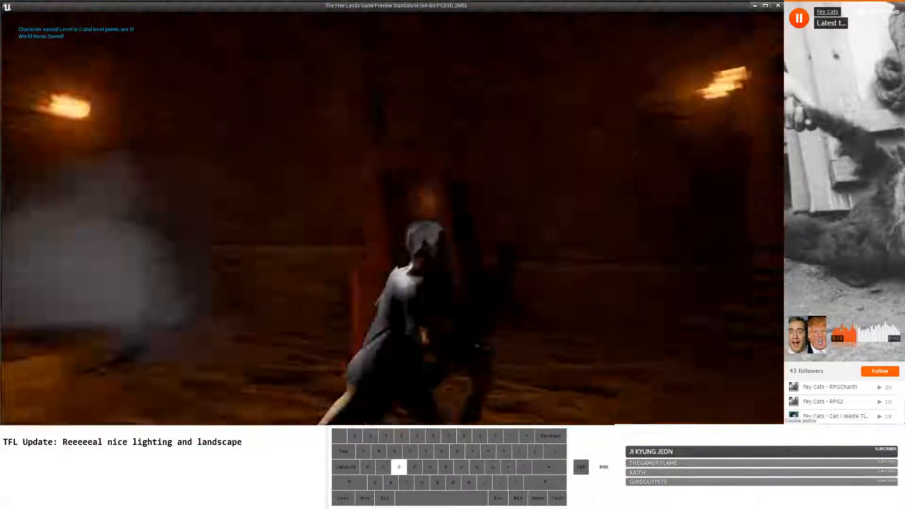
Sprint the character into the dark torchlit passage and back to the fire hall to compare their lighting.
{"action": "key", "text": "w"}
{"action": "key", "text": "shift"}
{"action": "key", "text": "d"}
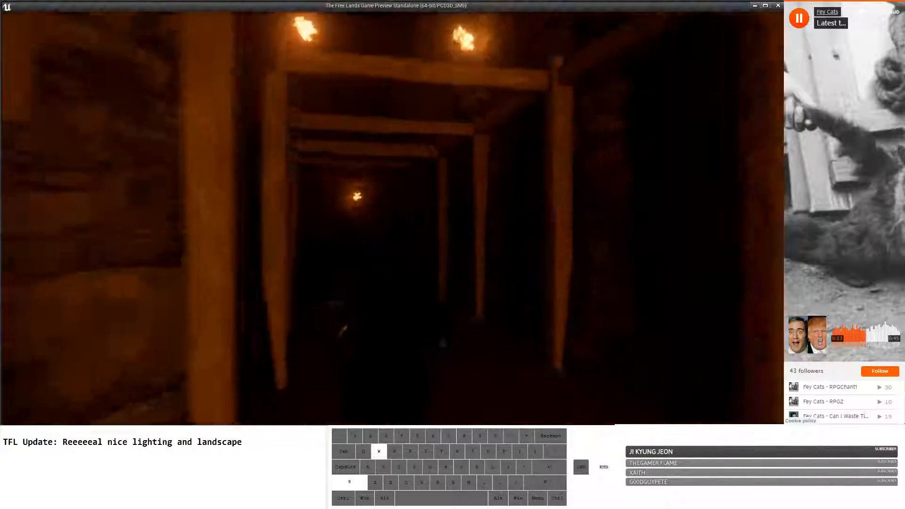
{"action": "key", "text": "d"}
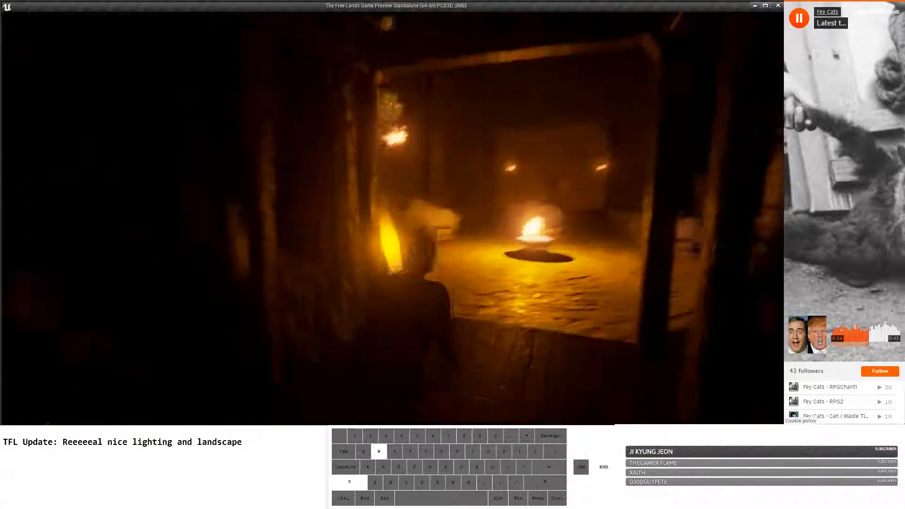
{"action": "key", "text": "d"}
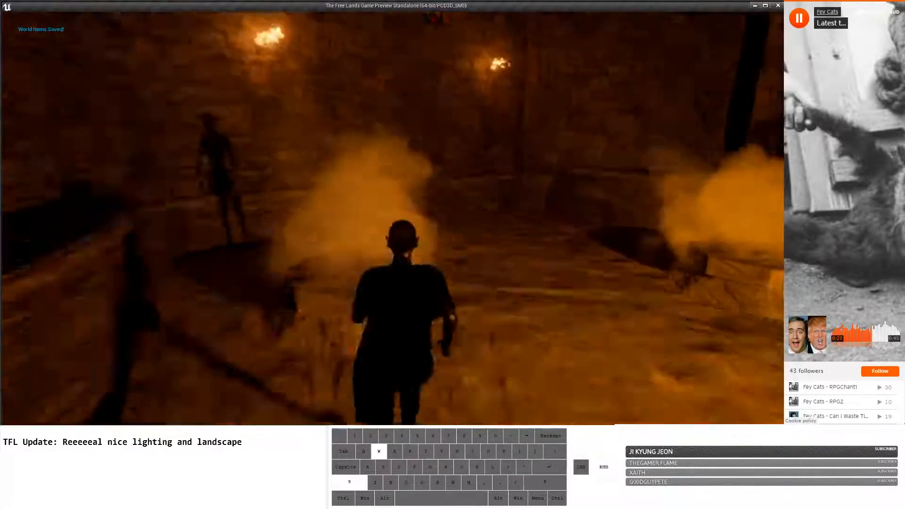
Face the character toward the camera beside the steam, and run past the fire to inspect the light on face and arms.
{"action": "key", "text": "s"}
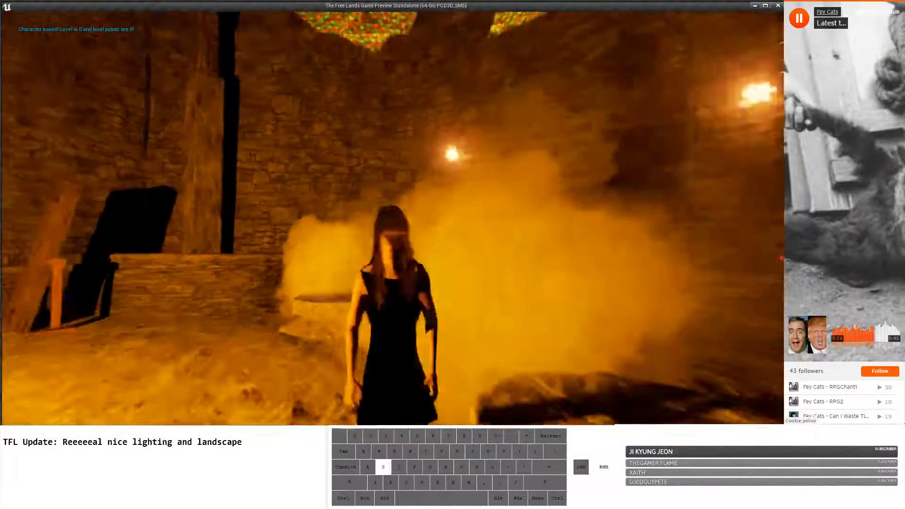
{"action": "right_click_drag", "start_coordinate": [462, 289], "coordinate": [462, 289]}
{"action": "key", "text": "shift+w"}
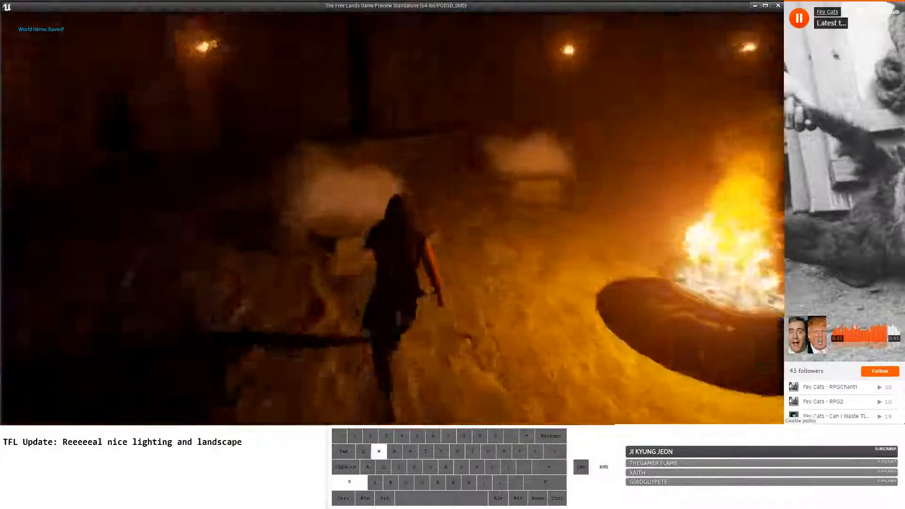
{"action": "key", "text": "d"}
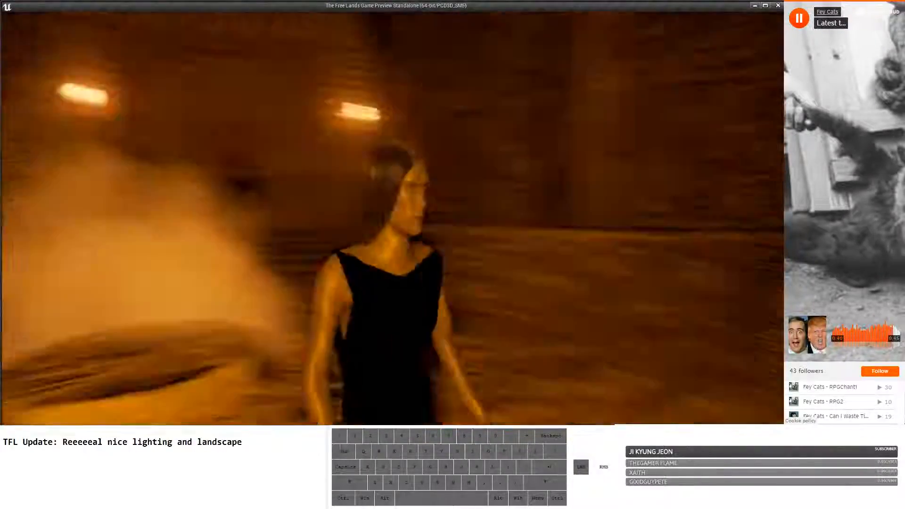
Run the character past the steam basin and out of the hall to examine the stained-glass light on the outside door, and end the preview.
{"action": "key", "text": "w"}
{"action": "key", "text": "d"}
{"action": "key", "text": "w"}
{"action": "key", "text": "d"}
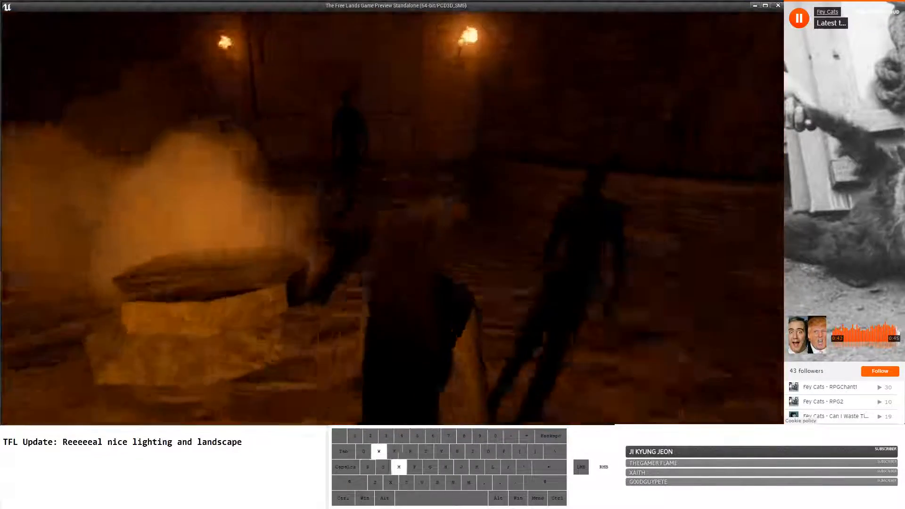
{"action": "key", "text": "shift"}
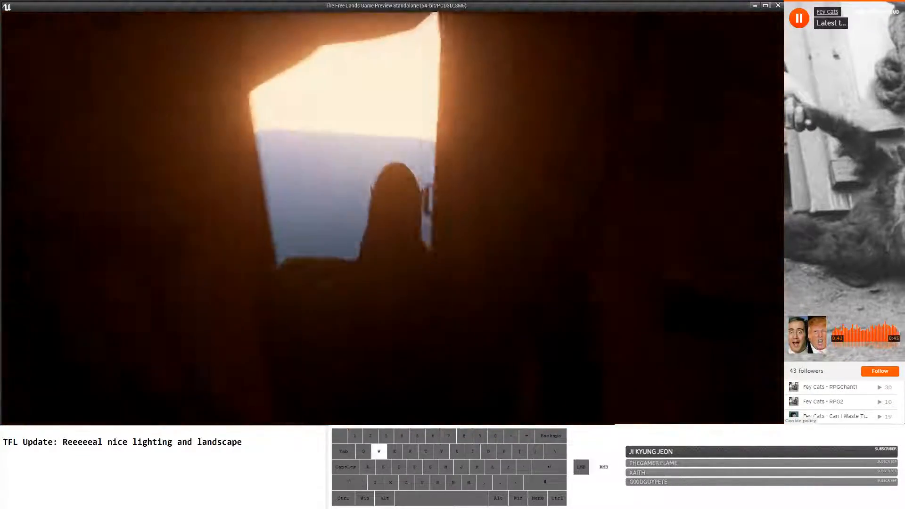
{"action": "key", "text": "d"}
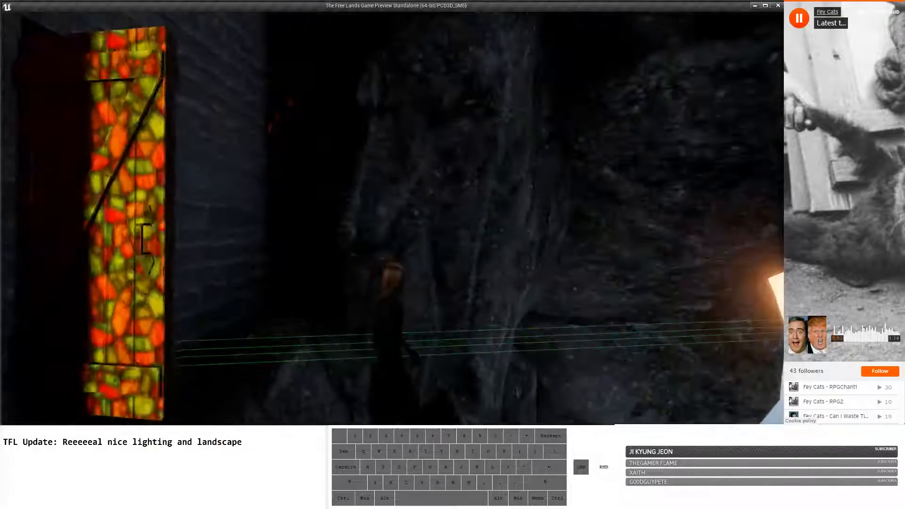
{"action": "key", "text": "a"}
{"action": "right_click_drag", "start_coordinate": [430, 320], "coordinate": [425, 315]}
{"action": "key", "text": "Escape"}
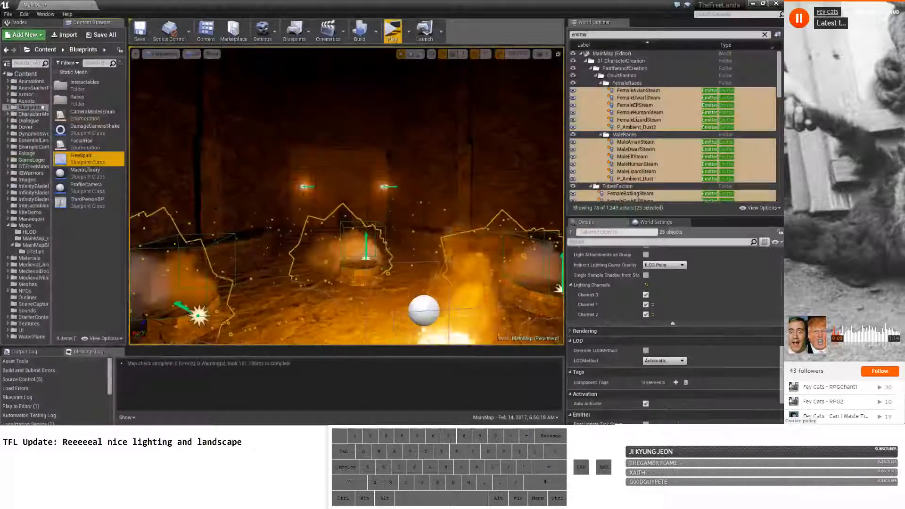
In the Door blueprint from the Interactables folder, enable only lighting Channel 2 on the static mesh and compile.
{"action": "double_click", "coordinate": [88, 90]}
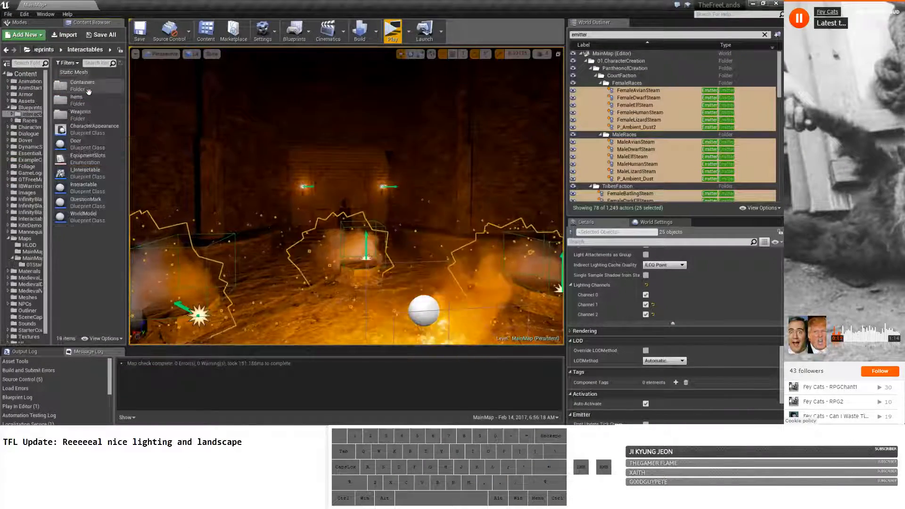
{"action": "double_click", "coordinate": [92, 146]}
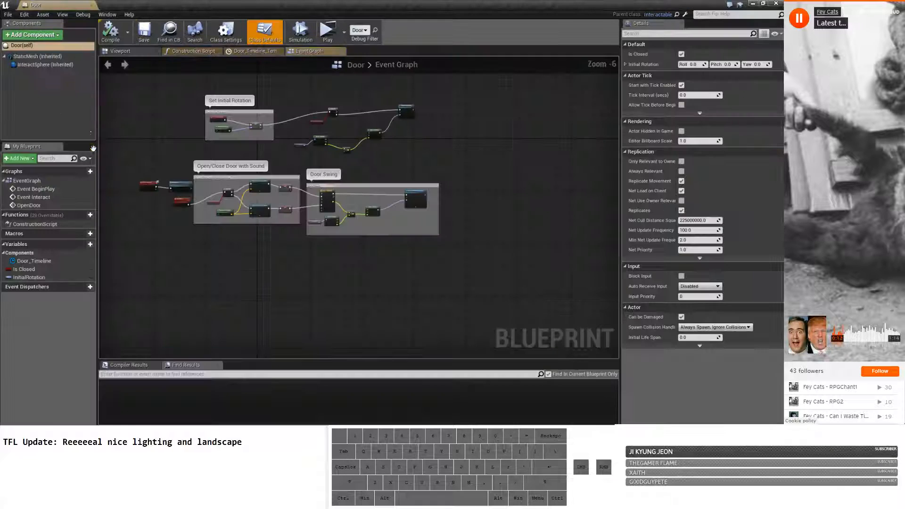
{"action": "left_click", "coordinate": [40, 56]}
{"action": "left_click_drag", "start_coordinate": [780, 197], "coordinate": [773, 375]}
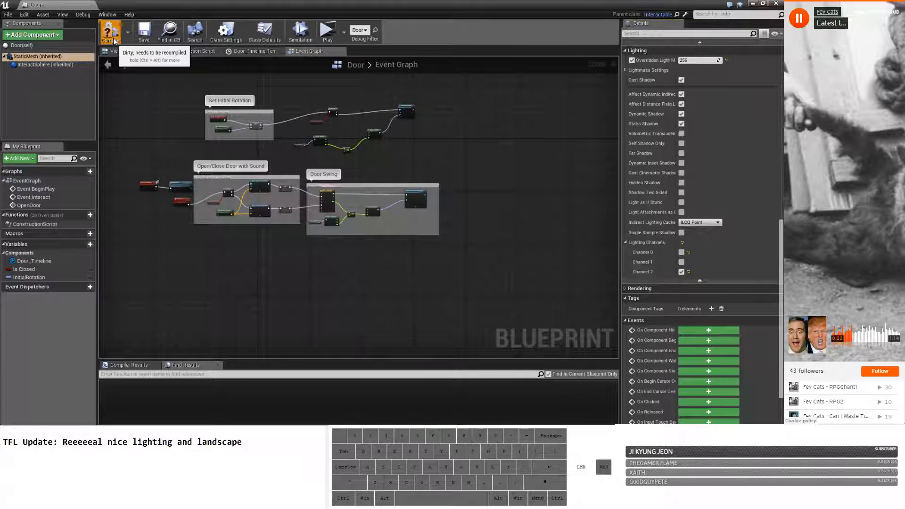
Launch the standalone game preview and load the saved player by entering the player name and password.
{"action": "left_click", "coordinate": [327, 31]}
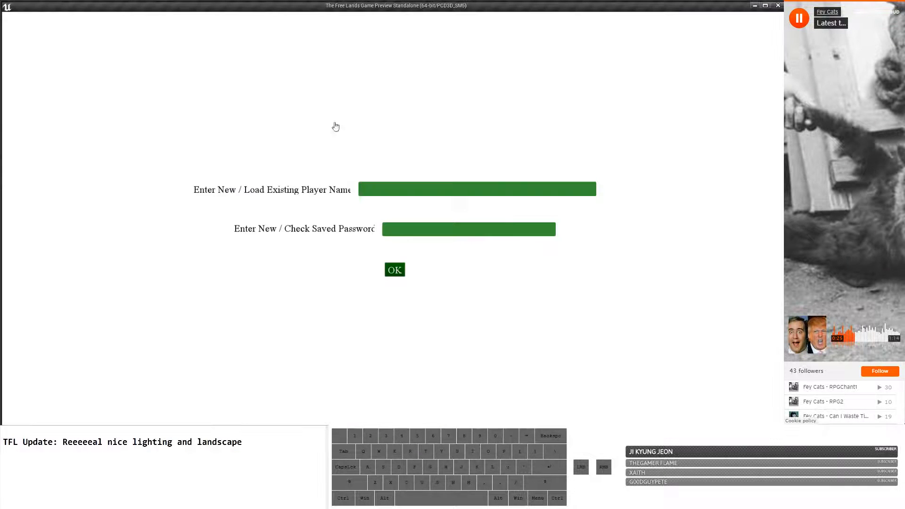
{"action": "left_click", "coordinate": [381, 184]}
{"action": "type", "text": "1"}
{"action": "left_click", "coordinate": [395, 270]}
Run the character past the fire and the stained-glass pattern on the floor toward the dark torchlit wall.
{"action": "key", "text": "w"}
{"action": "key", "text": "d"}
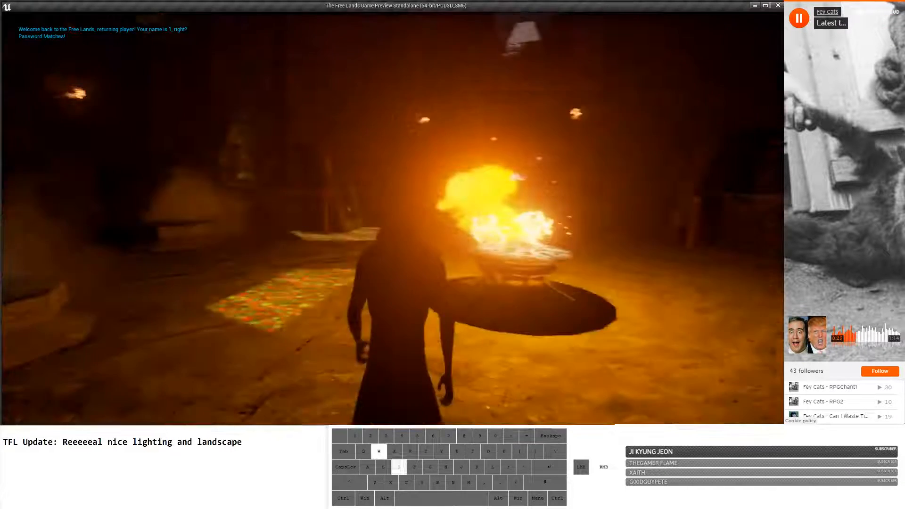
{"action": "key", "text": "a"}
{"action": "key", "text": "w"}
{"action": "key", "text": "a"}
{"action": "key", "text": "d"}
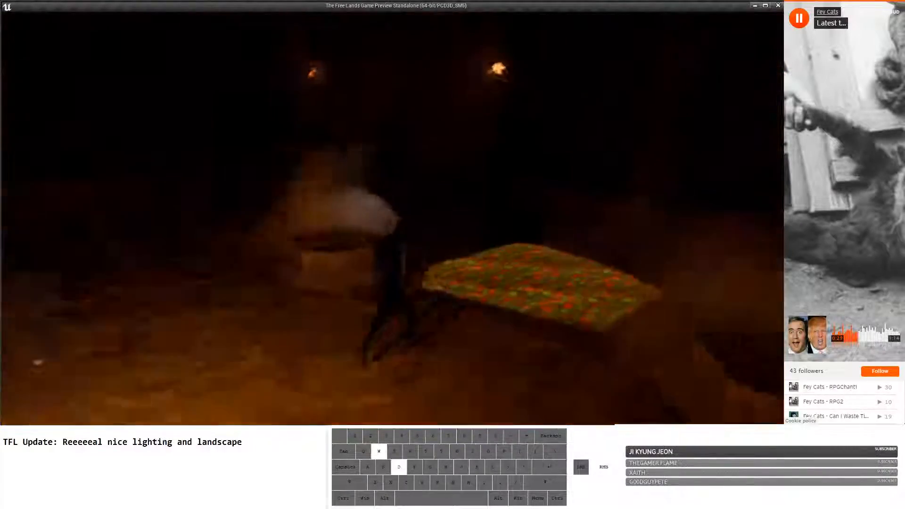
{"action": "key", "text": "shift"}
{"action": "key", "text": "a"}
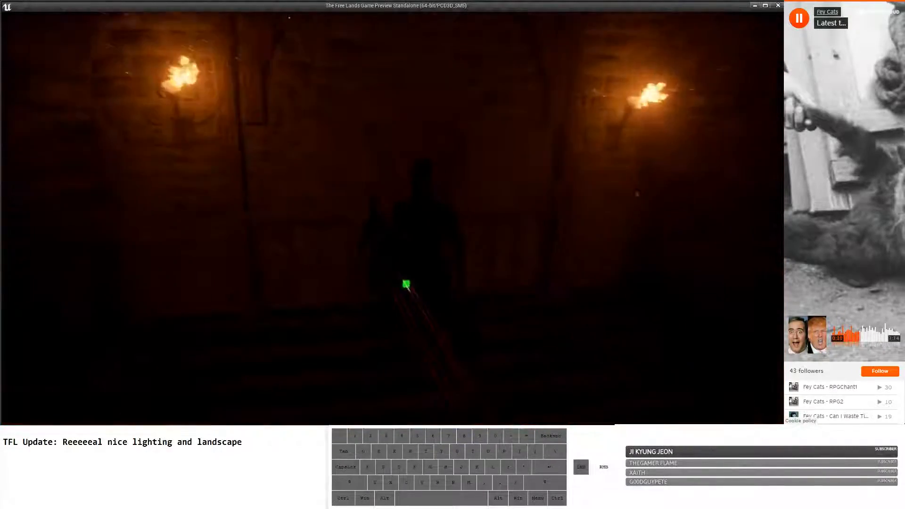
Take the character out through the doorway to check how the opened door is lit against the outer stone wall.
{"action": "key", "text": "w"}
{"action": "key", "text": "a"}
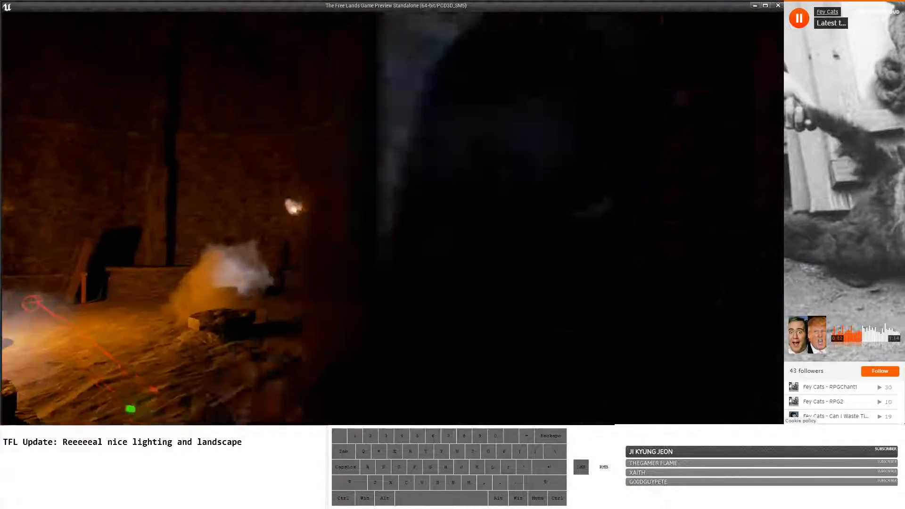
{"action": "key", "text": "d"}
{"action": "key", "text": "w"}
{"action": "key", "text": "d"}
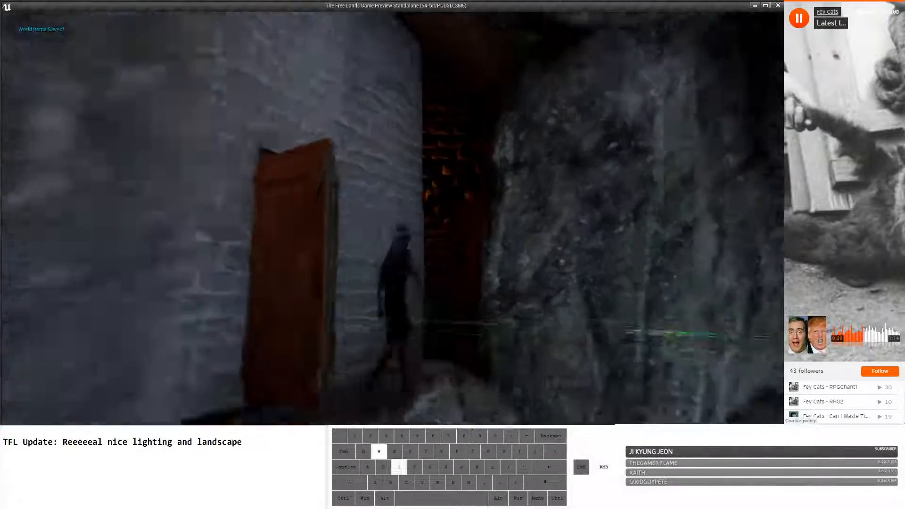
Look over the rocks and walls outside the doorway, sprint back up the steps toward the fire, and end the preview.
{"action": "right_click_drag", "start_coordinate": [425, 224], "coordinate": [358, 196]}
{"action": "key", "text": "w"}
{"action": "key", "text": "a"}
{"action": "right_click_drag", "start_coordinate": [427, 186], "coordinate": [509, 169]}
{"action": "key", "text": "d"}
{"action": "key", "text": "w"}
{"action": "key", "text": "a"}
{"action": "key", "text": "w"}
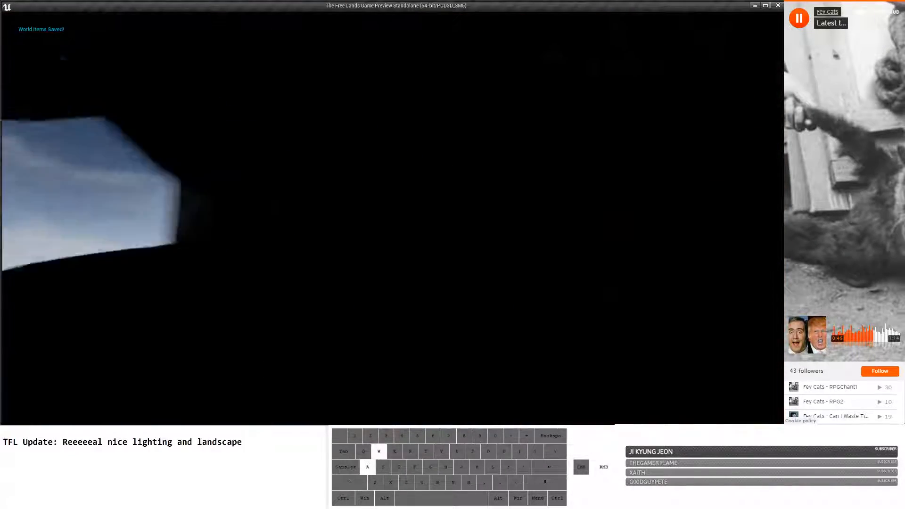
{"action": "key", "text": "w"}
{"action": "key", "text": "shift"}
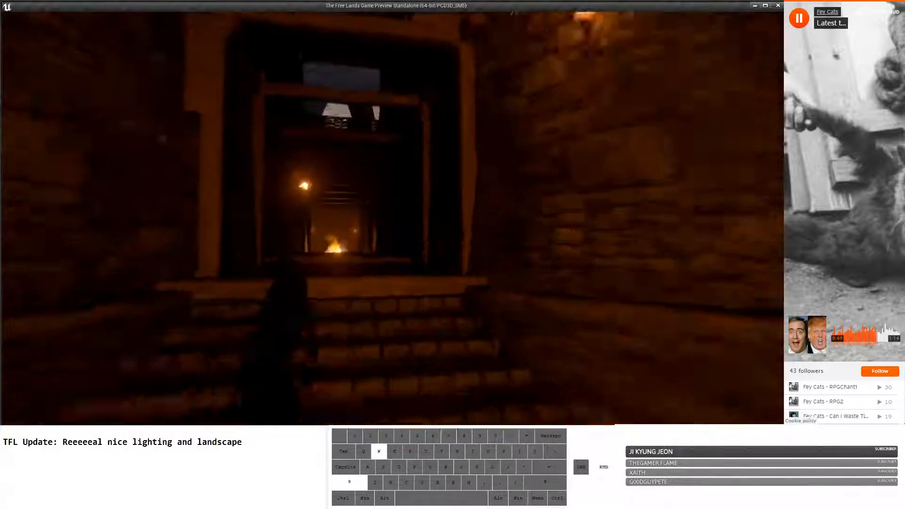
{"action": "key", "text": "Escape"}
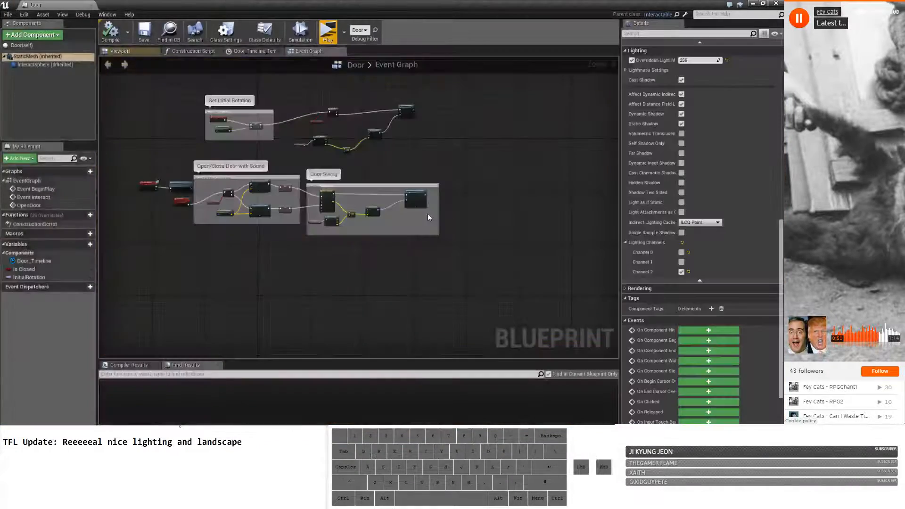
Return to the level editor and select together the three wall and rock meshes around the gap beside the outside door.
{"action": "left_click", "coordinate": [753, 3]}
{"action": "right_click_drag", "start_coordinate": [377, 212], "coordinate": [359, 202]}
{"action": "key", "text": "w"}
{"action": "left_click", "coordinate": [377, 175]}
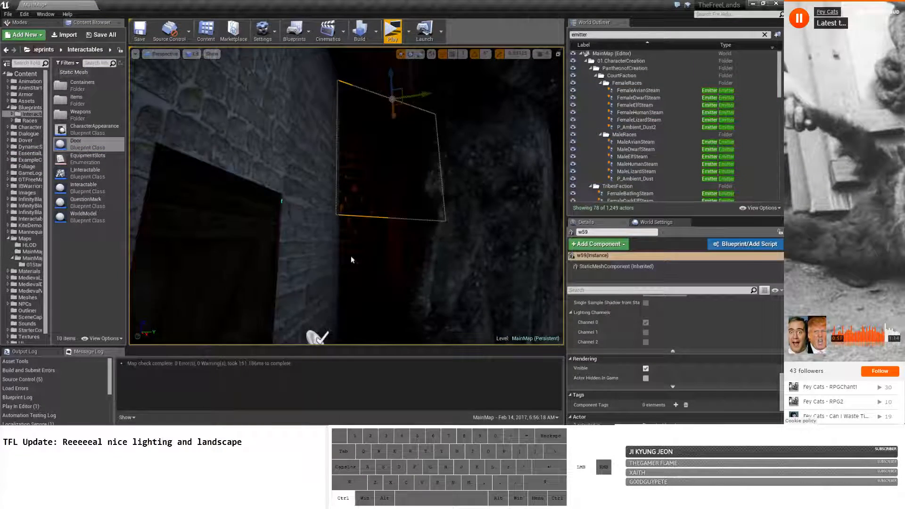
{"action": "left_click", "coordinate": [351, 260], "text": "ctrl"}
{"action": "right_click_drag", "start_coordinate": [351, 260], "coordinate": [352, 311]}
{"action": "key", "text": "w"}
{"action": "key", "text": "d"}
{"action": "right_click_drag", "start_coordinate": [352, 260], "coordinate": [188, 266]}
{"action": "key", "text": "s"}
{"action": "key", "text": "d"}
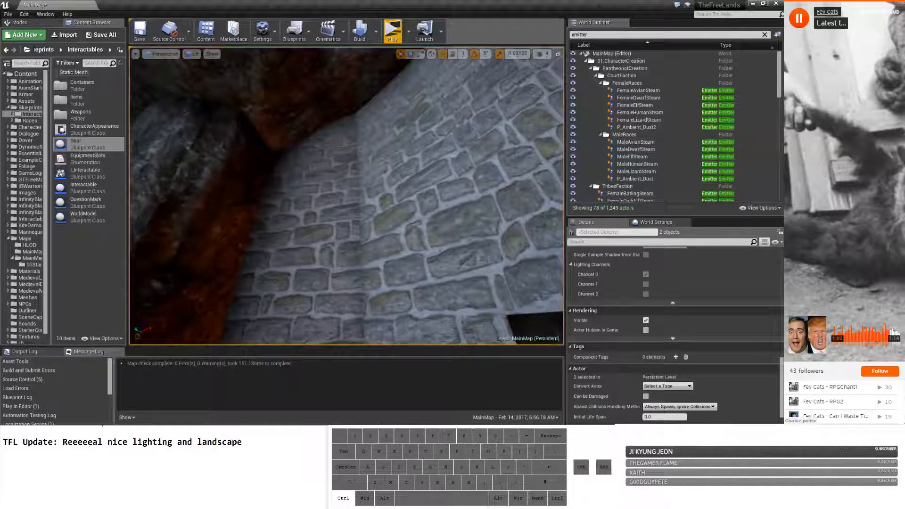
{"action": "left_click", "coordinate": [185, 113], "text": "ctrl"}
{"action": "right_click_drag", "start_coordinate": [184, 113], "coordinate": [156, 150]}
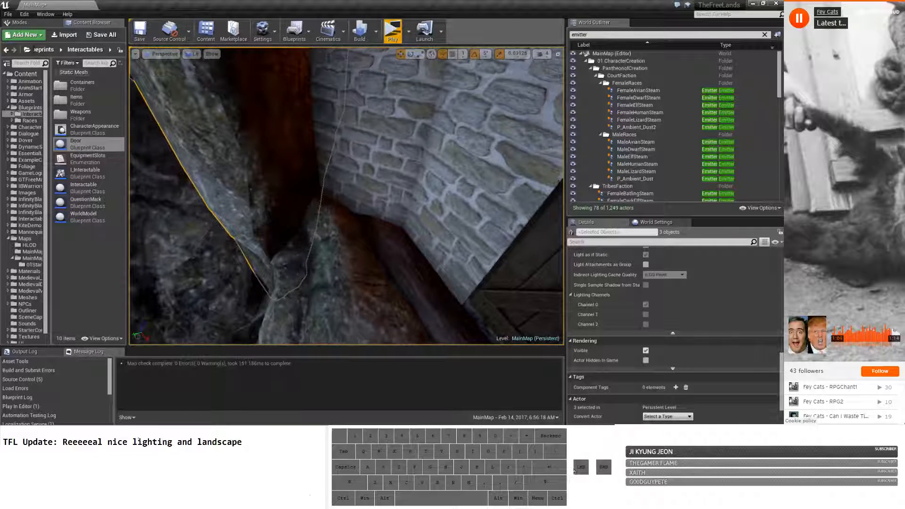
Change the mobility of the three selected meshes to make their lighting channels editable, and build the level.
{"action": "mouse_move", "coordinate": [781, 377]}
{"action": "left_mouse_down"}
{"action": "mouse_move", "coordinate": [767, 262]}
{"action": "mouse_move", "coordinate": [781, 306]}
{"action": "mouse_move", "coordinate": [781, 362]}
{"action": "left_mouse_up"}
{"action": "left_click", "coordinate": [704, 291]}
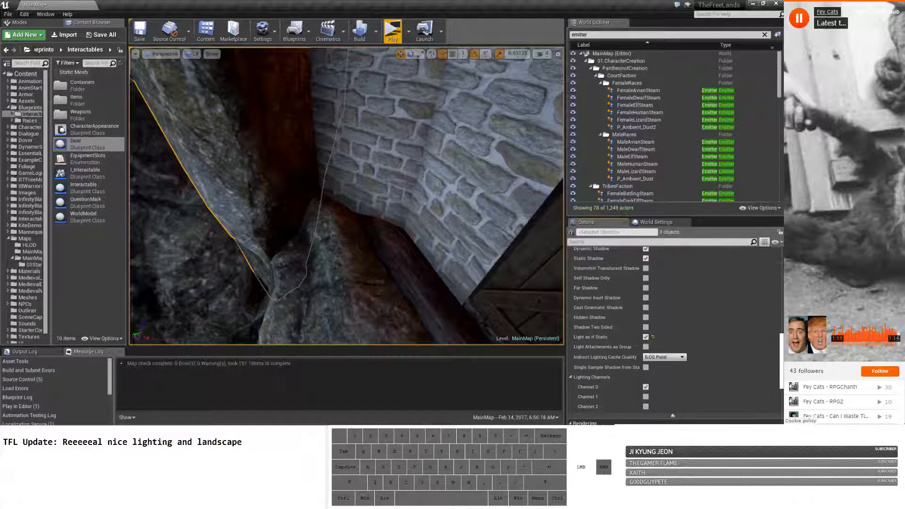
{"action": "scroll", "coordinate": [652, 322], "scroll_direction": "down", "scroll_amount": 5}
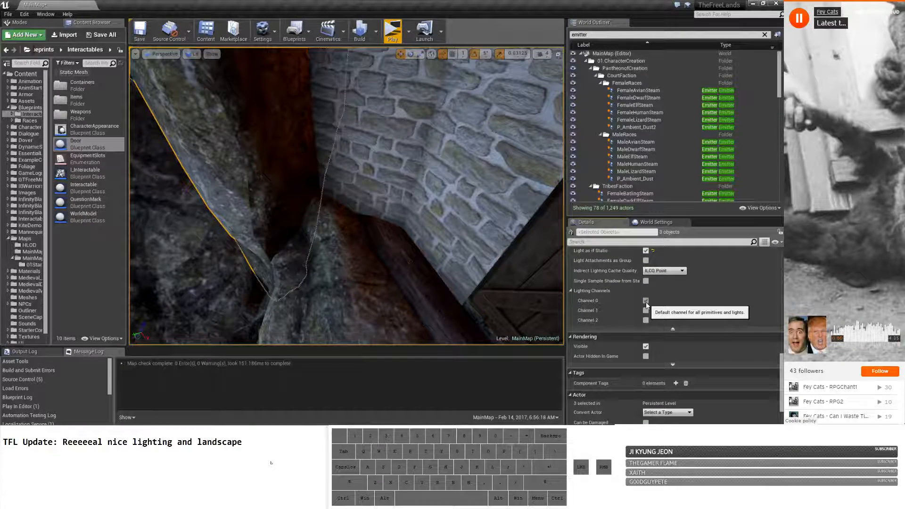
{"action": "right_click_drag", "start_coordinate": [347, 195], "coordinate": [219, 172]}
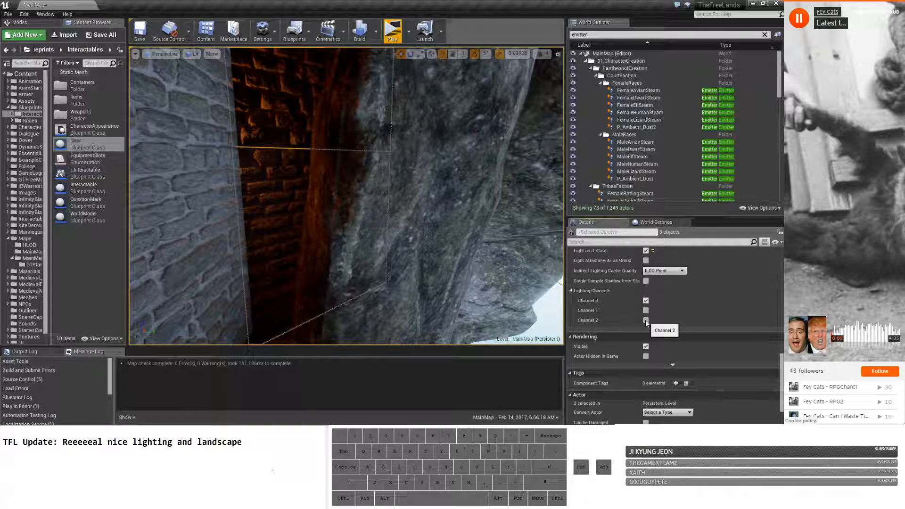
{"action": "left_click", "coordinate": [360, 36]}
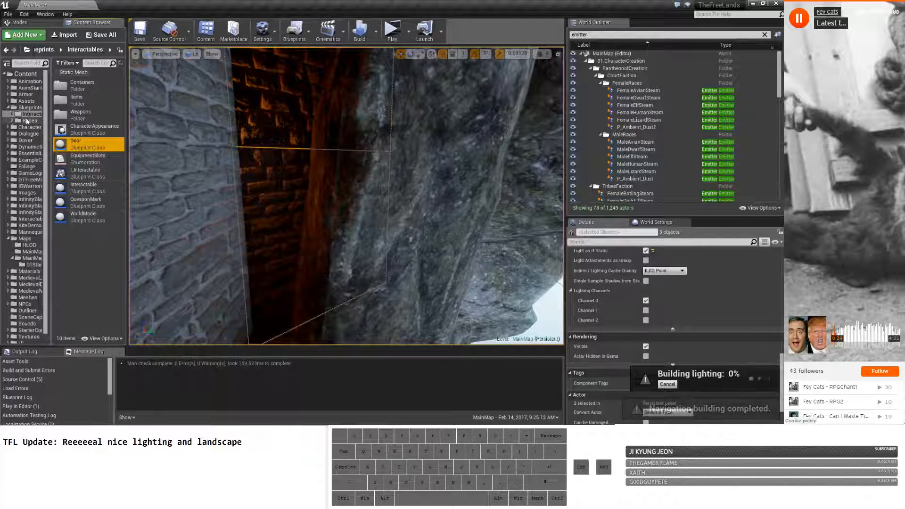
Select the ambient sound beside the wooden door and review its occlusion settings.
{"action": "left_click_drag", "start_coordinate": [75, 144], "coordinate": [446, 160]}
{"action": "right_click_drag", "start_coordinate": [385, 276], "coordinate": [416, 221]}
{"action": "left_click", "coordinate": [383, 276]}
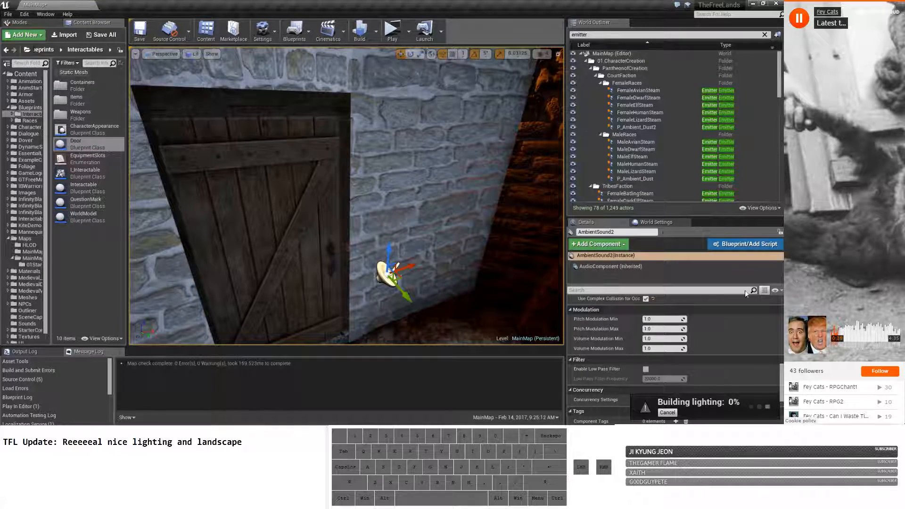
{"action": "left_click_drag", "start_coordinate": [782, 379], "coordinate": [783, 373]}
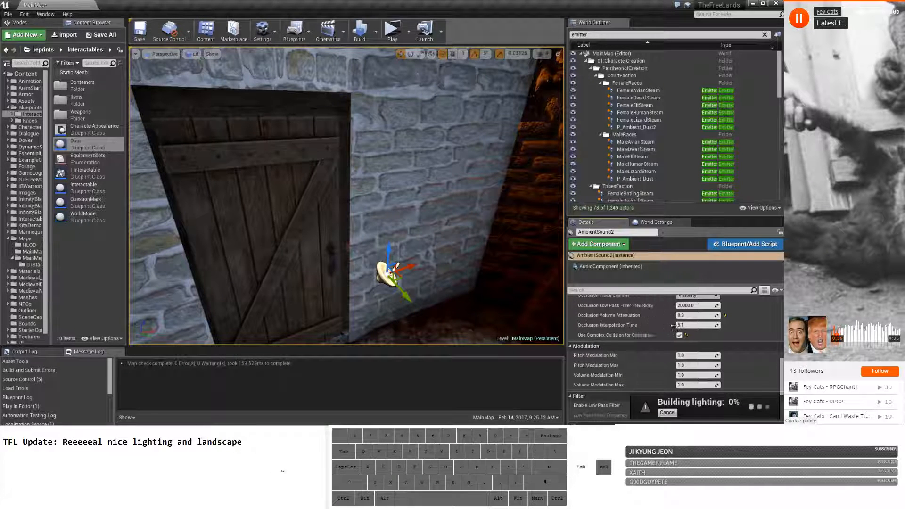
{"action": "left_click_drag", "start_coordinate": [781, 380], "coordinate": [782, 372]}
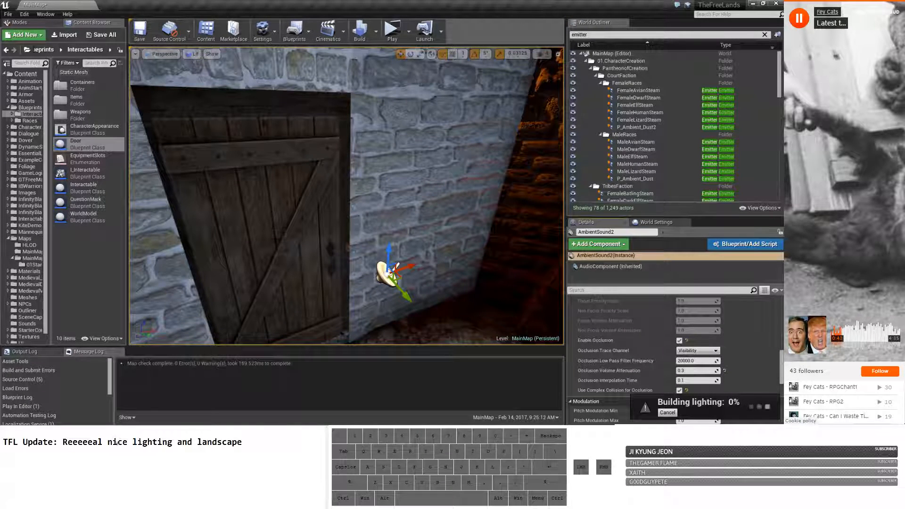
{"action": "right_click_drag", "start_coordinate": [350, 237], "coordinate": [345, 266]}
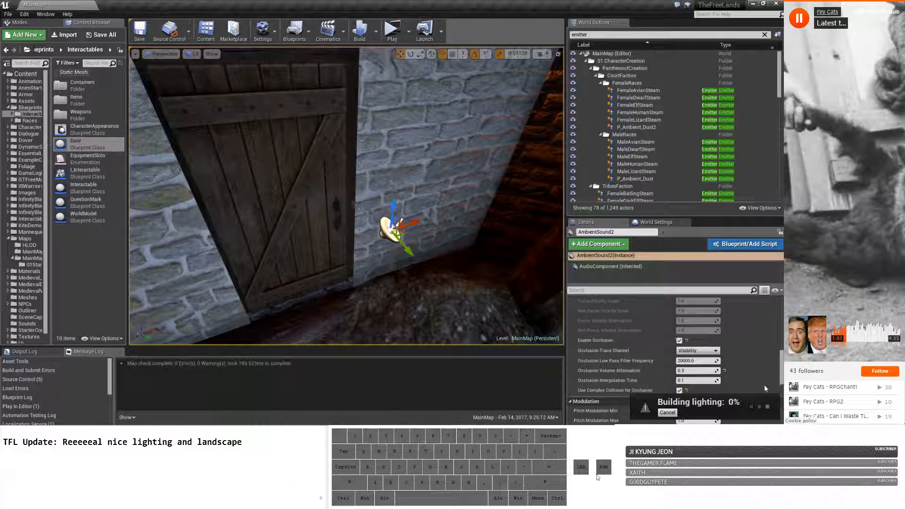
Select the StainedGlassLight actor above the rocks to inspect its directional light components.
{"action": "key", "text": "w"}
{"action": "key", "text": "a"}
{"action": "right_click_drag", "start_coordinate": [354, 204], "coordinate": [406, 81]}
{"action": "key", "text": "w"}
{"action": "right_click_drag", "start_coordinate": [210, 104], "coordinate": [392, 196]}
{"action": "key", "text": "w"}
{"action": "key", "text": "w"}
{"action": "key", "text": "d"}
{"action": "key", "text": "w"}
{"action": "mouse_move", "coordinate": [284, 189]}
{"action": "right_mouse_down"}
{"action": "mouse_move", "coordinate": [312, 189]}
{"action": "mouse_move", "coordinate": [285, 188]}
{"action": "right_mouse_up"}
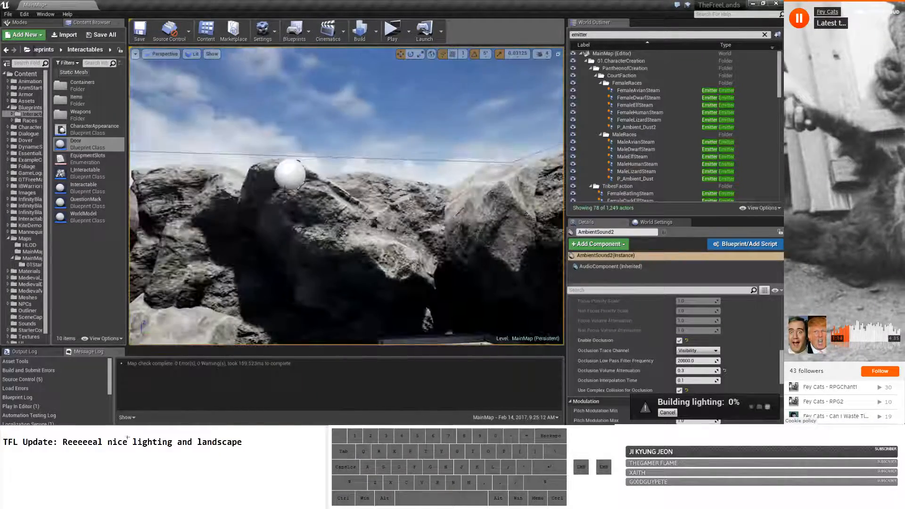
{"action": "left_click", "coordinate": [290, 174]}
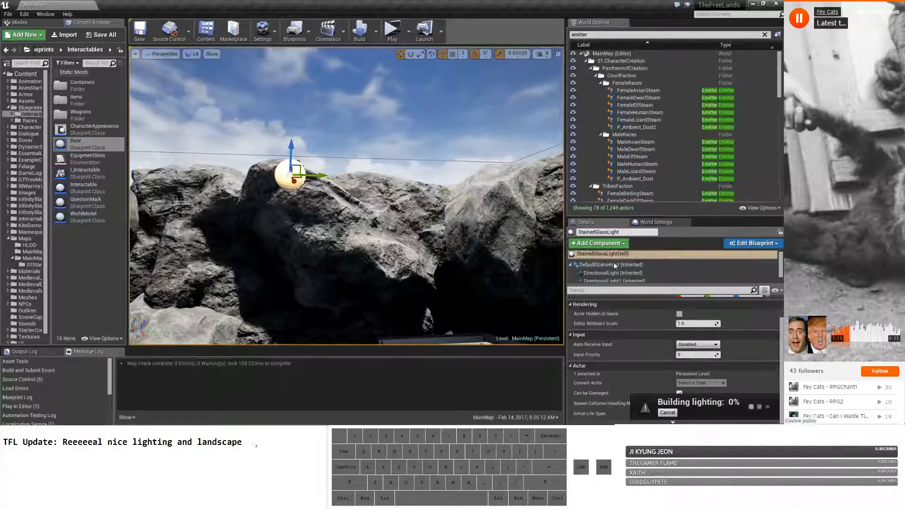
{"action": "scroll", "coordinate": [621, 271], "scroll_direction": "up", "scroll_amount": 1}
Select the level's directional light out over the water and review its transform and light settings.
{"action": "key", "text": "s"}
{"action": "key", "text": "a"}
{"action": "right_click_drag", "start_coordinate": [405, 203], "coordinate": [401, 268]}
{"action": "key", "text": "w"}
{"action": "right_click_drag", "start_coordinate": [519, 189], "coordinate": [455, 125]}
{"action": "key", "text": "s"}
{"action": "key", "text": "a"}
{"action": "key", "text": "w"}
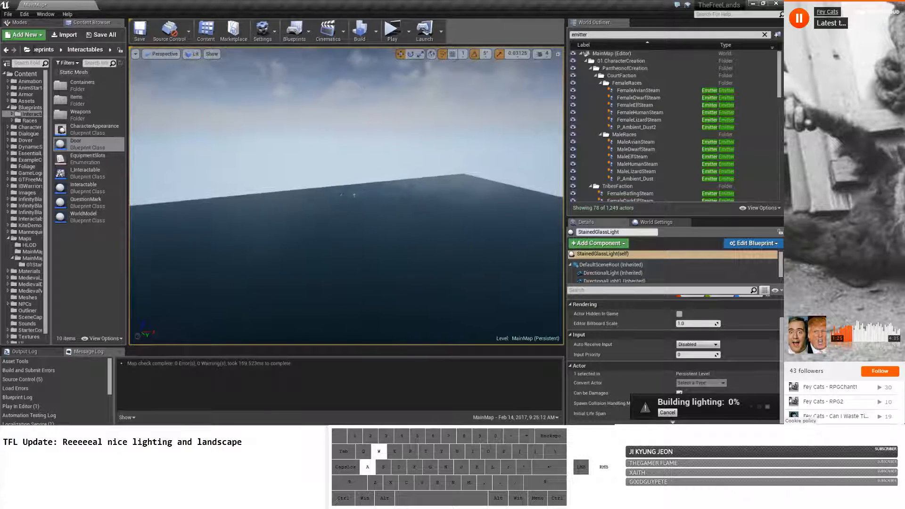
{"action": "right_click_drag", "start_coordinate": [332, 188], "coordinate": [363, 184]}
{"action": "left_click", "coordinate": [332, 189]}
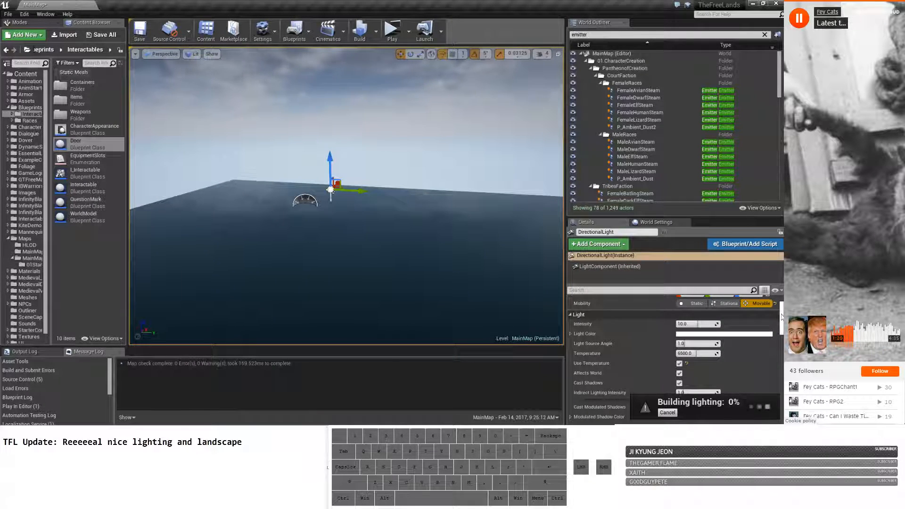
{"action": "scroll", "coordinate": [781, 317], "scroll_direction": "up", "scroll_amount": 2}
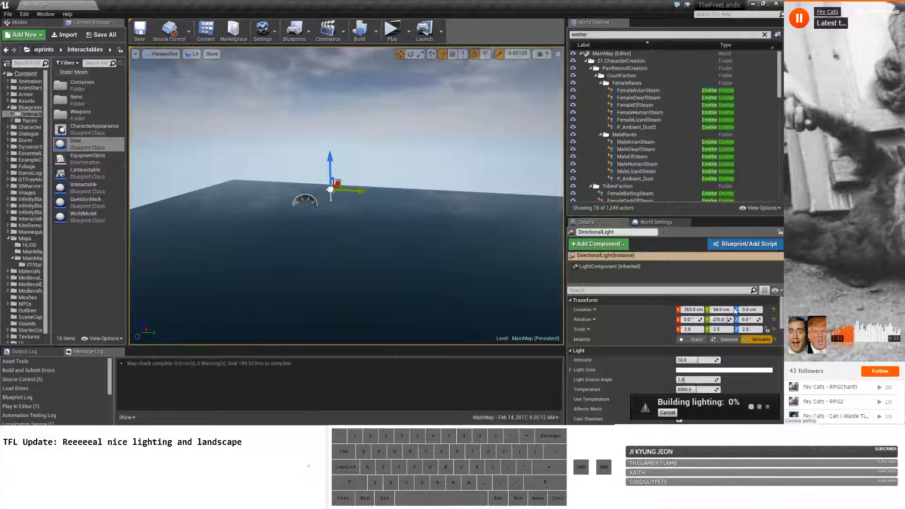
Examine the rock structure from outside and return to the wooden door in its stone wall.
{"action": "right_click_drag", "start_coordinate": [534, 279], "coordinate": [562, 273]}
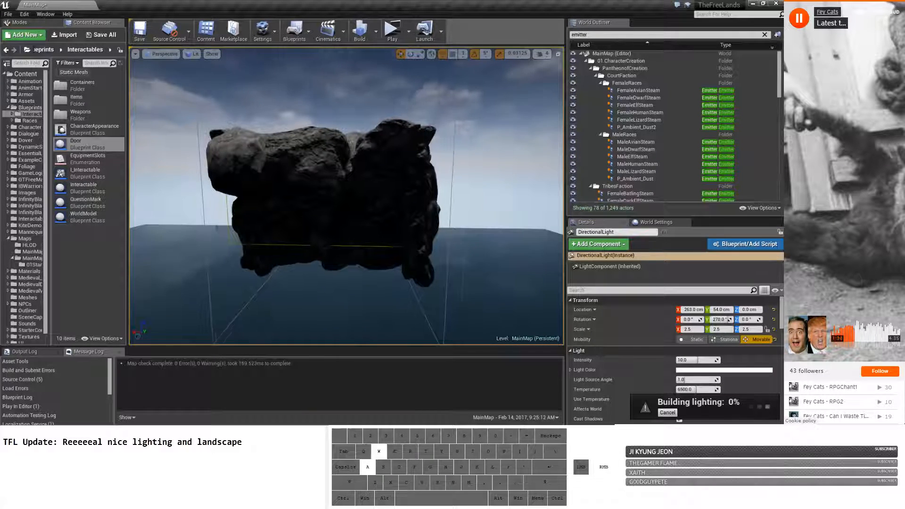
{"action": "key", "text": "w"}
{"action": "key", "text": "a"}
{"action": "right_click_drag", "start_coordinate": [354, 191], "coordinate": [385, 190]}
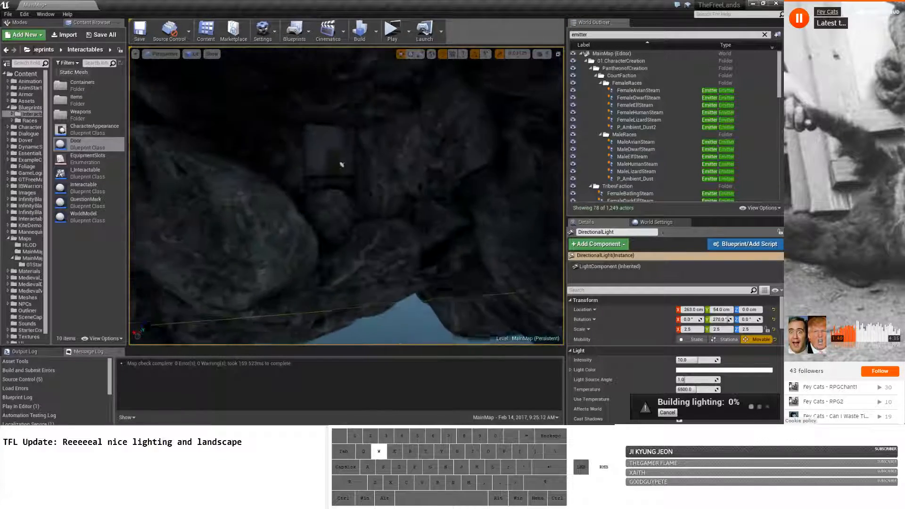
{"action": "left_click_drag", "start_coordinate": [342, 165], "coordinate": [360, 282]}
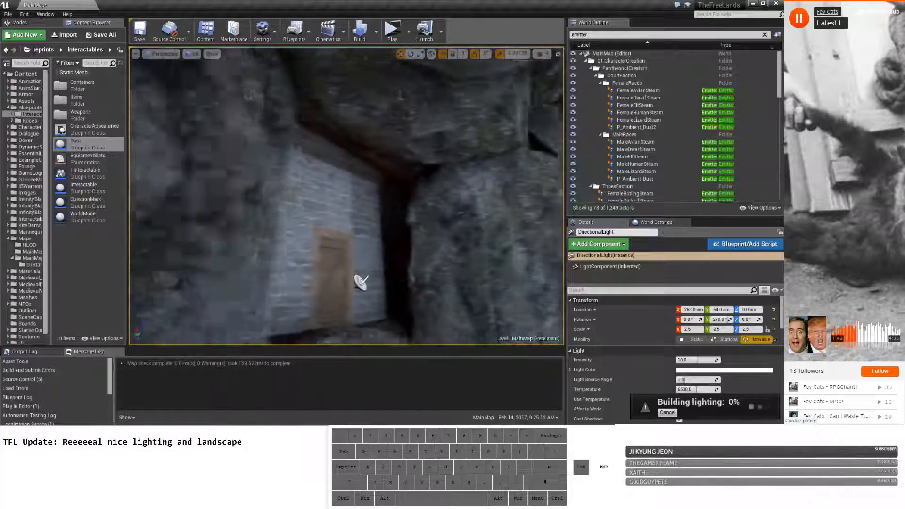
Examine the recessed stone wall with the wooden door and the yellow island in the water beneath the rock.
{"action": "key", "text": "w"}
{"action": "right_click_drag", "start_coordinate": [346, 196], "coordinate": [453, 245]}
{"action": "key", "text": "a"}
{"action": "key", "text": "w"}
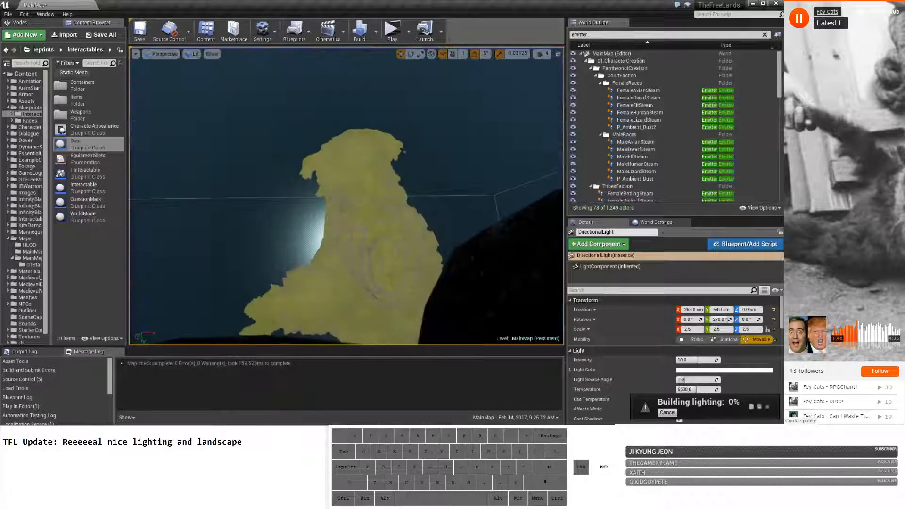
{"action": "left_click_drag", "start_coordinate": [349, 174], "coordinate": [330, 170]}
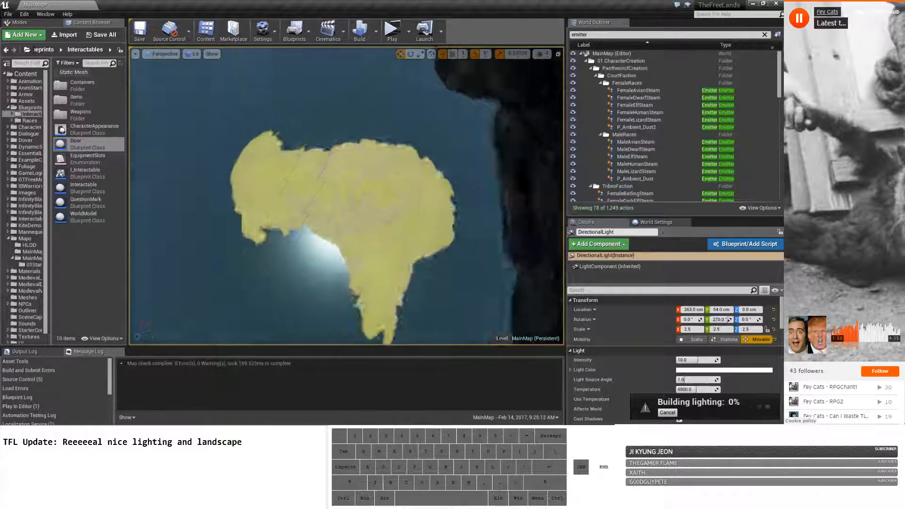
{"action": "right_click_drag", "start_coordinate": [346, 196], "coordinate": [459, 123]}
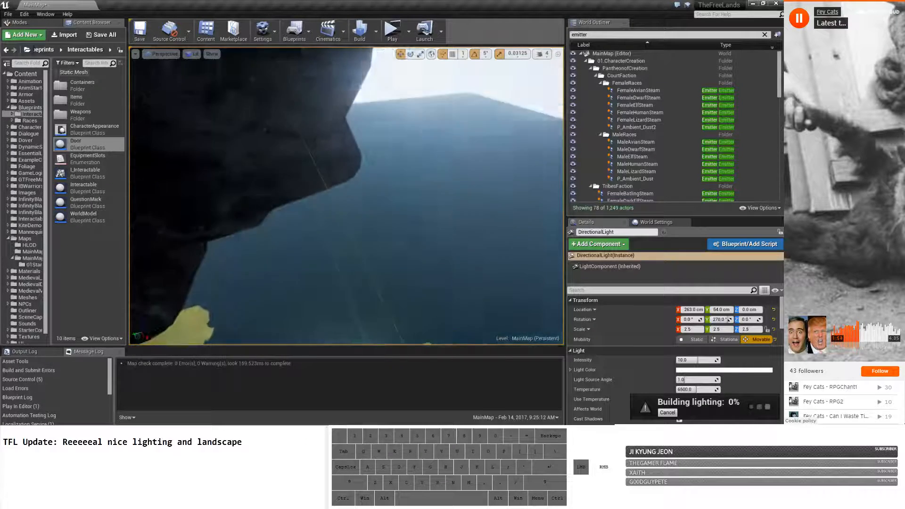
{"action": "left_click_drag", "start_coordinate": [330, 231], "coordinate": [330, 245]}
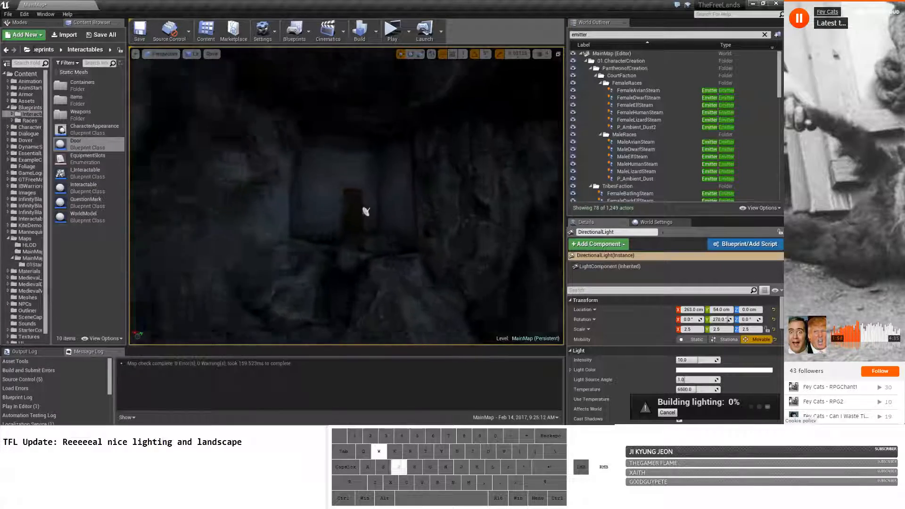
{"action": "key", "text": "w"}
{"action": "right_click_drag", "start_coordinate": [346, 196], "coordinate": [561, 311]}
{"action": "key", "text": "w"}
{"action": "key", "text": "a"}
{"action": "key", "text": "a"}
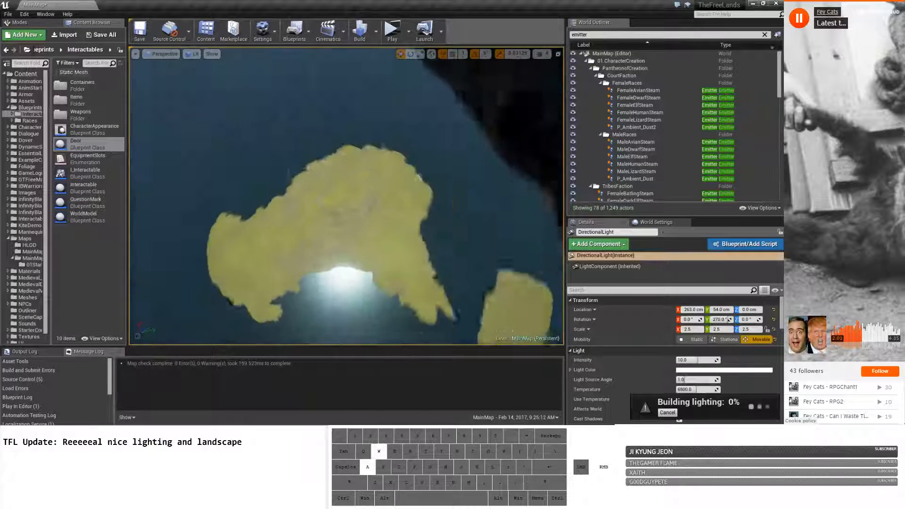
{"action": "right_click_drag", "start_coordinate": [532, 283], "coordinate": [558, 283]}
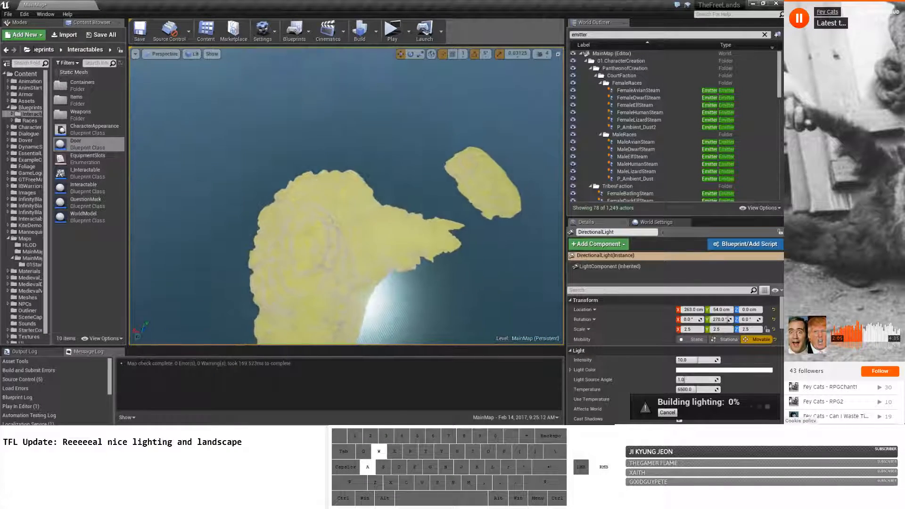
{"action": "right_click_drag", "start_coordinate": [349, 264], "coordinate": [453, 127]}
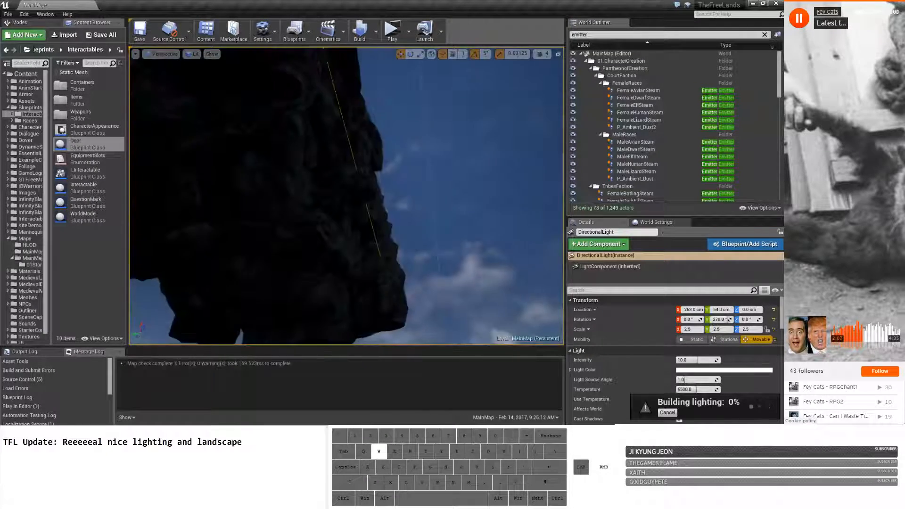
Examine the entire floating rock structure from a distance over the water.
{"action": "right_click_drag", "start_coordinate": [562, 198], "coordinate": [436, 250]}
{"action": "key", "text": "s"}
{"action": "key", "text": "a"}
{"action": "key", "text": "d"}
{"action": "key", "text": "w"}
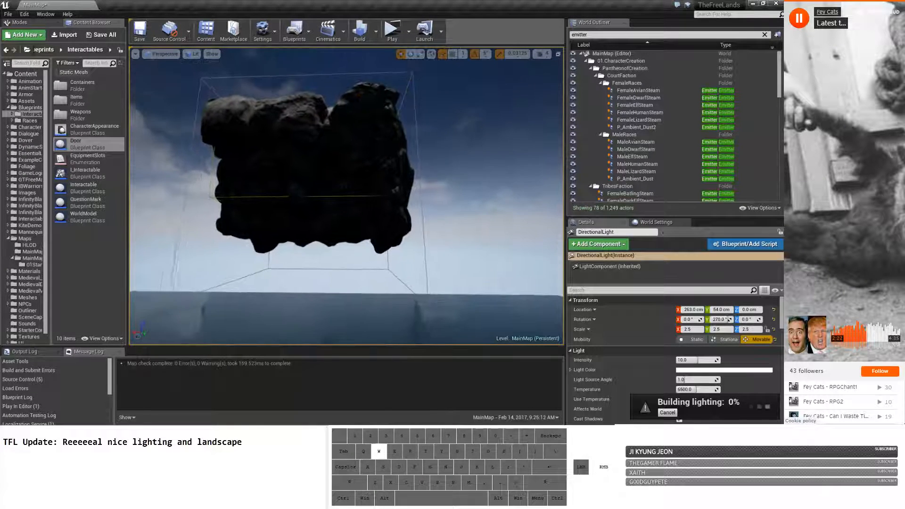
{"action": "right_click_drag", "start_coordinate": [481, 231], "coordinate": [448, 242]}
{"action": "key", "text": "w"}
{"action": "key", "text": "a"}
{"action": "key", "text": "d"}
{"action": "key", "text": "s"}
{"action": "key", "text": "a"}
{"action": "key", "text": "d"}
{"action": "key", "text": "w"}
{"action": "key", "text": "a"}
{"action": "key", "text": "w"}
{"action": "key", "text": "s"}
{"action": "key", "text": "w"}
{"action": "key", "text": "w"}
{"action": "key", "text": "a"}
Examine the torch-lit brick hall, including its floor, doorway and wall lights.
{"action": "key", "text": "w"}
{"action": "key", "text": "a"}
{"action": "key", "text": "a"}
{"action": "key", "text": "s"}
{"action": "key", "text": "a"}
{"action": "key", "text": "s"}
{"action": "key", "text": "s"}
{"action": "right_click_drag", "start_coordinate": [491, 264], "coordinate": [455, 212]}
{"action": "key", "text": "w"}
{"action": "key", "text": "w"}
{"action": "key", "text": "a"}
{"action": "key", "text": "w"}
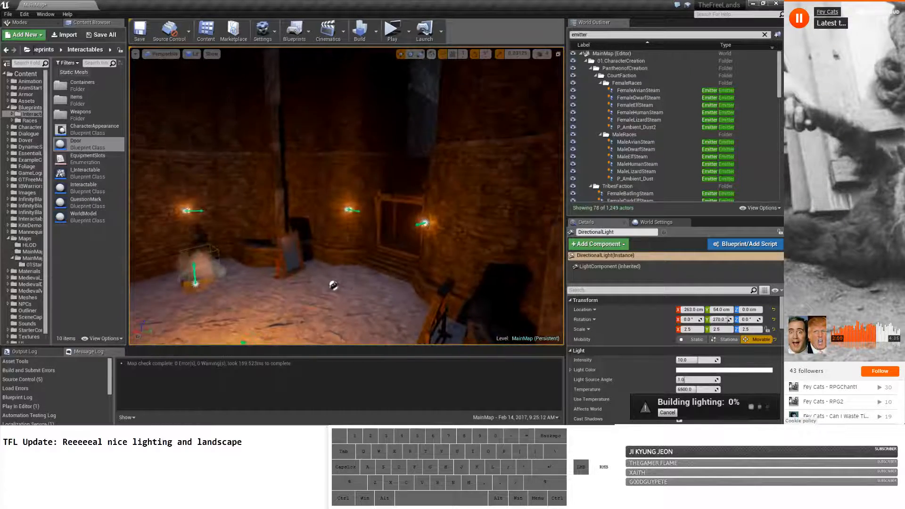
{"action": "key", "text": "w"}
{"action": "right_click_drag", "start_coordinate": [346, 196], "coordinate": [257, 196]}
{"action": "key", "text": "d"}
{"action": "key", "text": "w"}
{"action": "key", "text": "a"}
{"action": "key", "text": "s"}
{"action": "key", "text": "w"}
{"action": "key", "text": "a"}
{"action": "key", "text": "s"}
{"action": "key", "text": "a"}
{"action": "key", "text": "w"}
{"action": "key", "text": "s"}
{"action": "key", "text": "w"}
{"action": "key", "text": "d"}
{"action": "key", "text": "s"}
{"action": "key", "text": "a"}
{"action": "key", "text": "w"}
{"action": "key", "text": "d"}
{"action": "right_click_drag", "start_coordinate": [347, 195], "coordinate": [440, 196]}
{"action": "key", "text": "s"}
{"action": "key", "text": "a"}
{"action": "key", "text": "w"}
{"action": "key", "text": "d"}
{"action": "key", "text": "a"}
{"action": "key", "text": "s"}
{"action": "key", "text": "w"}
{"action": "key", "text": "d"}
{"action": "key", "text": "a"}
{"action": "key", "text": "w"}
Inspect the interior lighting around the railed wall with the standing figure and the two wall torches.
{"action": "right_click_drag", "start_coordinate": [285, 193], "coordinate": [314, 215]}
{"action": "key", "text": "a"}
{"action": "key", "text": "s"}
{"action": "key", "text": "w"}
{"action": "key", "text": "s"}
{"action": "key", "text": "w"}
{"action": "key", "text": "a"}
{"action": "key", "text": "d"}
{"action": "key", "text": "a"}
{"action": "key", "text": "s"}
{"action": "key", "text": "w"}
{"action": "key", "text": "s"}
{"action": "key", "text": "d"}
{"action": "key", "text": "w"}
{"action": "key", "text": "s"}
{"action": "key", "text": "w"}
{"action": "key", "text": "s"}
{"action": "key", "text": "d"}
{"action": "key", "text": "s"}
{"action": "key", "text": "d"}
{"action": "key", "text": "w"}
{"action": "key", "text": "s"}
{"action": "key", "text": "w"}
{"action": "key", "text": "d"}
{"action": "key", "text": "s"}
{"action": "key", "text": "w"}
{"action": "key", "text": "s"}
{"action": "key", "text": "d"}
{"action": "key", "text": "s"}
{"action": "key", "text": "w"}
{"action": "key", "text": "a"}
{"action": "key", "text": "w"}
{"action": "key", "text": "w"}
{"action": "key", "text": "s"}
{"action": "key", "text": "w"}
{"action": "key", "text": "d"}
{"action": "key", "text": "w"}
{"action": "key", "text": "w"}
{"action": "key", "text": "a"}
{"action": "key", "text": "a"}
{"action": "key", "text": "a"}
{"action": "key", "text": "w"}
{"action": "key", "text": "w"}
{"action": "key", "text": "a"}
{"action": "key", "text": "w"}
{"action": "key", "text": "d"}
{"action": "key", "text": "a"}
{"action": "key", "text": "d"}
{"action": "key", "text": "a"}
{"action": "key", "text": "w"}
{"action": "key", "text": "d"}
{"action": "right_click_drag", "start_coordinate": [460, 165], "coordinate": [377, 198]}
{"action": "key", "text": "w"}
{"action": "key", "text": "a"}
{"action": "key", "text": "d"}
{"action": "key", "text": "w"}
{"action": "key", "text": "a"}
{"action": "key", "text": "f"}
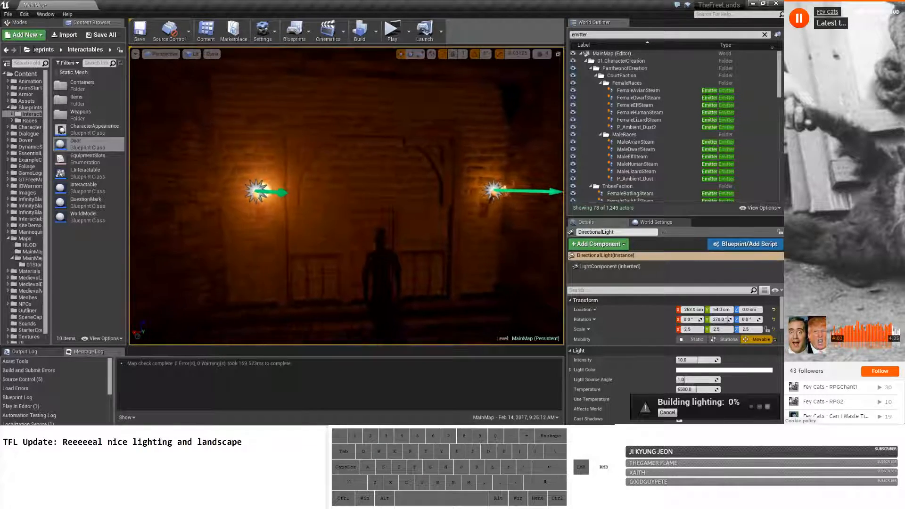
{"action": "key", "text": "w"}
{"action": "right_click_drag", "start_coordinate": [346, 195], "coordinate": [405, 208]}
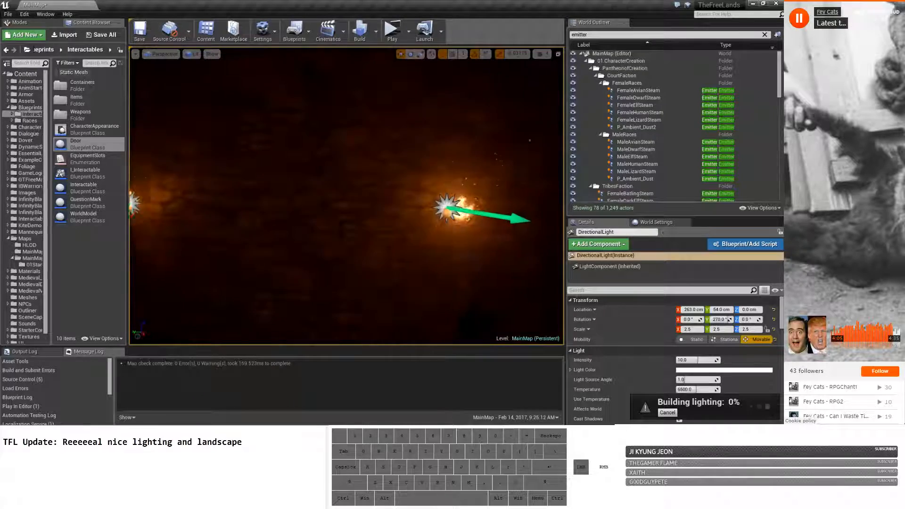
{"action": "key", "text": "w"}
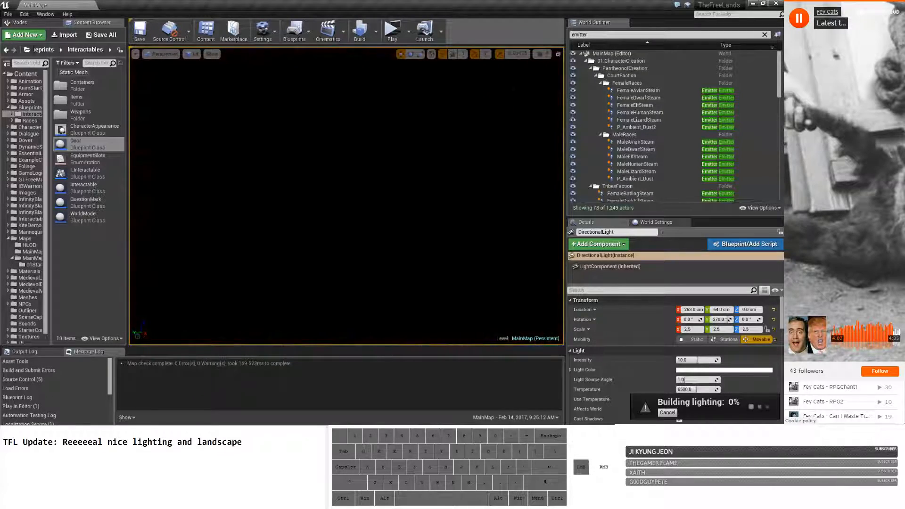
Examine the lighting on the rock's outer faces above the water and return to the torch-lit interior.
{"action": "key", "text": "s"}
{"action": "key", "text": "d"}
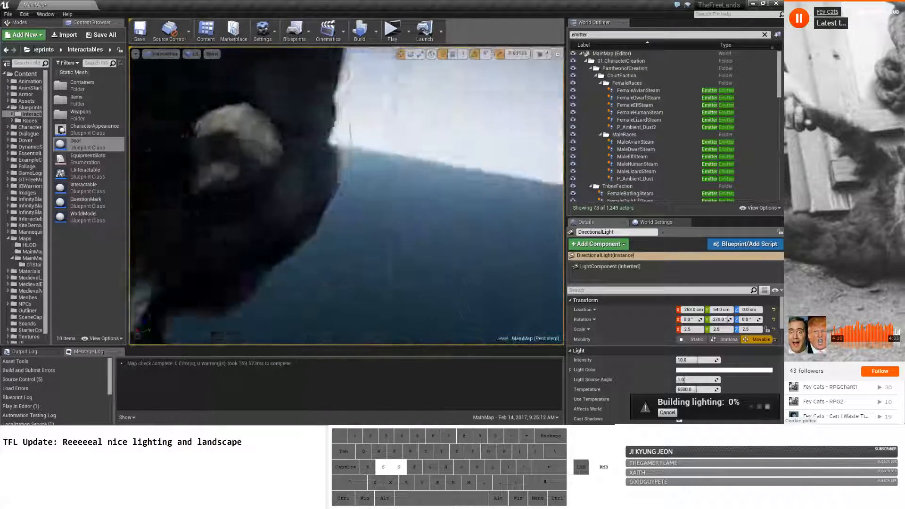
{"action": "key", "text": "a"}
{"action": "key", "text": "w"}
{"action": "key", "text": "s"}
{"action": "key", "text": "a"}
{"action": "key", "text": "w"}
{"action": "key", "text": "d"}
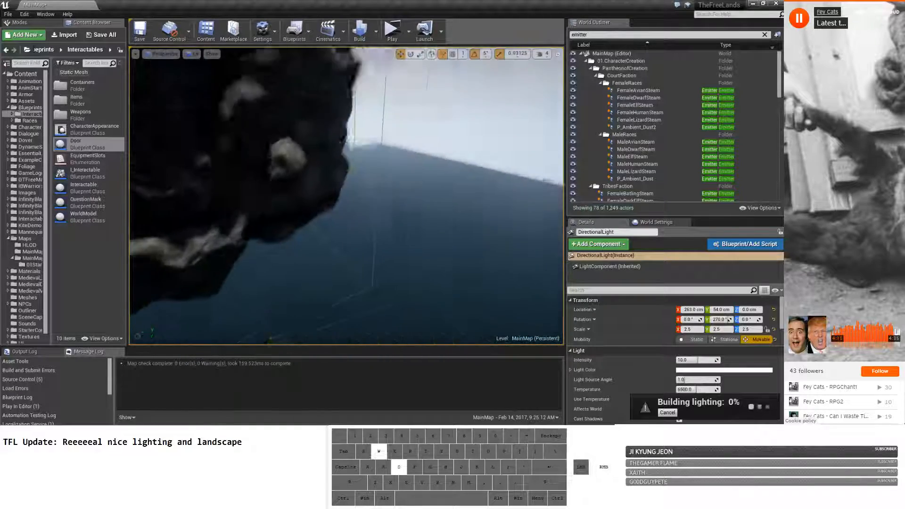
{"action": "key", "text": "w"}
{"action": "key", "text": "d"}
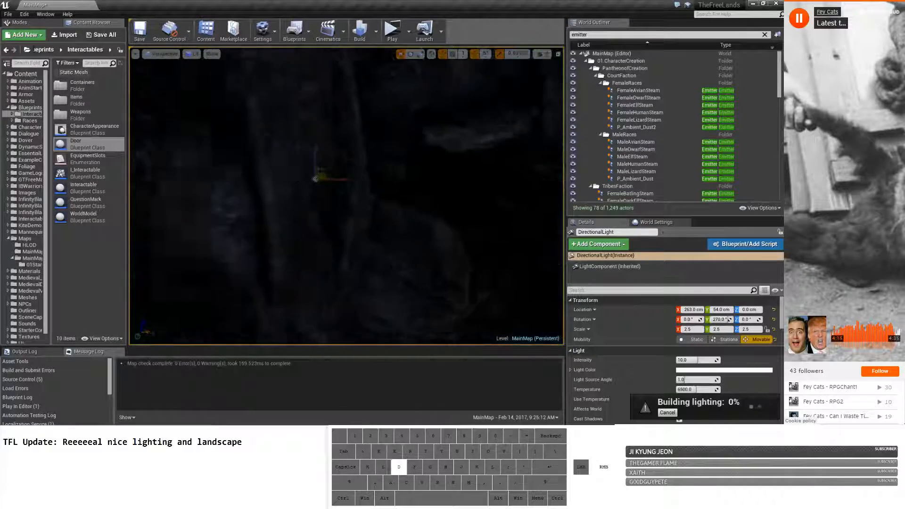
{"action": "key", "text": "a"}
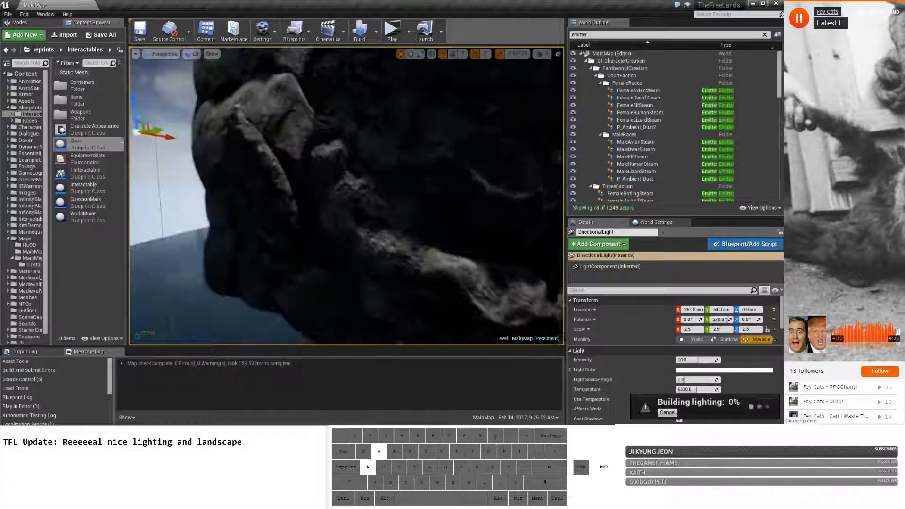
{"action": "key", "text": "d"}
{"action": "key", "text": "a"}
{"action": "key", "text": "s"}
{"action": "key", "text": "w"}
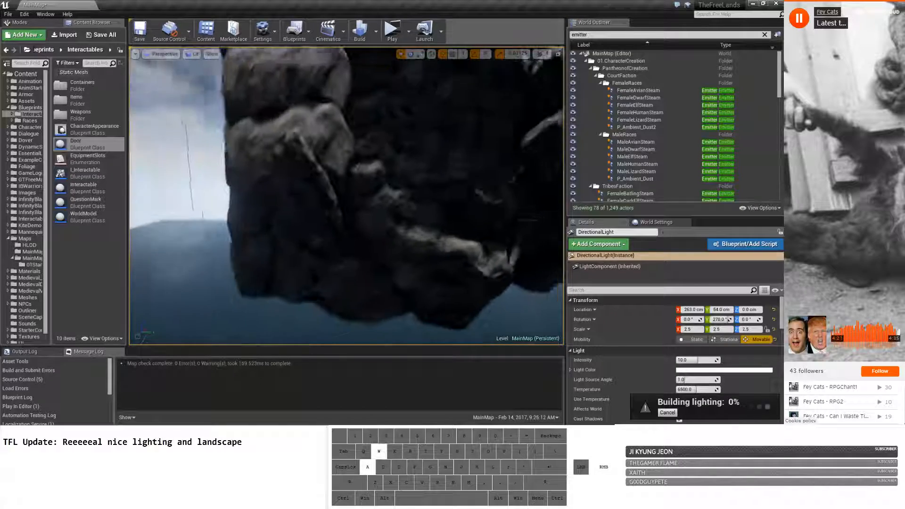
{"action": "key", "text": "d"}
{"action": "key", "text": "a"}
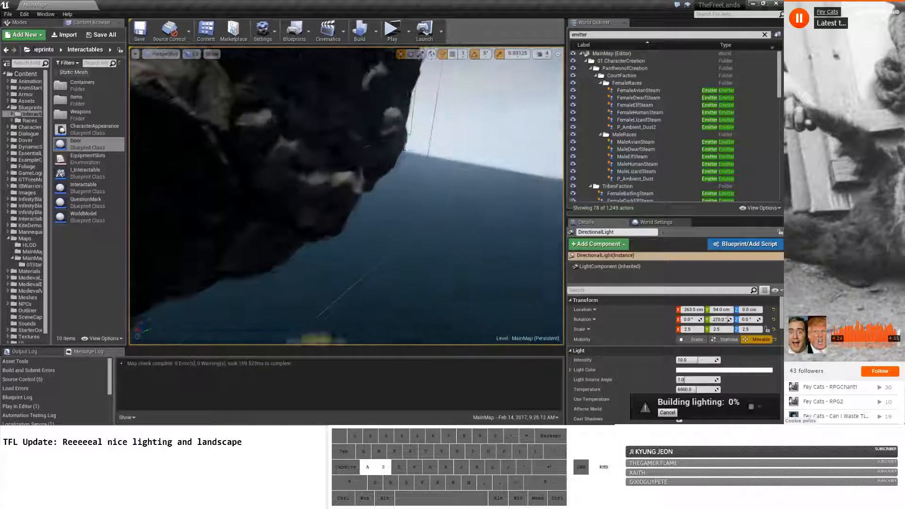
{"action": "key", "text": "s"}
{"action": "mouse_move", "coordinate": [347, 196]}
{"action": "right_mouse_down"}
{"action": "mouse_move", "coordinate": [356, 221]}
{"action": "mouse_move", "coordinate": [351, 203]}
{"action": "mouse_move", "coordinate": [366, 199]}
{"action": "mouse_move", "coordinate": [274, 181]}
{"action": "mouse_move", "coordinate": [282, 179]}
{"action": "mouse_move", "coordinate": [267, 185]}
{"action": "mouse_move", "coordinate": [330, 193]}
{"action": "mouse_move", "coordinate": [350, 154]}
{"action": "mouse_move", "coordinate": [344, 159]}
{"action": "mouse_move", "coordinate": [359, 157]}
{"action": "mouse_move", "coordinate": [343, 209]}
{"action": "right_mouse_up"}
{"action": "key", "text": "a"}
{"action": "key", "text": "w"}
{"action": "key", "text": "w"}
{"action": "key", "text": "w"}
Switch to OBS to reach the streaming controls.
{"action": "key", "text": "alt+Tab"}
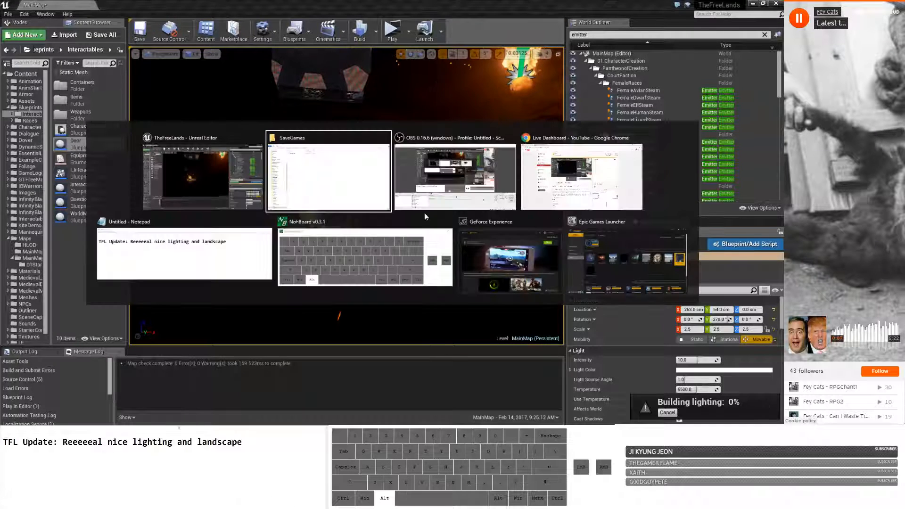
{"action": "left_click", "coordinate": [469, 188]}
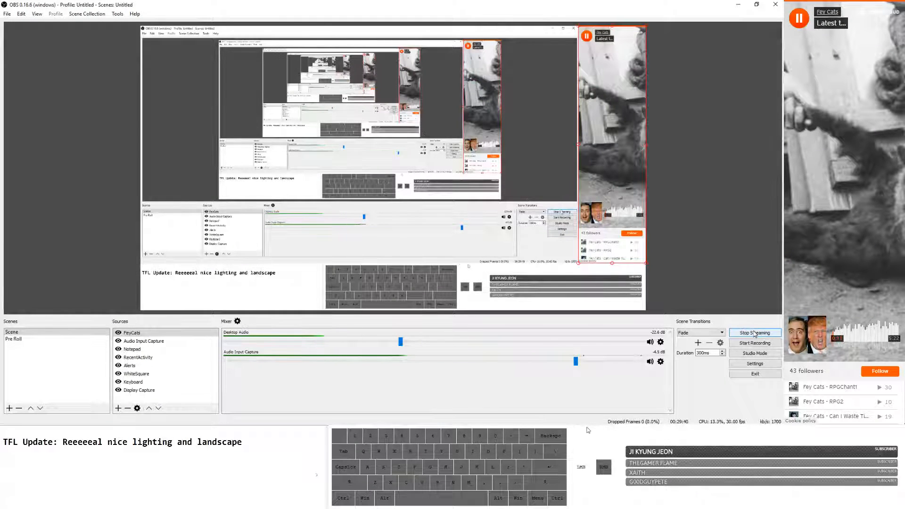